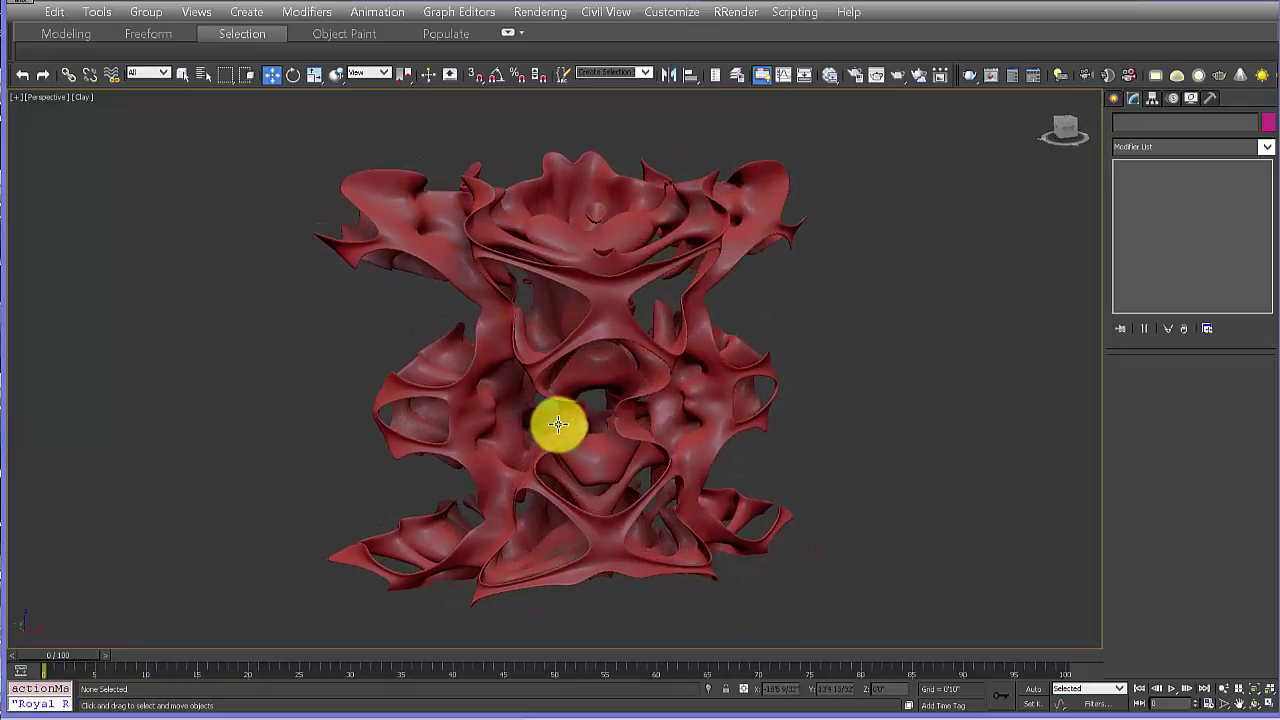
- Examine the red sculptural mesh from several angles and distances in the Perspective view
{"action": "scroll", "coordinate": [540, 415], "scroll_direction": "up", "scroll_amount": 3}
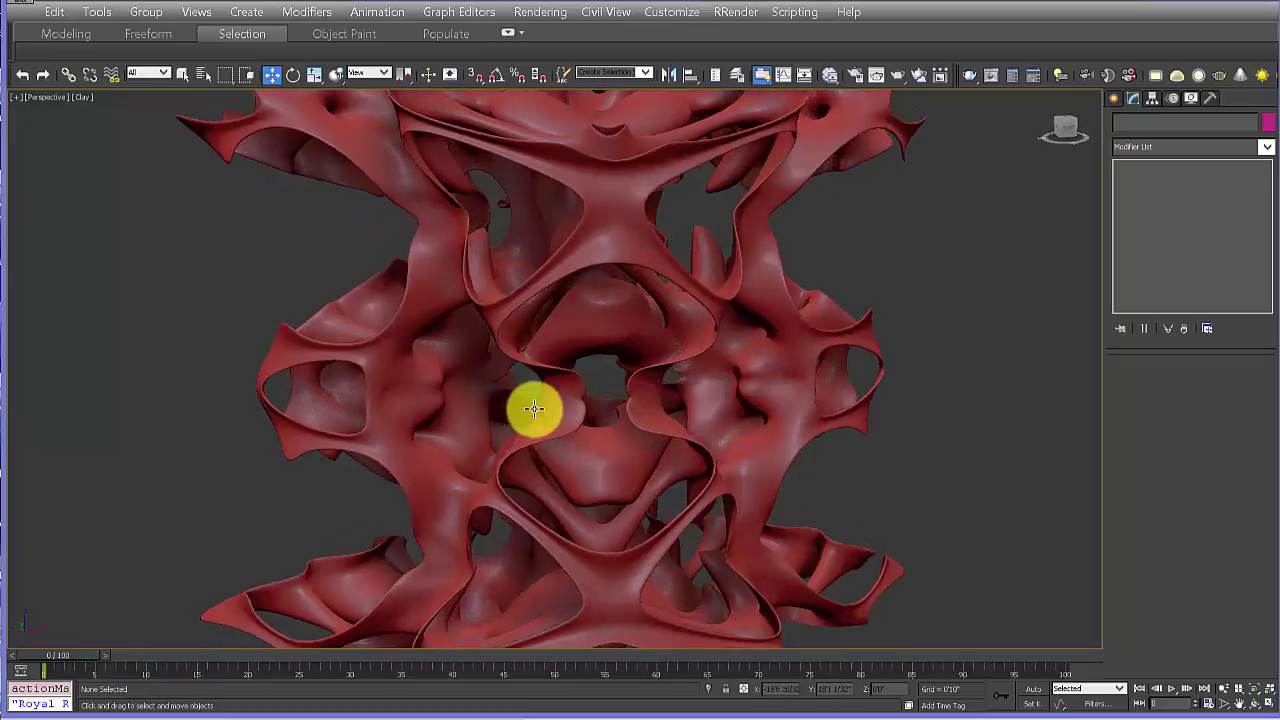
{"action": "scroll", "coordinate": [560, 380], "scroll_direction": "down", "scroll_amount": 5}
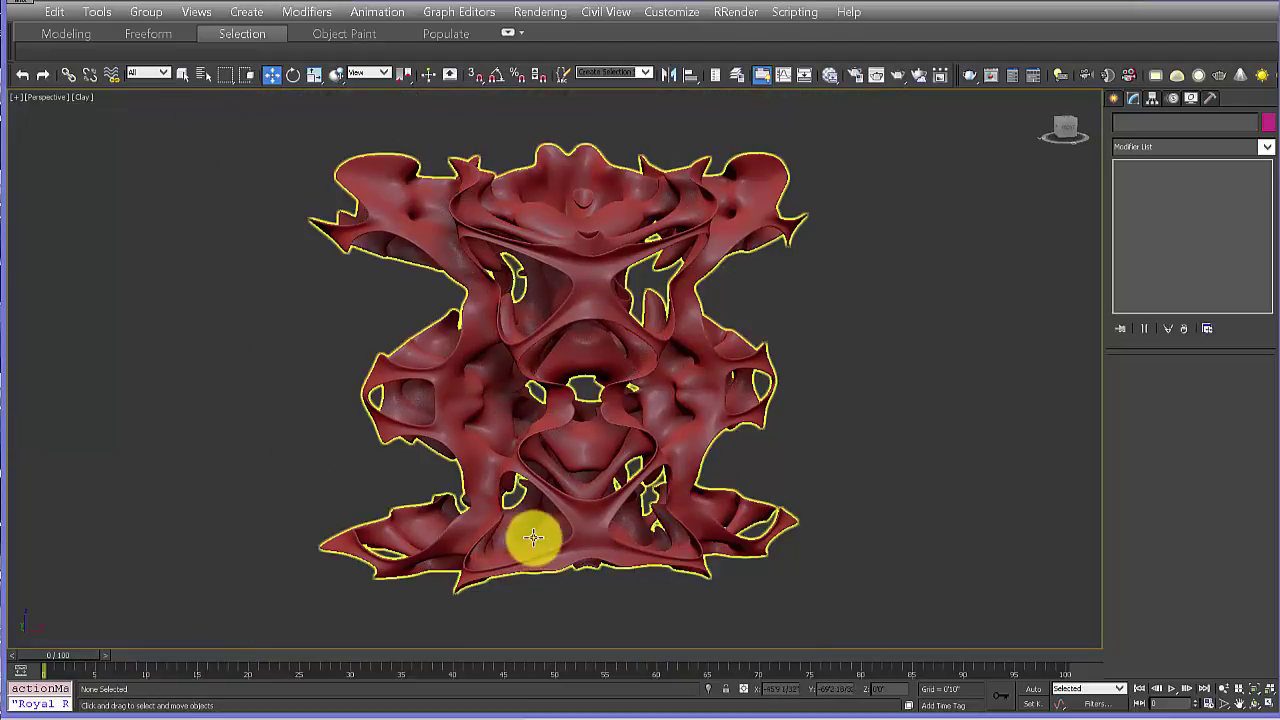
{"action": "middle_click_drag", "start_coordinate": [556, 378], "coordinate": [506, 350], "text": "alt"}
{"action": "middle_click_drag", "start_coordinate": [537, 429], "coordinate": [535, 152], "text": "alt"}
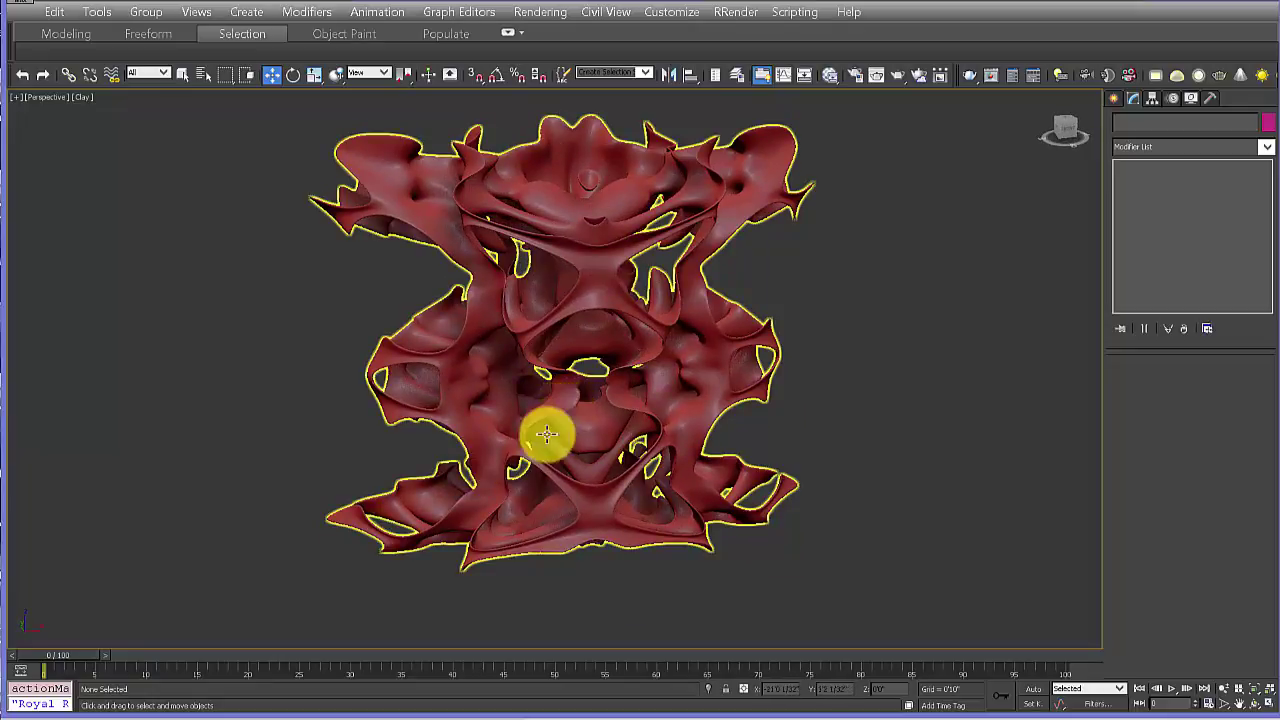
{"action": "middle_click_drag", "start_coordinate": [547, 433], "coordinate": [565, 414], "text": "alt"}
{"action": "scroll", "coordinate": [556, 457], "scroll_direction": "up", "scroll_amount": 2}
{"action": "scroll", "coordinate": [562, 388], "scroll_direction": "down", "scroll_amount": 3}
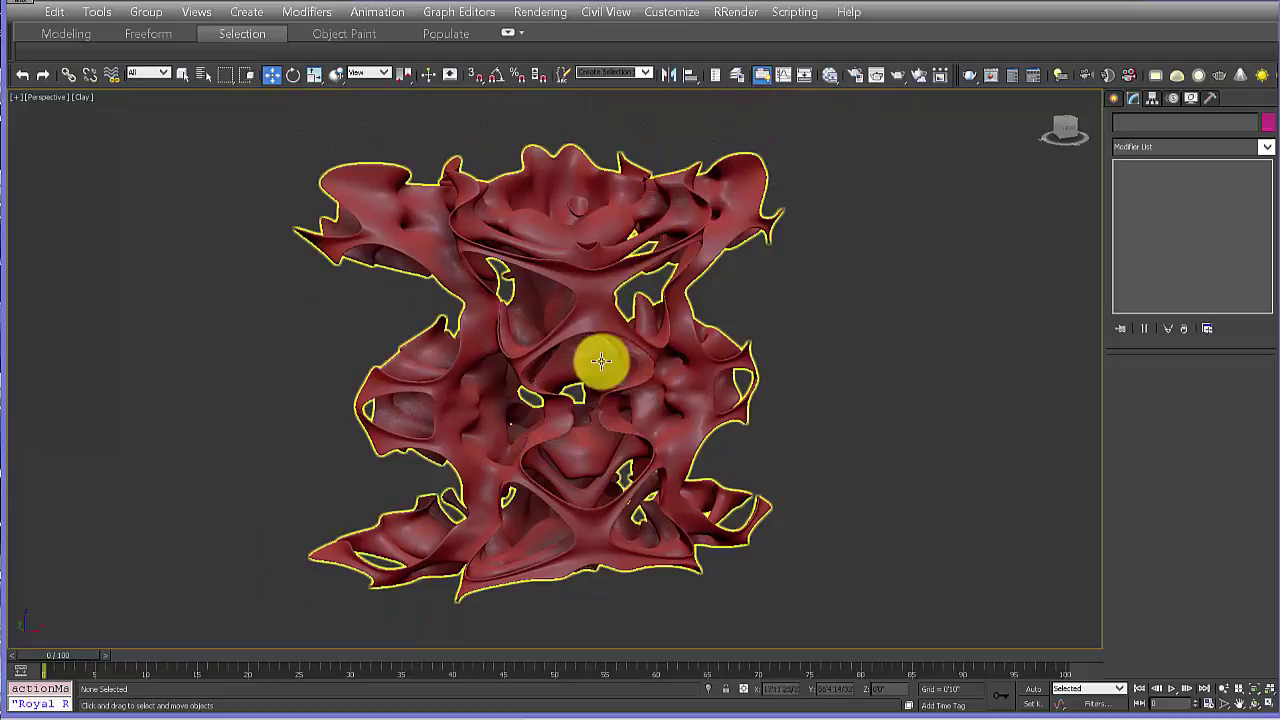
{"action": "middle_click_drag", "start_coordinate": [600, 362], "coordinate": [552, 343], "text": "alt"}
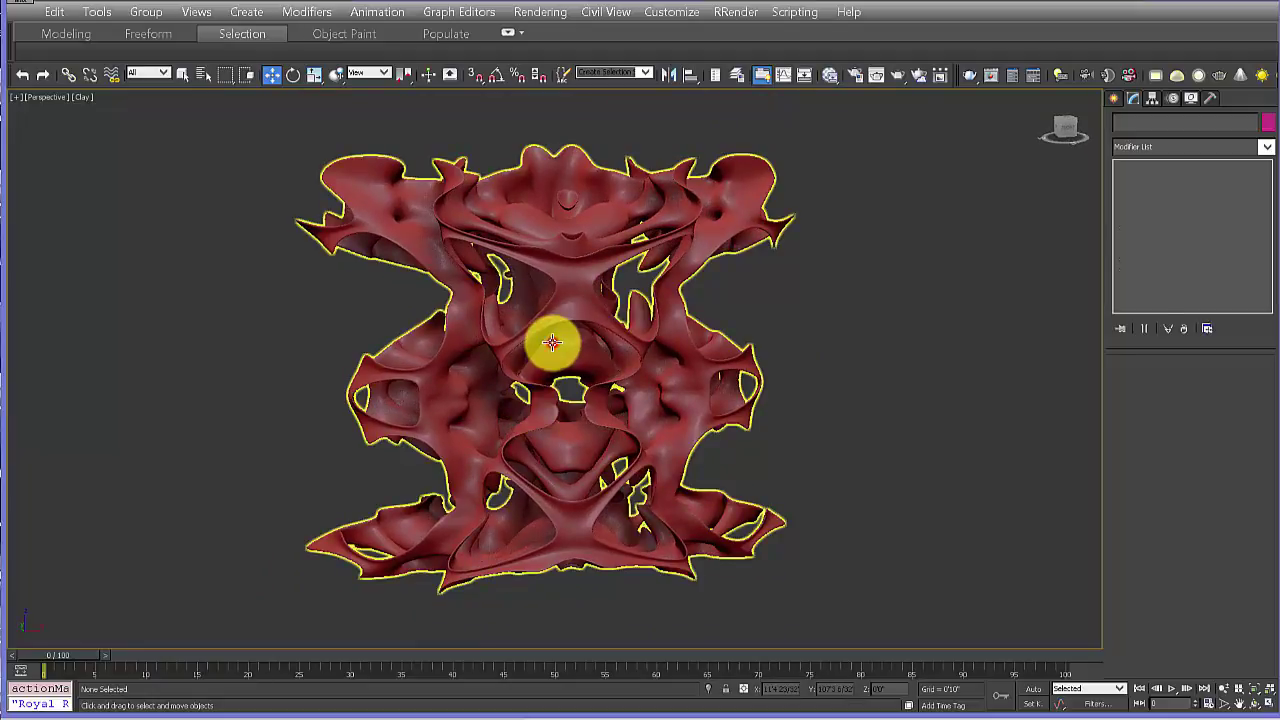
- Select the red mesh and set up its export to the Desktop in the gw::OBJ-Exporter (*.OBJ) format
{"action": "left_click", "coordinate": [552, 343]}
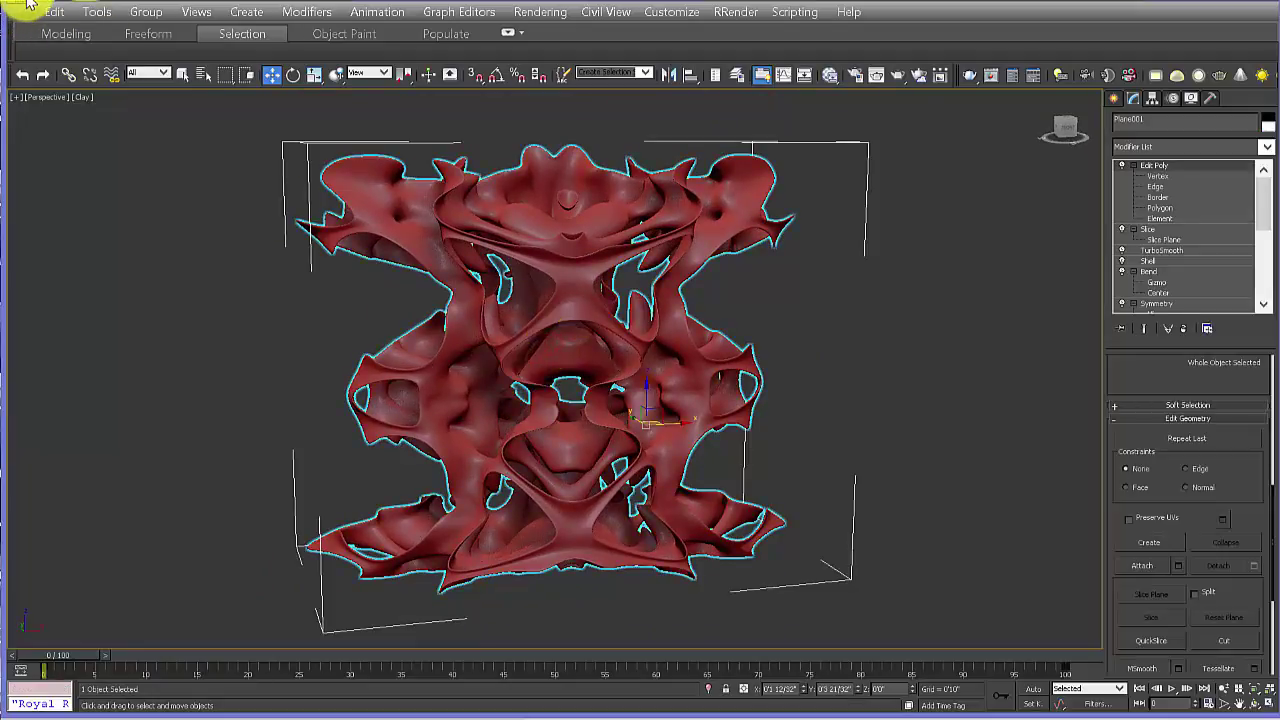
{"action": "left_click", "coordinate": [30, 5]}
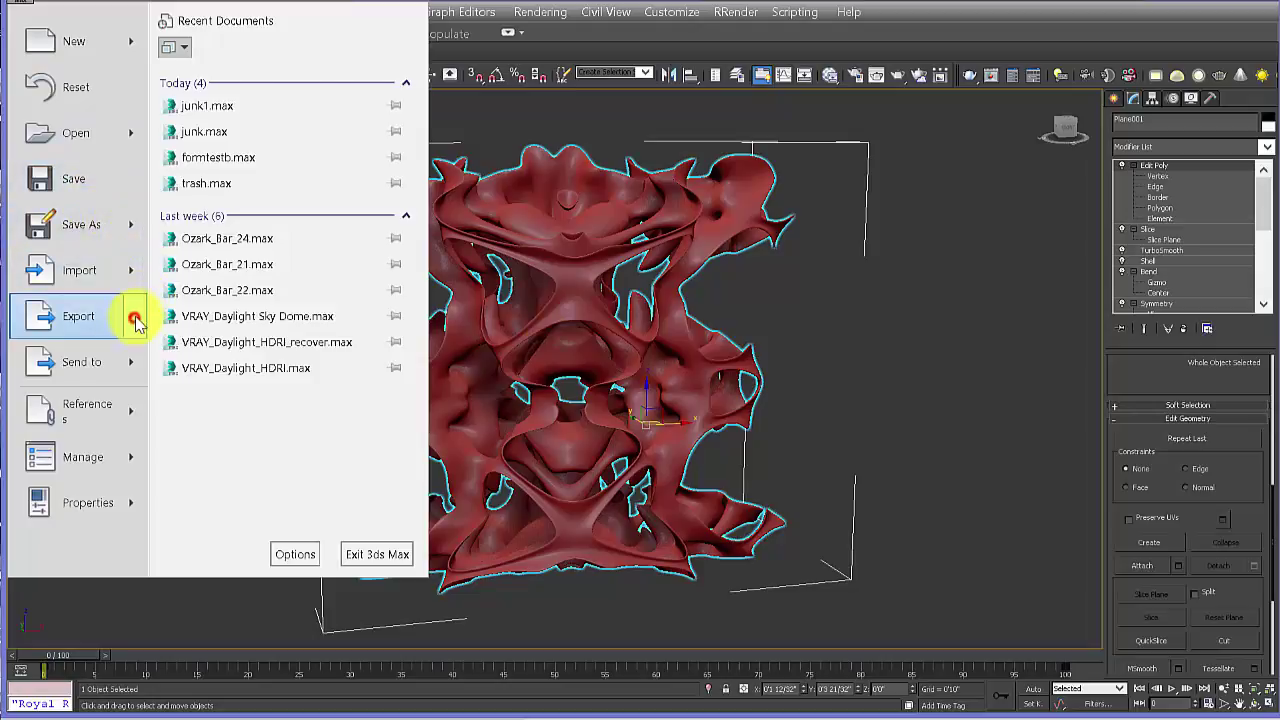
{"action": "mouse_move", "coordinate": [135, 318]}
{"action": "left_click", "coordinate": [251, 166]}
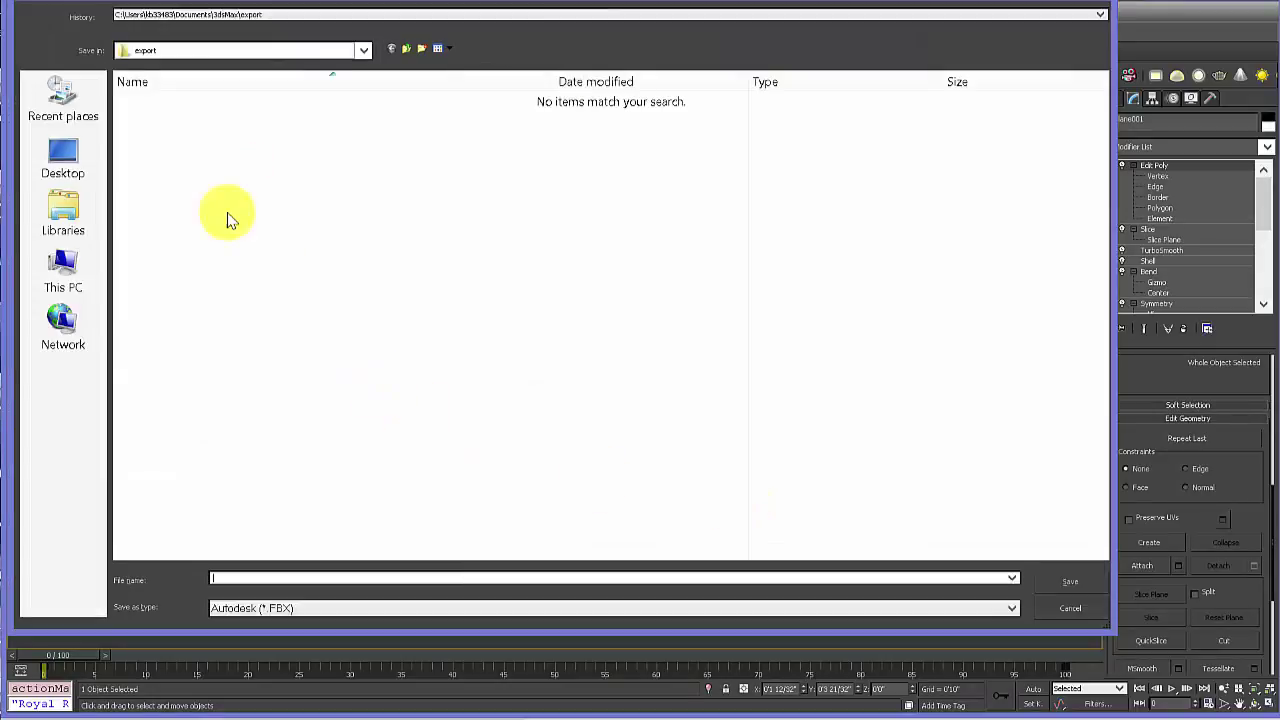
{"action": "left_click", "coordinate": [60, 157]}
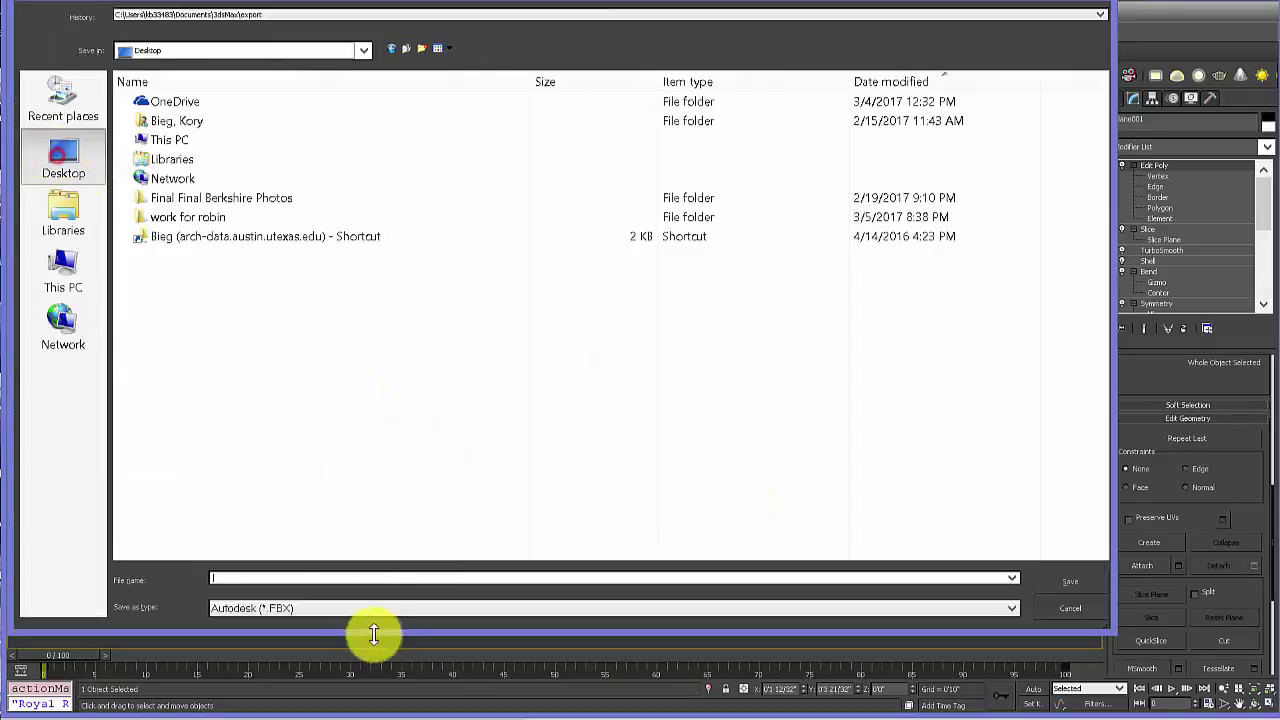
{"action": "left_click", "coordinate": [320, 606]}
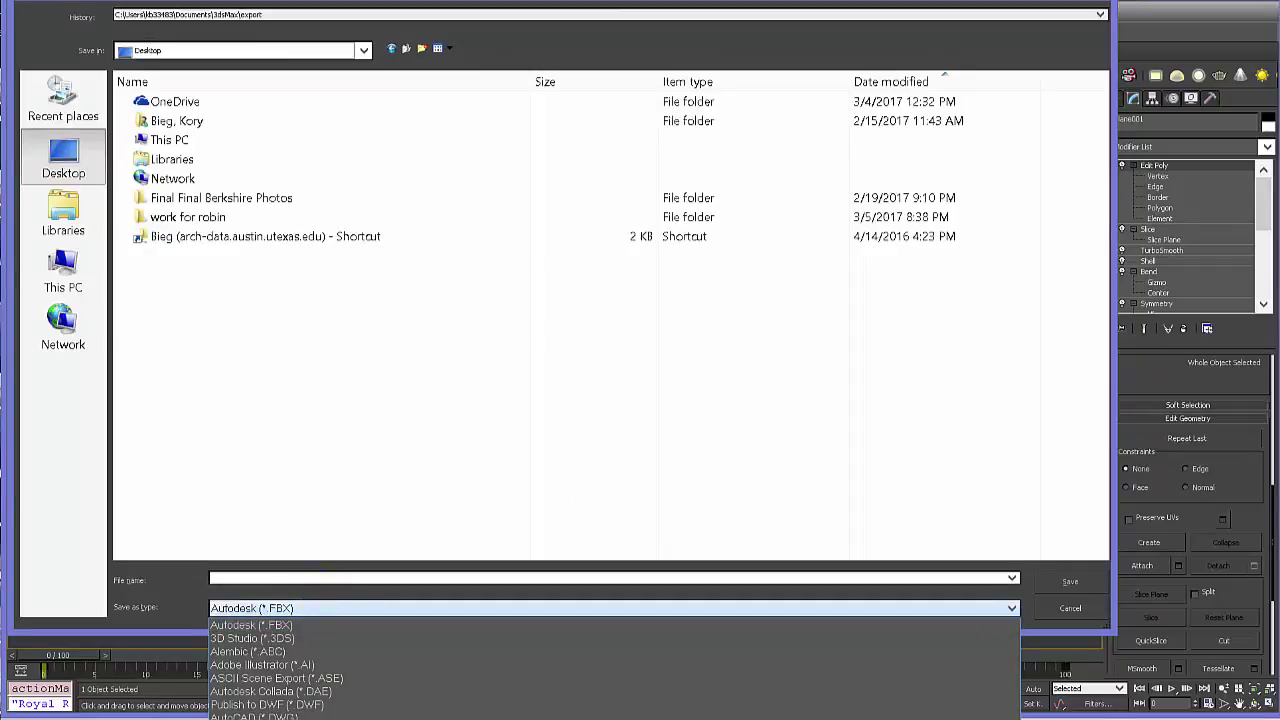
{"action": "scroll", "coordinate": [300, 700], "scroll_direction": "down", "scroll_amount": 2}
{"action": "left_click", "coordinate": [290, 710]}
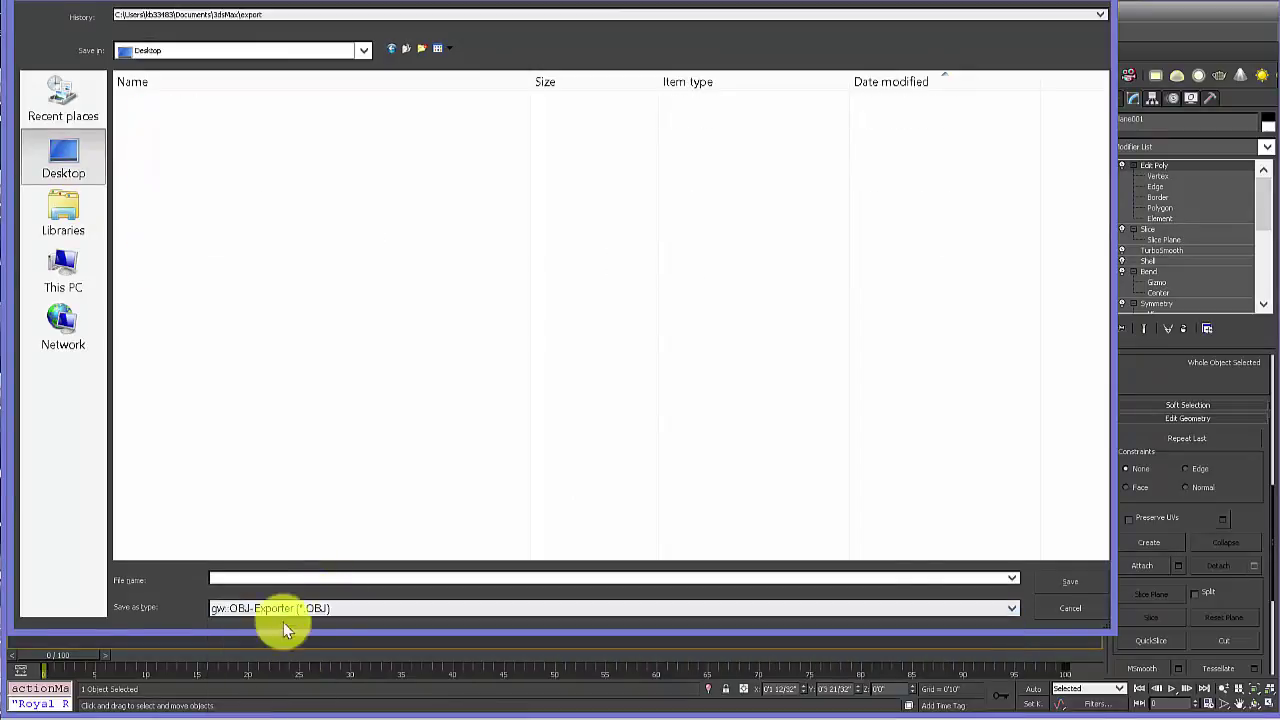
- Name the OBJ file form2 and run the export with the Rhino preset
{"action": "type", "text": "form2"}
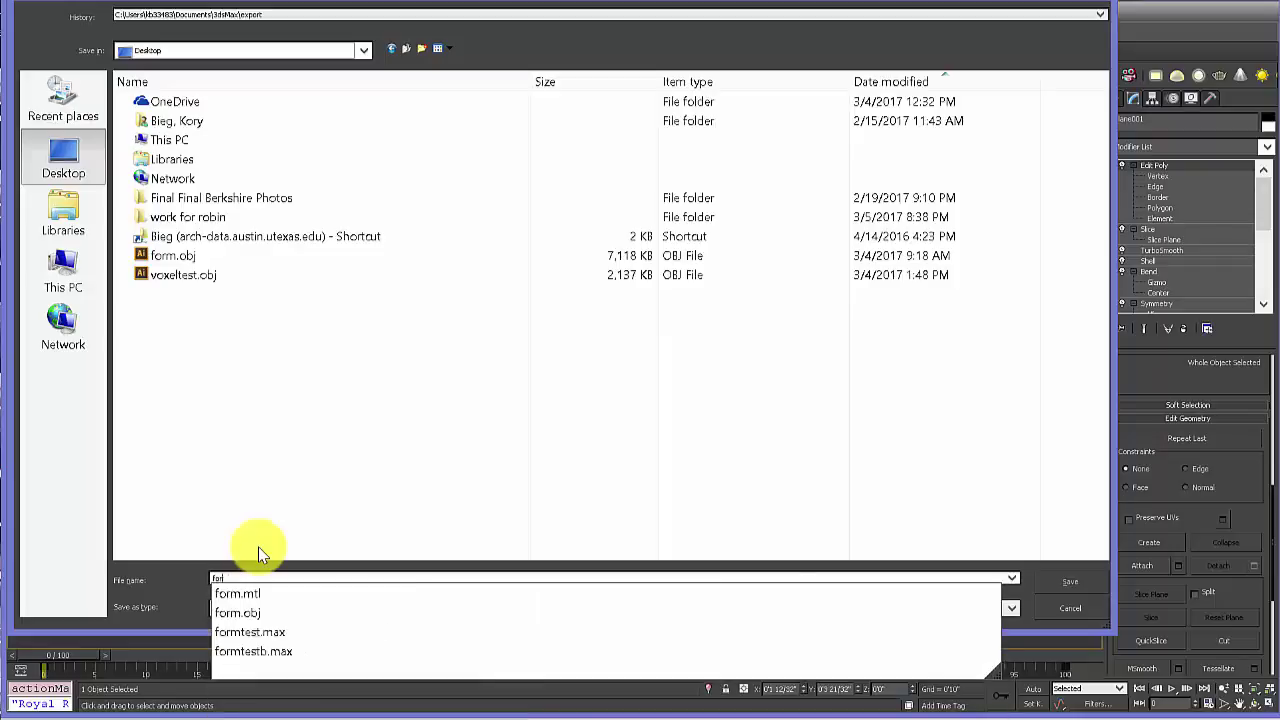
{"action": "left_click", "coordinate": [1073, 582]}
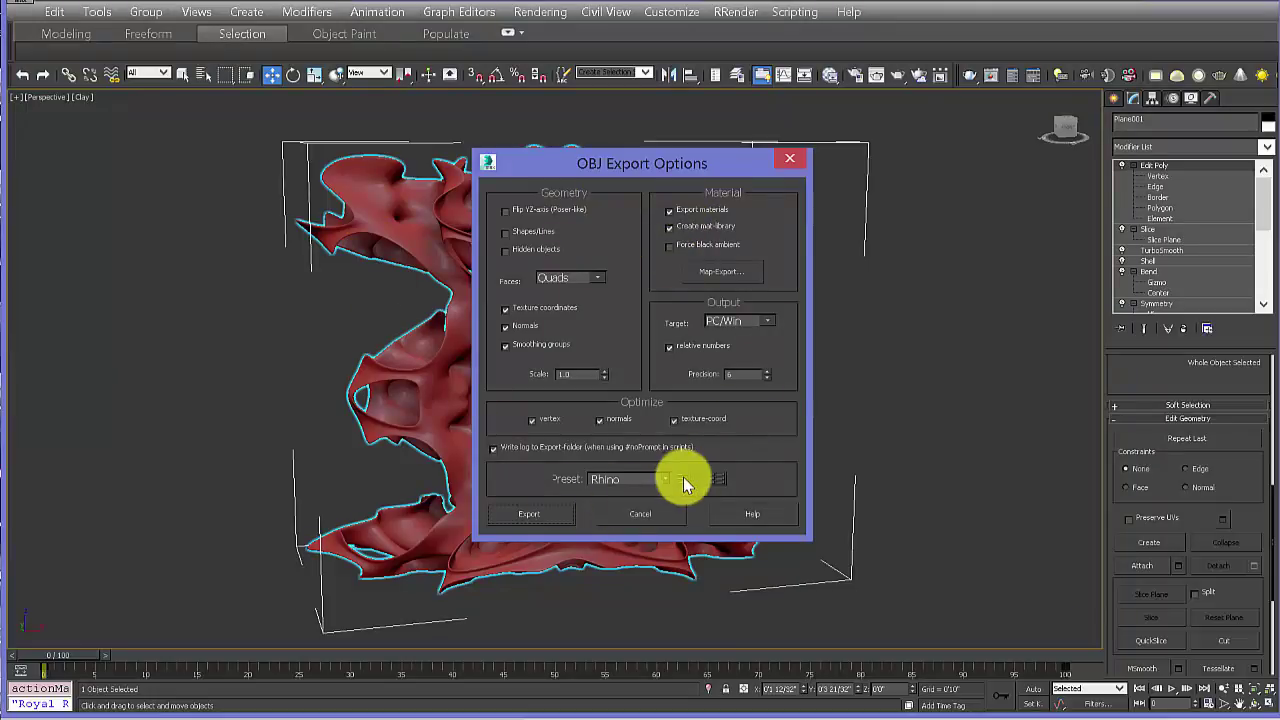
{"action": "left_click", "coordinate": [531, 514]}
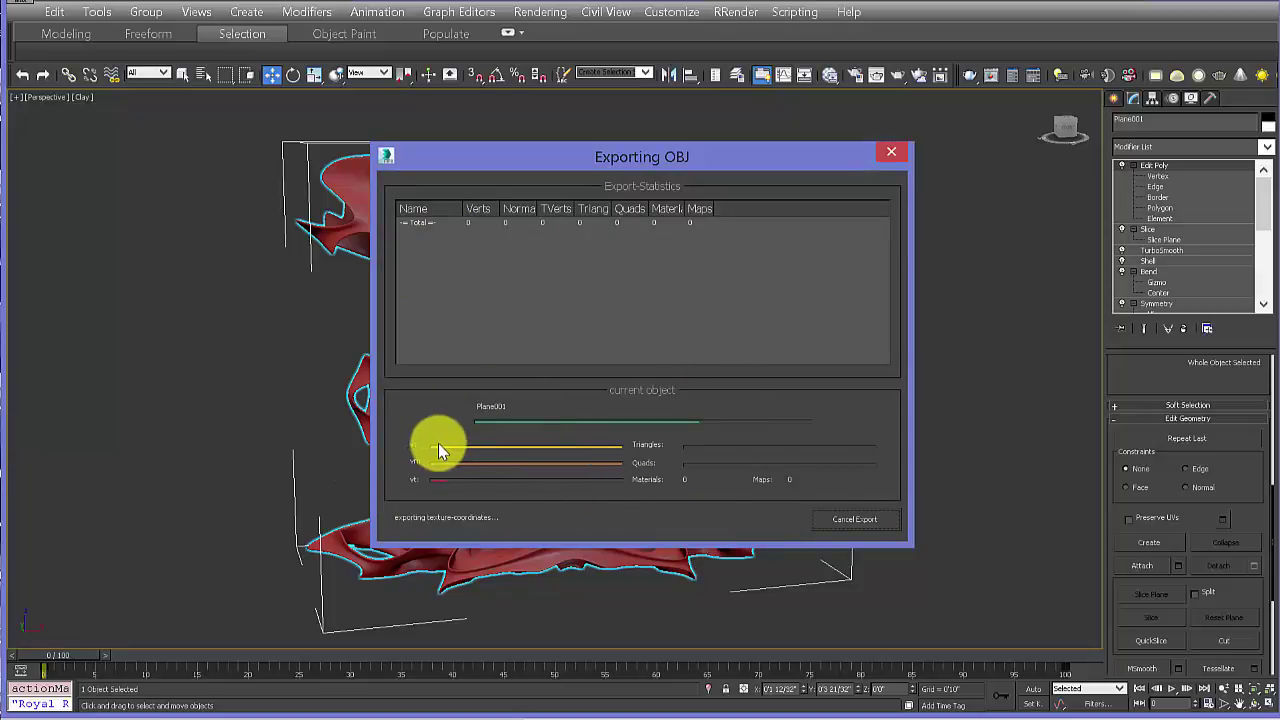
{"action": "left_click", "coordinate": [854, 520]}
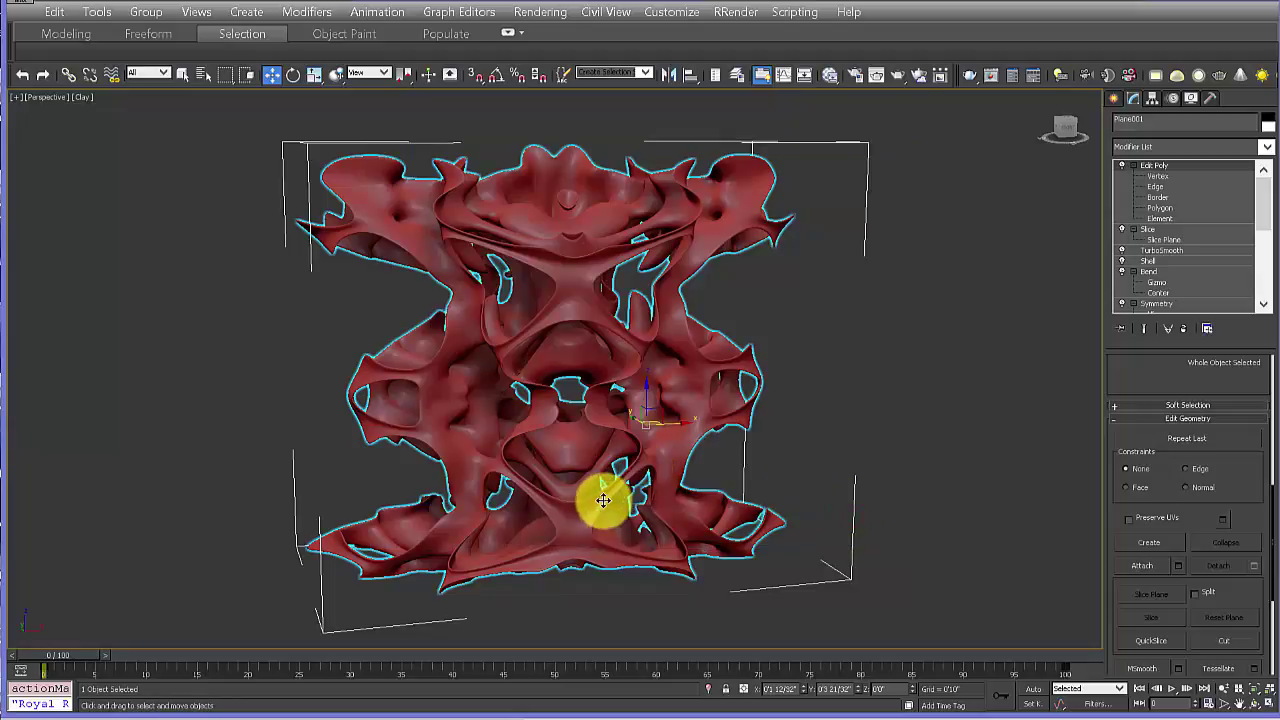
- Show the whole mesh in the Front view
{"action": "middle_click_drag", "start_coordinate": [606, 523], "coordinate": [1051, 269], "text": "alt"}
{"action": "middle_click_drag", "start_coordinate": [569, 517], "coordinate": [591, 517], "text": "alt"}
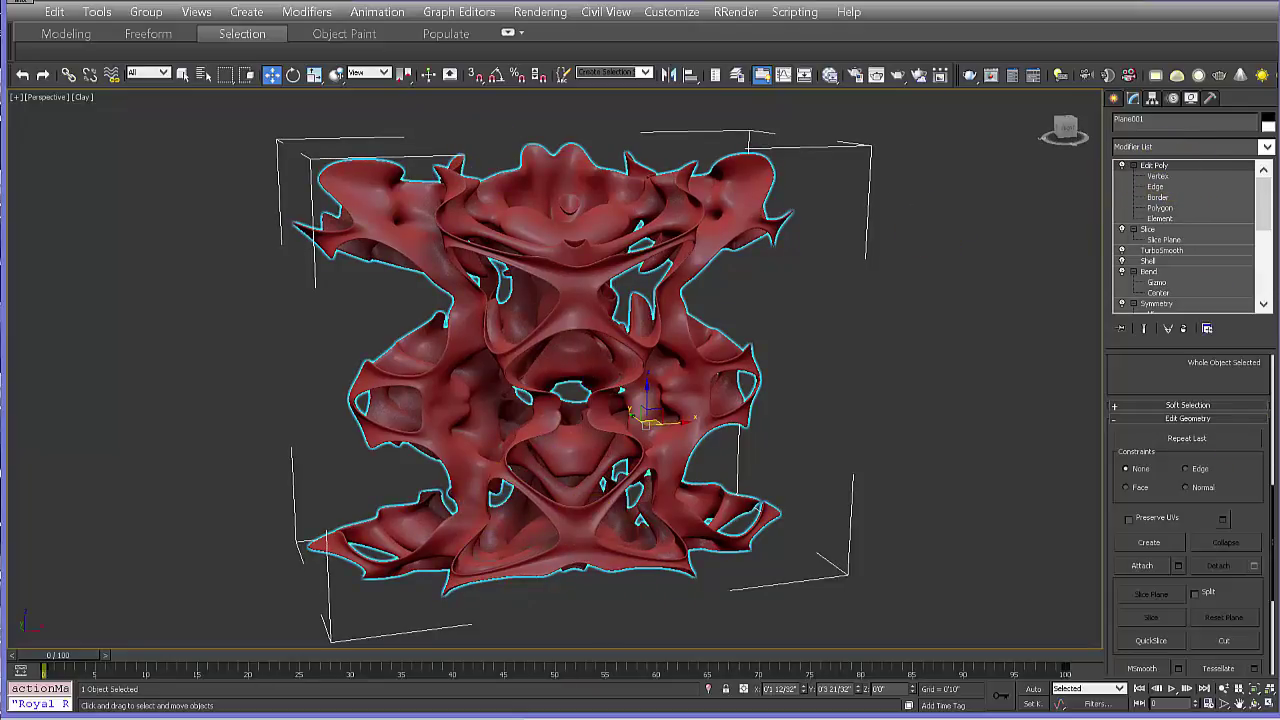
{"action": "middle_click_drag", "start_coordinate": [600, 371], "coordinate": [596, 400], "text": "alt"}
{"action": "key", "text": "f"}
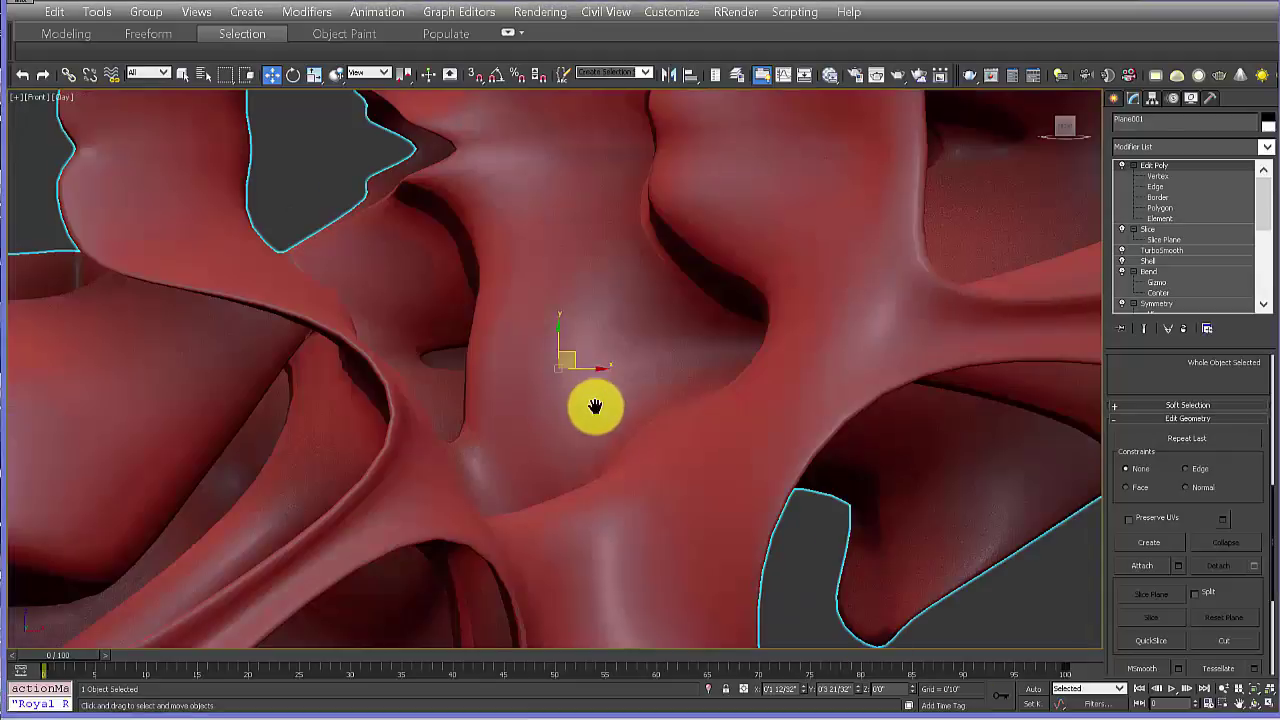
{"action": "scroll", "coordinate": [589, 434], "scroll_direction": "down", "scroll_amount": 5}
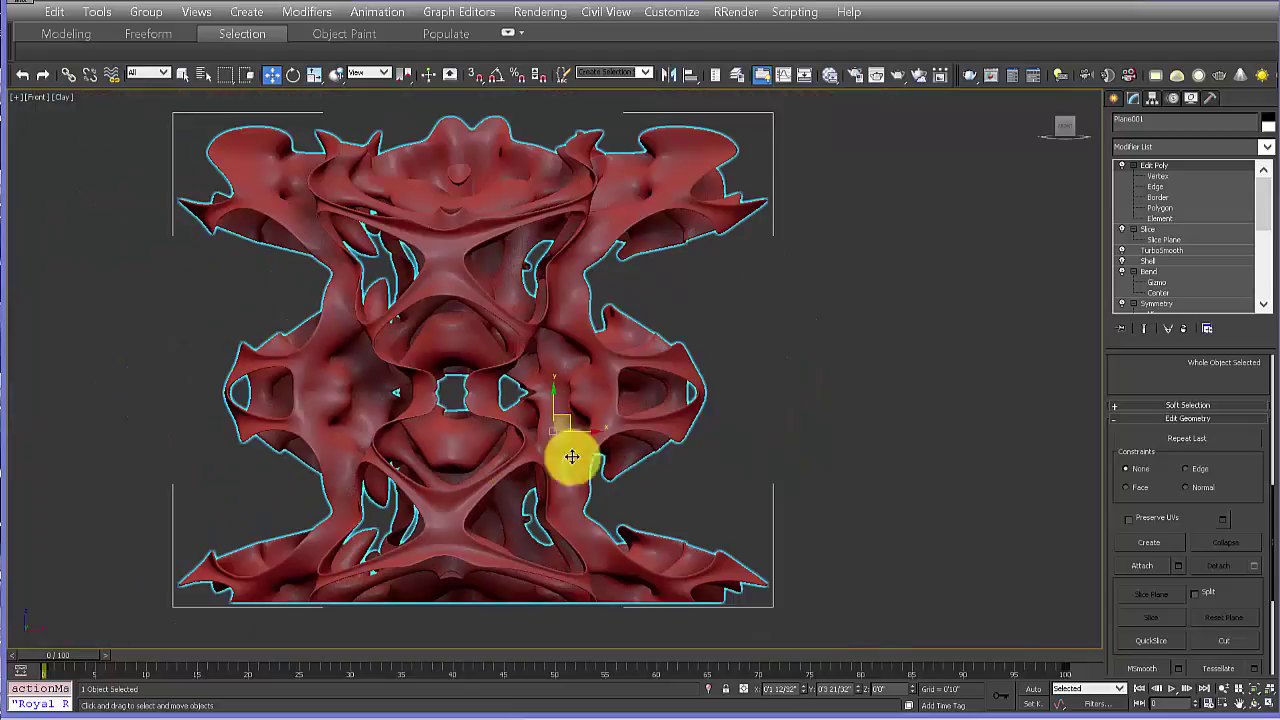
- Draw a straight vertical two-point spline line beside the mesh, slightly taller than the mesh, with corner vertices
{"action": "left_click", "coordinate": [1114, 98]}
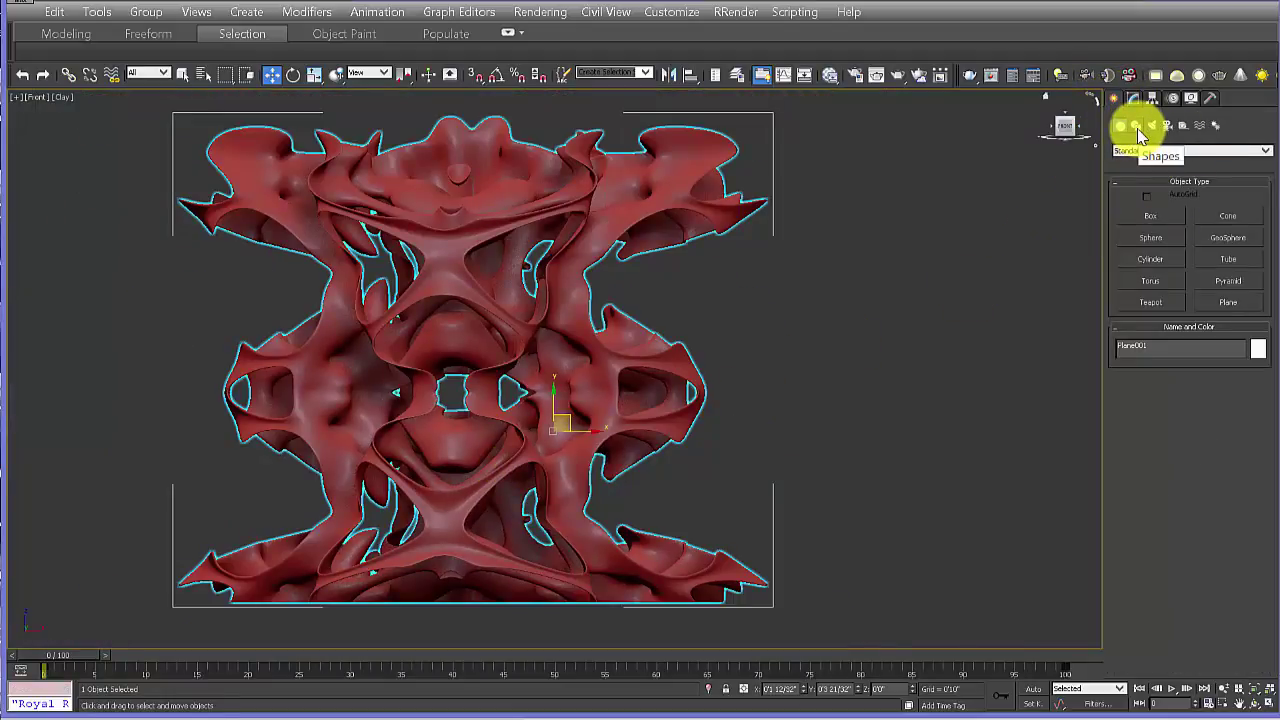
{"action": "left_click", "coordinate": [1137, 127]}
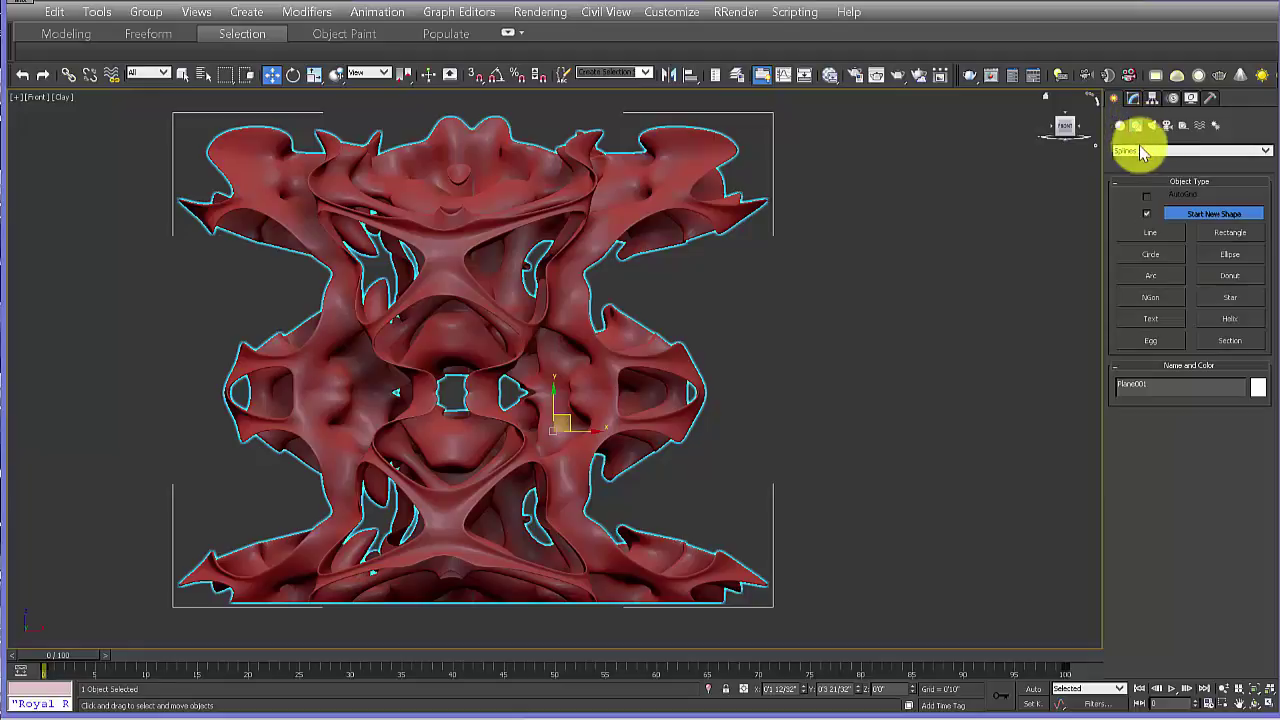
{"action": "left_click", "coordinate": [1133, 153]}
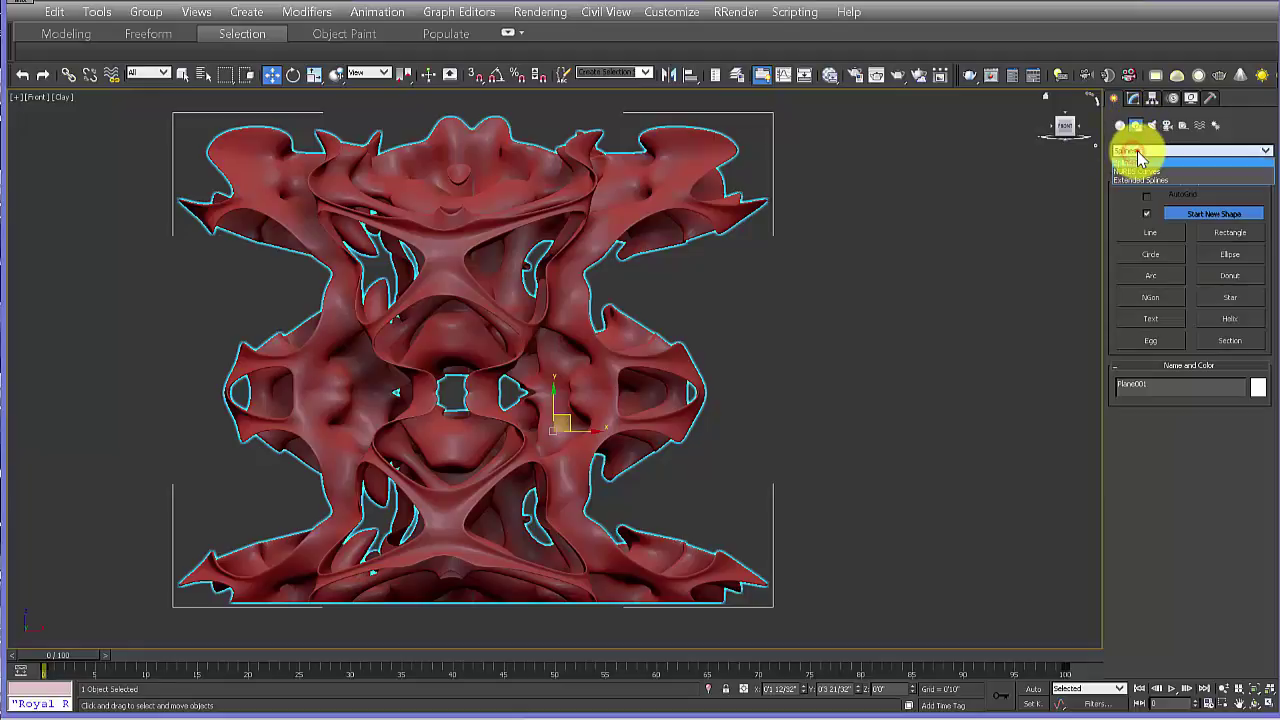
{"action": "left_click", "coordinate": [1136, 152]}
{"action": "left_click", "coordinate": [1151, 232]}
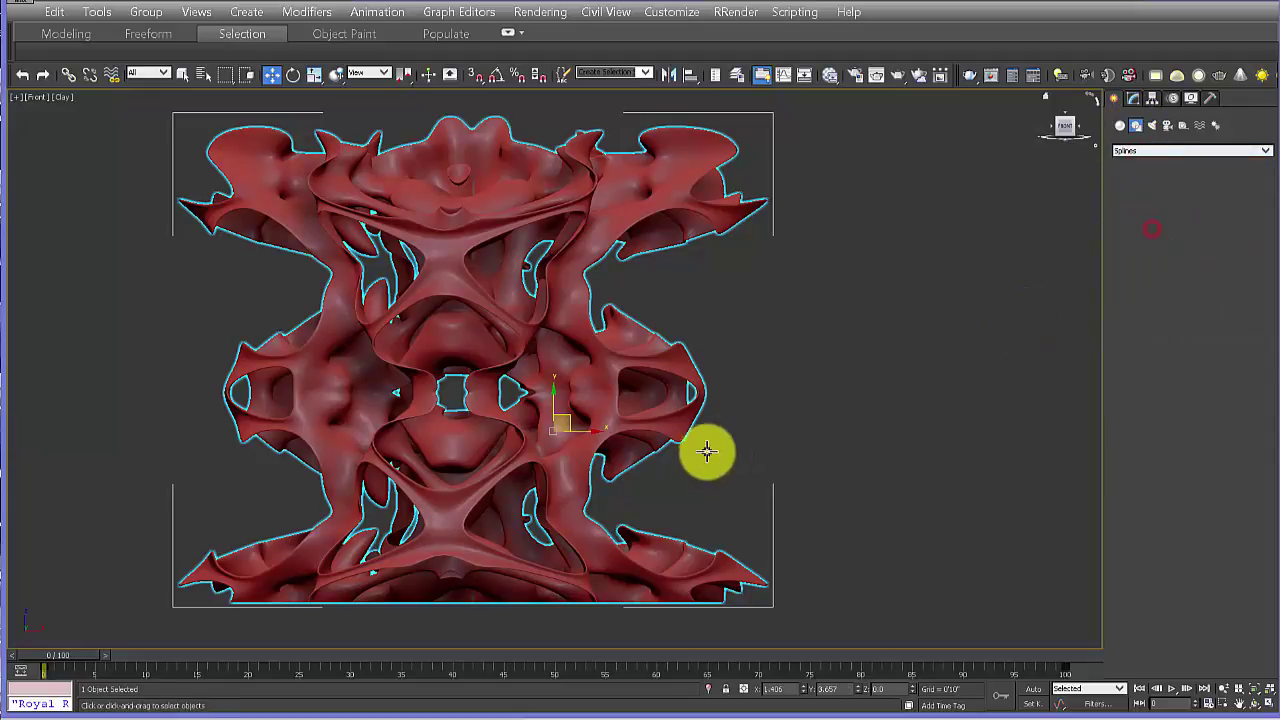
{"action": "middle_click_drag", "start_coordinate": [686, 443], "coordinate": [477, 571]}
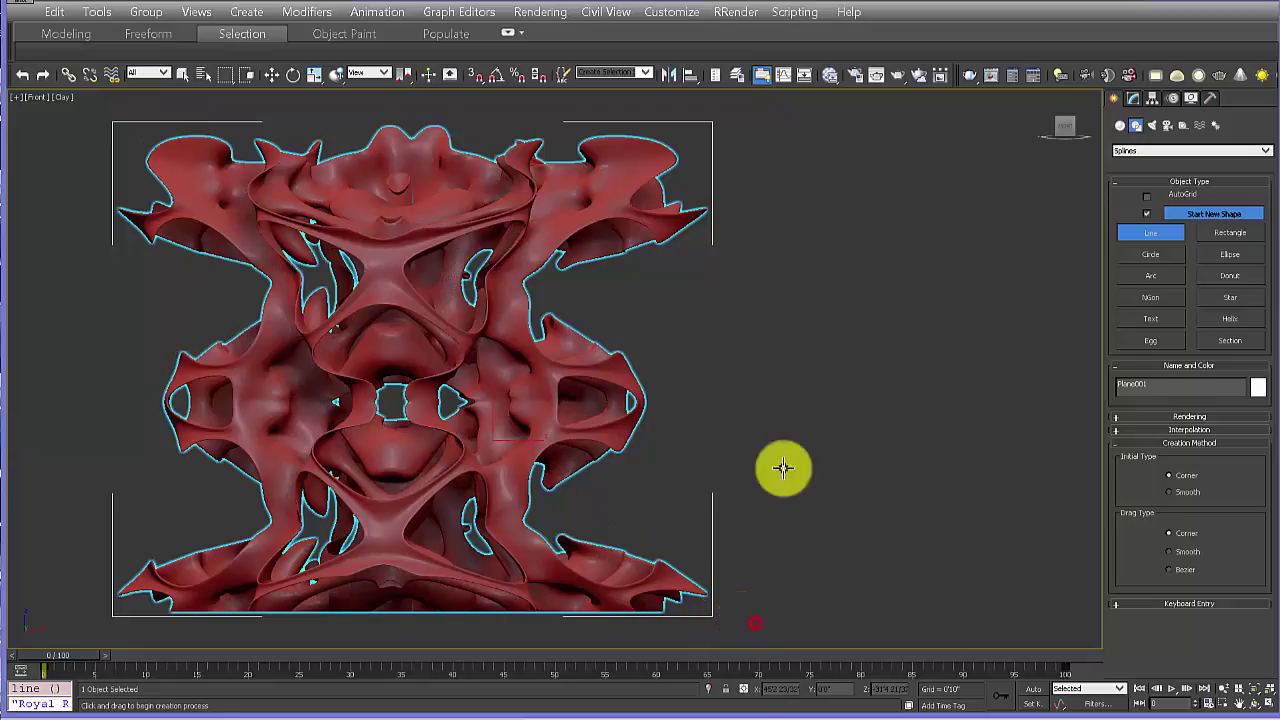
{"action": "left_click", "coordinate": [754, 622]}
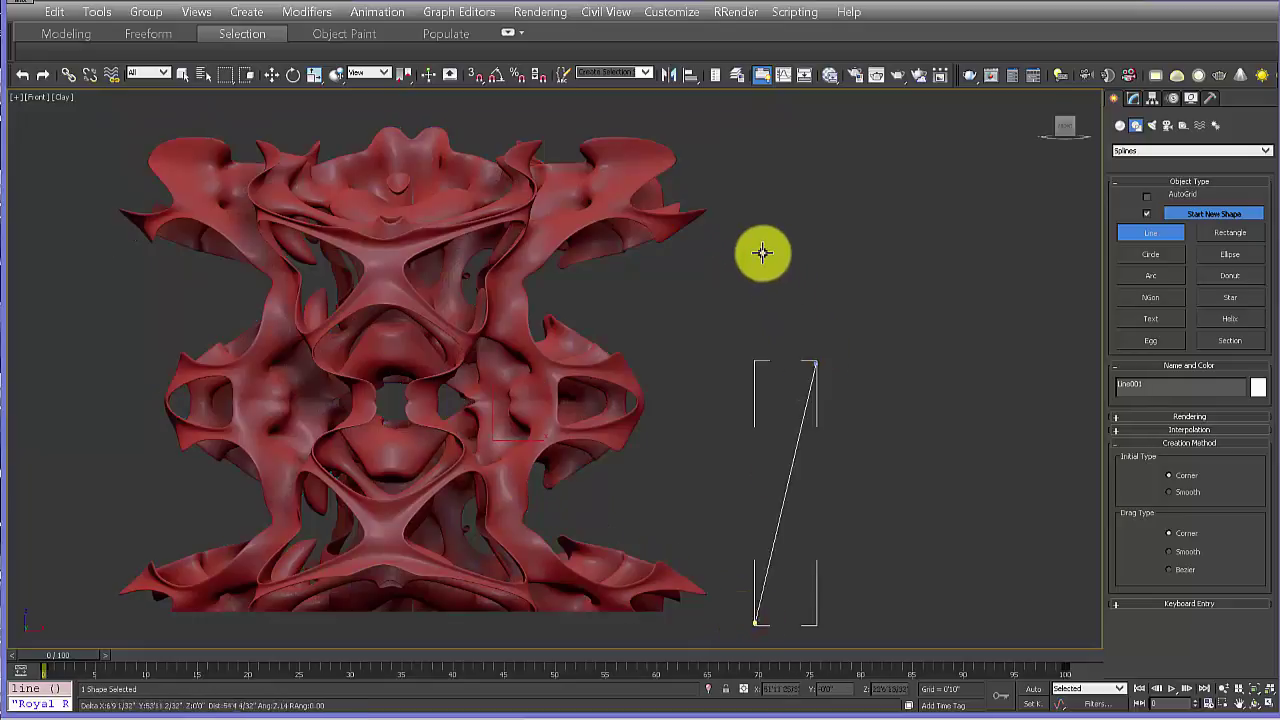
{"action": "left_click", "coordinate": [742, 118]}
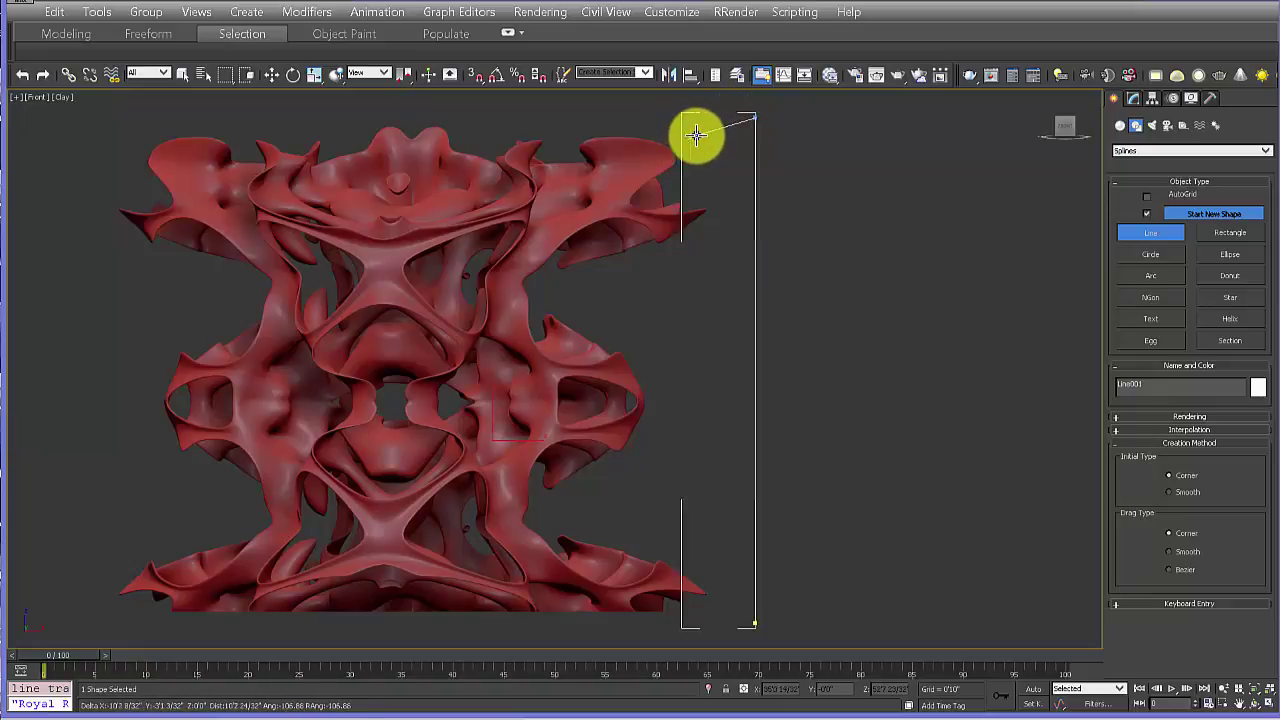
{"action": "right_click", "coordinate": [696, 134]}
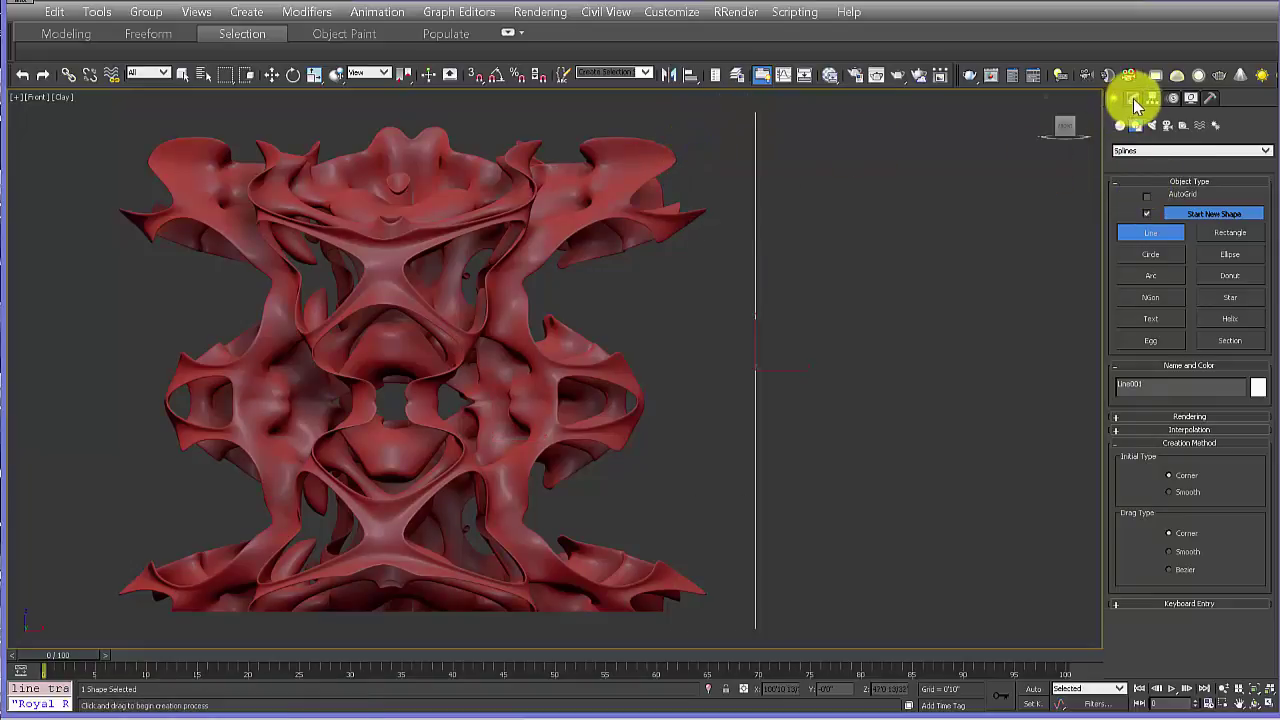
- Select the vertical line's segment at sub-object level and divide it with 5 evenly spaced vertices
{"action": "left_click", "coordinate": [1134, 105]}
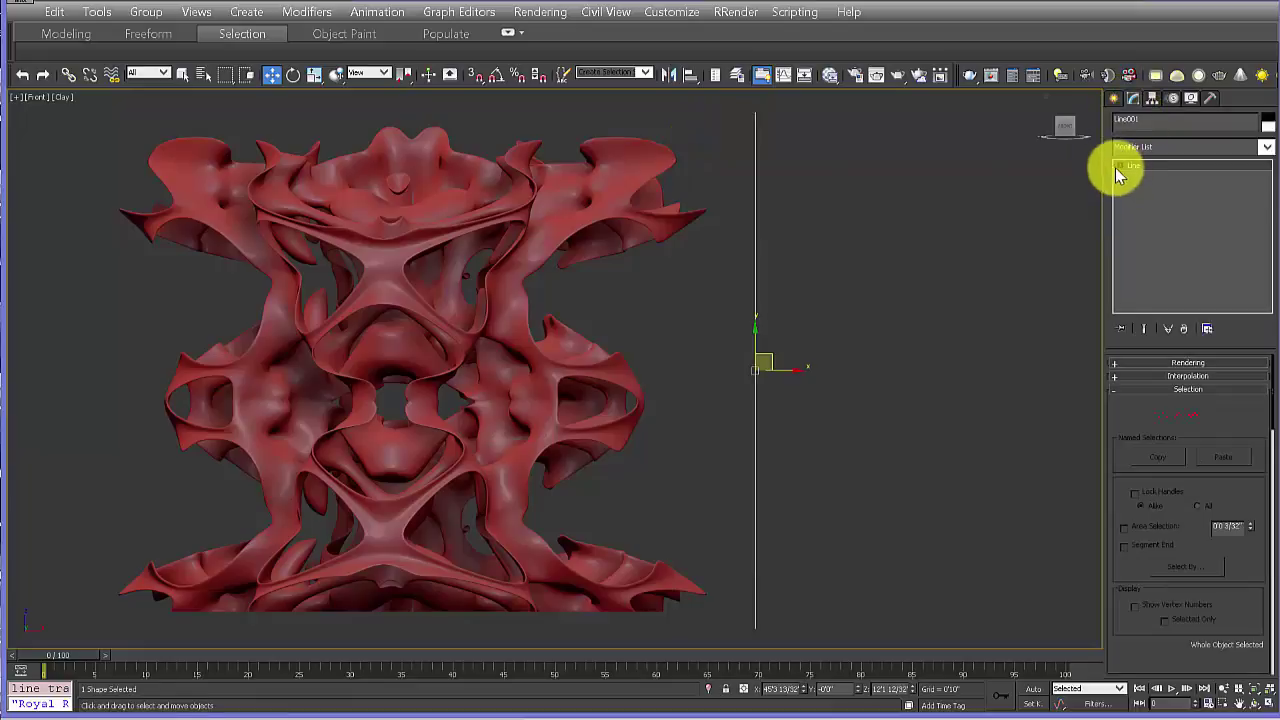
{"action": "left_click", "coordinate": [1121, 167]}
{"action": "left_click", "coordinate": [1137, 176]}
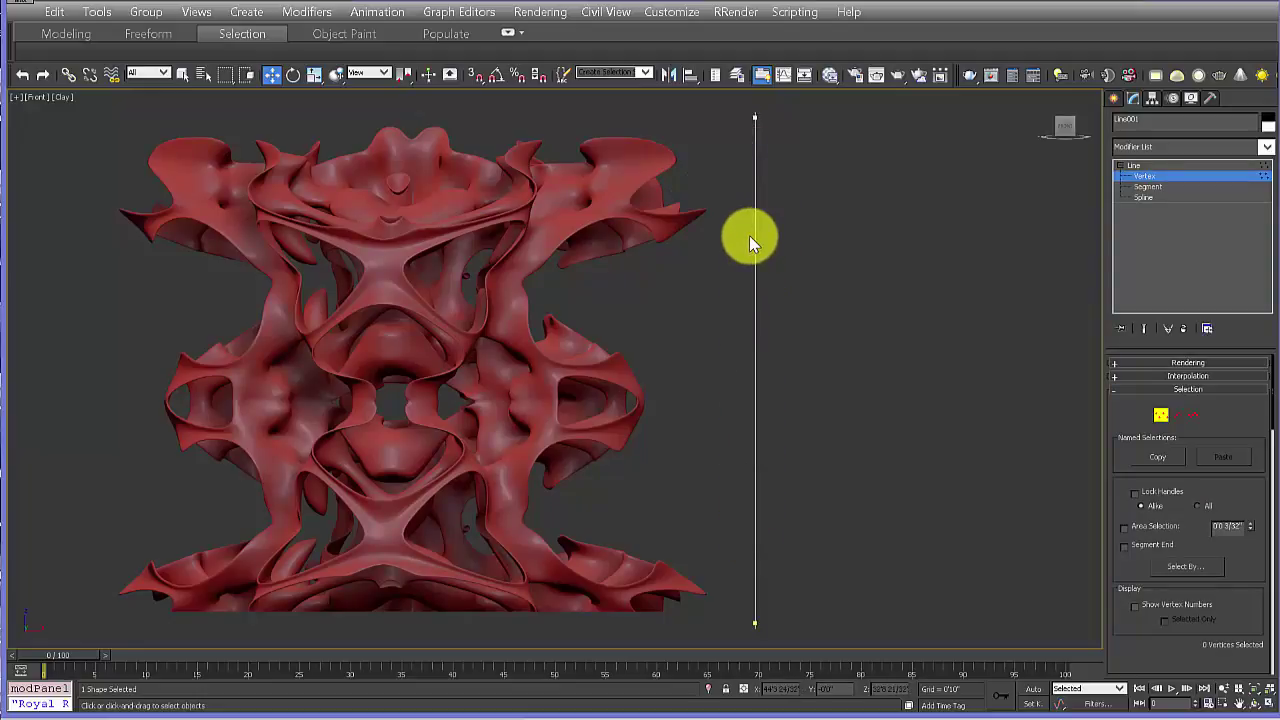
{"action": "left_click", "coordinate": [1146, 188]}
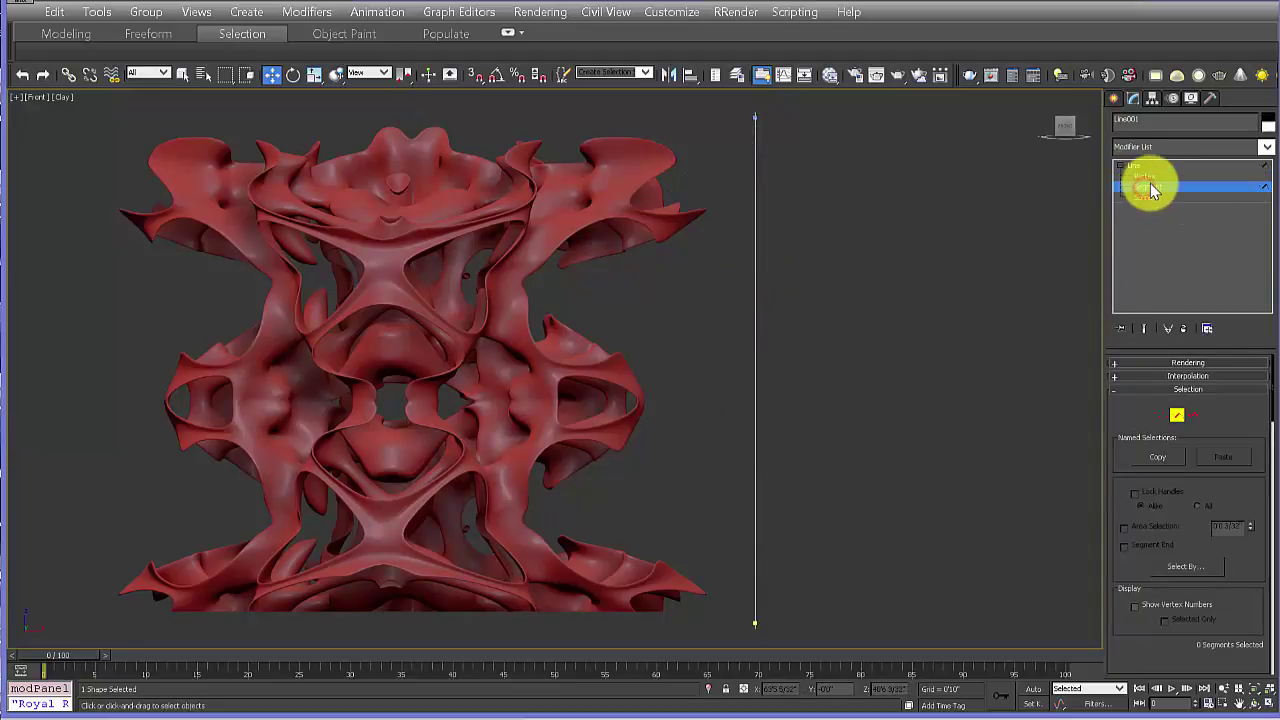
{"action": "left_click_drag", "start_coordinate": [723, 329], "coordinate": [829, 388]}
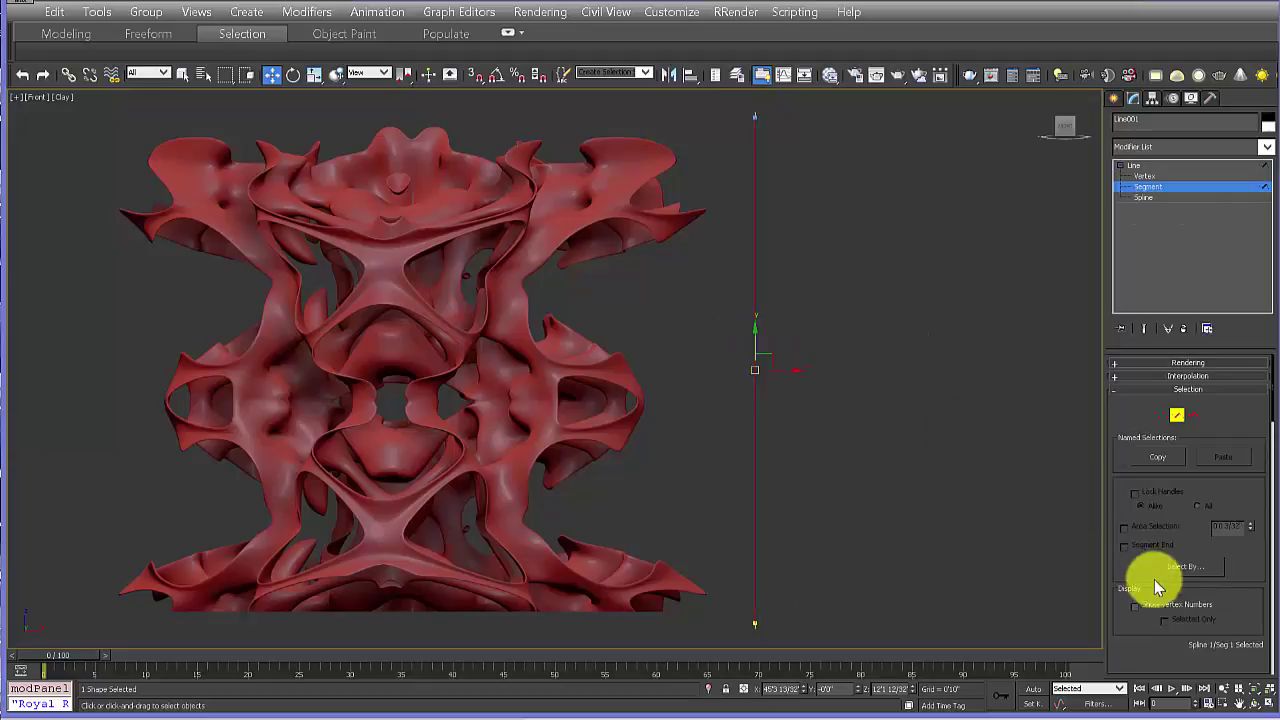
{"action": "left_click_drag", "start_coordinate": [1124, 512], "coordinate": [1109, 291]}
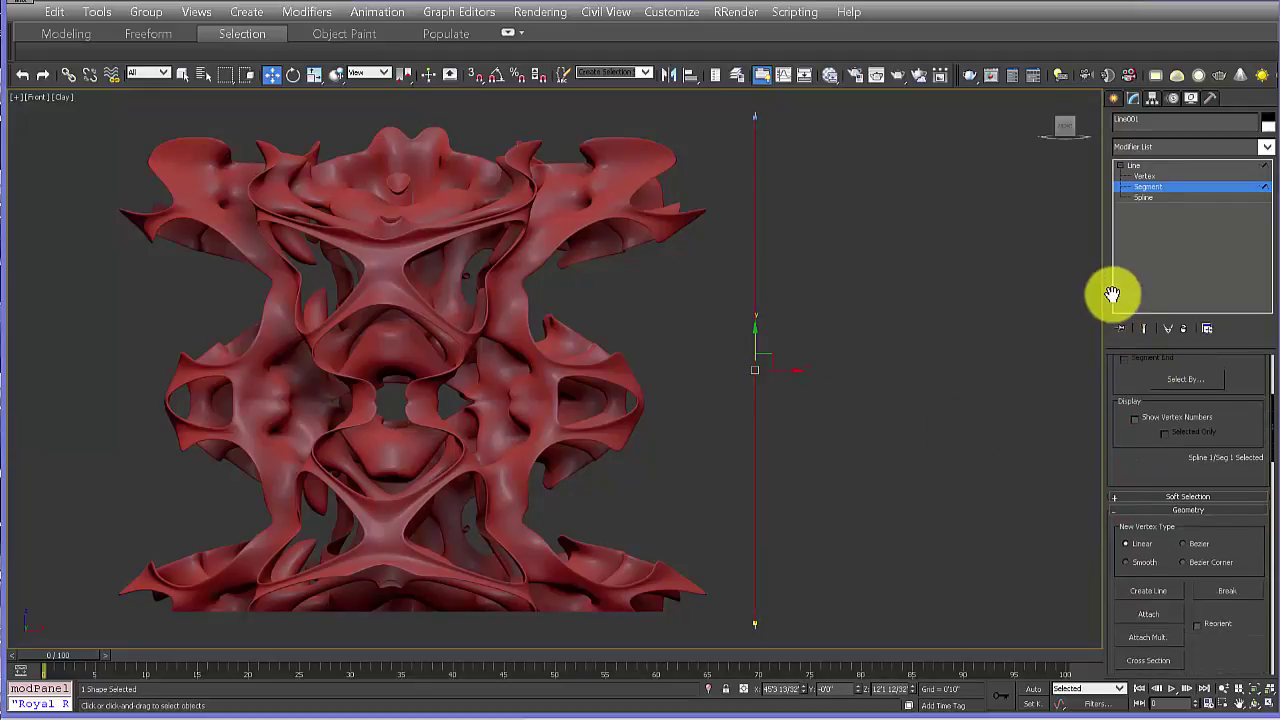
{"action": "left_click_drag", "start_coordinate": [1140, 440], "coordinate": [1080, 86]}
{"action": "left_click_drag", "start_coordinate": [1127, 487], "coordinate": [1074, 109]}
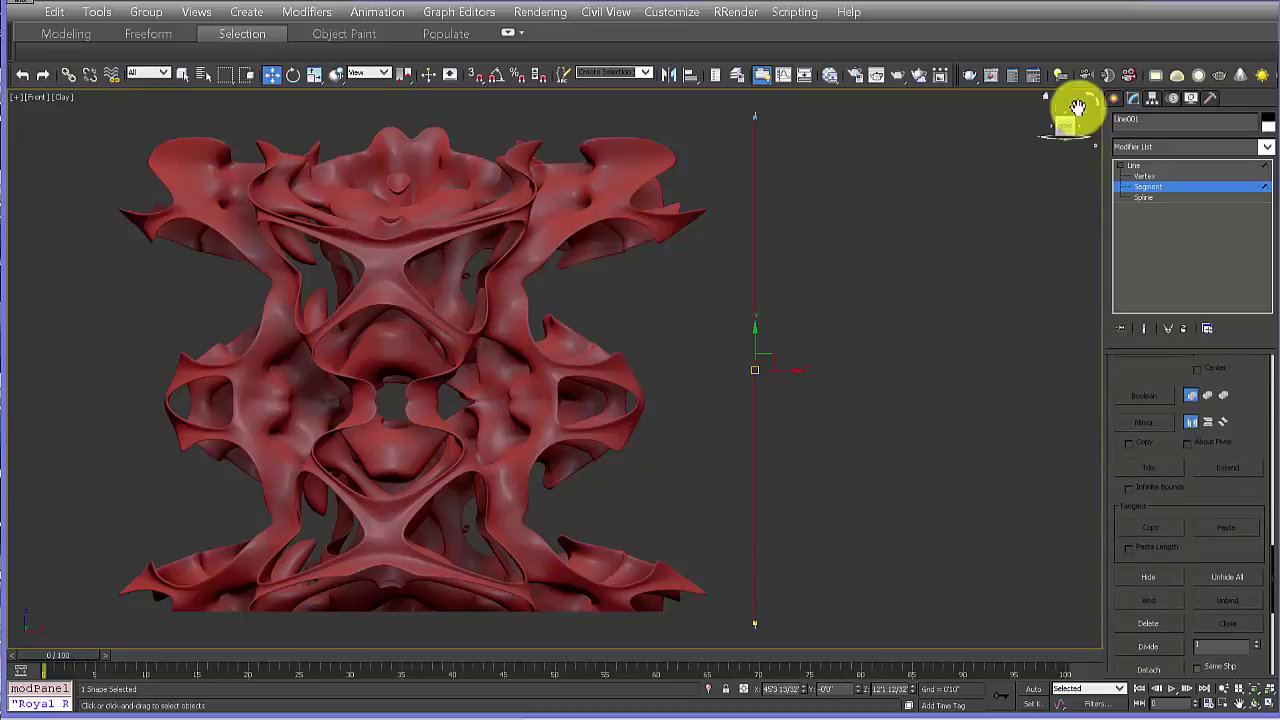
{"action": "left_click", "coordinate": [1220, 586]}
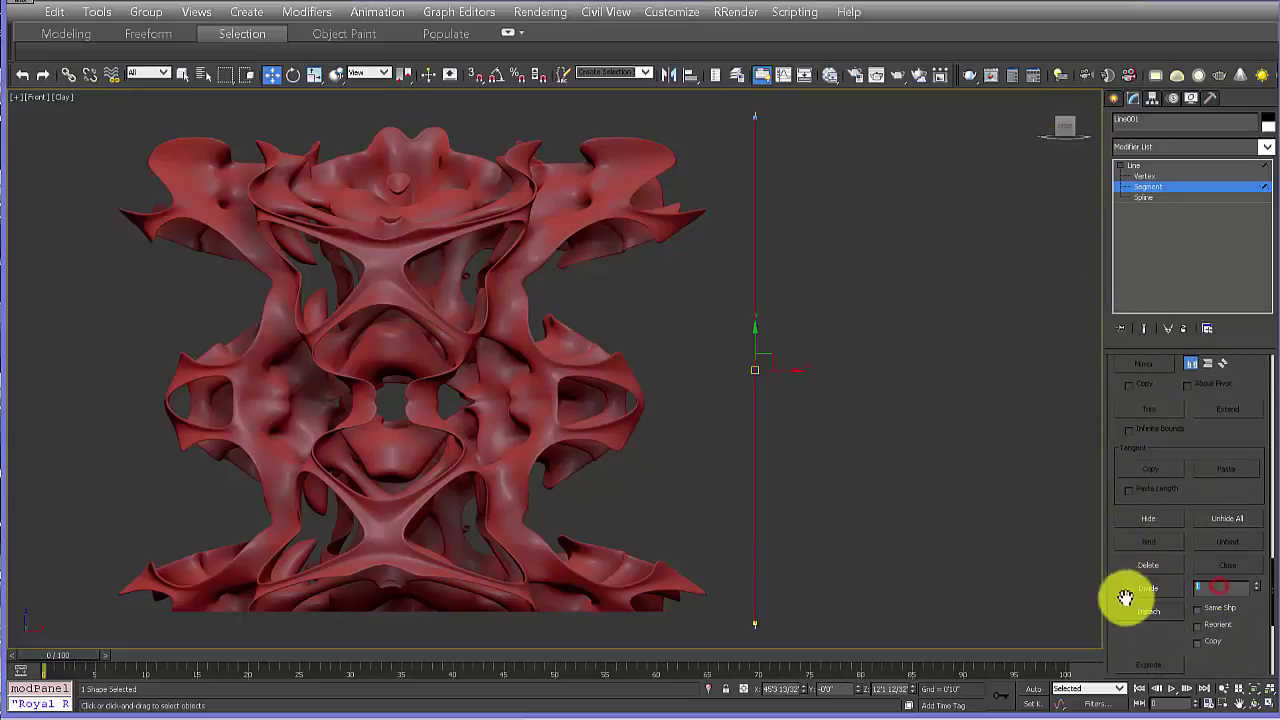
{"action": "type", "text": "5"}
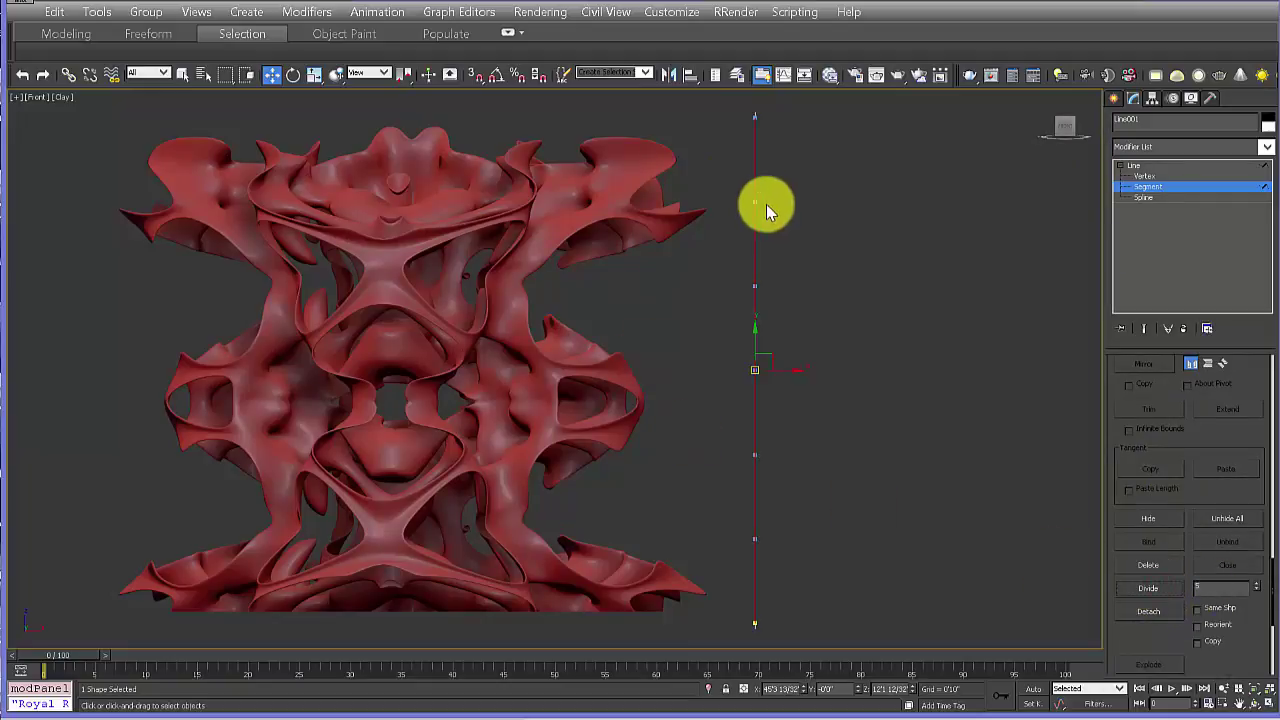
- At vertex sub-object level, move the line's second vertex from the top slightly outward, away from the mesh
{"action": "left_click", "coordinate": [757, 331]}
{"action": "left_click", "coordinate": [1147, 182]}
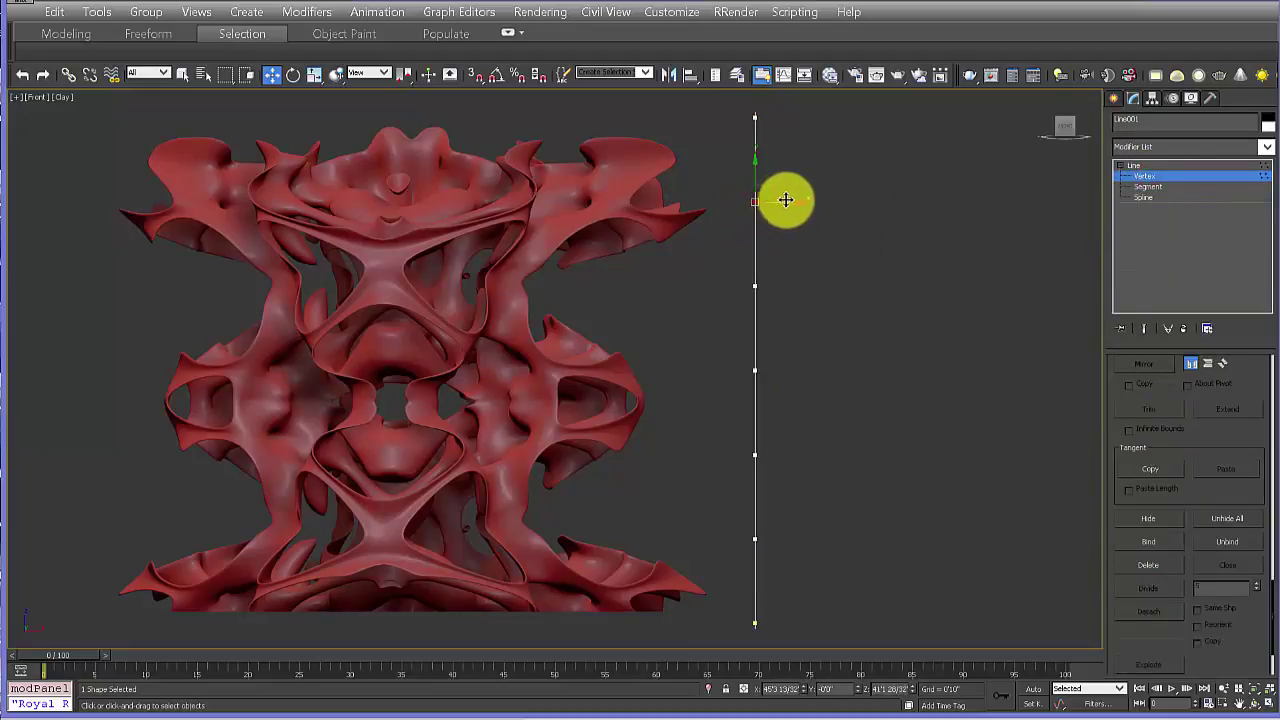
{"action": "mouse_move", "coordinate": [786, 200]}
{"action": "left_mouse_down"}
{"action": "mouse_move", "coordinate": [826, 214]}
{"action": "mouse_move", "coordinate": [802, 203]}
{"action": "left_mouse_up"}
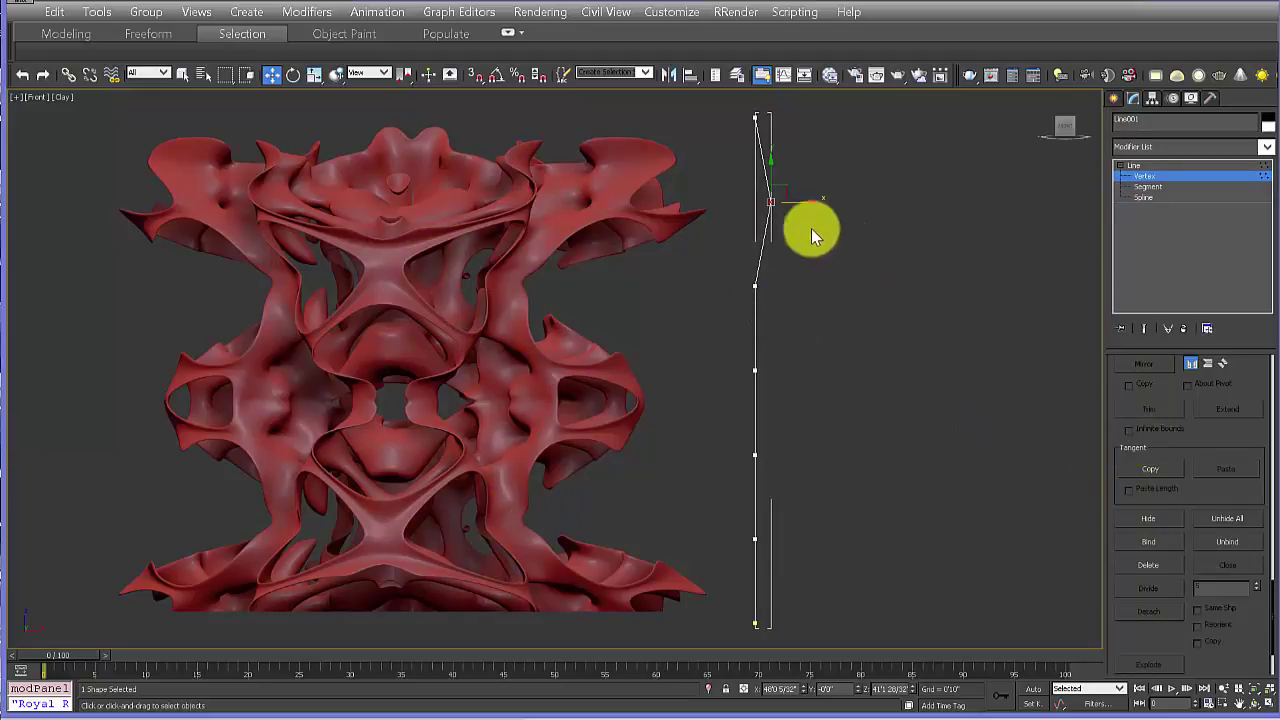
- Delete the line's third vertex from the top, then undo the deletion
{"action": "left_click_drag", "start_coordinate": [737, 274], "coordinate": [791, 319]}
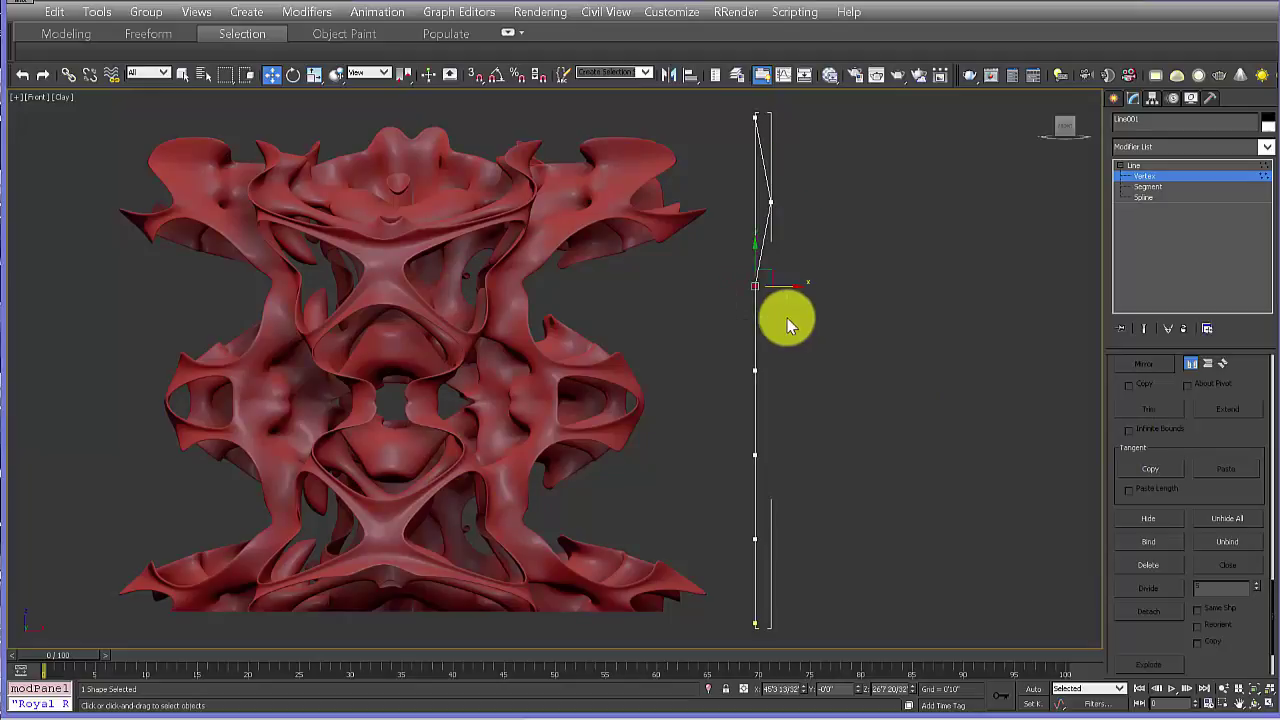
{"action": "key", "text": "Delete"}
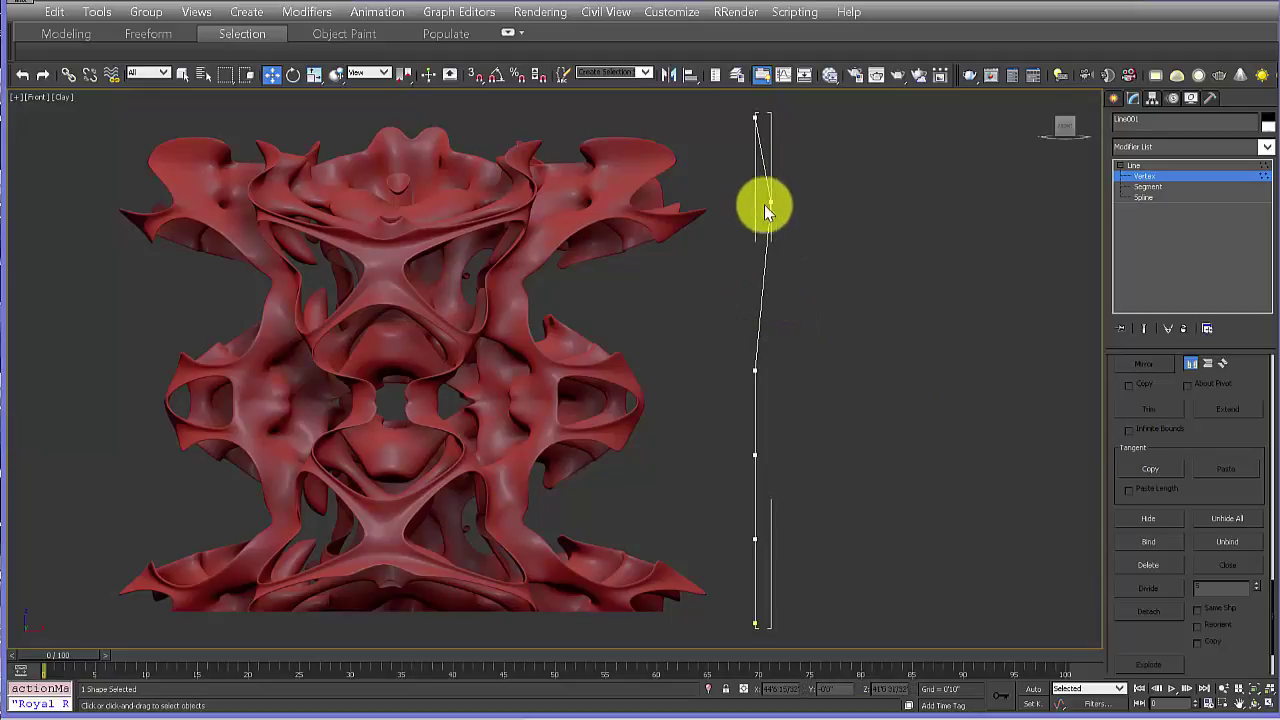
{"action": "key", "text": "ctrl+z"}
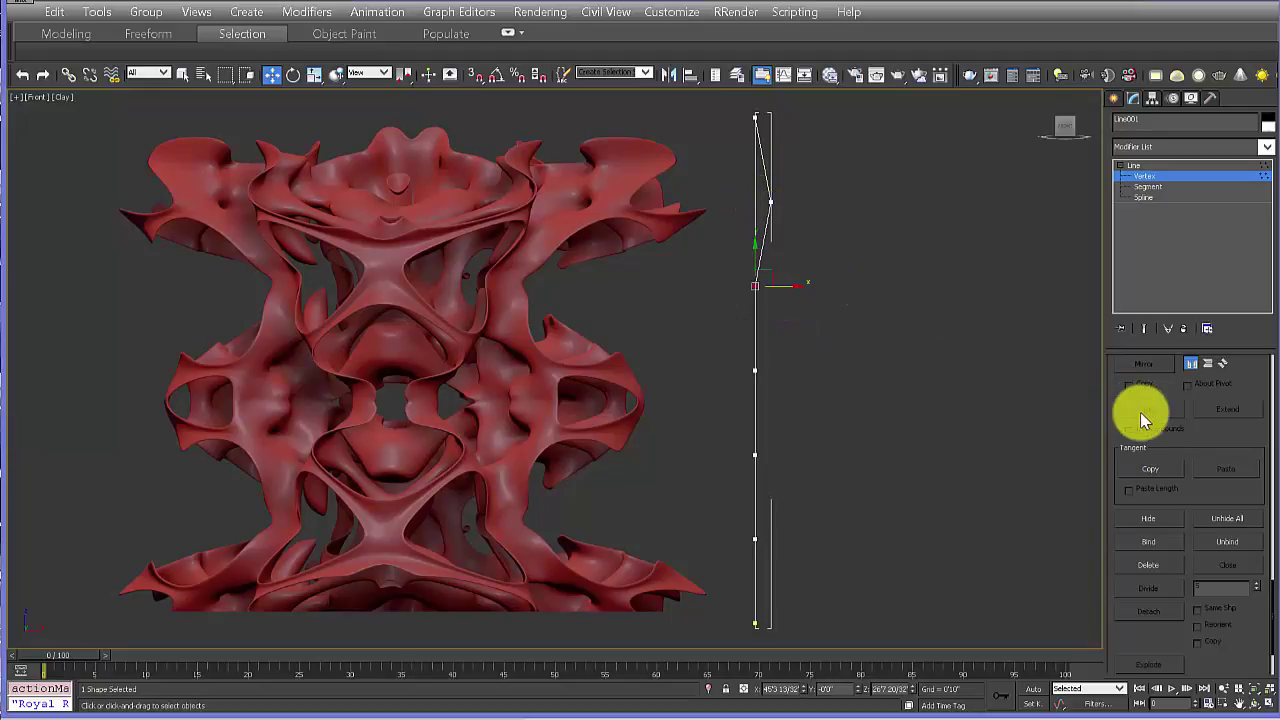
- Try inserting an extra vertex with Refine midway between the line's third and fourth vertices from the top
{"action": "scroll", "coordinate": [1229, 470], "scroll_direction": "up", "scroll_amount": 5}
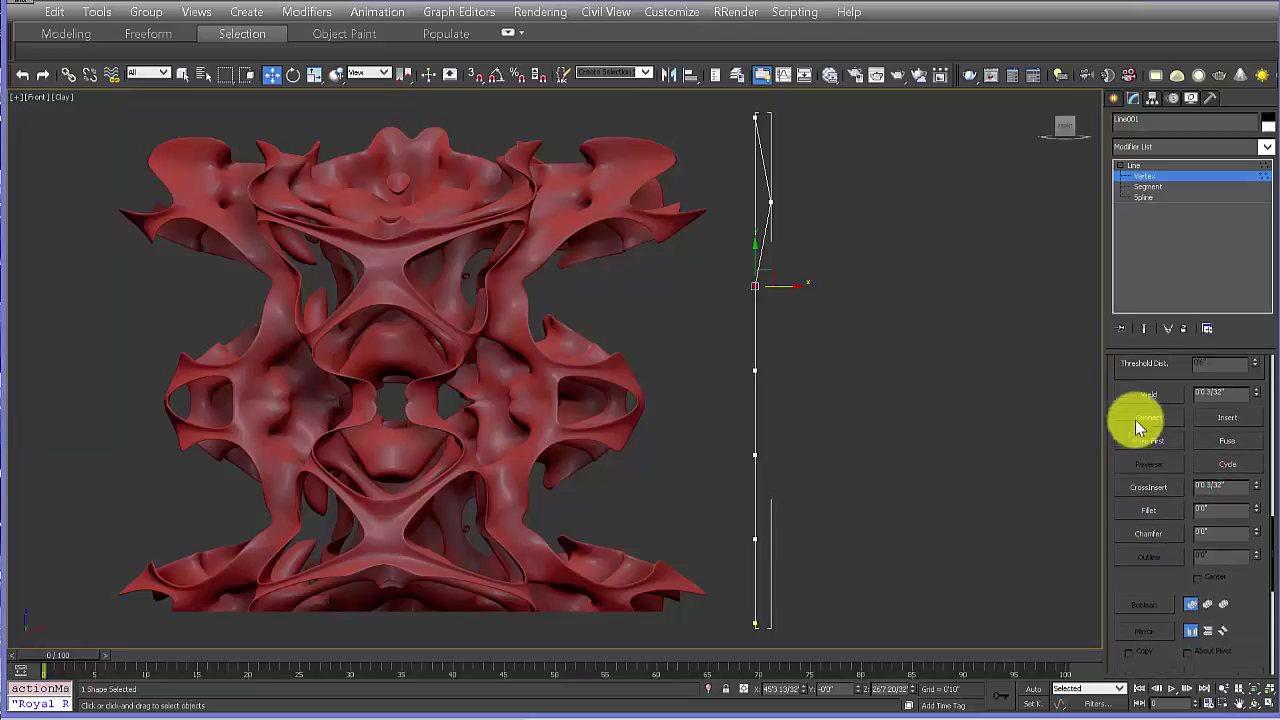
{"action": "scroll", "coordinate": [1120, 451], "scroll_direction": "up", "scroll_amount": 6}
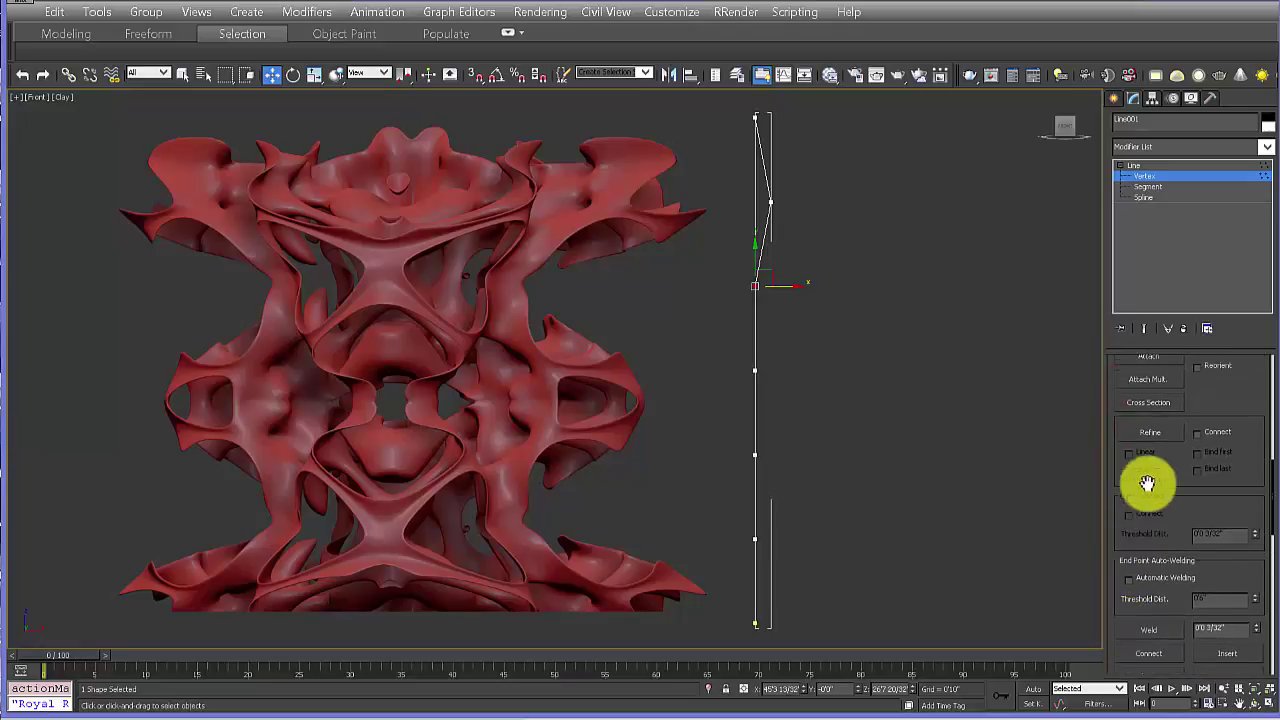
{"action": "left_click", "coordinate": [1150, 451]}
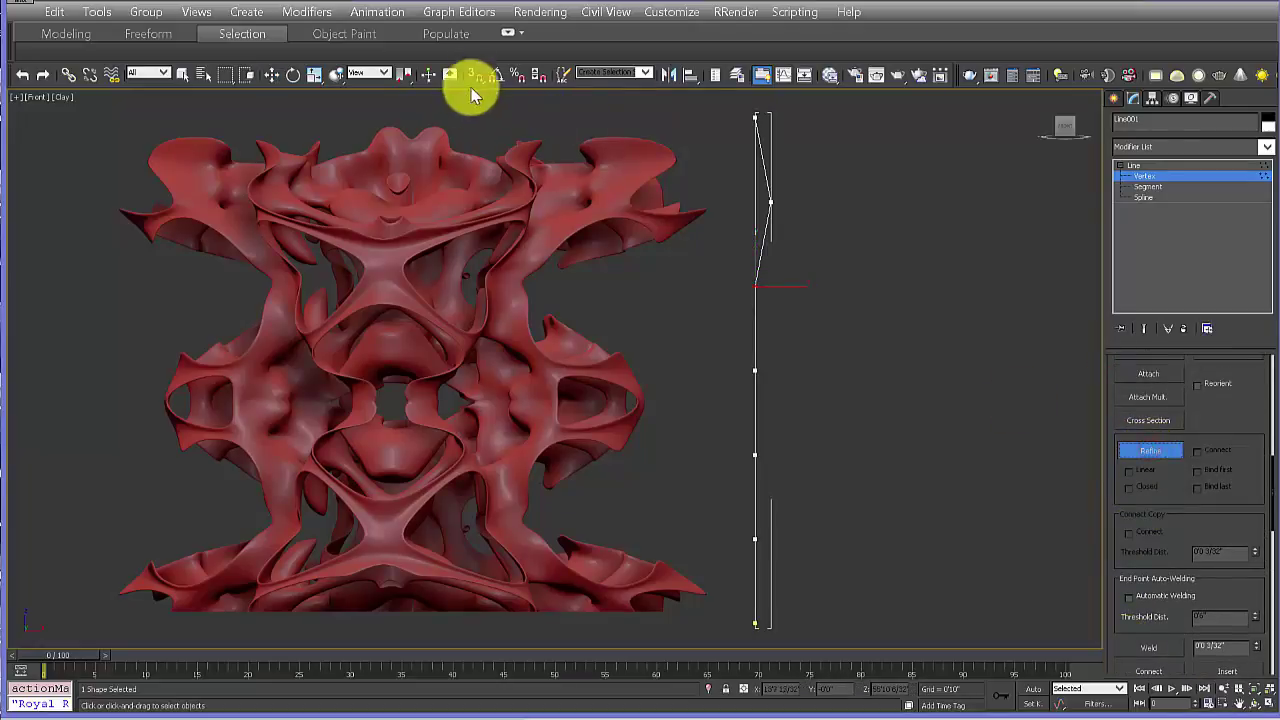
{"action": "left_click", "coordinate": [754, 326]}
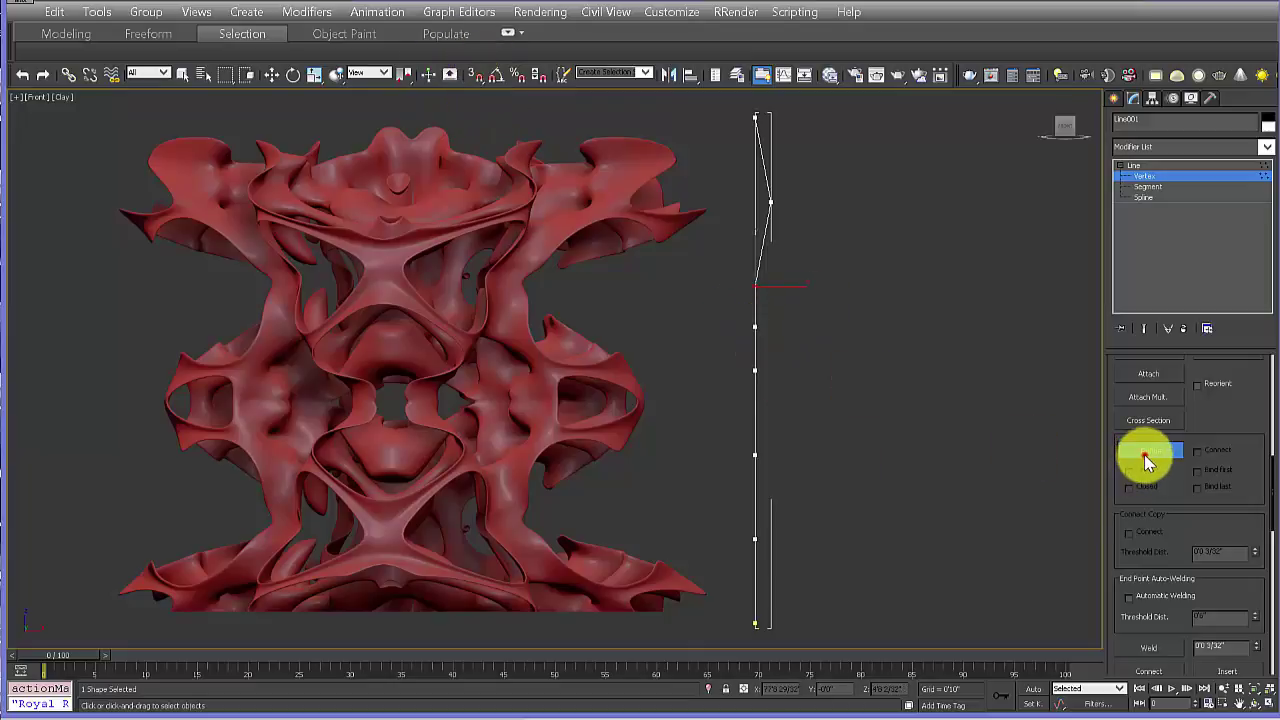
{"action": "left_click", "coordinate": [1146, 456]}
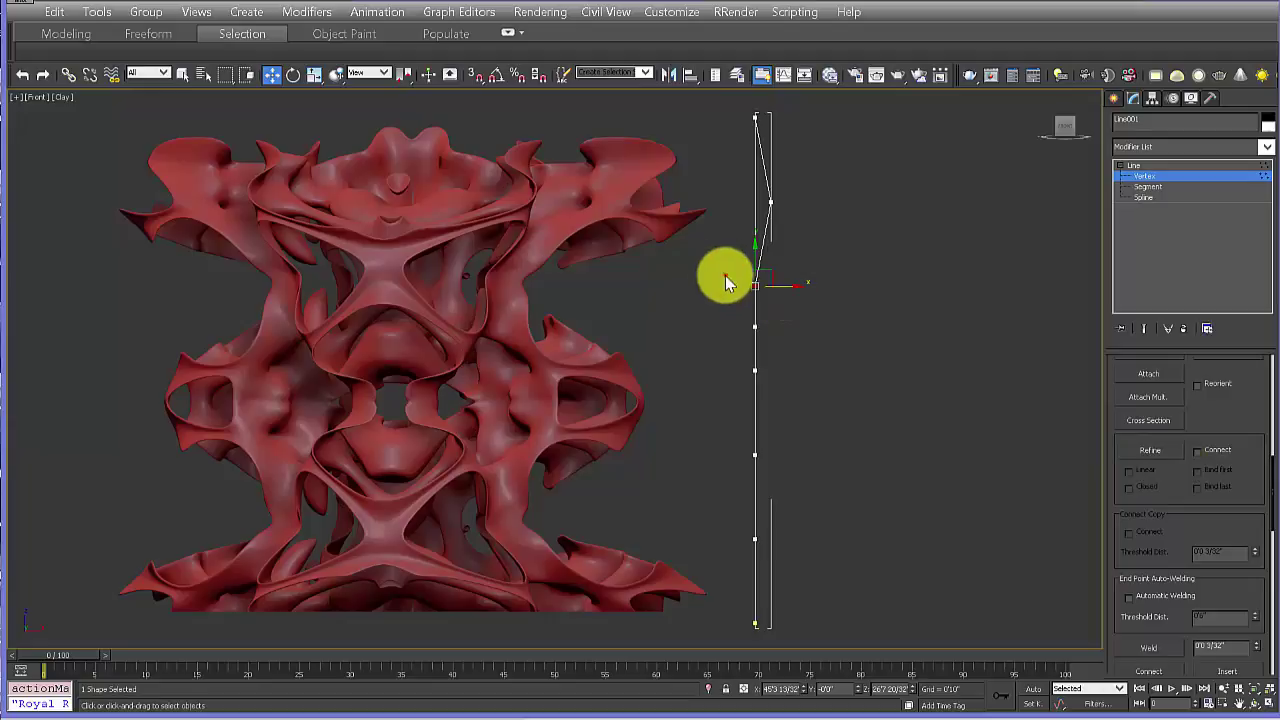
{"action": "left_click_drag", "start_coordinate": [721, 272], "coordinate": [784, 291]}
{"action": "left_click", "coordinate": [783, 343]}
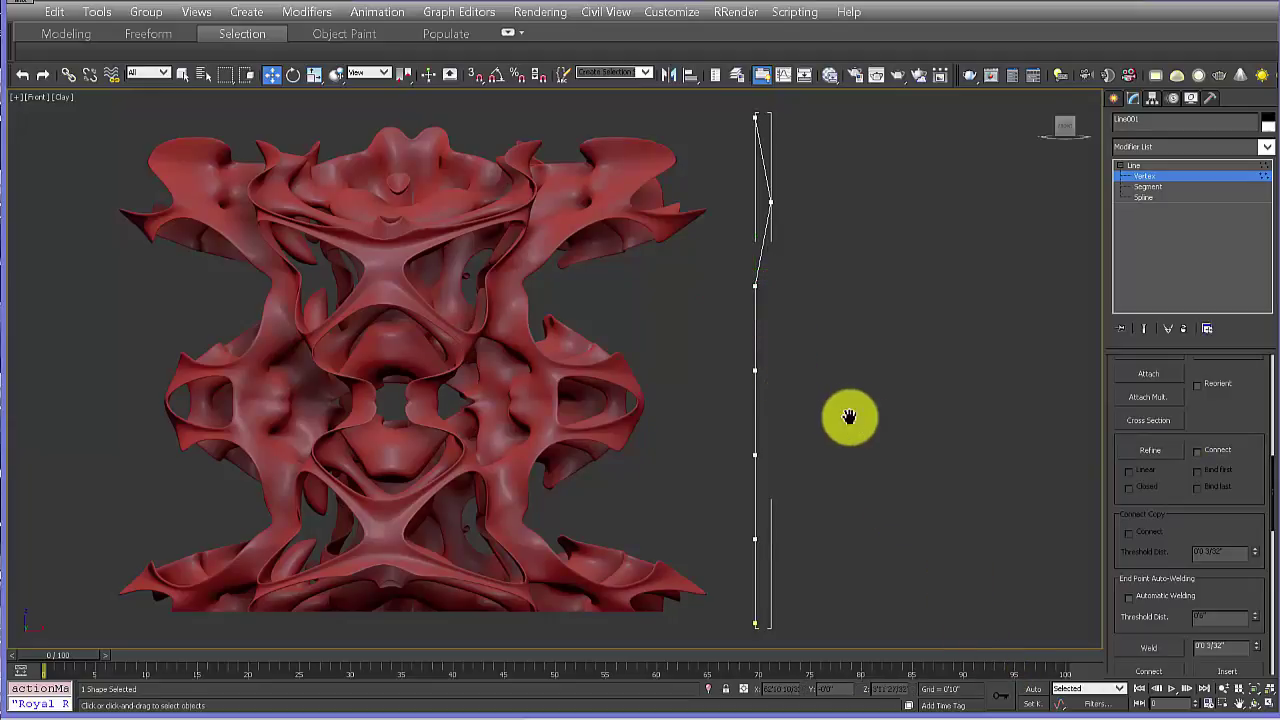
- In the Perspective view, select the whole spline at sub-object level and move it horizontally into the mesh
{"action": "middle_click_drag", "start_coordinate": [849, 417], "coordinate": [865, 419]}
{"action": "left_click_drag", "start_coordinate": [752, 180], "coordinate": [821, 223]}
{"action": "middle_click_drag", "start_coordinate": [787, 338], "coordinate": [808, 366]}
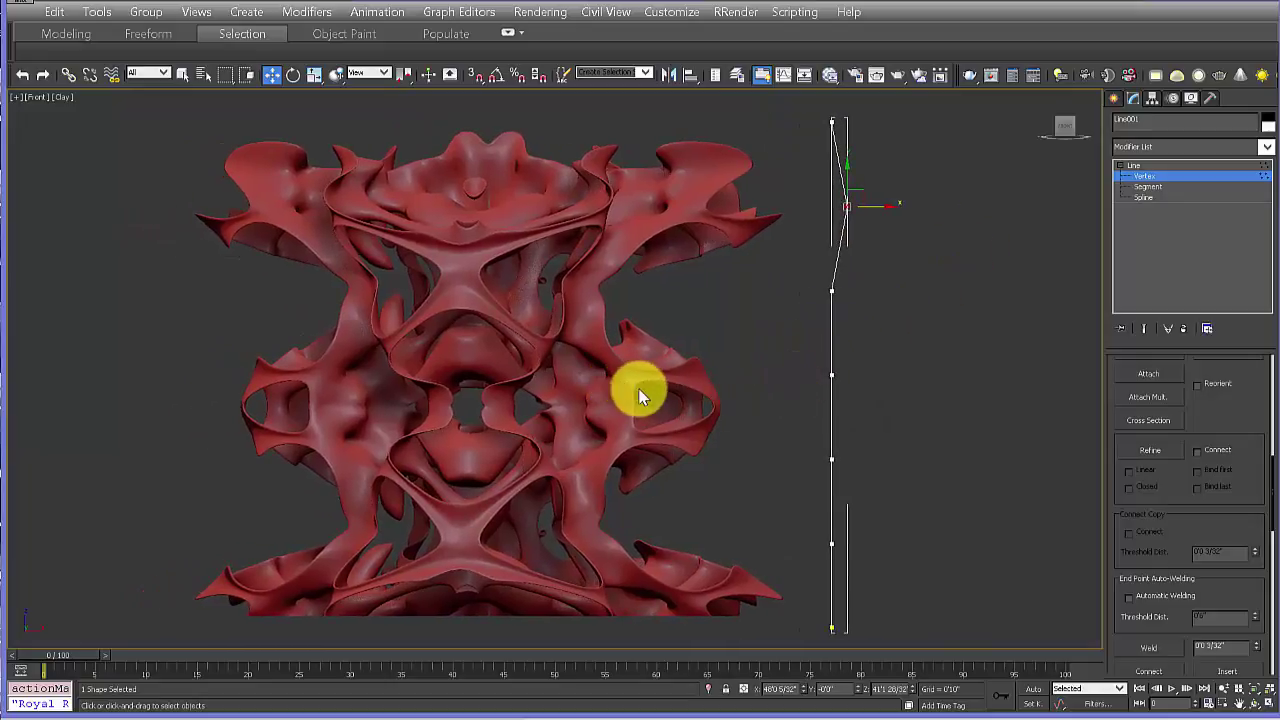
{"action": "key", "text": "p"}
{"action": "middle_click_drag", "start_coordinate": [667, 420], "coordinate": [676, 496], "text": "alt"}
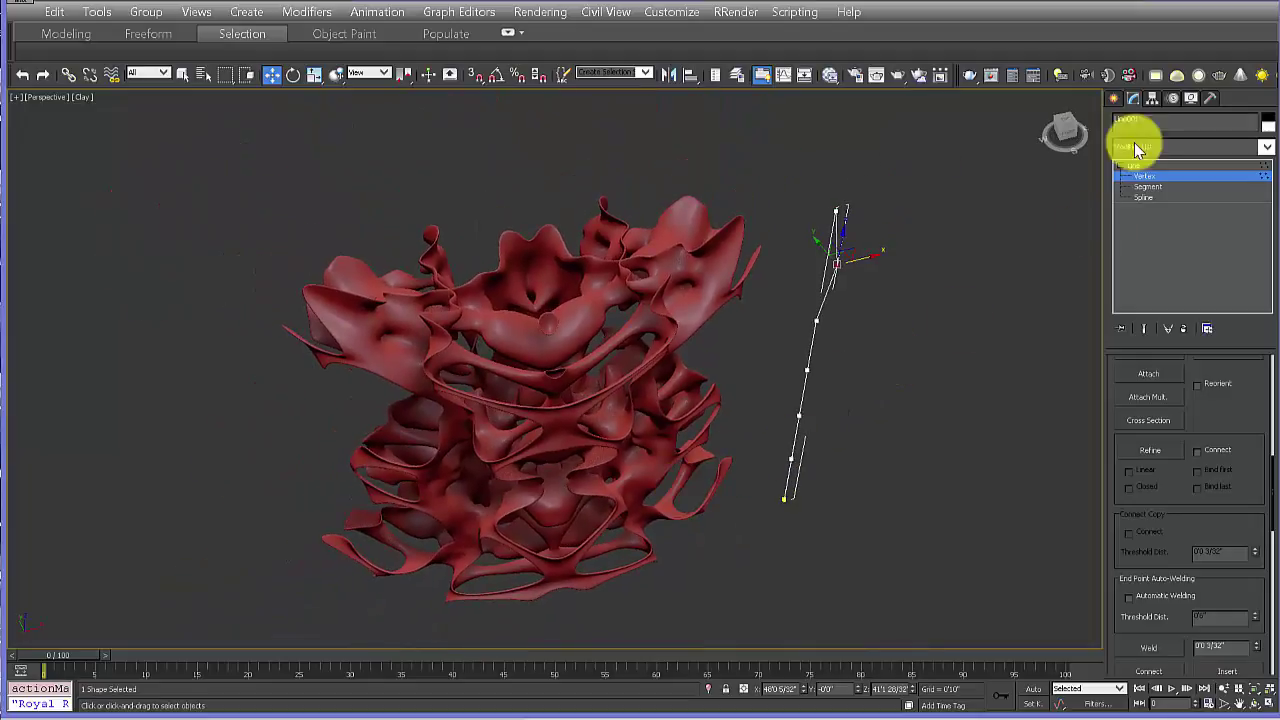
{"action": "left_click", "coordinate": [1143, 197]}
{"action": "left_click_drag", "start_coordinate": [920, 383], "coordinate": [794, 323]}
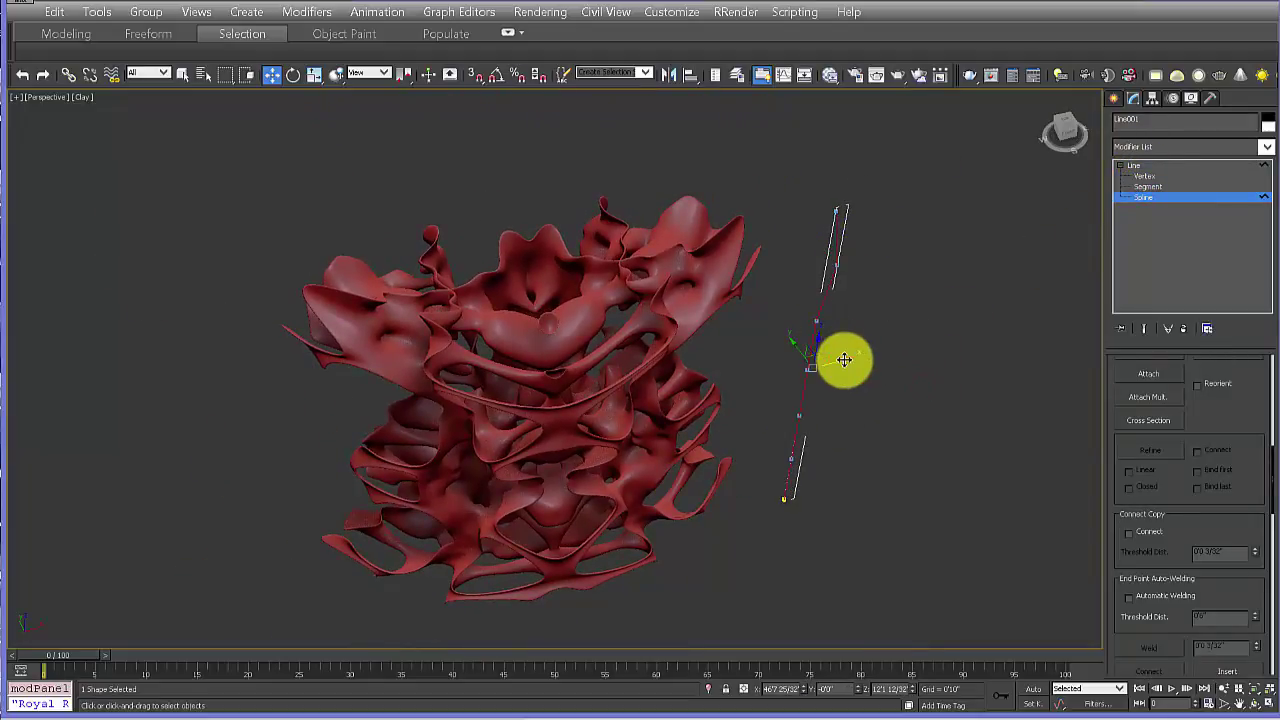
{"action": "left_click_drag", "start_coordinate": [803, 373], "coordinate": [609, 431]}
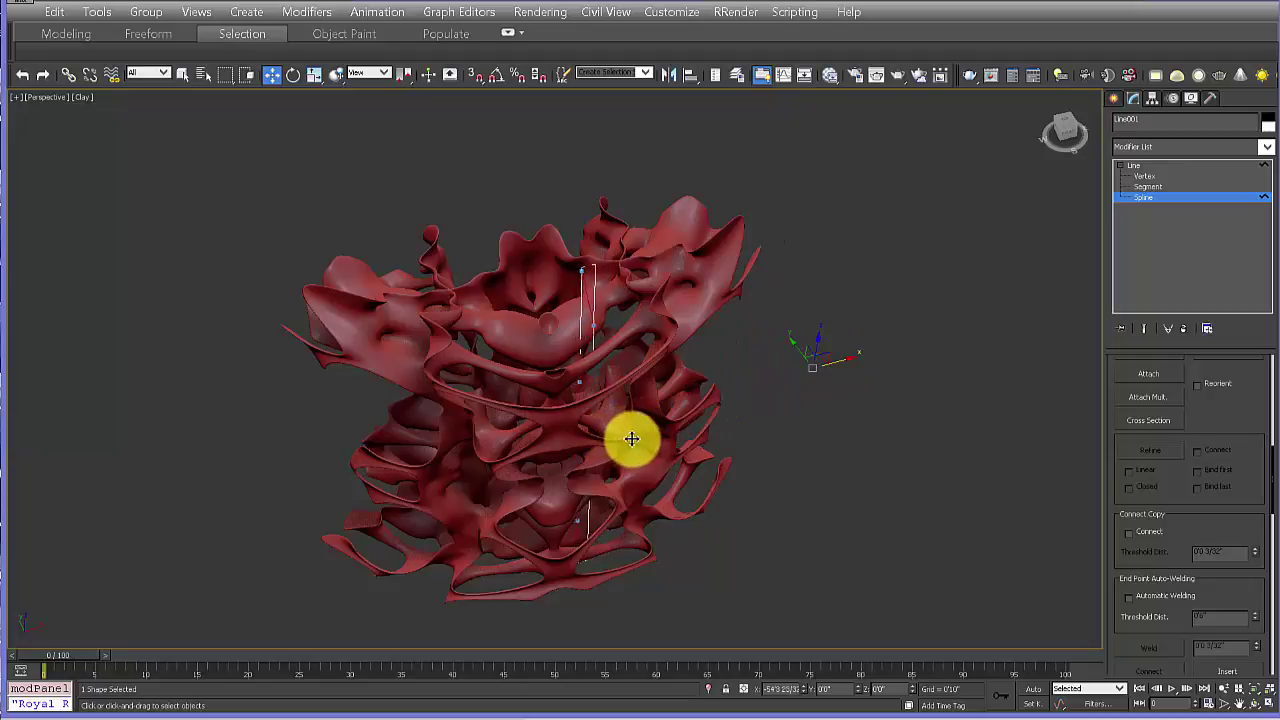
- Move the spline about 6'4" in the negative Y direction within the mesh
{"action": "middle_click_drag", "start_coordinate": [645, 537], "coordinate": [603, 446], "text": "alt"}
{"action": "scroll", "coordinate": [644, 422], "scroll_direction": "up", "scroll_amount": 5}
{"action": "middle_click_drag", "start_coordinate": [611, 196], "coordinate": [627, 177], "text": "alt"}
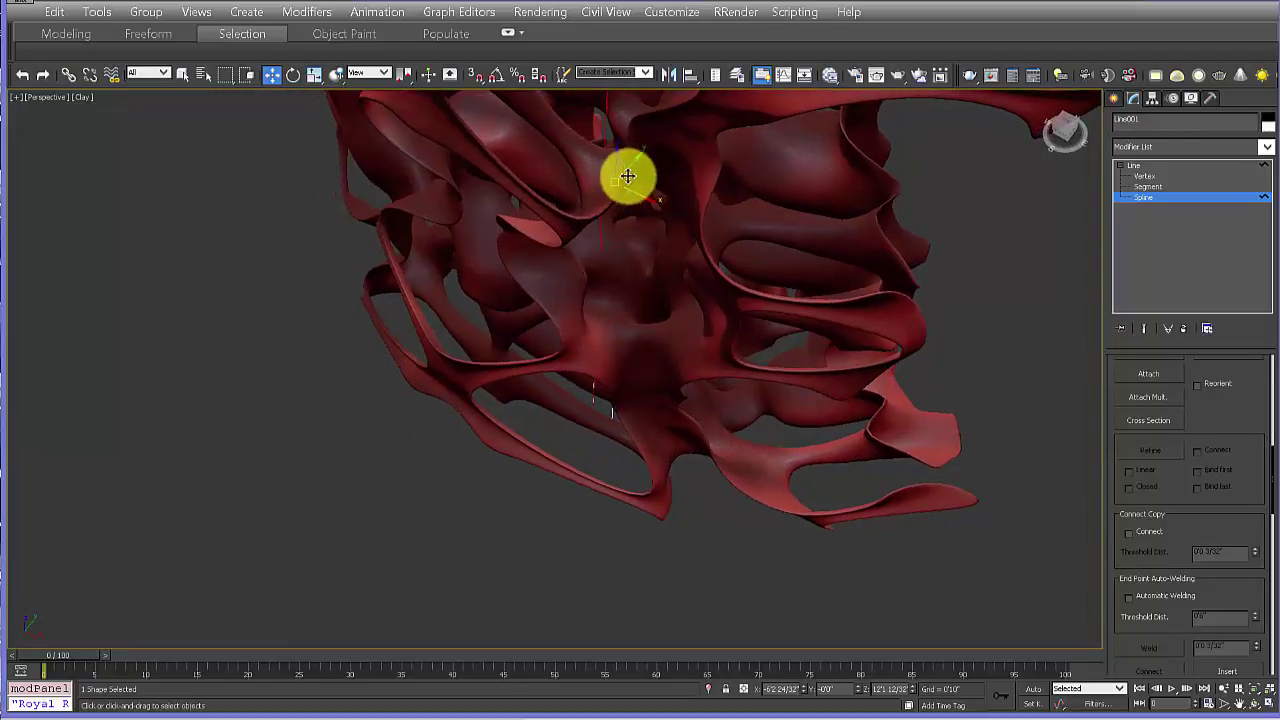
{"action": "left_click_drag", "start_coordinate": [634, 161], "coordinate": [619, 194]}
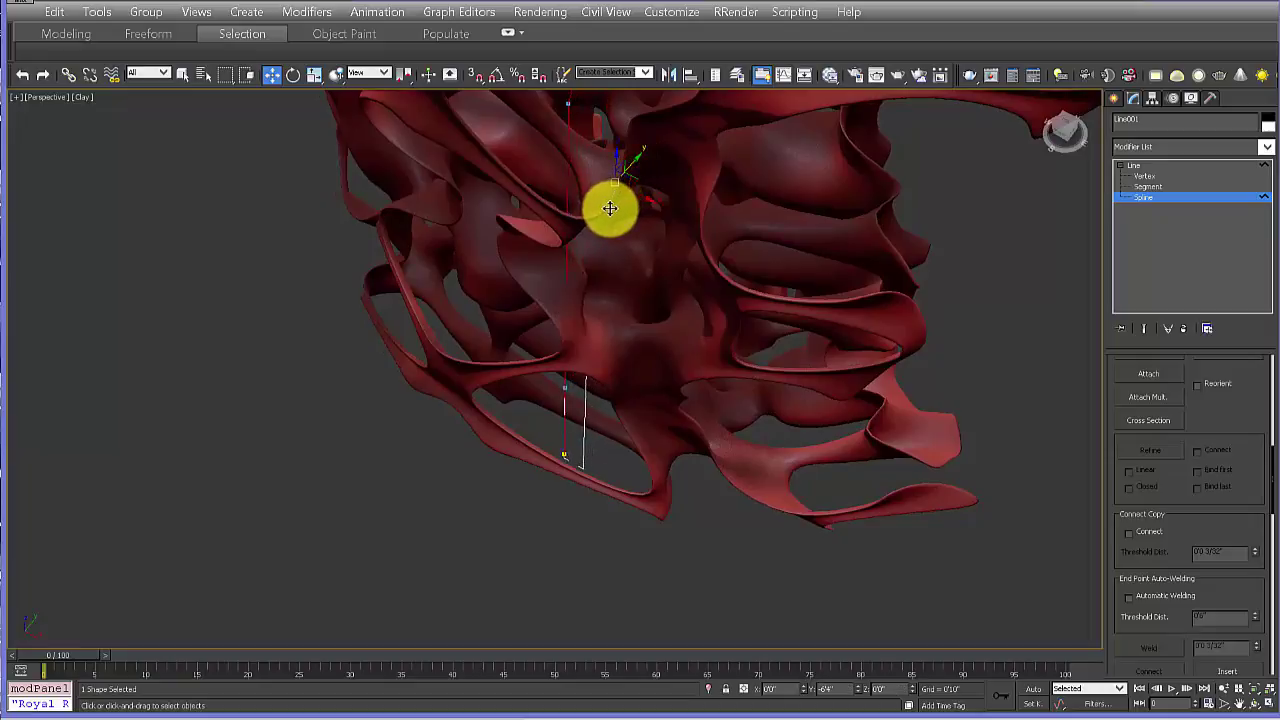
{"action": "middle_click_drag", "start_coordinate": [697, 463], "coordinate": [623, 508], "text": "alt"}
{"action": "scroll", "coordinate": [674, 334], "scroll_direction": "up", "scroll_amount": 6}
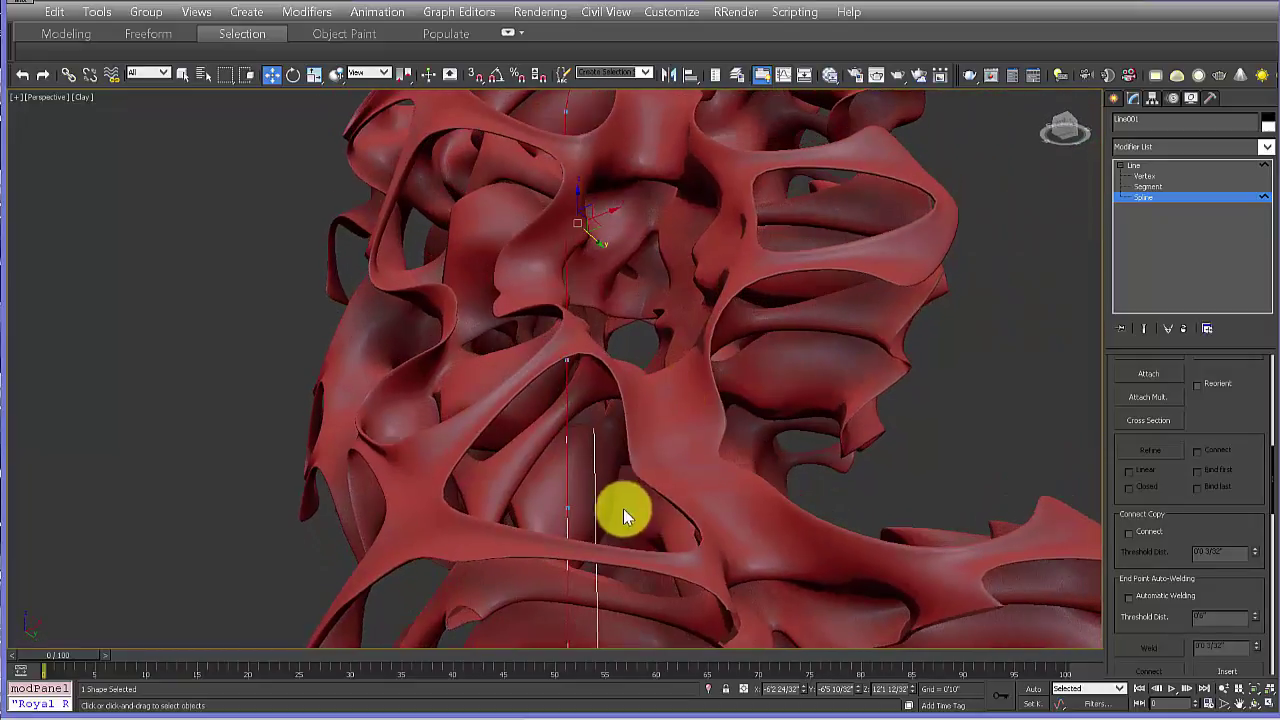
- At vertex level, shift the spline's lower vertices sideways to bend its lower part through the mesh openings
{"action": "left_click", "coordinate": [1144, 176]}
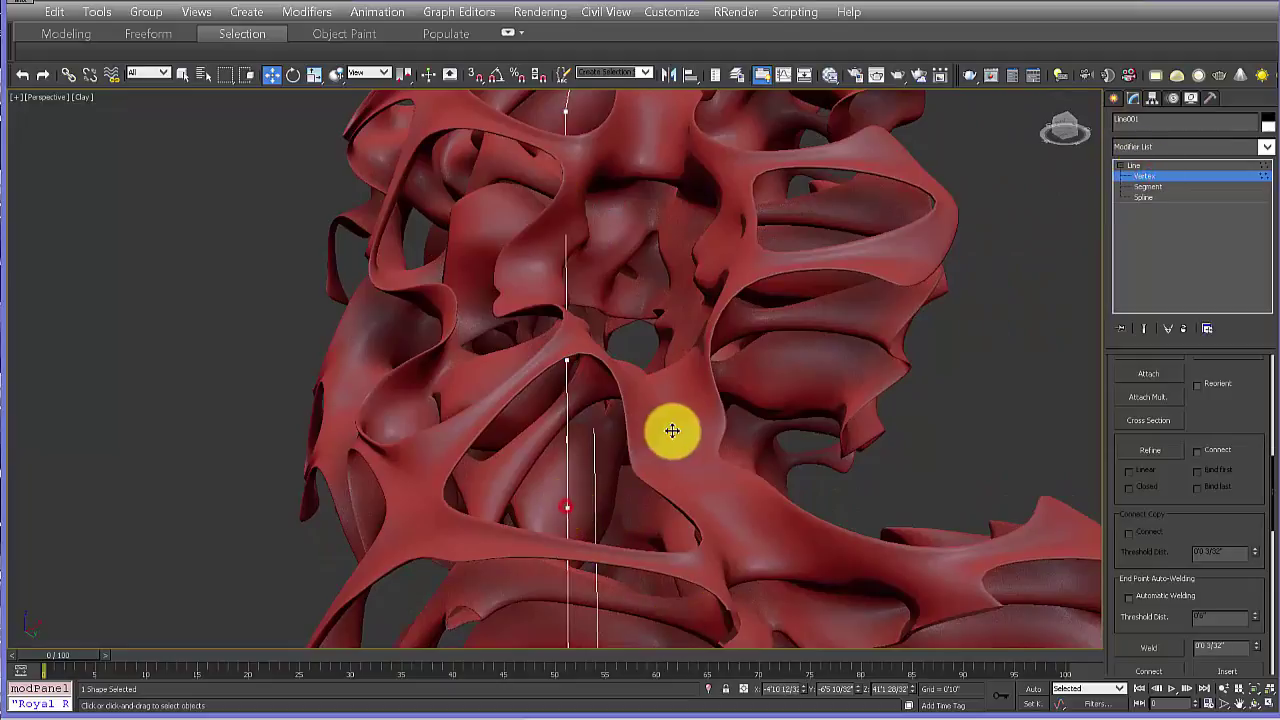
{"action": "middle_click_drag", "start_coordinate": [671, 429], "coordinate": [582, 502], "text": "alt"}
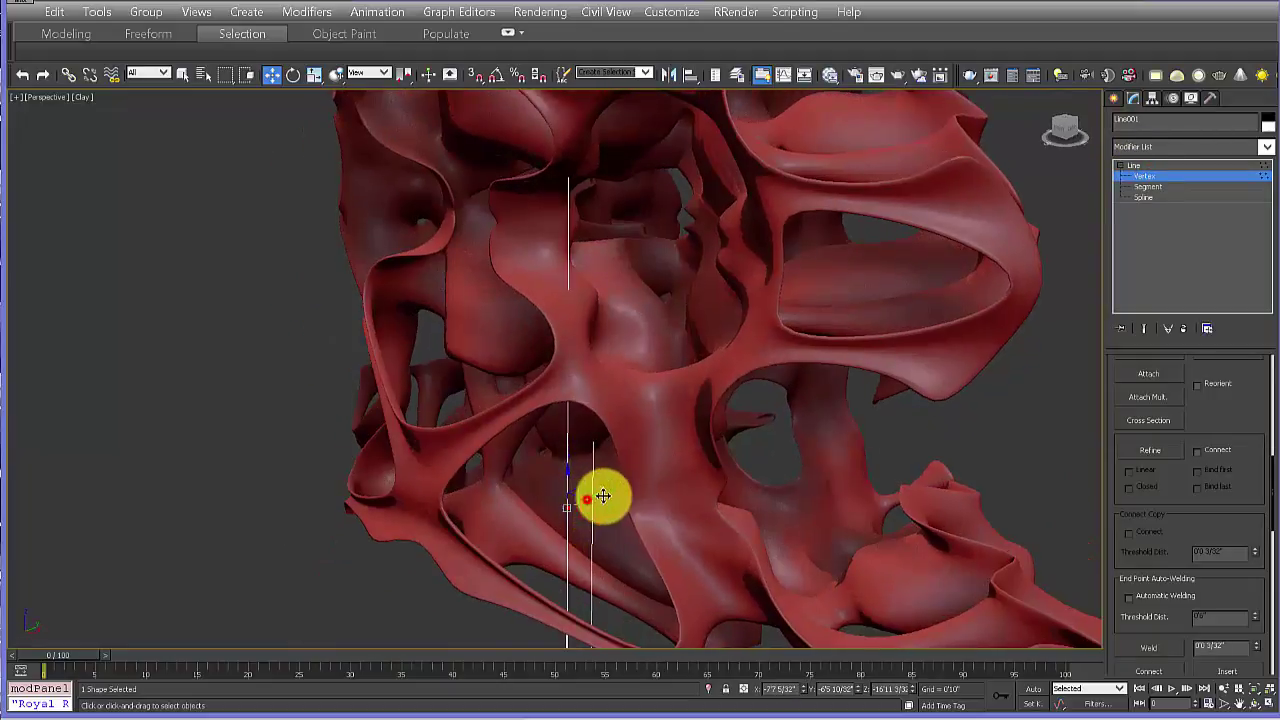
{"action": "left_click_drag", "start_coordinate": [603, 496], "coordinate": [623, 551]}
{"action": "middle_click_drag", "start_coordinate": [623, 551], "coordinate": [749, 454], "text": "alt"}
{"action": "left_click", "coordinate": [714, 509]}
{"action": "middle_click_drag", "start_coordinate": [732, 508], "coordinate": [608, 508], "text": "alt"}
{"action": "middle_click_drag", "start_coordinate": [616, 472], "coordinate": [630, 272], "text": "alt"}
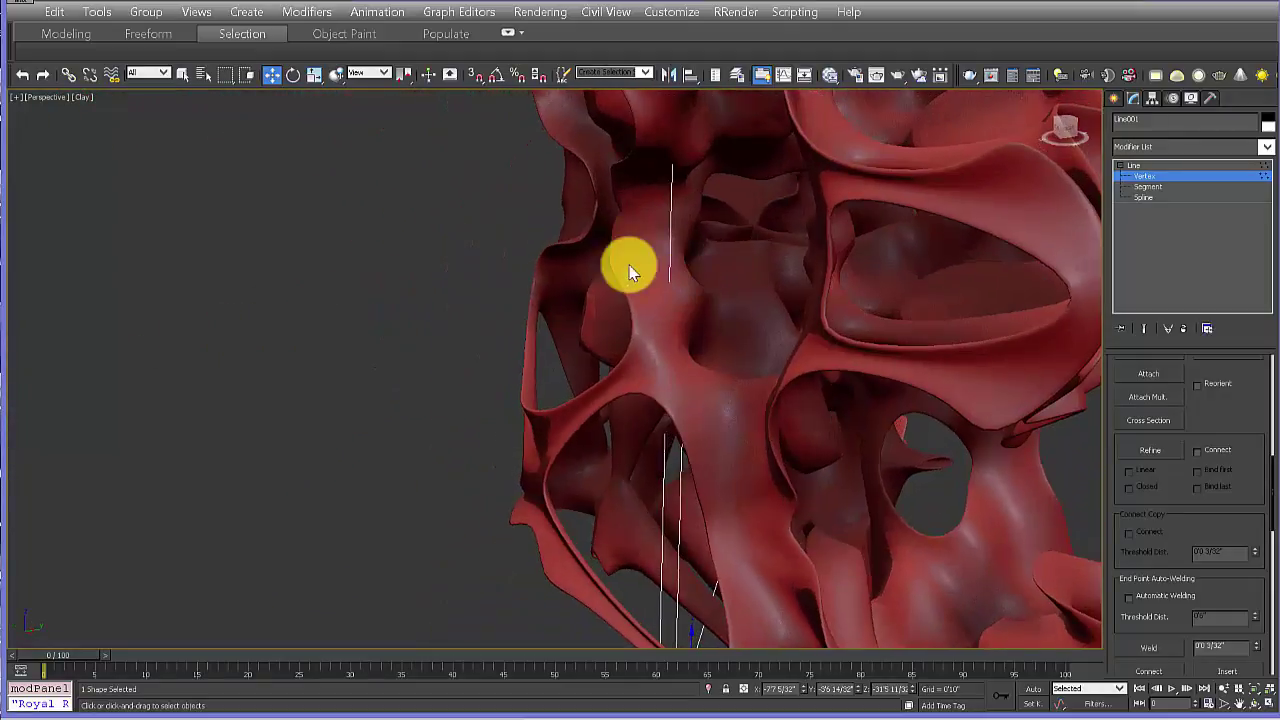
- Reposition the spline's middle vertices in X and Y so the line zigzags through the mesh's inner cavities
{"action": "middle_click_drag", "start_coordinate": [731, 458], "coordinate": [728, 383], "text": "alt"}
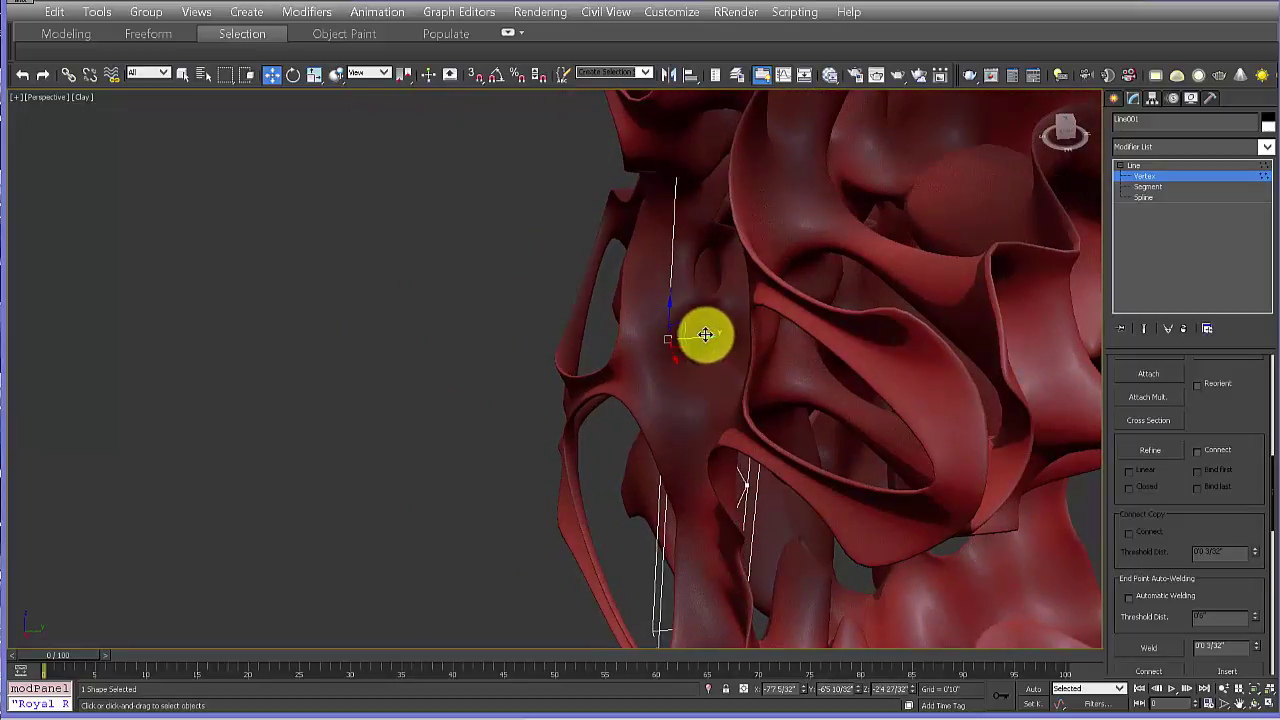
{"action": "middle_click_drag", "start_coordinate": [705, 335], "coordinate": [840, 370], "text": "alt"}
{"action": "left_click_drag", "start_coordinate": [855, 355], "coordinate": [873, 520]}
{"action": "middle_click_drag", "start_coordinate": [873, 519], "coordinate": [948, 518], "text": "alt"}
{"action": "left_click_drag", "start_coordinate": [894, 329], "coordinate": [934, 534]}
{"action": "middle_click_drag", "start_coordinate": [934, 534], "coordinate": [930, 429], "text": "alt"}
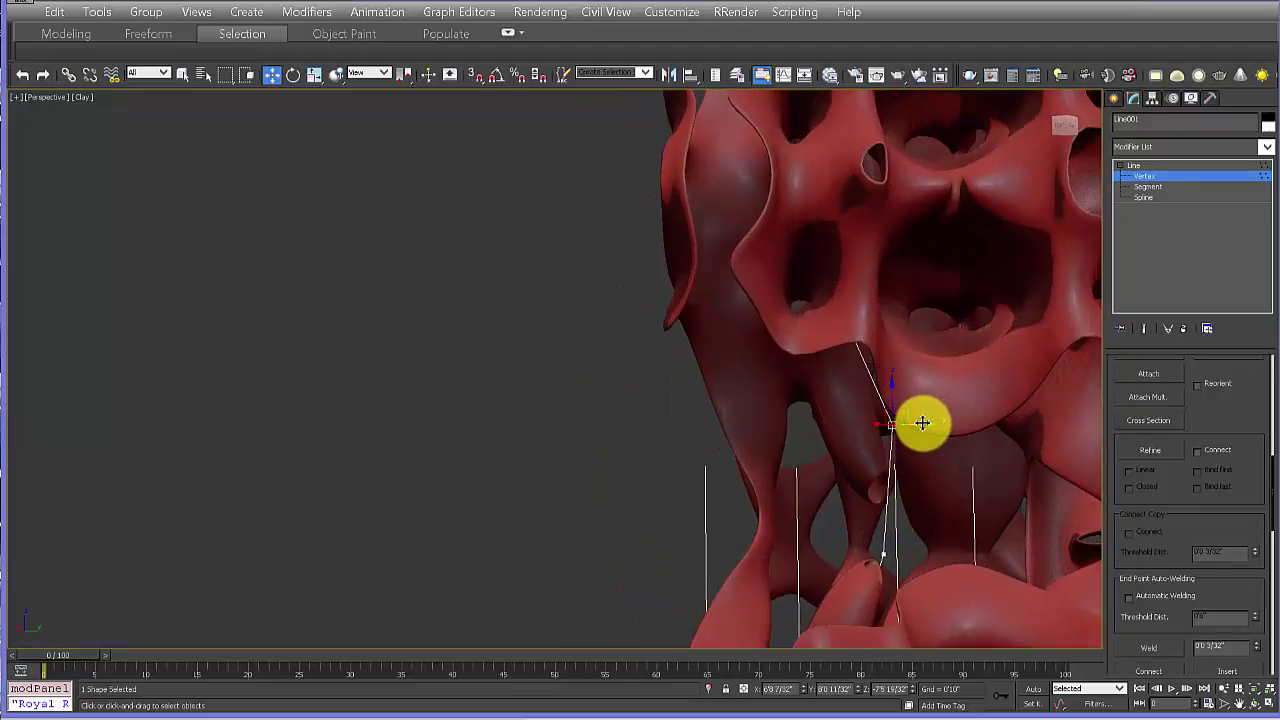
{"action": "left_click_drag", "start_coordinate": [922, 423], "coordinate": [943, 463]}
{"action": "middle_click_drag", "start_coordinate": [888, 509], "coordinate": [683, 572], "text": "alt"}
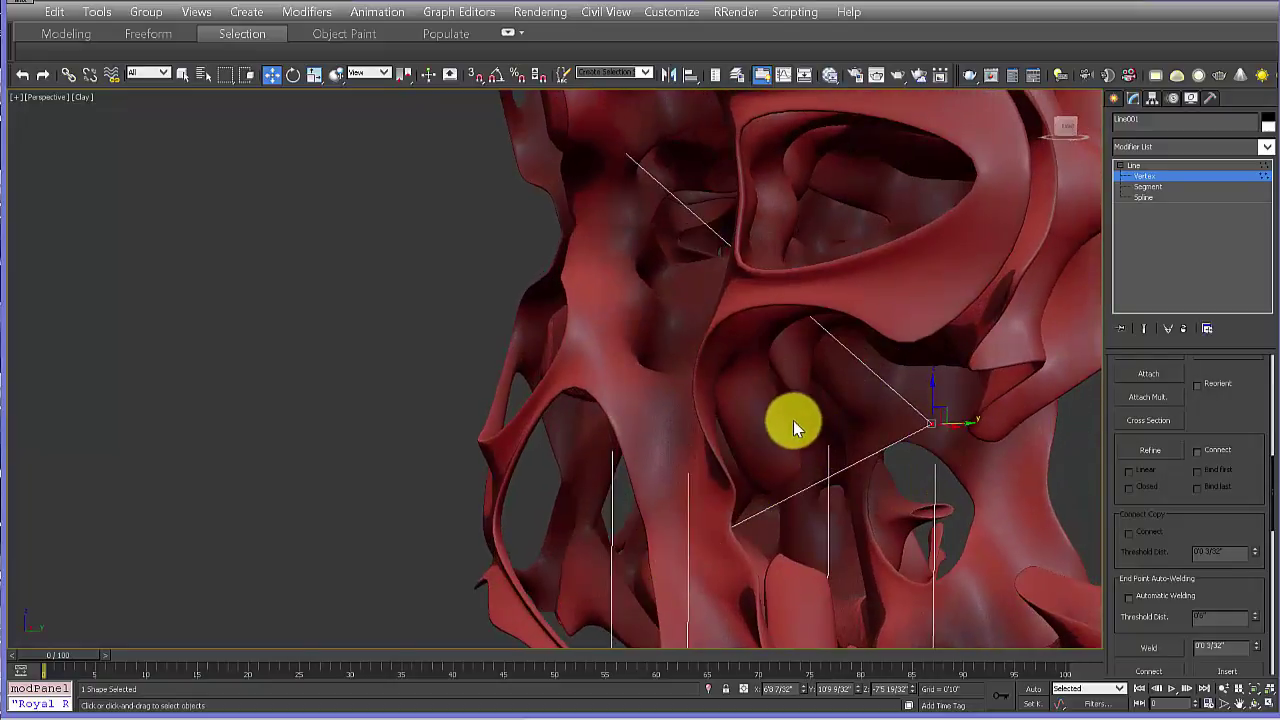
{"action": "middle_click_drag", "start_coordinate": [793, 420], "coordinate": [794, 200], "text": "alt"}
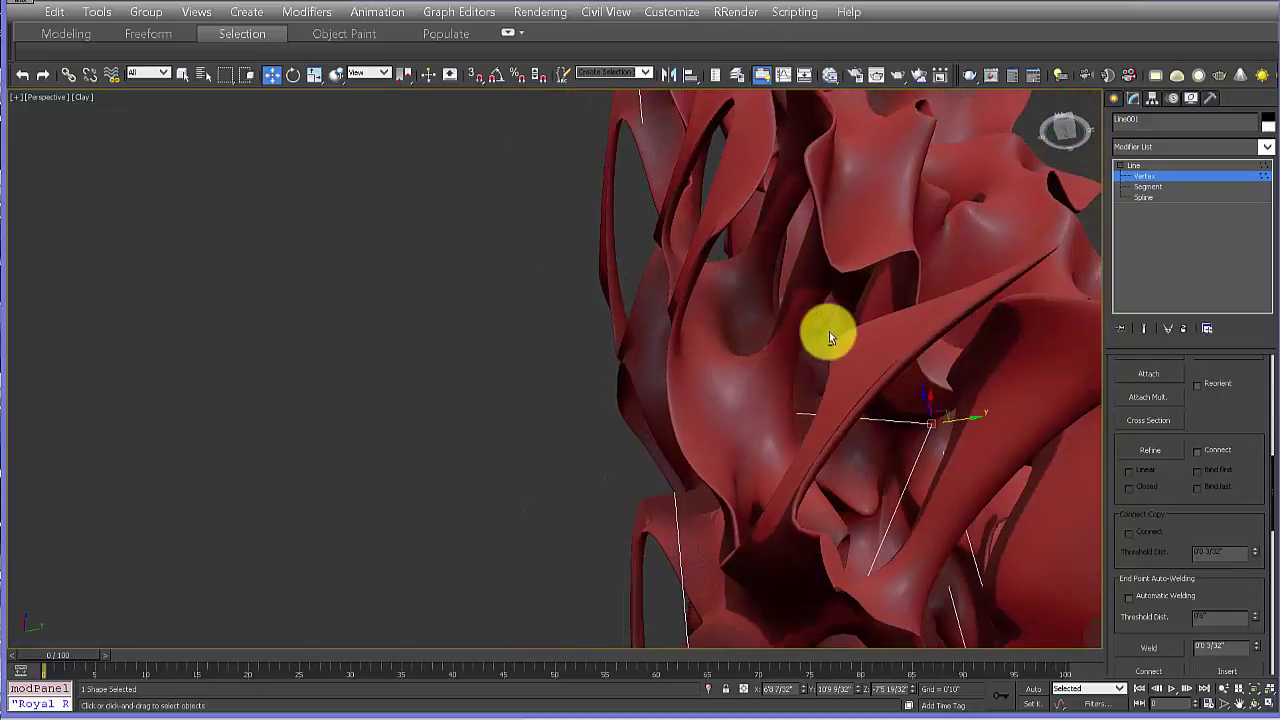
{"action": "middle_click_drag", "start_coordinate": [829, 337], "coordinate": [590, 560], "text": "alt"}
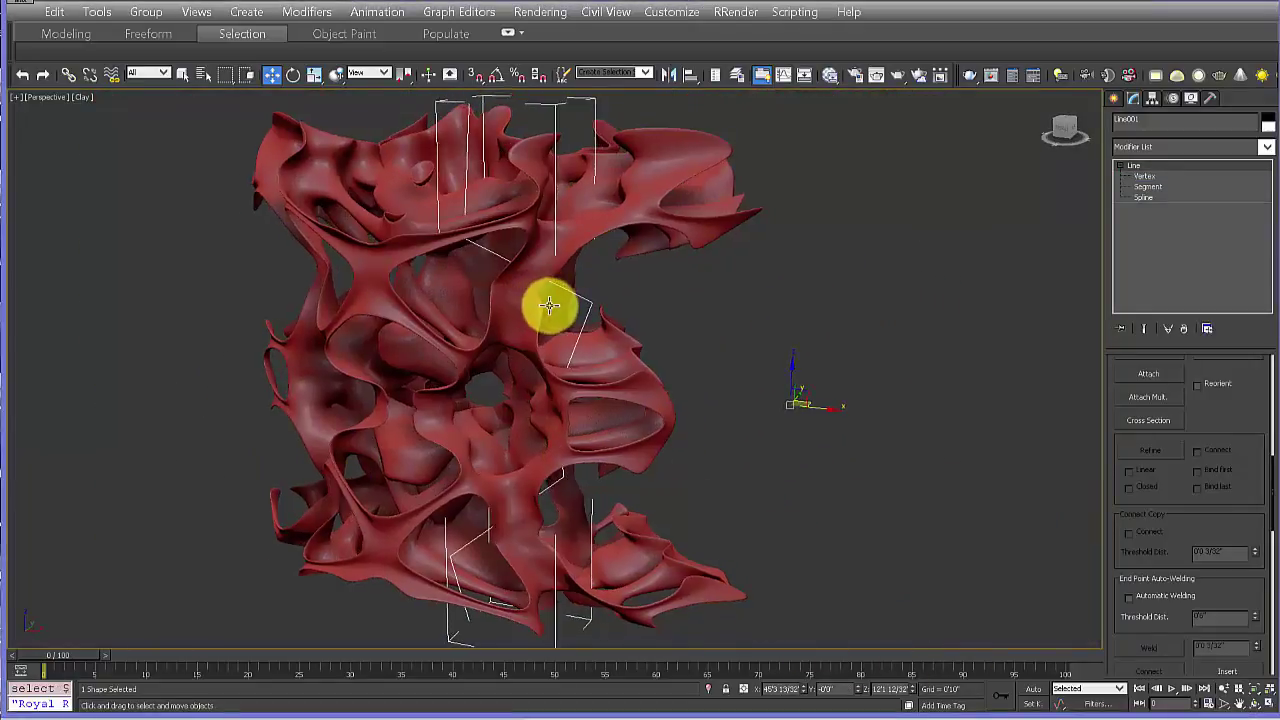
- Examine from several sides and distances how the bent spline weaves through the openings of the mesh
{"action": "middle_click_drag", "start_coordinate": [549, 305], "coordinate": [471, 529], "text": "alt"}
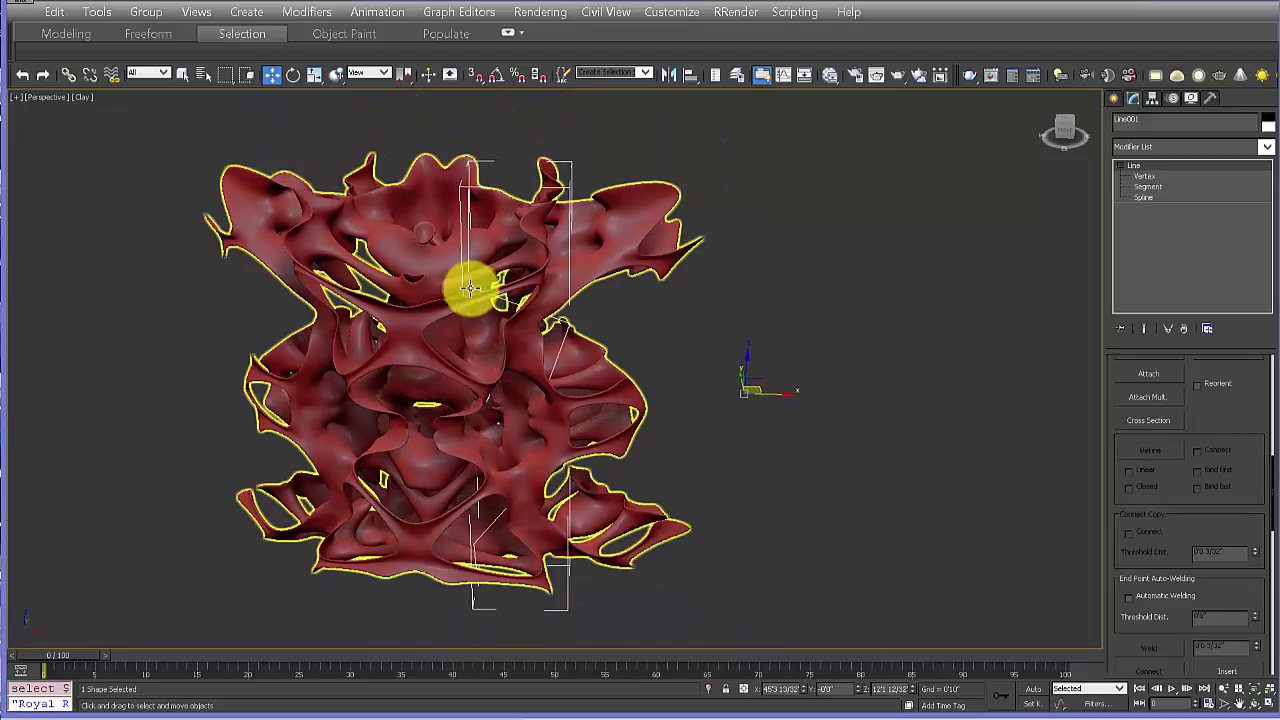
{"action": "middle_click_drag", "start_coordinate": [470, 288], "coordinate": [594, 217], "text": "alt"}
{"action": "scroll", "coordinate": [463, 380], "scroll_direction": "up", "scroll_amount": 6}
{"action": "scroll", "coordinate": [572, 341], "scroll_direction": "down", "scroll_amount": 5}
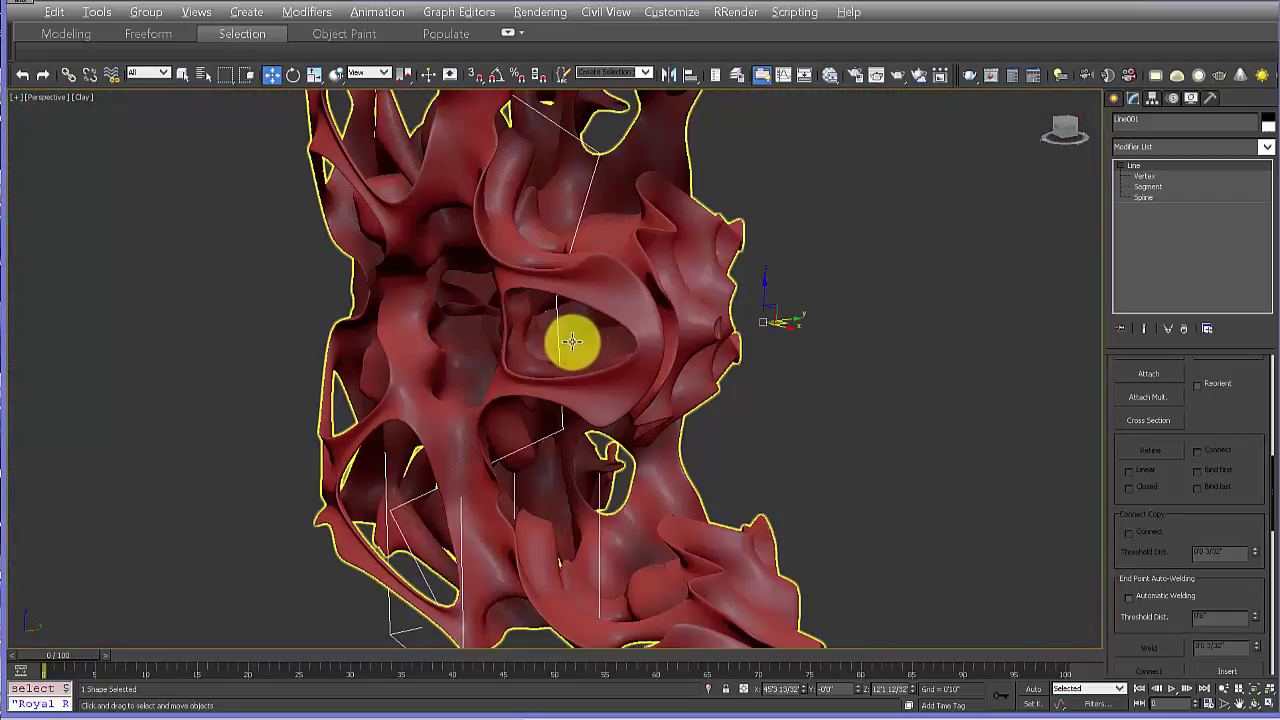
{"action": "middle_click_drag", "start_coordinate": [571, 341], "coordinate": [634, 354], "text": "alt"}
{"action": "middle_click_drag", "start_coordinate": [651, 417], "coordinate": [633, 414], "text": "alt"}
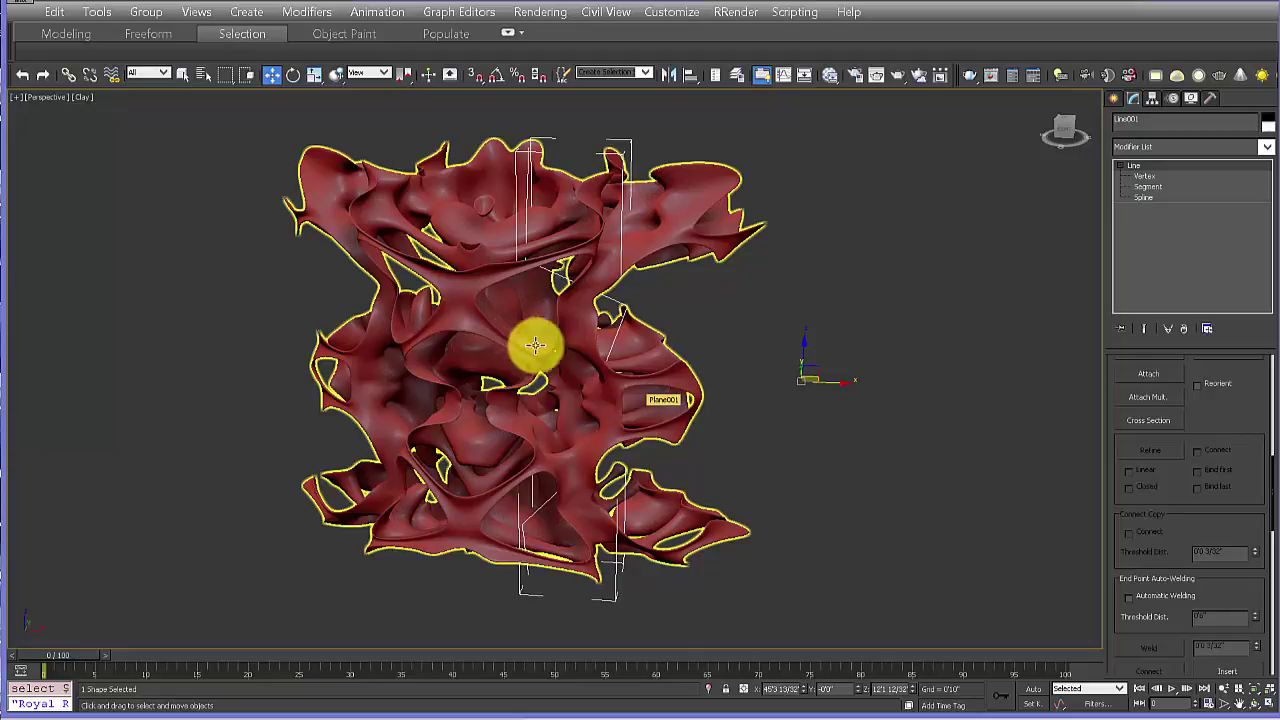
{"action": "middle_click_drag", "start_coordinate": [535, 345], "coordinate": [664, 412], "text": "alt"}
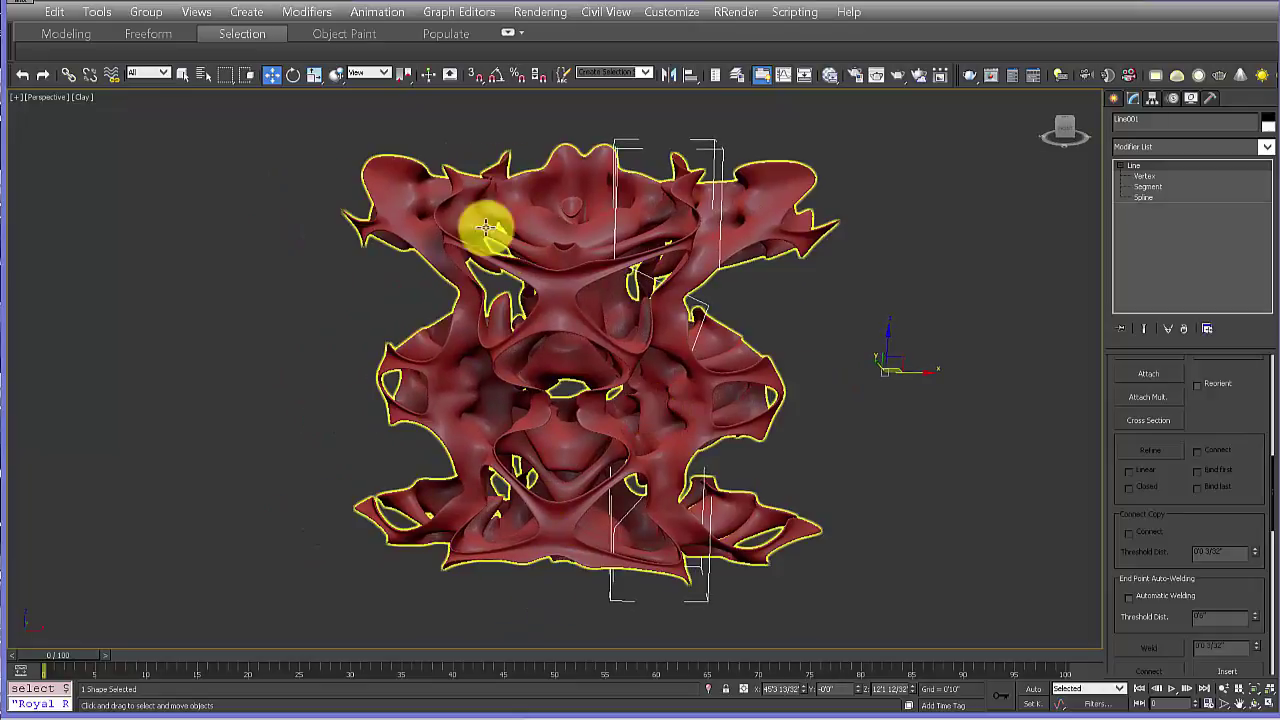
{"action": "middle_click_drag", "start_coordinate": [561, 596], "coordinate": [579, 595], "text": "alt"}
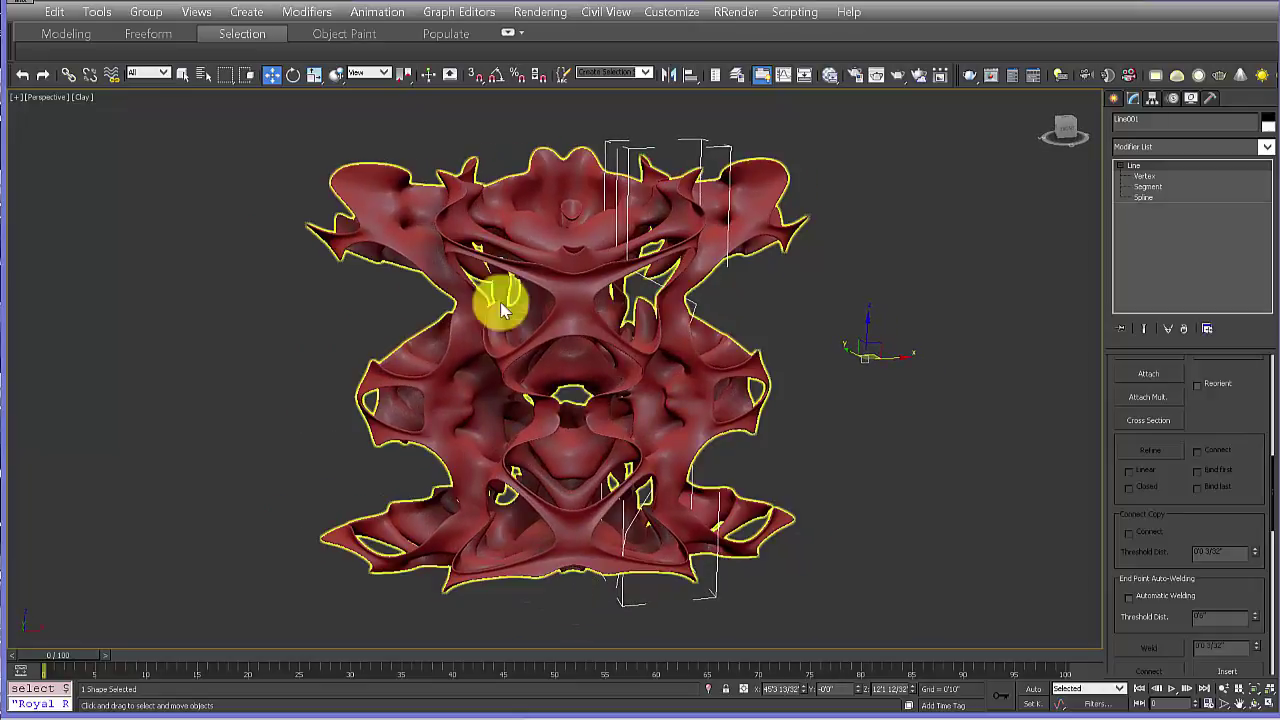
{"action": "middle_click_drag", "start_coordinate": [586, 480], "coordinate": [534, 451], "text": "alt"}
{"action": "scroll", "coordinate": [563, 275], "scroll_direction": "up", "scroll_amount": 4}
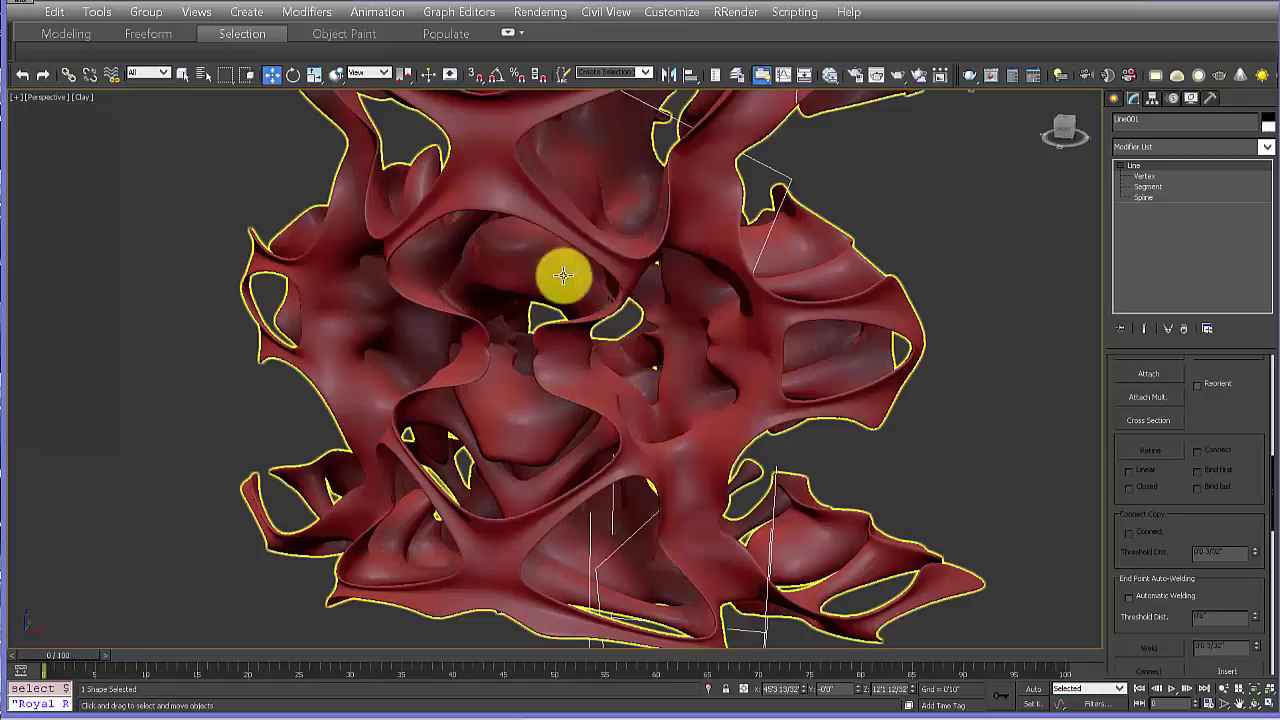
{"action": "middle_click_drag", "start_coordinate": [563, 275], "coordinate": [537, 383], "text": "alt"}
{"action": "scroll", "coordinate": [583, 437], "scroll_direction": "down", "scroll_amount": 4}
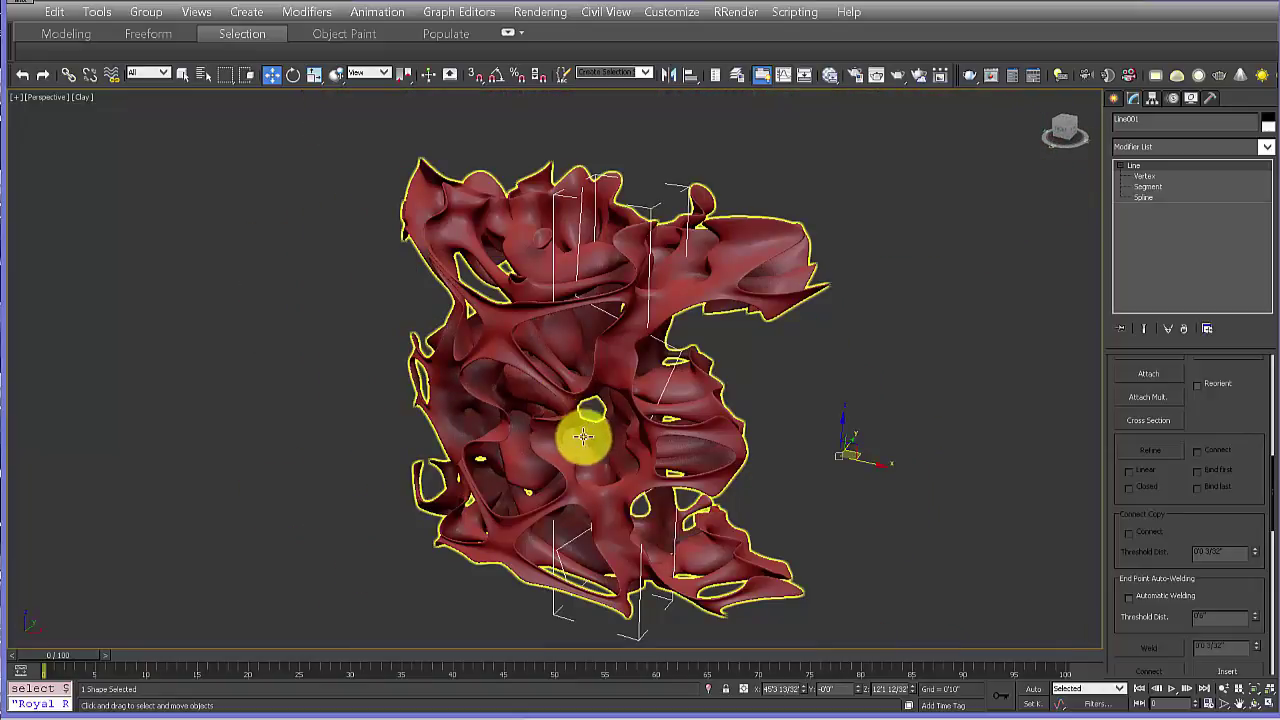
{"action": "middle_click_drag", "start_coordinate": [583, 437], "coordinate": [535, 445]}
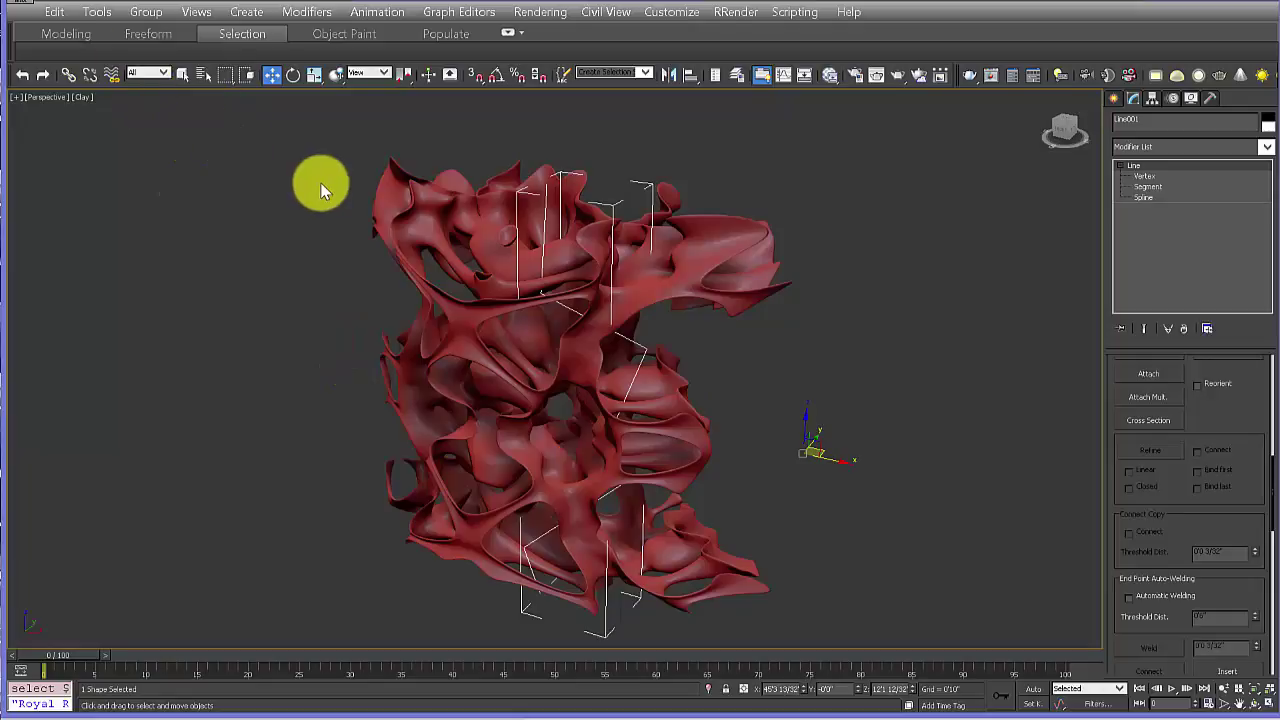
- Export only the selected spline to the Desktop as an AutoCAD 2004 DWG file named line
{"action": "left_click", "coordinate": [30, 8]}
{"action": "left_click", "coordinate": [126, 316]}
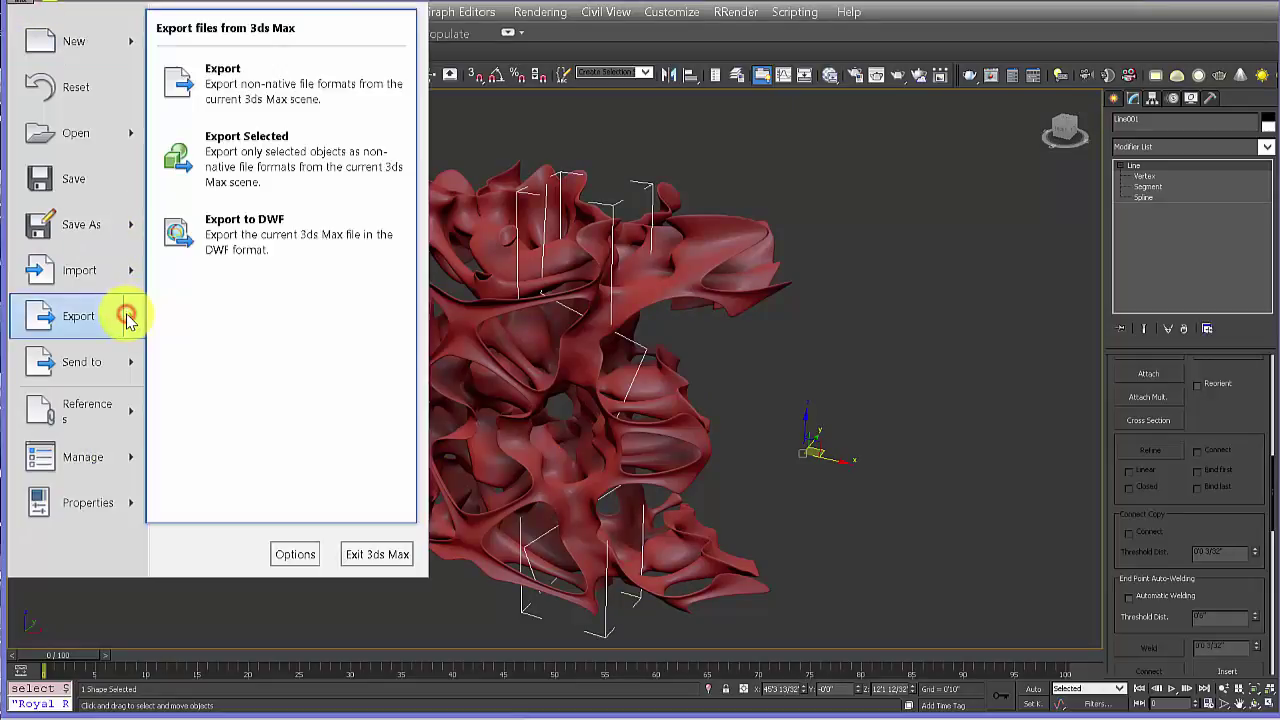
{"action": "left_click", "coordinate": [225, 162]}
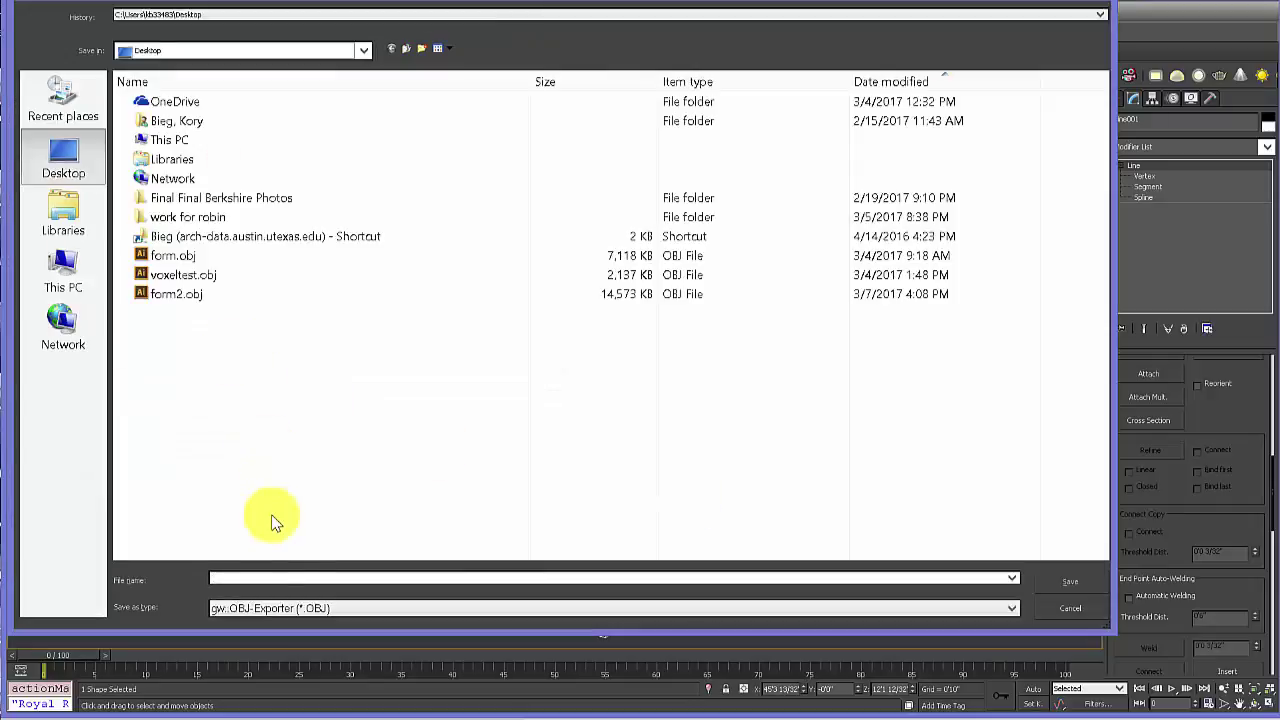
{"action": "left_click", "coordinate": [291, 607]}
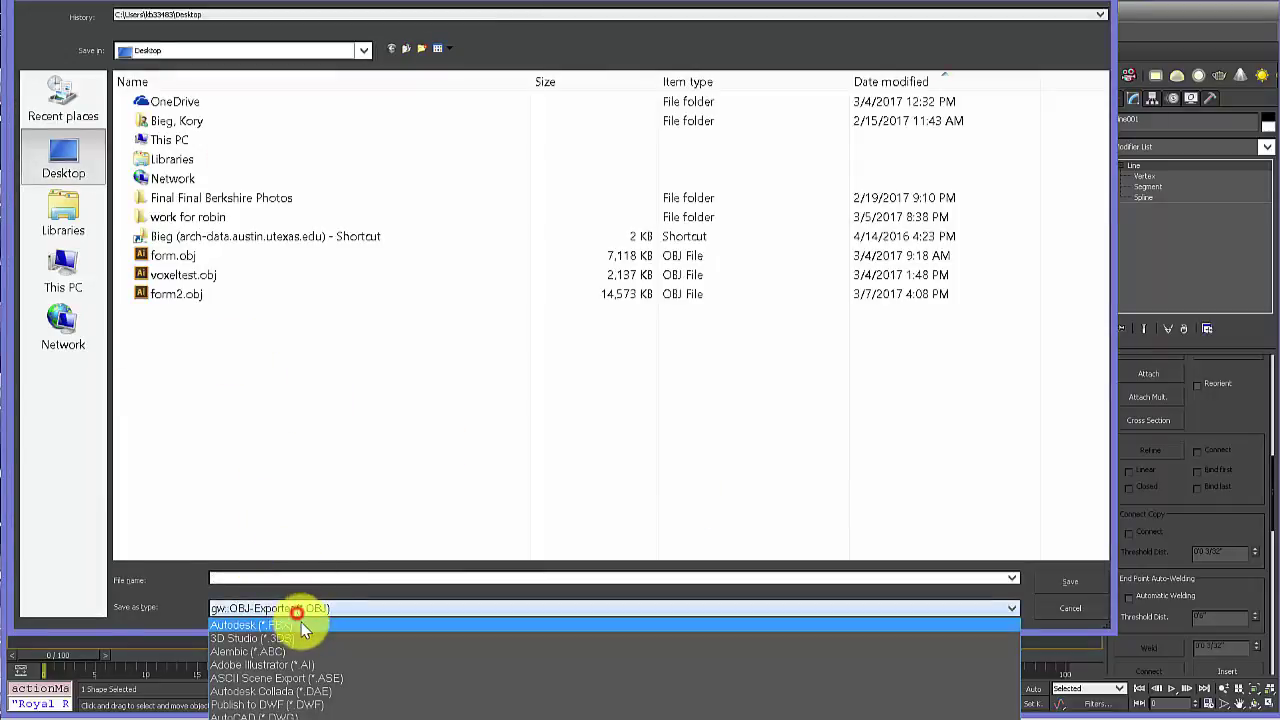
{"action": "left_click", "coordinate": [310, 708]}
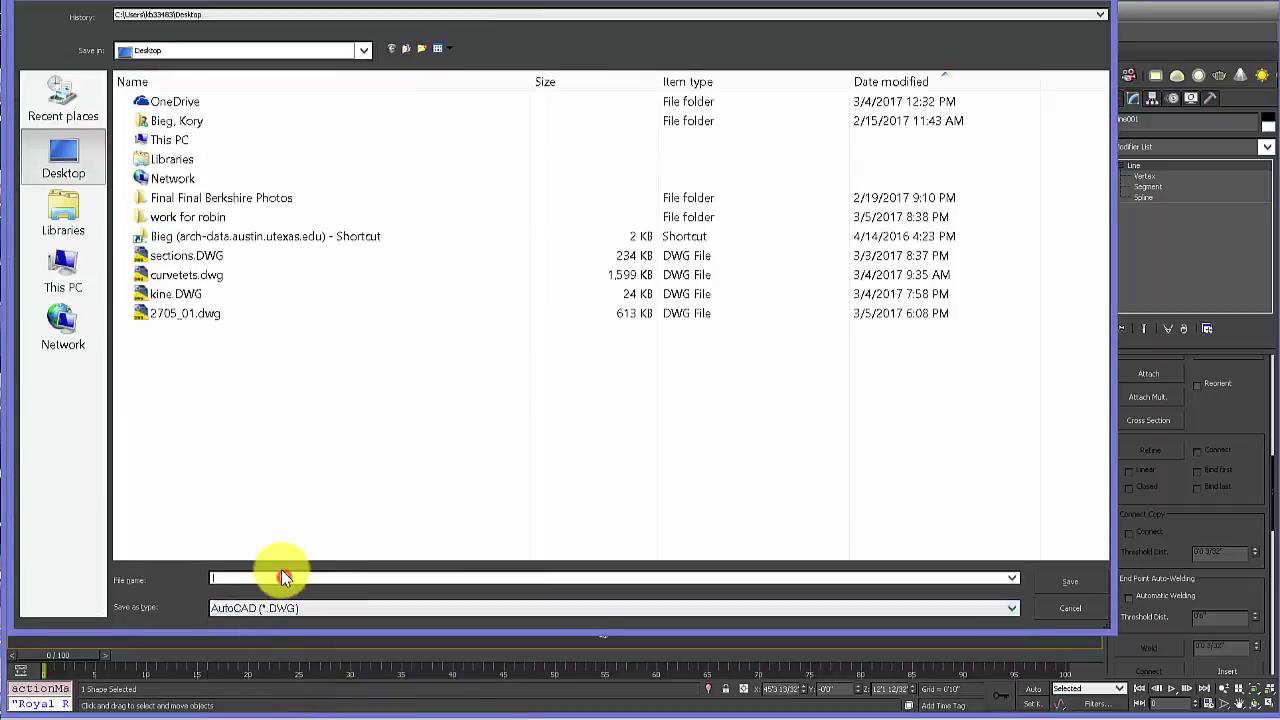
{"action": "type", "text": "line"}
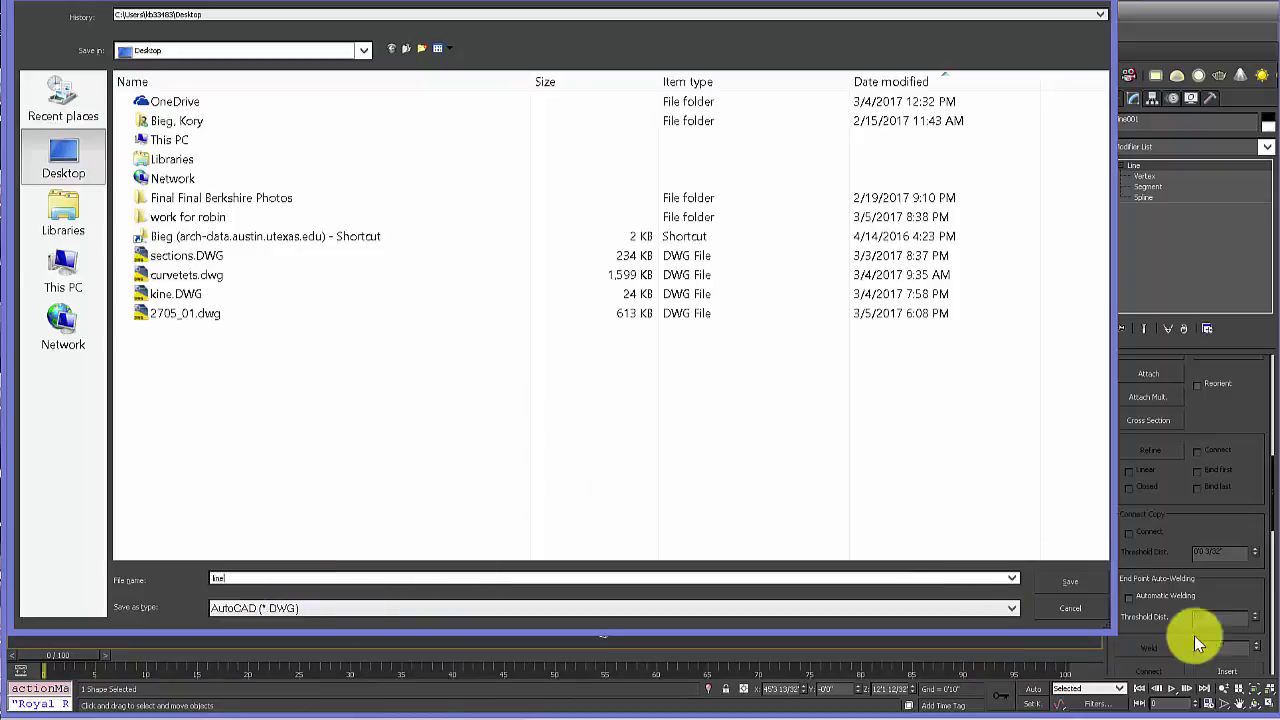
{"action": "left_click", "coordinate": [1067, 582]}
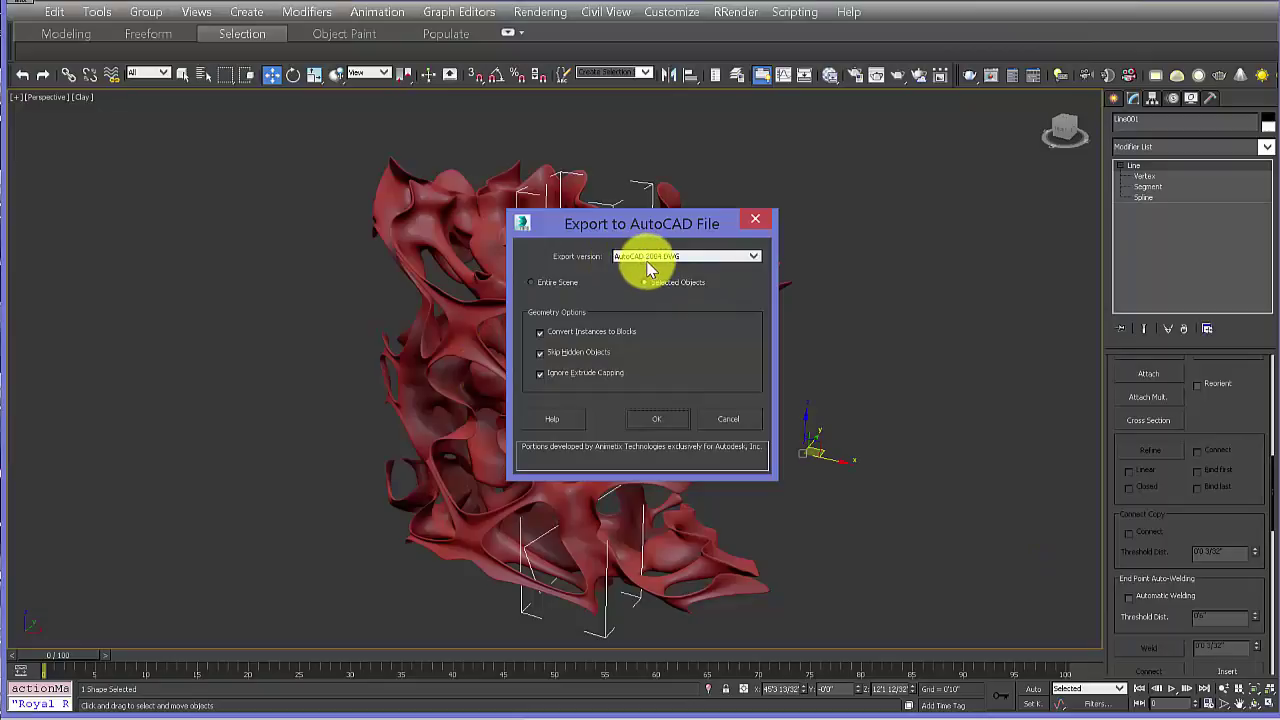
{"action": "left_click", "coordinate": [662, 420]}
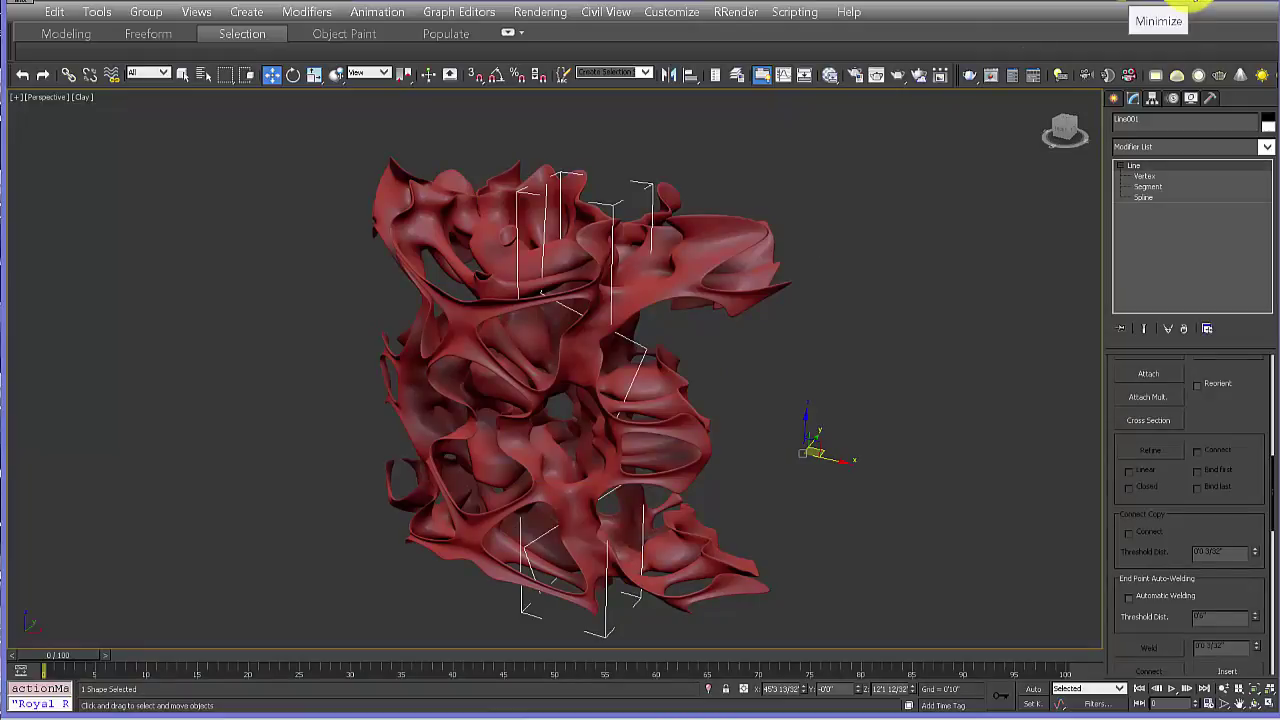
- Switch to Rhino and import form2.obj from the Desktop, bringing in OBJ groups as groups
{"action": "left_click", "coordinate": [1196, 2]}
{"action": "left_click", "coordinate": [312, 342]}
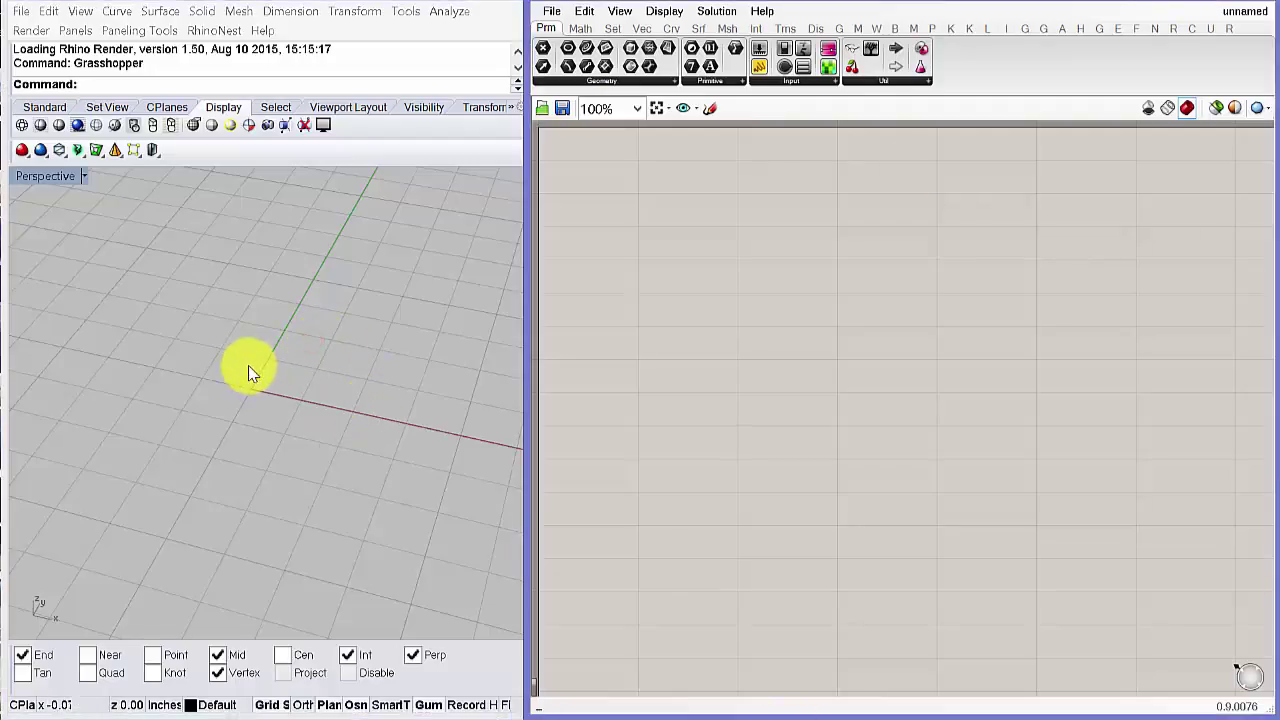
{"action": "left_click", "coordinate": [22, 12]}
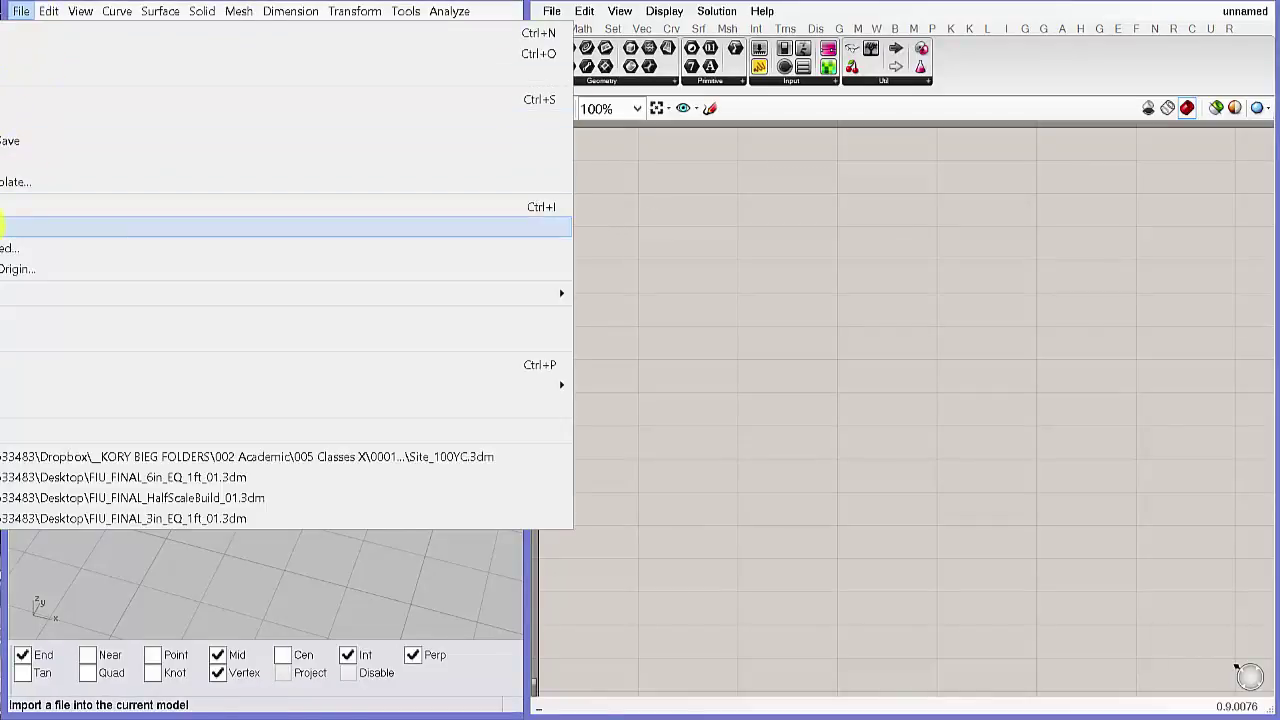
{"action": "left_click", "coordinate": [10, 207]}
{"action": "left_click", "coordinate": [305, 612]}
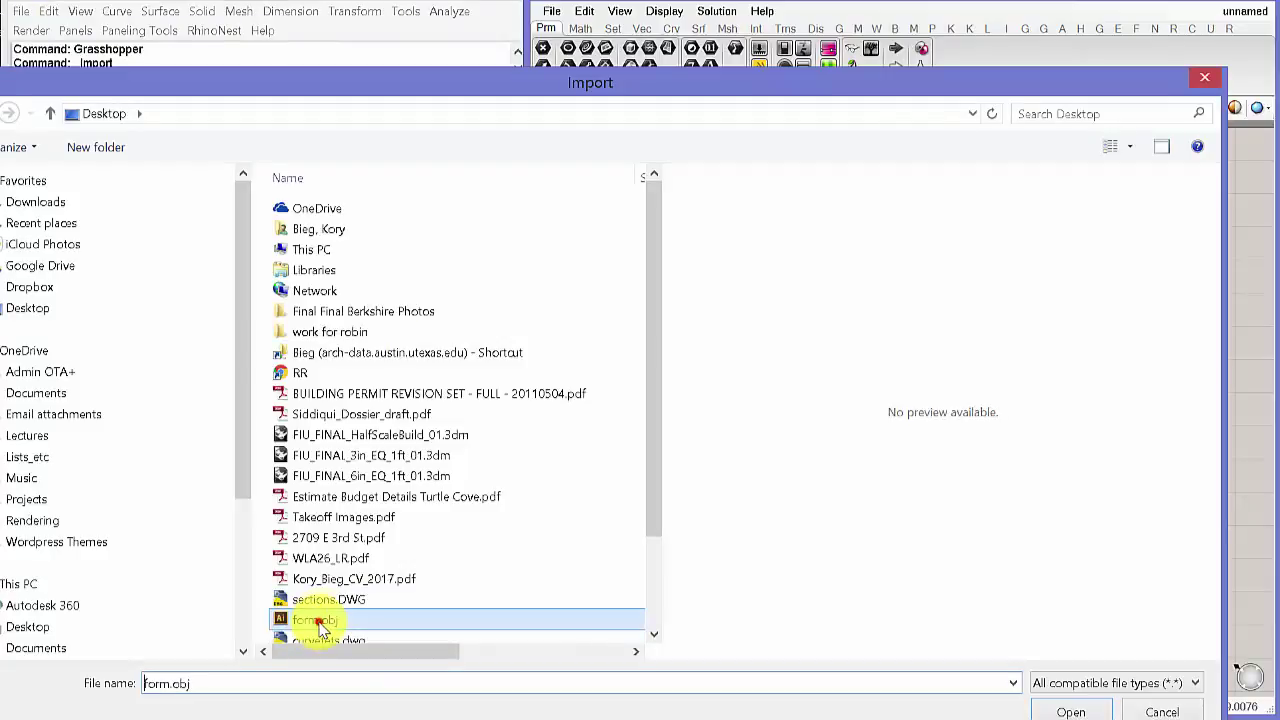
{"action": "scroll", "coordinate": [478, 531], "scroll_direction": "down", "scroll_amount": 2}
{"action": "scroll", "coordinate": [478, 531], "scroll_direction": "down", "scroll_amount": 1}
{"action": "left_click", "coordinate": [300, 610]}
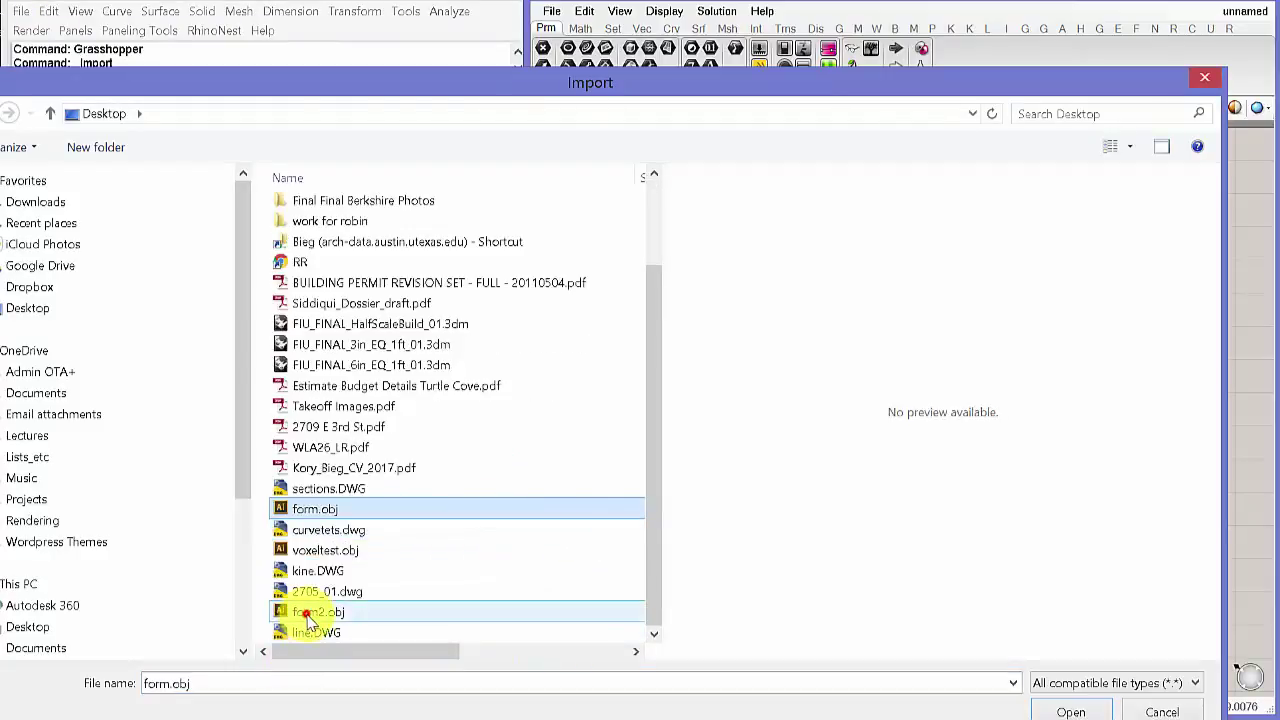
{"action": "left_click", "coordinate": [1070, 712]}
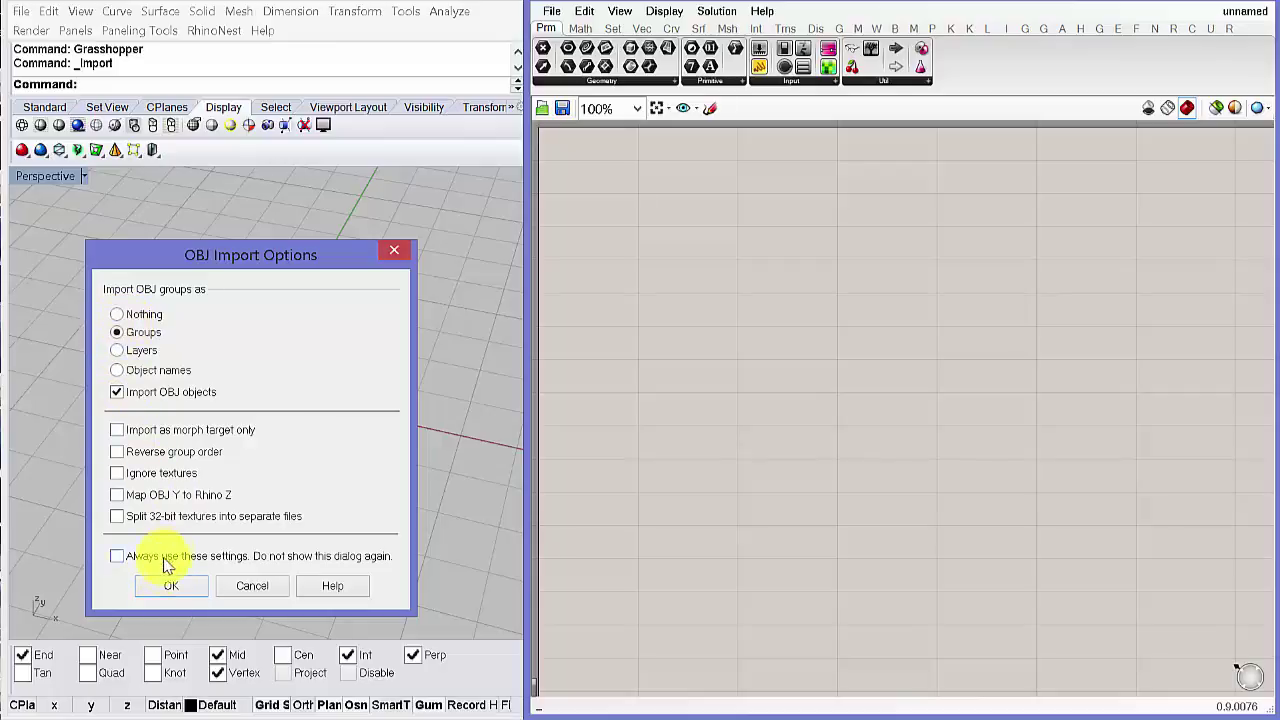
{"action": "left_click", "coordinate": [170, 587]}
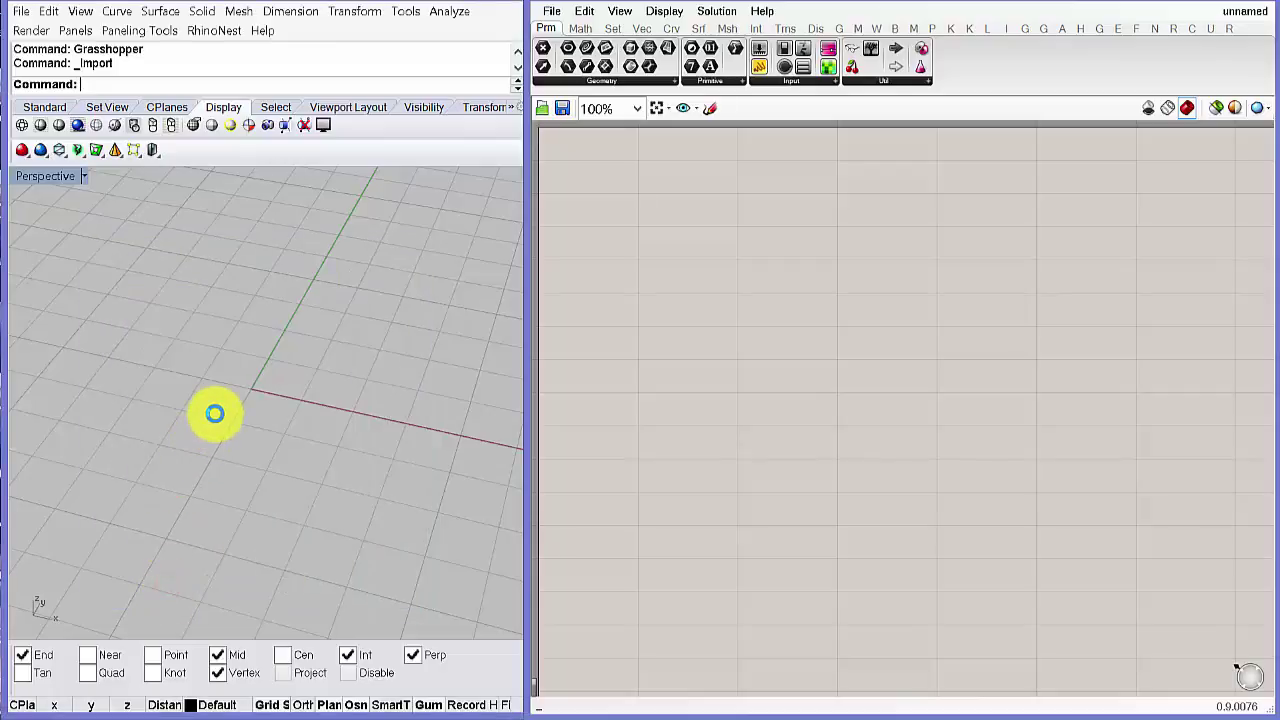
- Deselect the imported mesh and import the AutoCAD drawing line.DWG from the Desktop, with model and layout units in inches
{"action": "scroll", "coordinate": [240, 406], "scroll_direction": "down", "scroll_amount": 5}
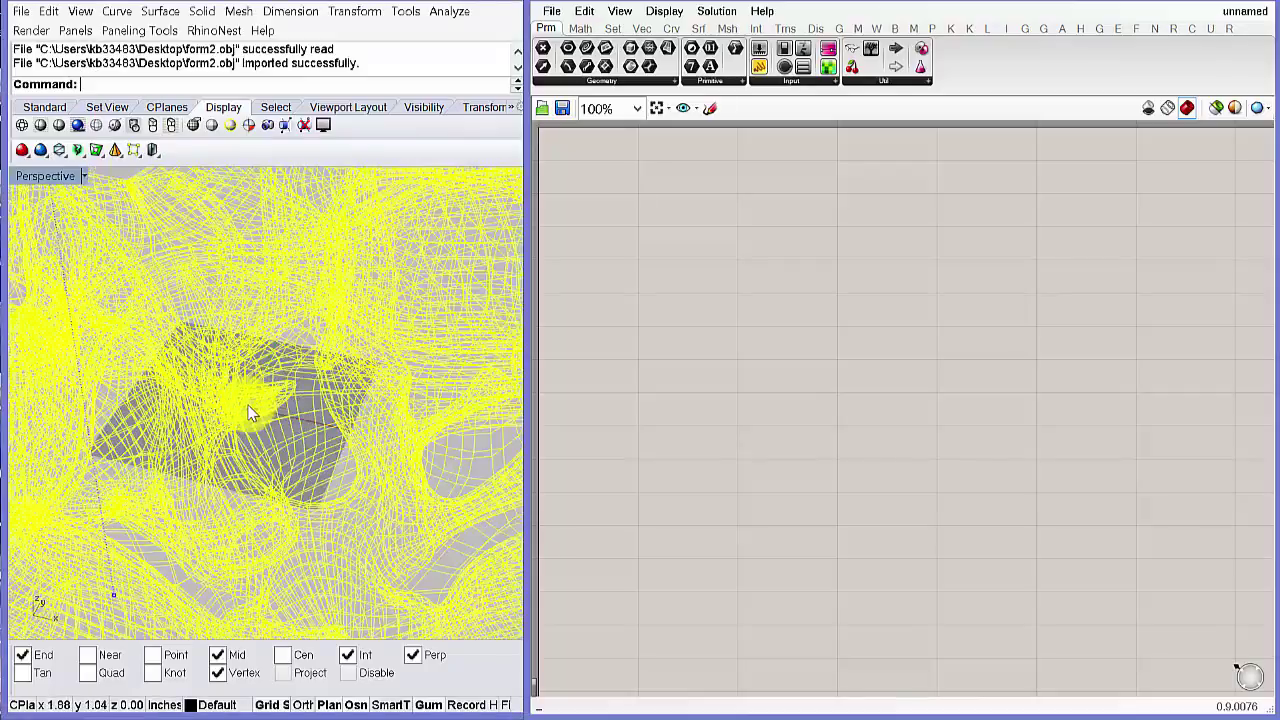
{"action": "scroll", "coordinate": [249, 396], "scroll_direction": "down", "scroll_amount": 6}
{"action": "right_click_drag", "start_coordinate": [244, 428], "coordinate": [318, 390]}
{"action": "left_click", "coordinate": [359, 411]}
{"action": "scroll", "coordinate": [181, 410], "scroll_direction": "up", "scroll_amount": 7}
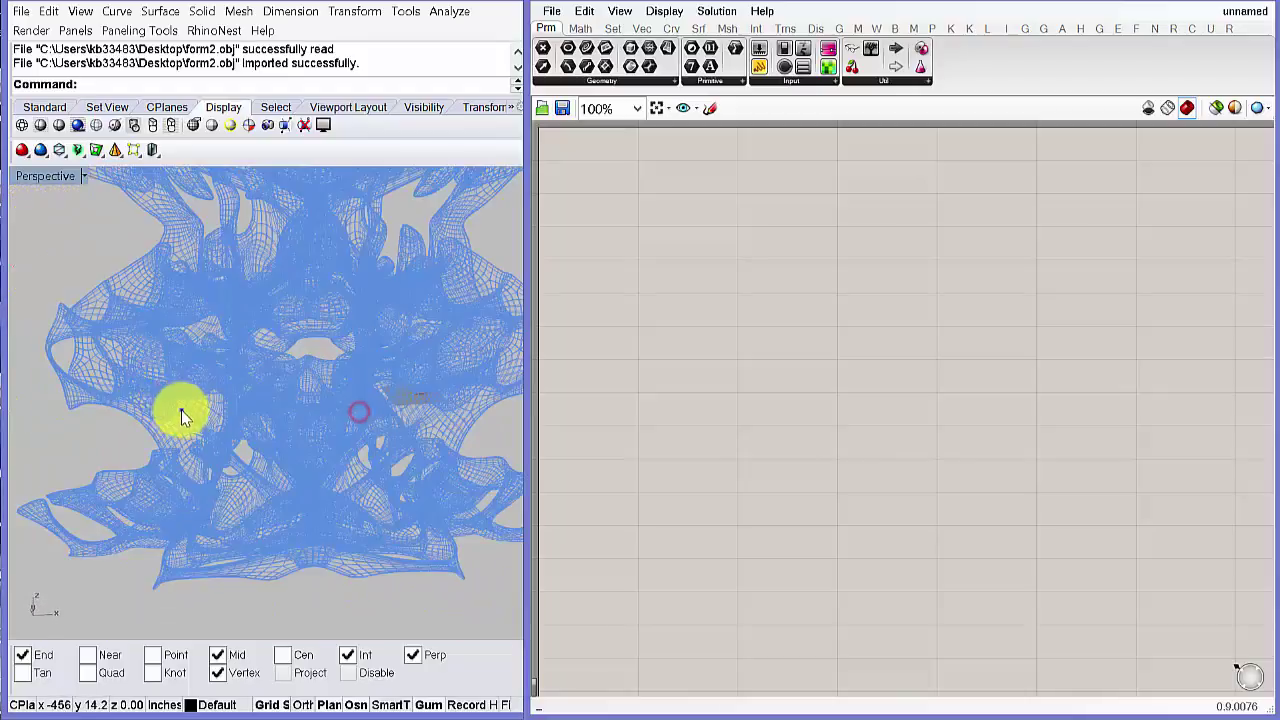
{"action": "right_click_drag", "start_coordinate": [181, 410], "coordinate": [250, 260]}
{"action": "left_click", "coordinate": [20, 12]}
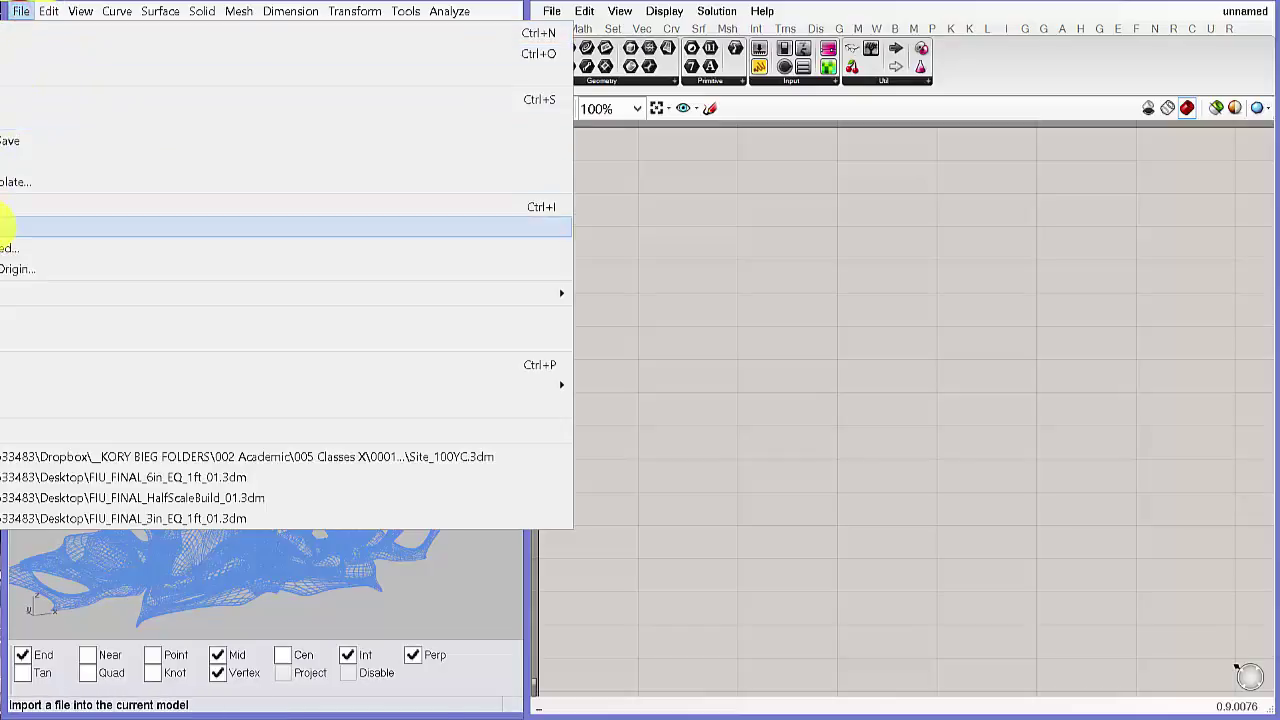
{"action": "left_click", "coordinate": [5, 224]}
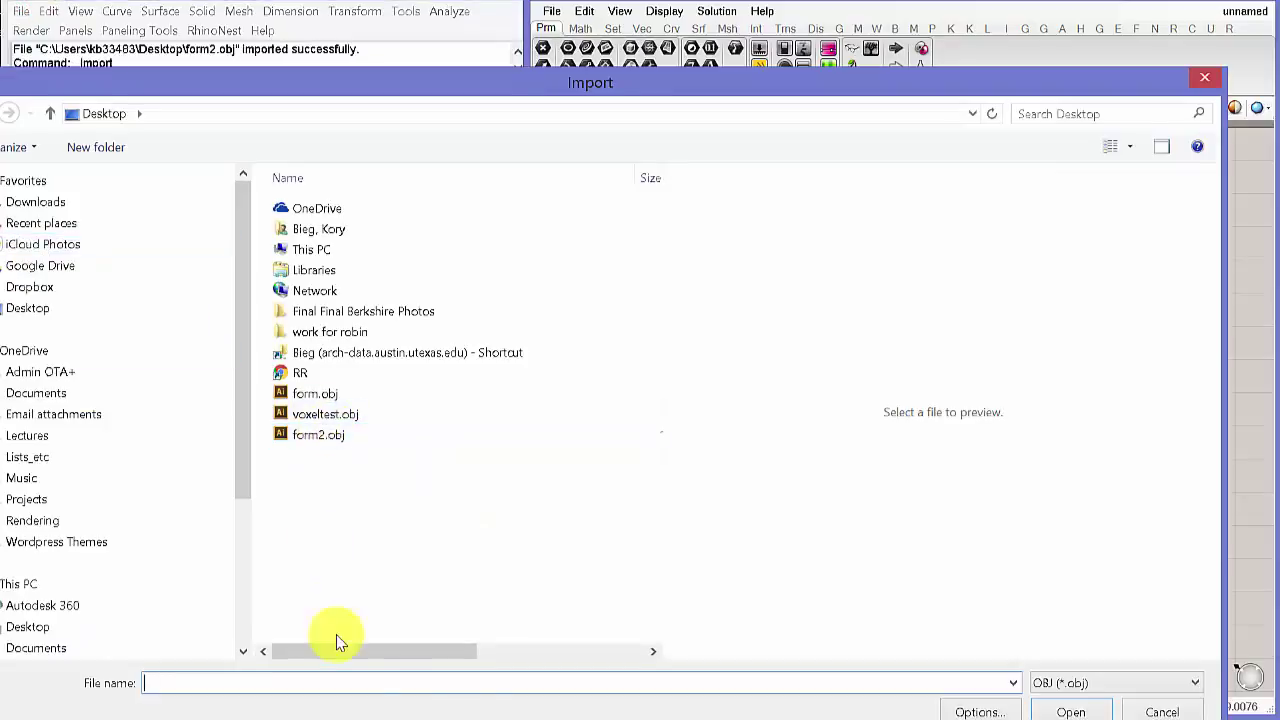
{"action": "left_click", "coordinate": [1066, 683]}
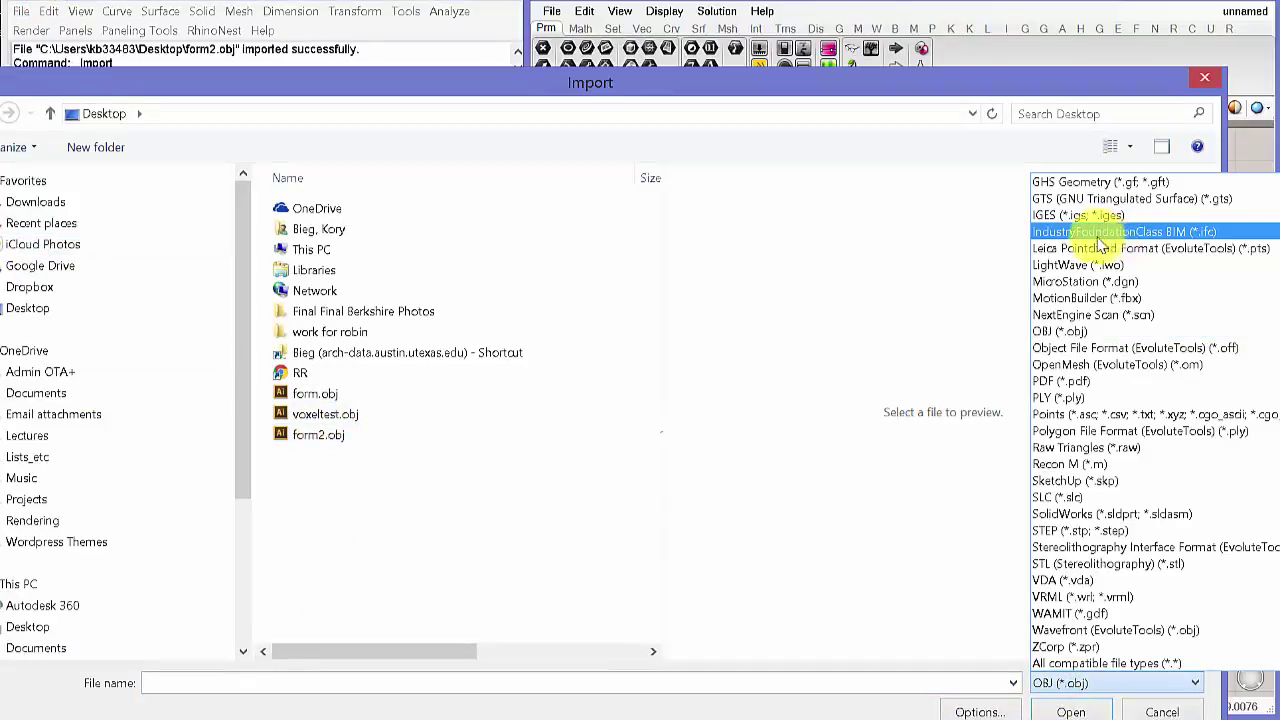
{"action": "scroll", "coordinate": [1075, 370], "scroll_direction": "up", "scroll_amount": 3}
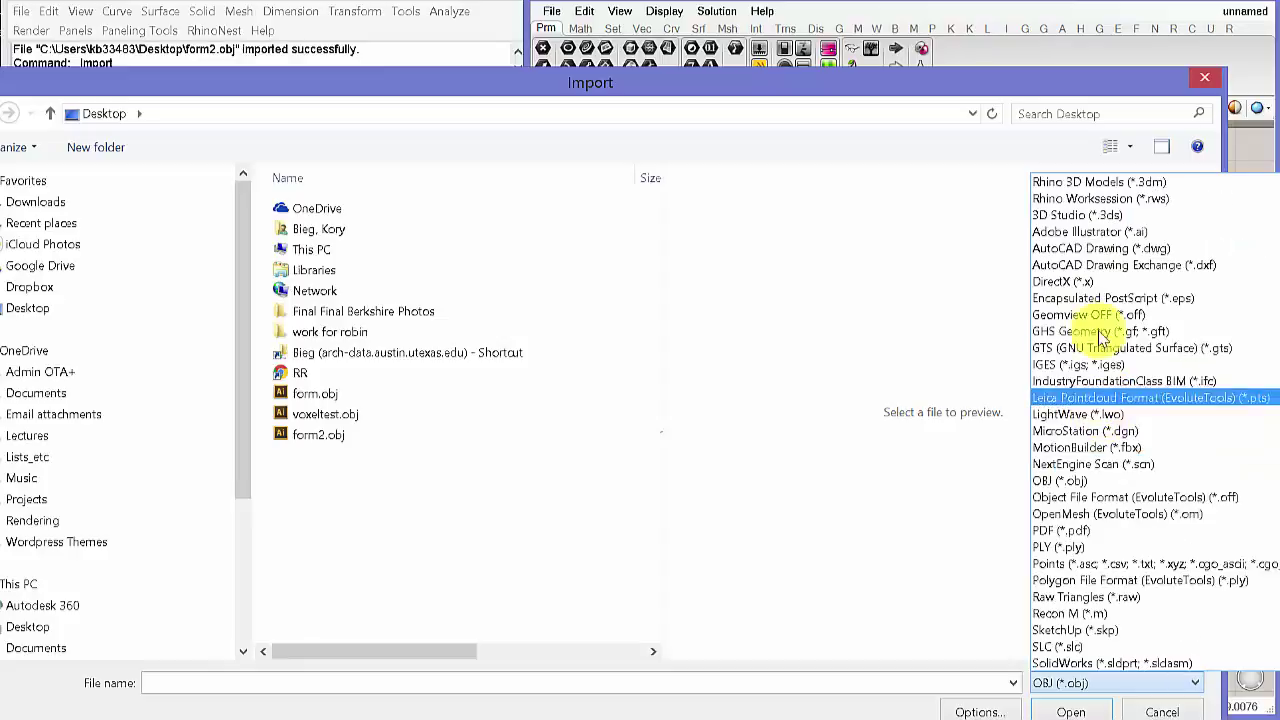
{"action": "left_click", "coordinate": [1100, 250]}
{"action": "left_click", "coordinate": [320, 476]}
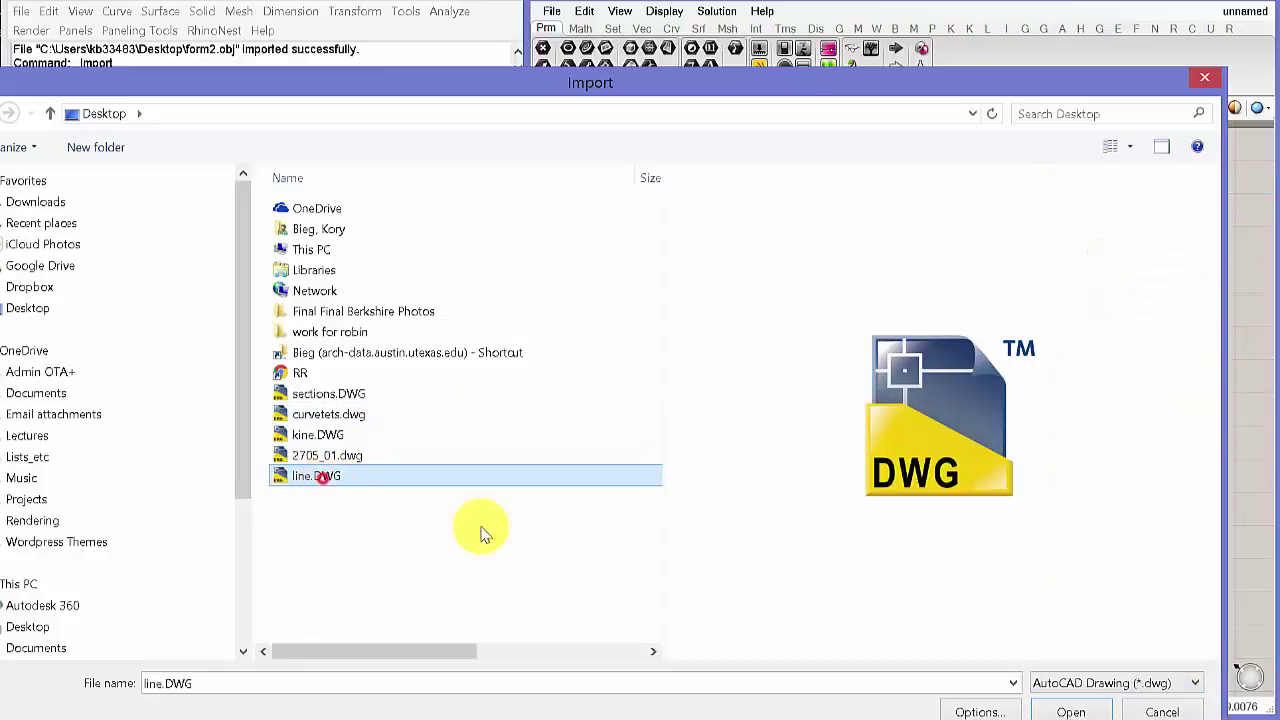
{"action": "left_click", "coordinate": [1070, 712]}
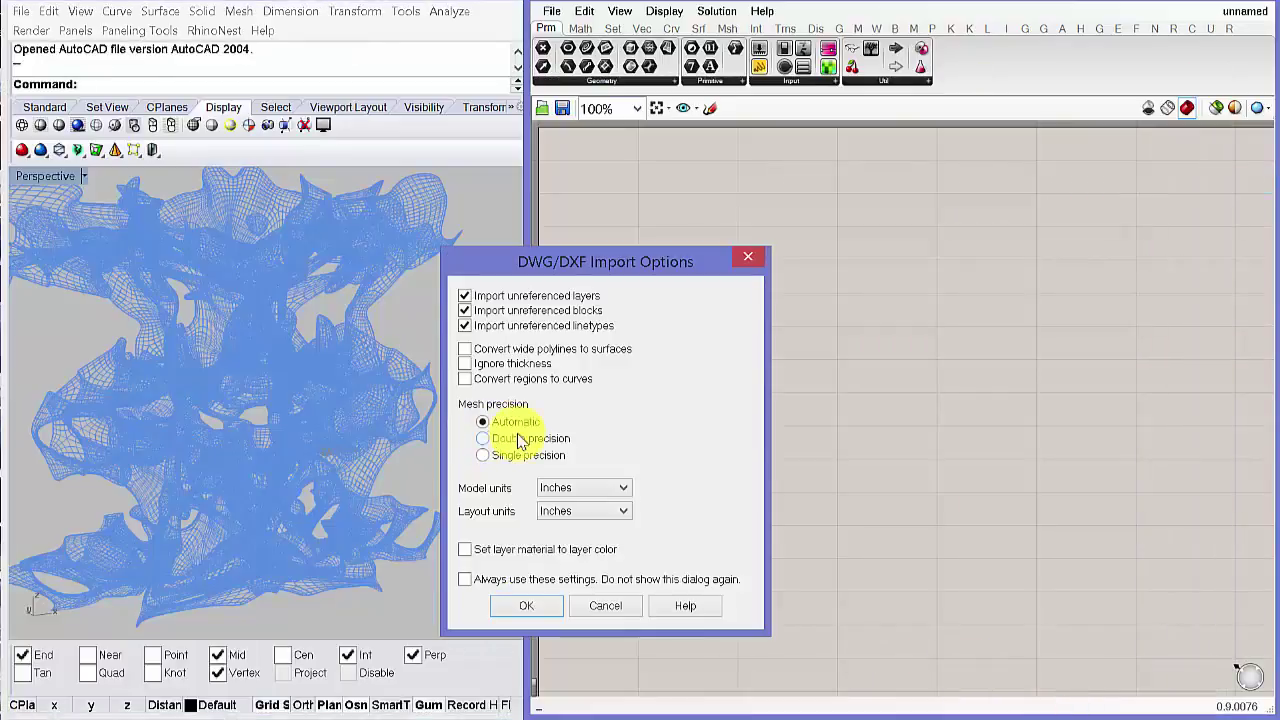
{"action": "left_click", "coordinate": [527, 597]}
- Add a Mesh parameter to the empty Grasshopper canvas
{"action": "mouse_move", "coordinate": [323, 474]}
{"action": "right_mouse_down"}
{"action": "mouse_move", "coordinate": [323, 451]}
{"action": "mouse_move", "coordinate": [305, 460]}
{"action": "right_mouse_up"}
{"action": "right_click", "coordinate": [318, 511]}
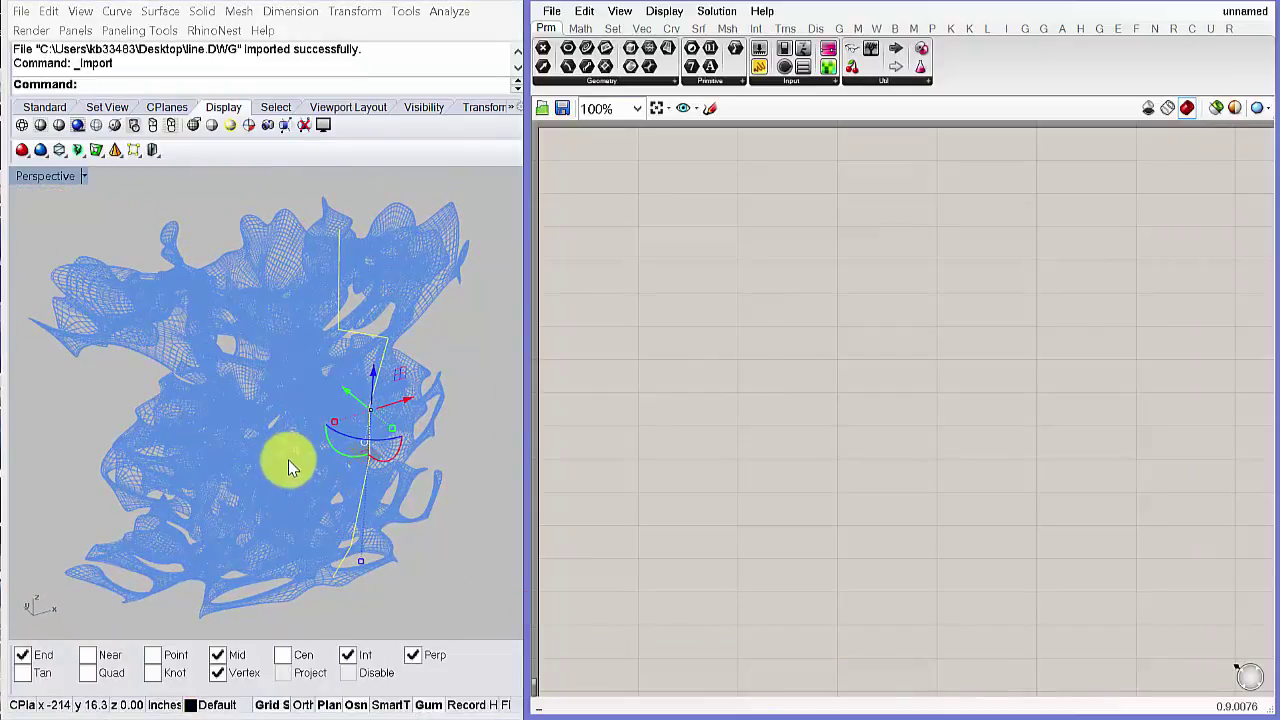
{"action": "right_click_drag", "start_coordinate": [417, 589], "coordinate": [401, 556]}
{"action": "right_click_drag", "start_coordinate": [816, 408], "coordinate": [843, 391]}
{"action": "double_click", "coordinate": [680, 245]}
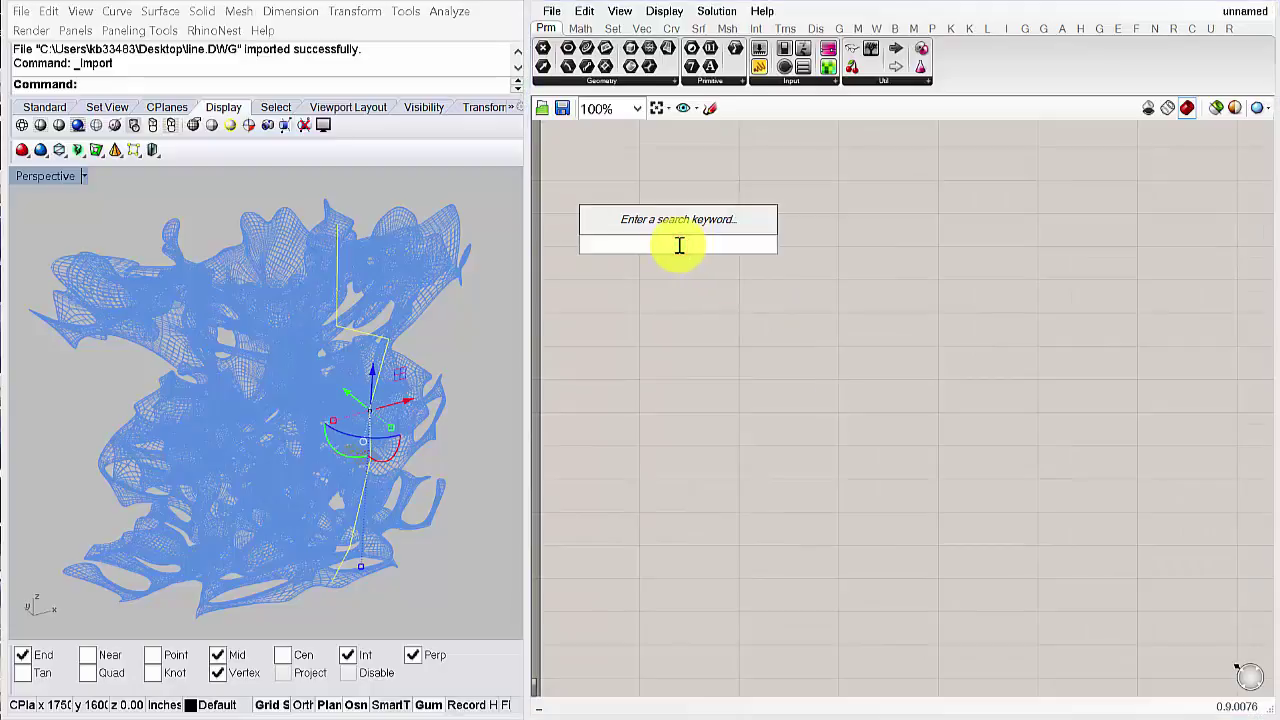
{"action": "type", "text": "mesh"}
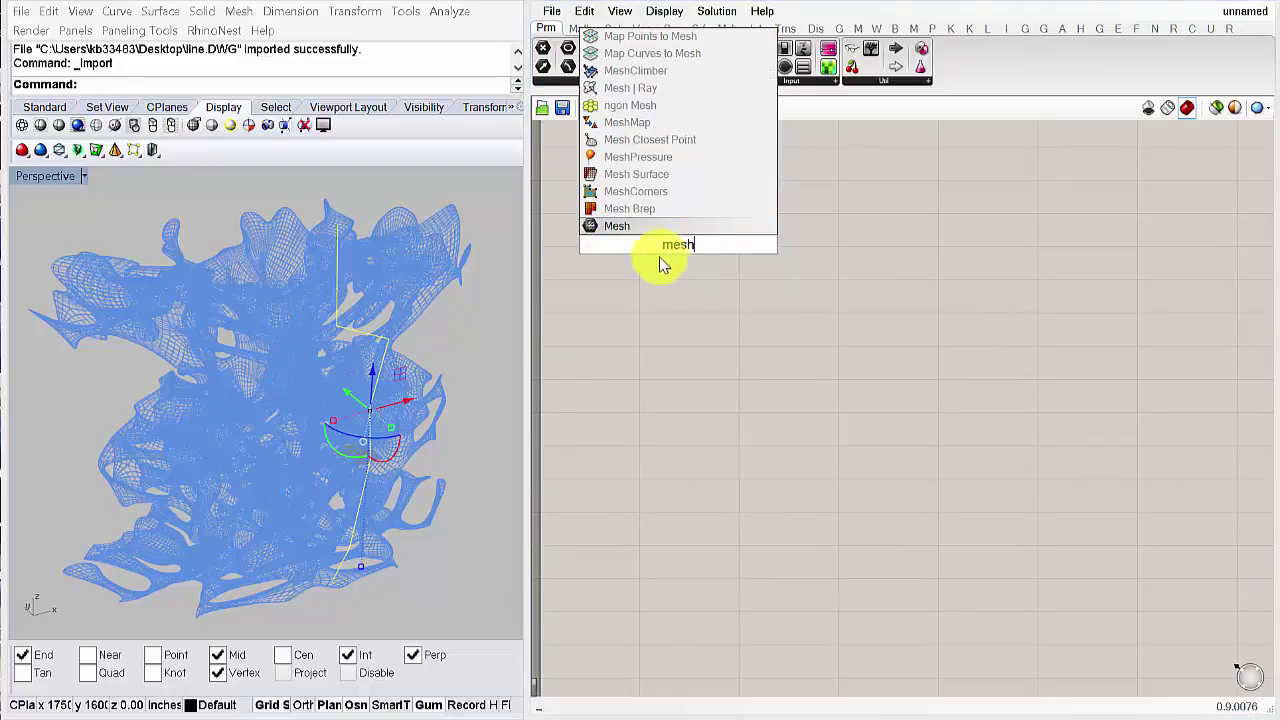
{"action": "left_click", "coordinate": [621, 225]}
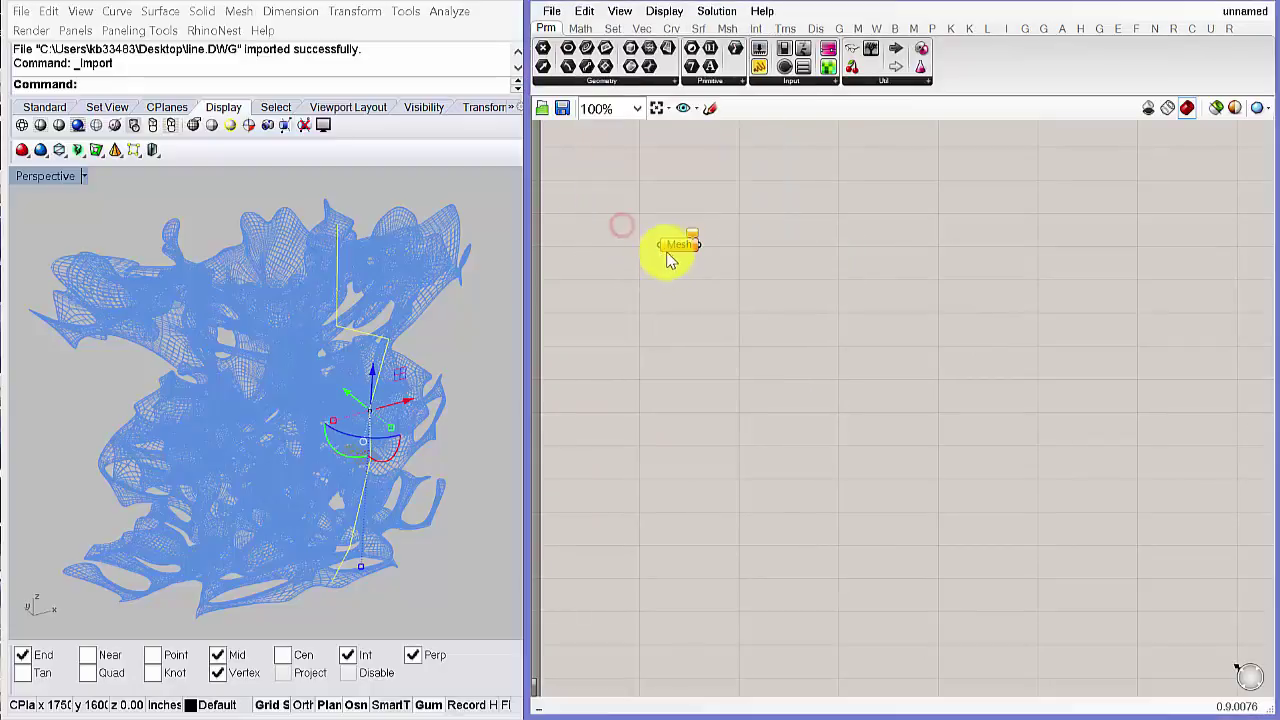
- Reference the imported sculptural mesh as the single mesh in the Mesh parameter
{"action": "left_click", "coordinate": [314, 306]}
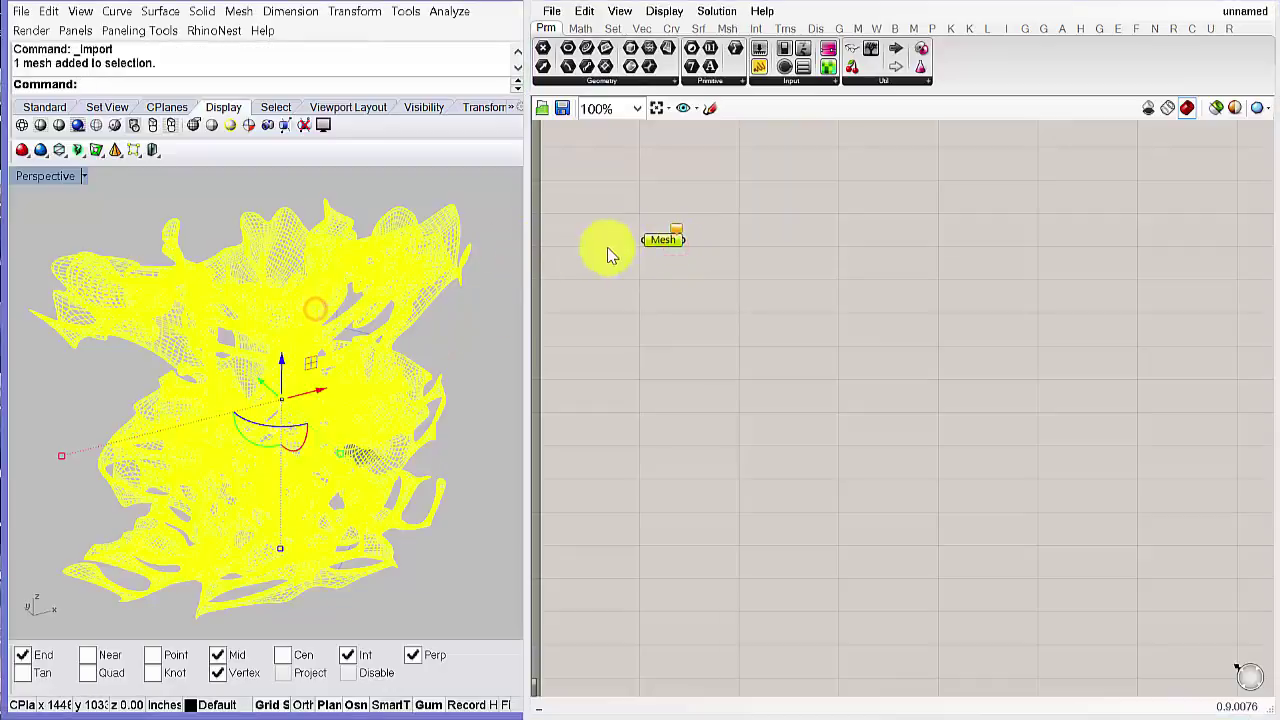
{"action": "right_click", "coordinate": [669, 245]}
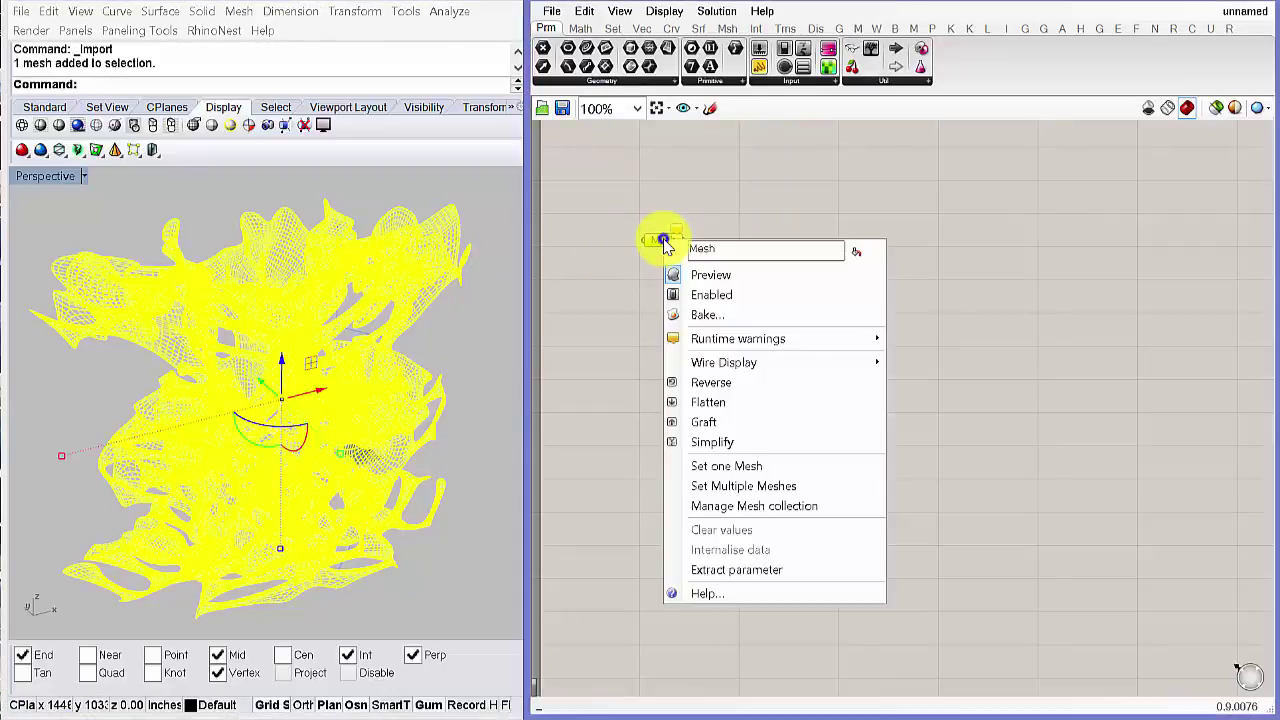
{"action": "left_click", "coordinate": [718, 461]}
{"action": "left_click", "coordinate": [697, 314]}
- Hide the original Rhino mesh so only its Grasshopper preview and the line are displayed
{"action": "left_click", "coordinate": [360, 200]}
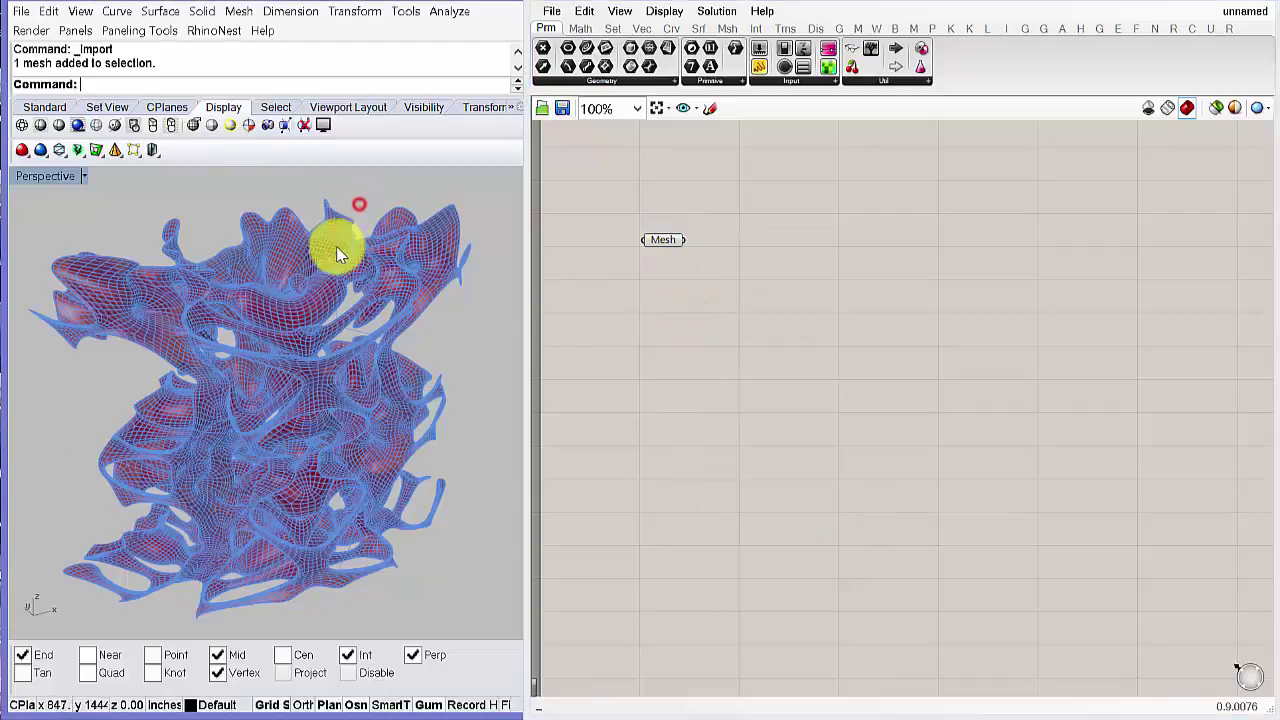
{"action": "left_click", "coordinate": [335, 255]}
{"action": "type", "text": "Hid"}
{"action": "right_click", "coordinate": [335, 258]}
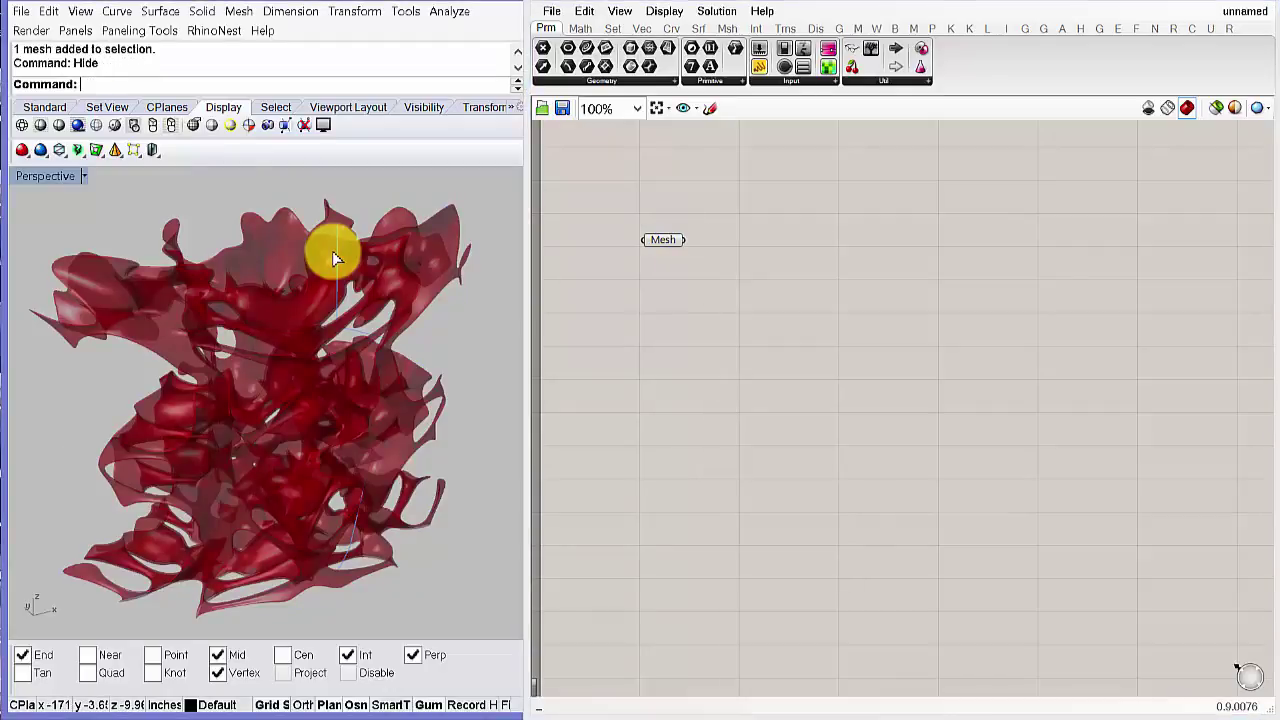
- Add a Curve parameter below the Mesh parameter on the Grasshopper canvas
{"action": "double_click", "coordinate": [679, 328]}
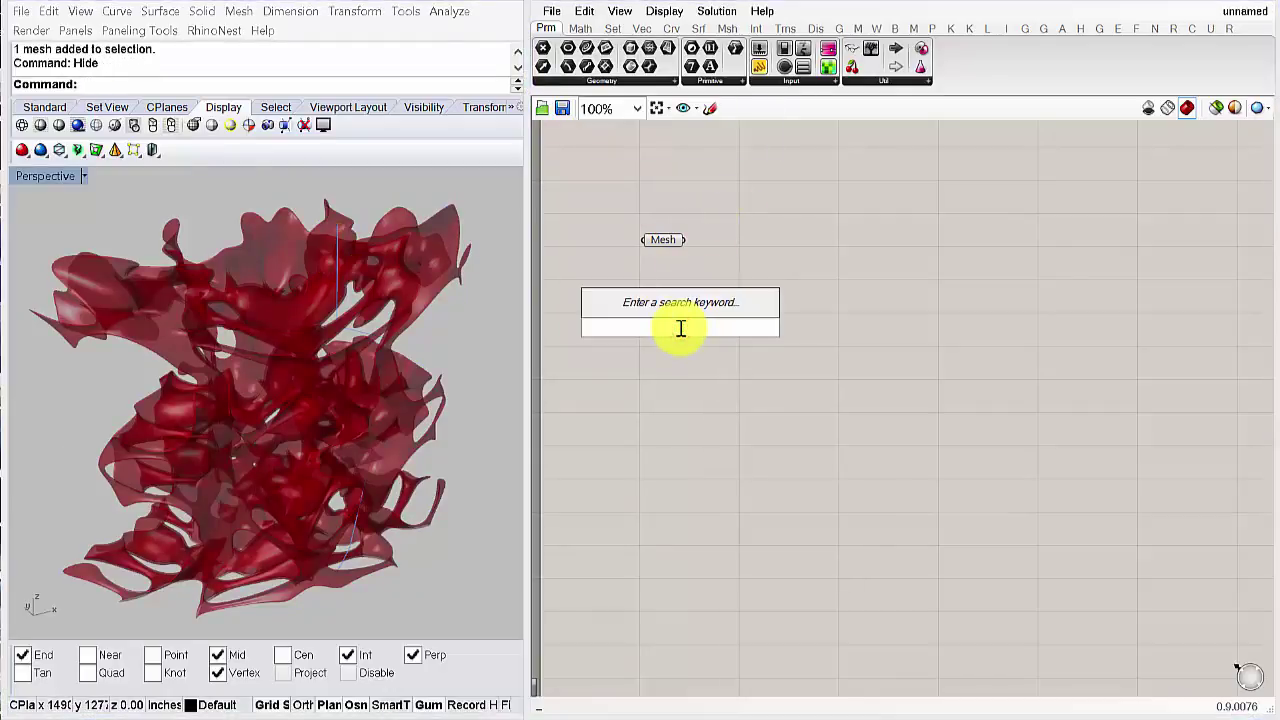
{"action": "type", "text": "curve"}
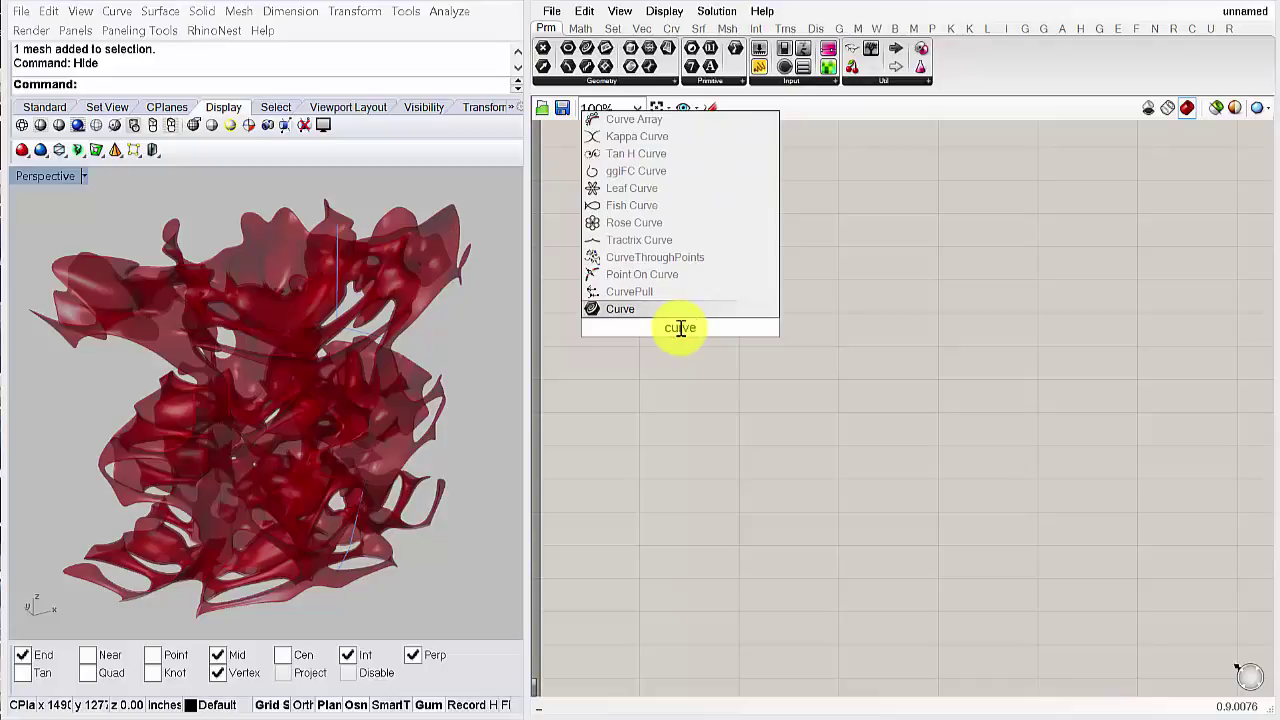
{"action": "left_click", "coordinate": [620, 311]}
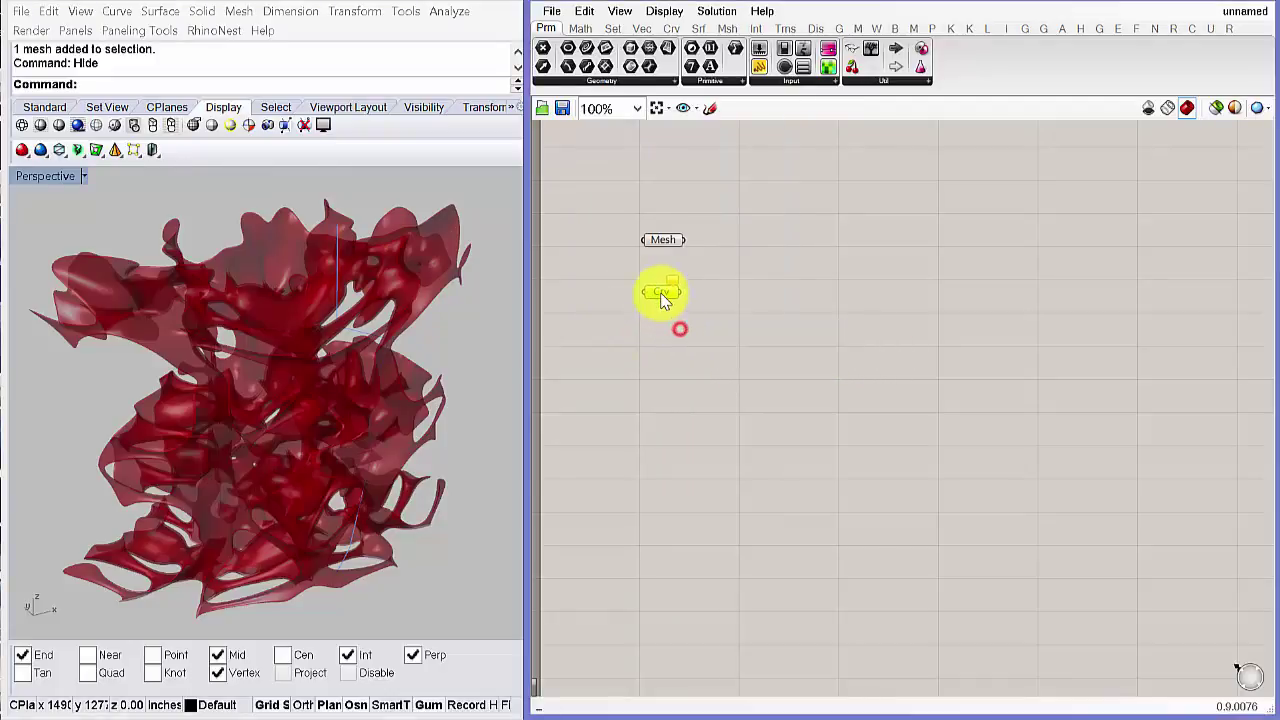
- Reference the imported zigzag line as the single curve in the Curve parameter
{"action": "right_click", "coordinate": [662, 299]}
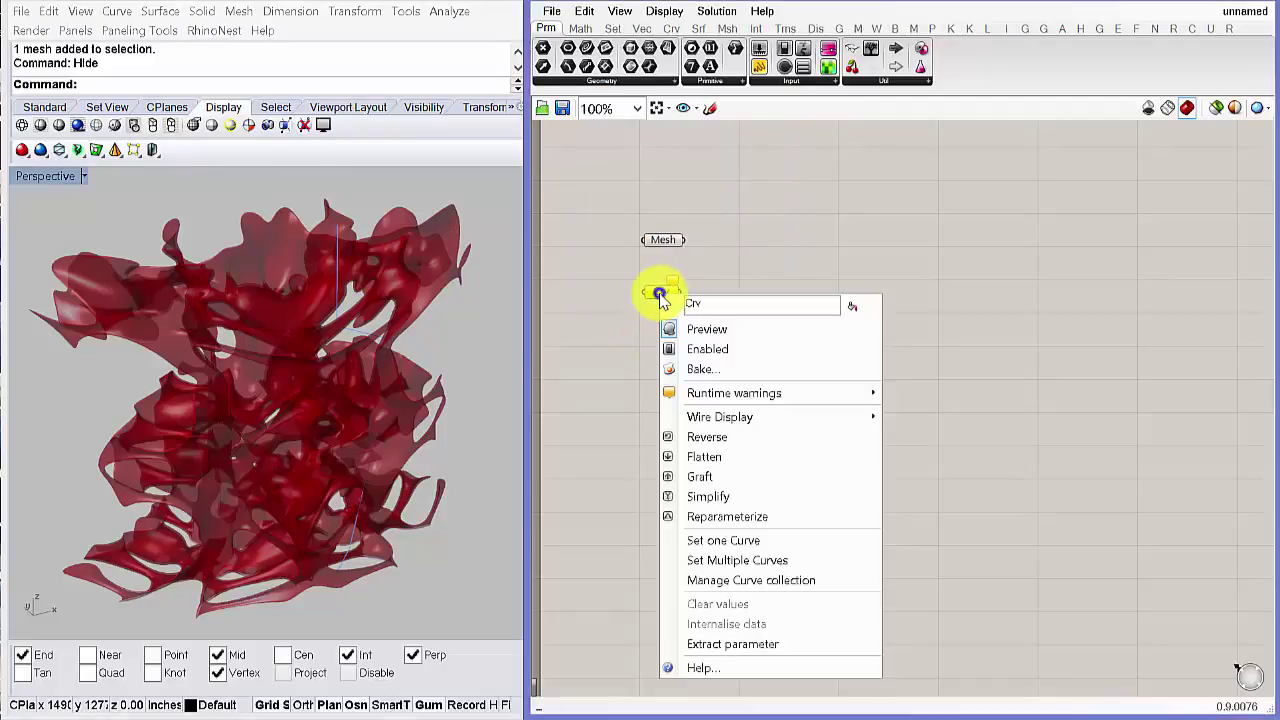
{"action": "left_click", "coordinate": [337, 263]}
{"action": "right_click", "coordinate": [659, 292]}
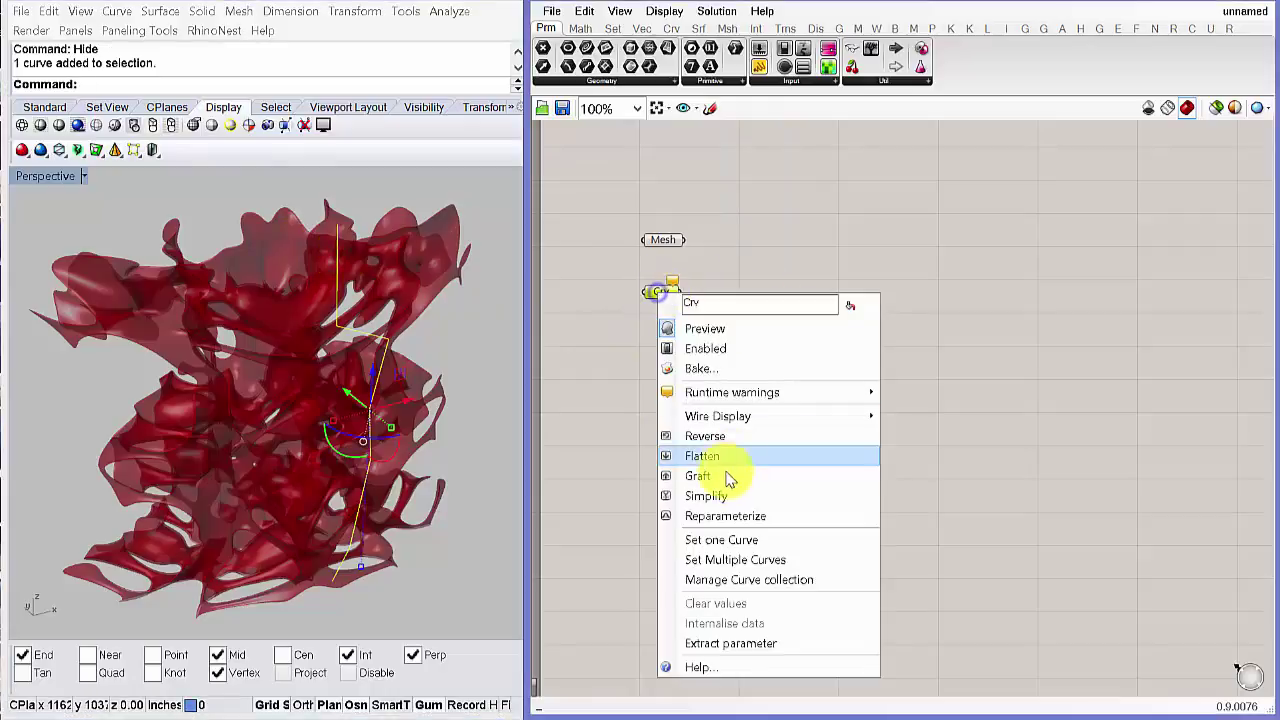
{"action": "left_click", "coordinate": [727, 543]}
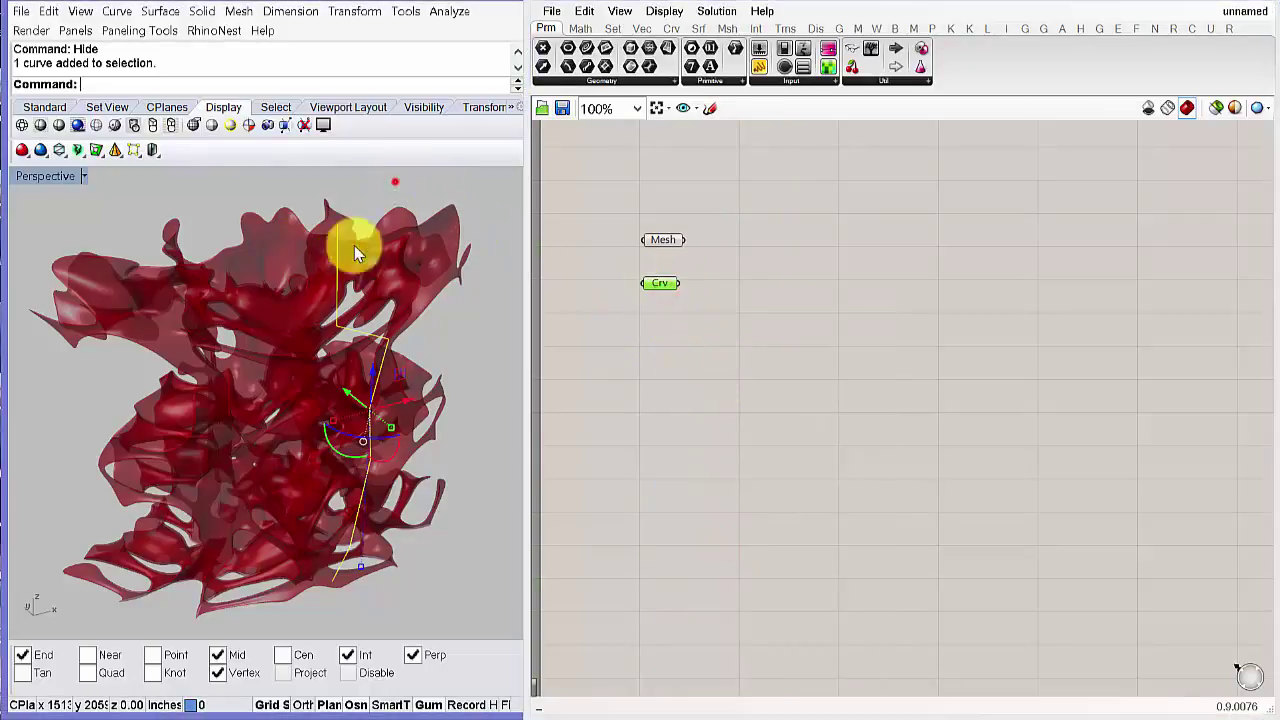
{"action": "left_click", "coordinate": [310, 330]}
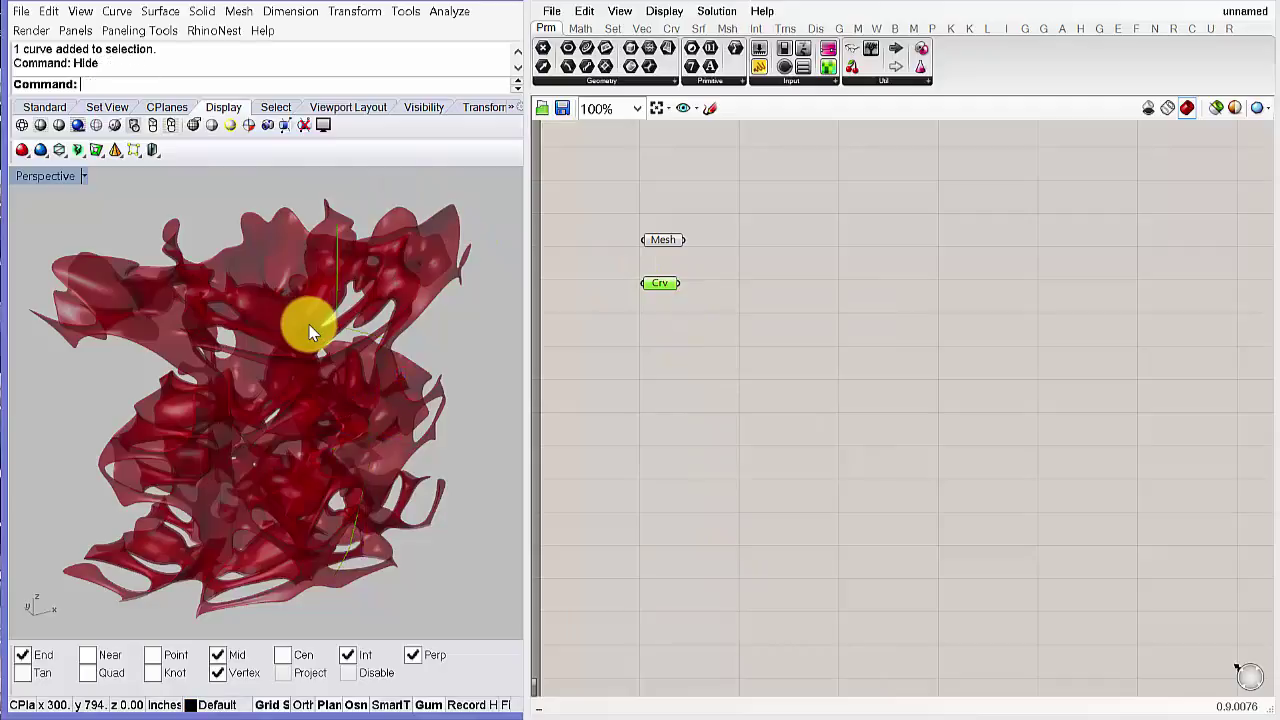
{"action": "right_click_drag", "start_coordinate": [391, 374], "coordinate": [423, 337]}
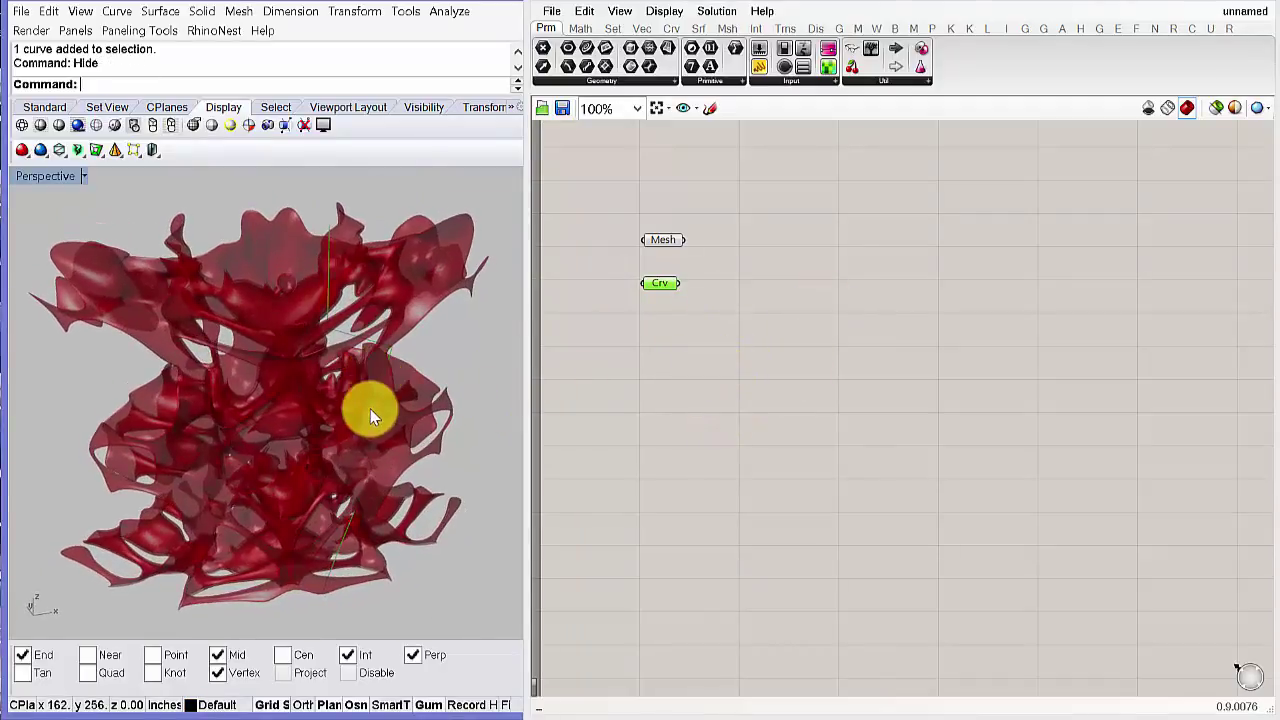
{"action": "right_click_drag", "start_coordinate": [362, 403], "coordinate": [336, 488]}
{"action": "right_click_drag", "start_coordinate": [313, 370], "coordinate": [330, 366]}
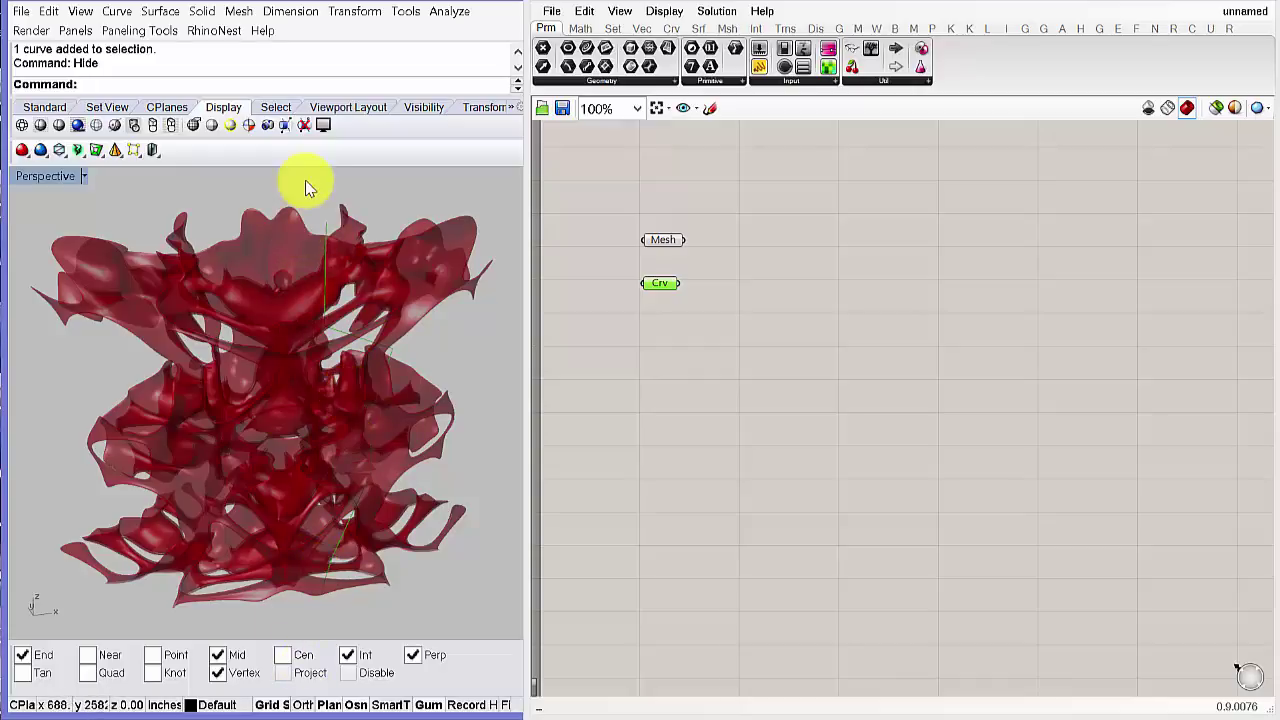
- Add an End Points component fed by the Curve parameter and line it up beside it
{"action": "left_click", "coordinate": [725, 322]}
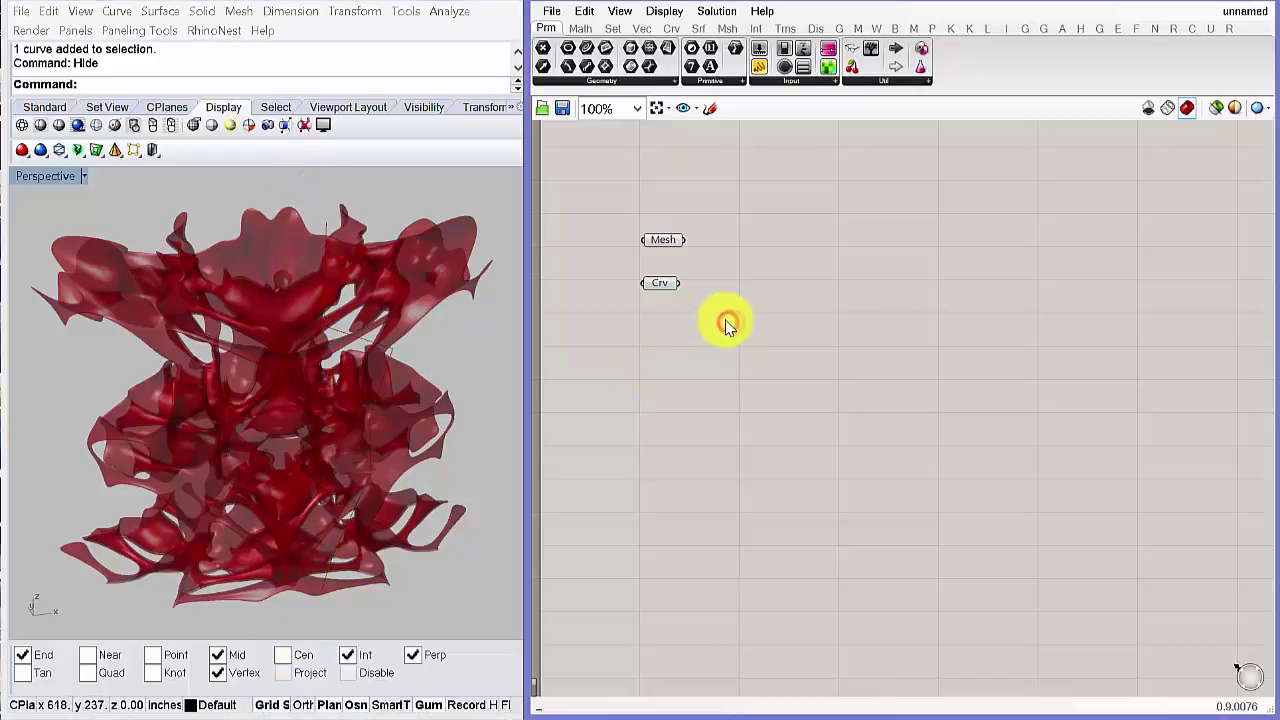
{"action": "double_click", "coordinate": [727, 326]}
{"action": "type", "text": "end"}
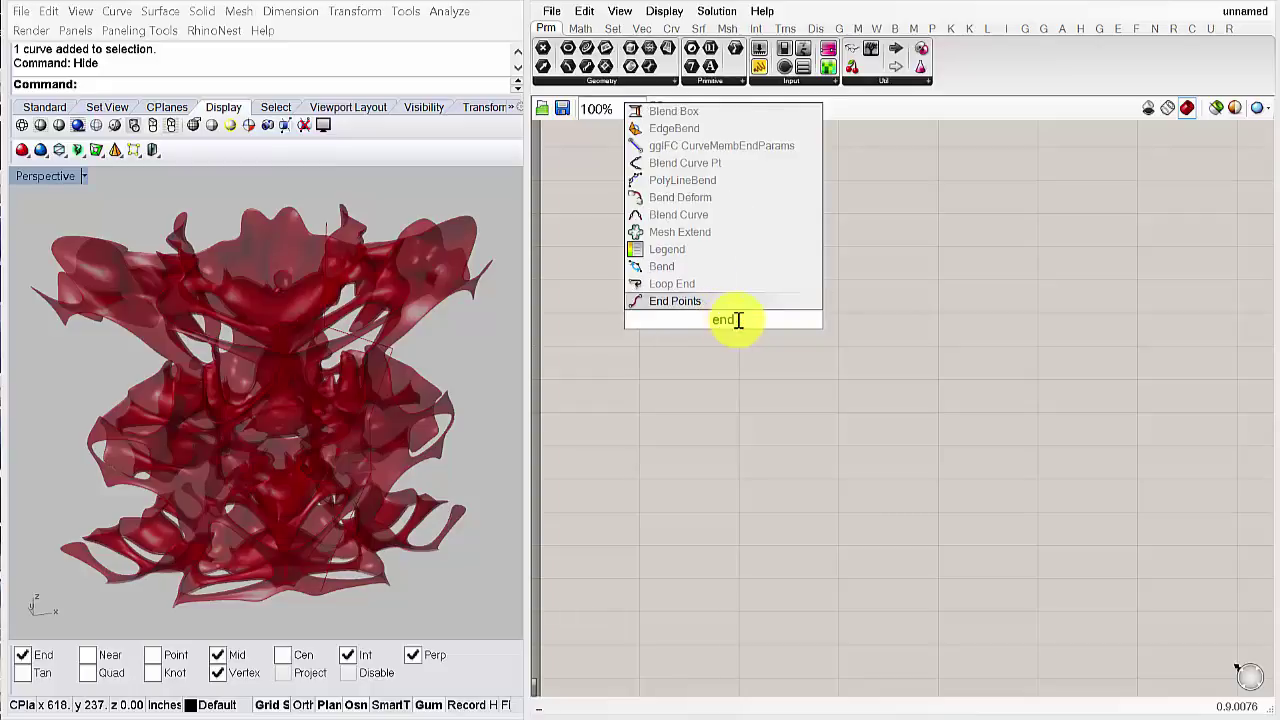
{"action": "left_click", "coordinate": [733, 303]}
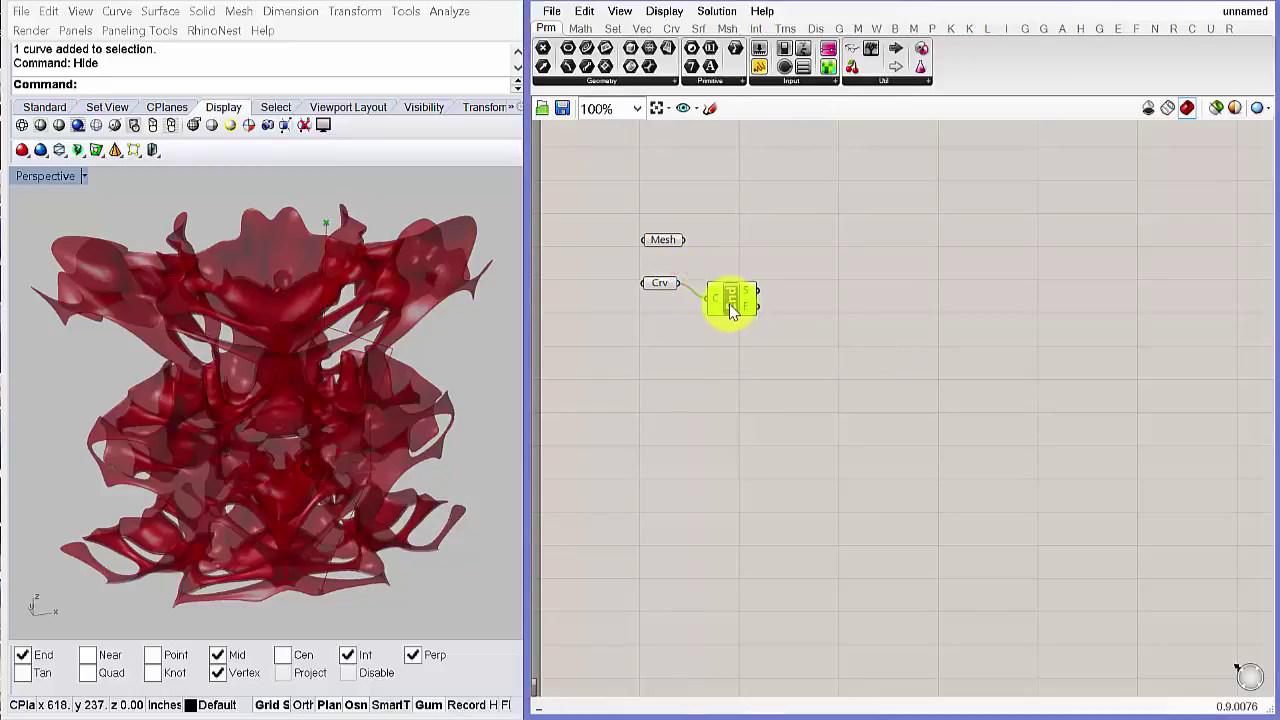
{"action": "left_click_drag", "start_coordinate": [731, 300], "coordinate": [728, 296]}
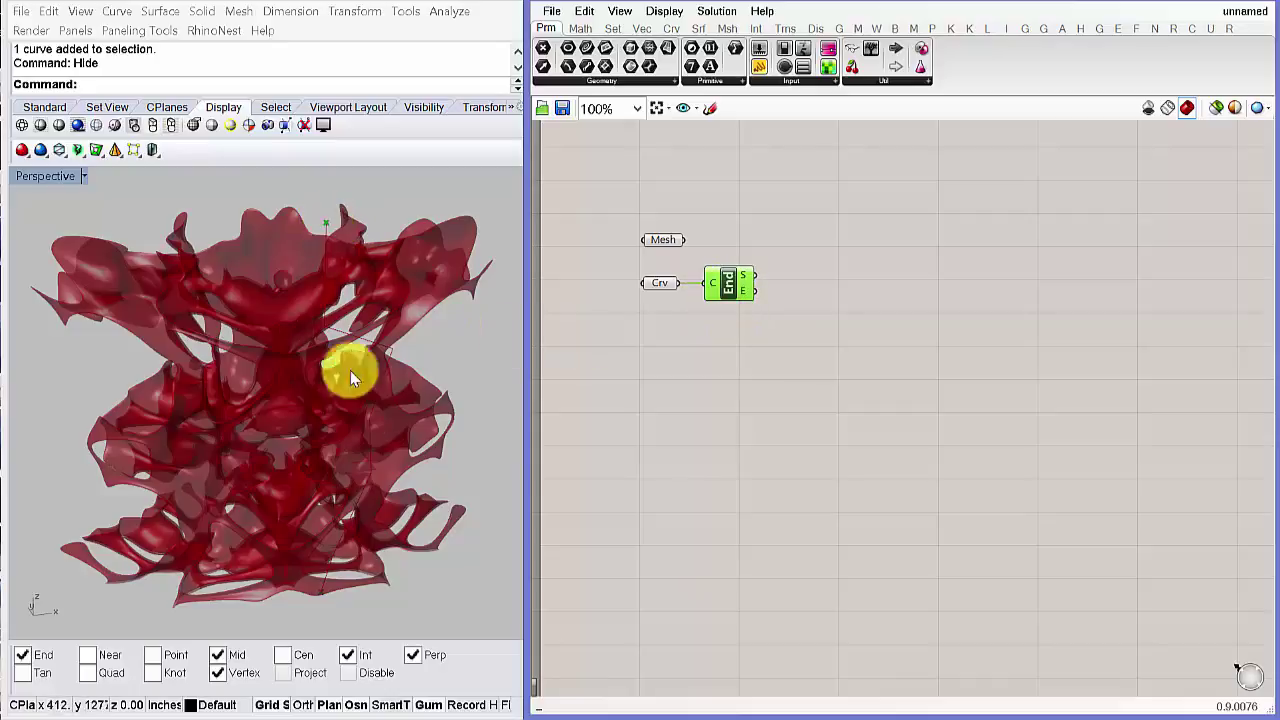
- Add an XY Plane component below End Points and use the curve's start point as its origin
{"action": "right_click_drag", "start_coordinate": [765, 375], "coordinate": [771, 366]}
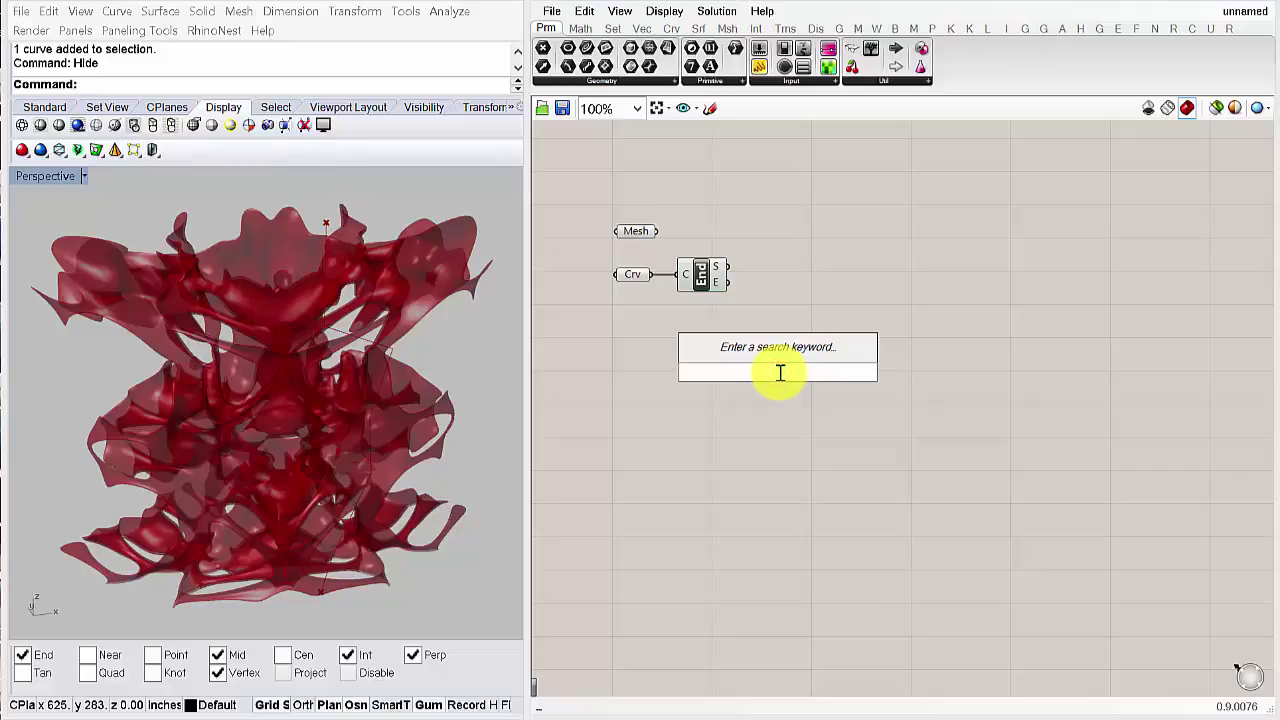
{"action": "type", "text": "xy"}
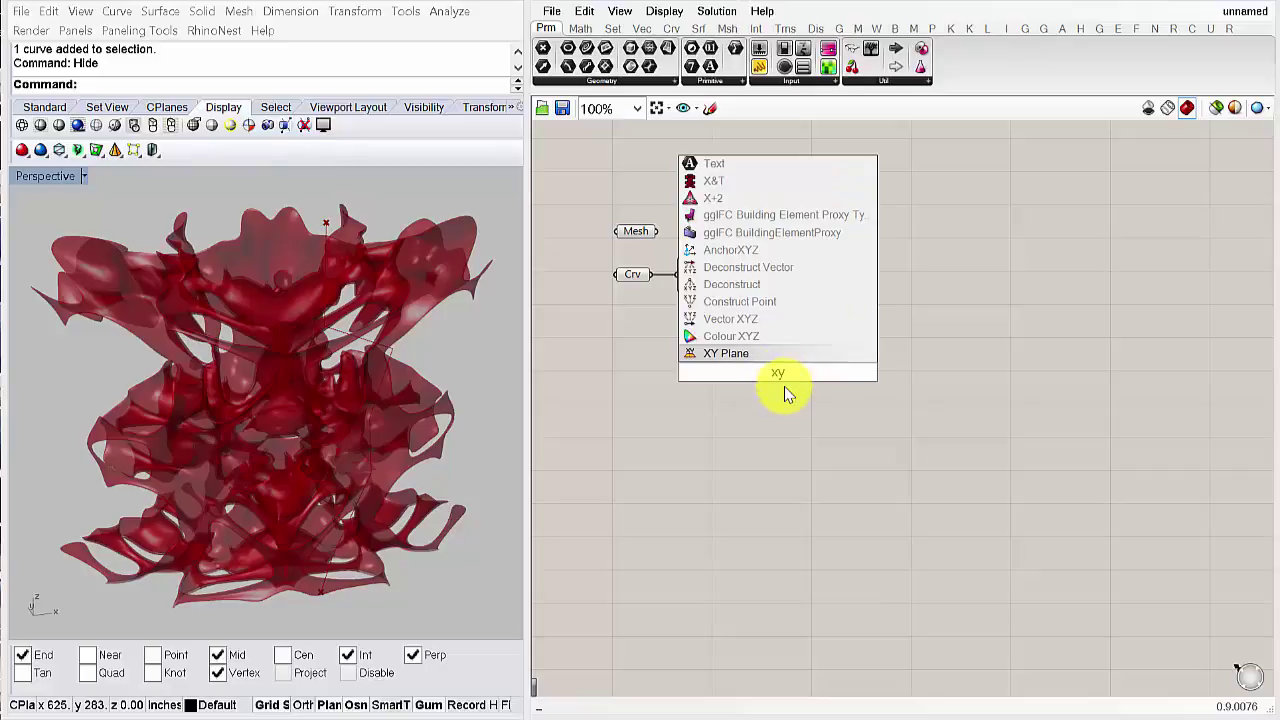
{"action": "left_click", "coordinate": [737, 356]}
{"action": "left_click_drag", "start_coordinate": [728, 283], "coordinate": [758, 370]}
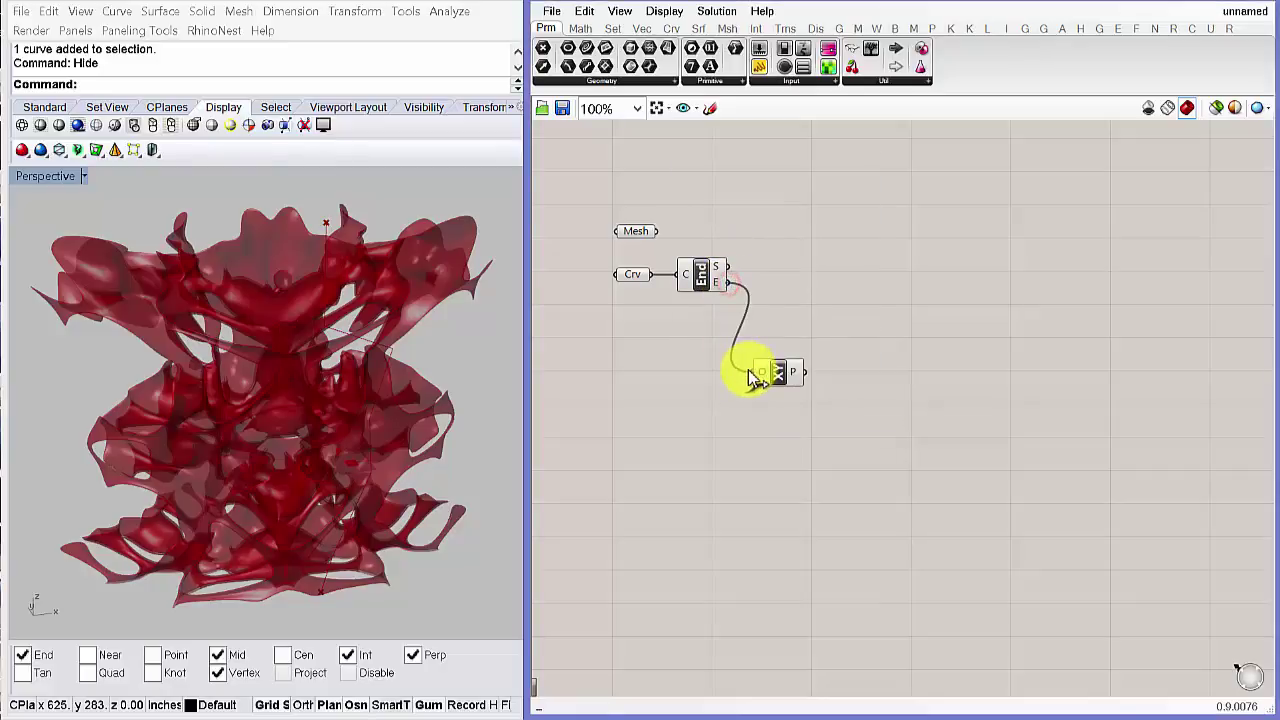
{"action": "left_click_drag", "start_coordinate": [728, 267], "coordinate": [773, 373]}
{"action": "left_click", "coordinate": [360, 642]}
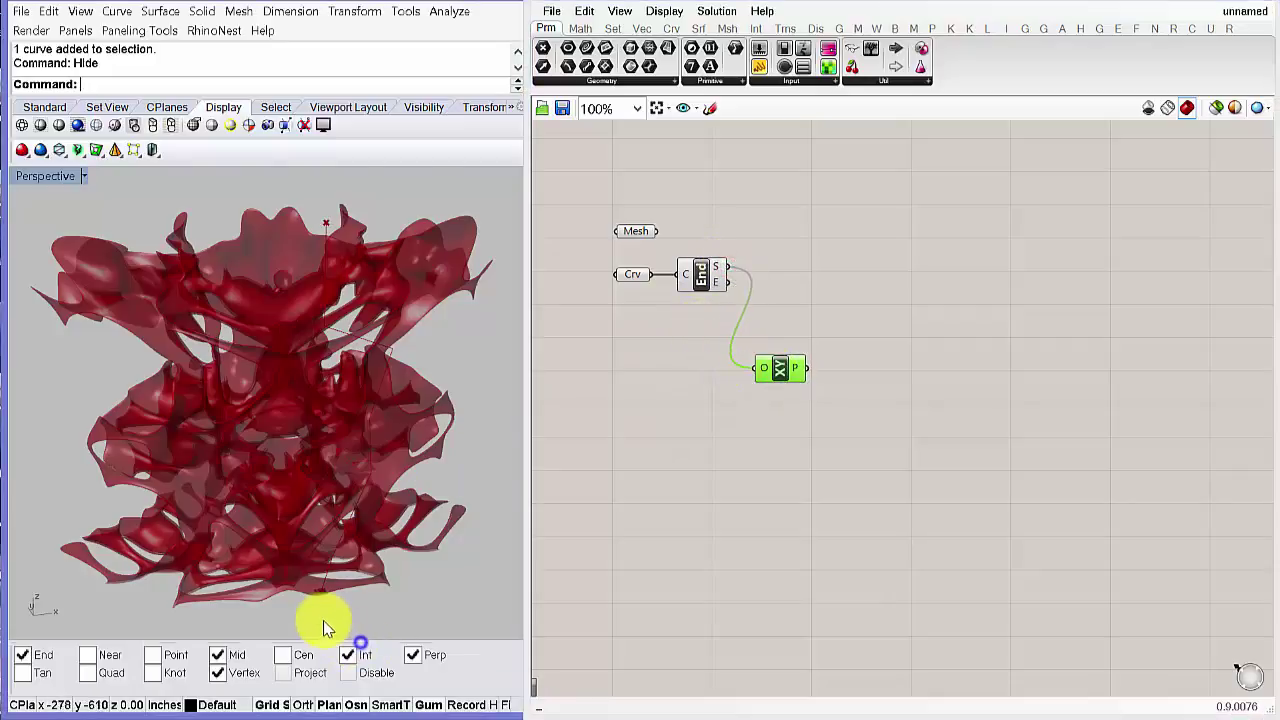
{"action": "scroll", "coordinate": [323, 618], "scroll_direction": "up", "scroll_amount": 6}
{"action": "scroll", "coordinate": [318, 562], "scroll_direction": "down", "scroll_amount": 6}
{"action": "scroll", "coordinate": [331, 533], "scroll_direction": "down", "scroll_amount": 2}
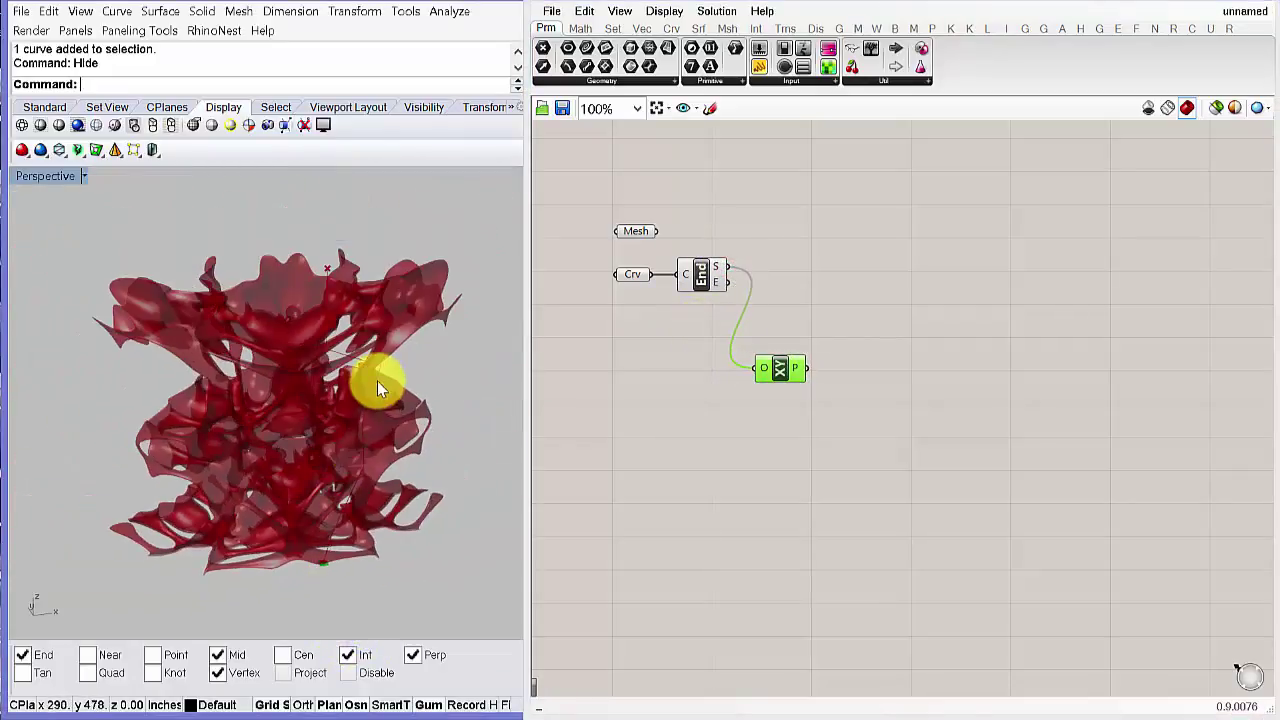
{"action": "scroll", "coordinate": [377, 382], "scroll_direction": "up", "scroll_amount": 3}
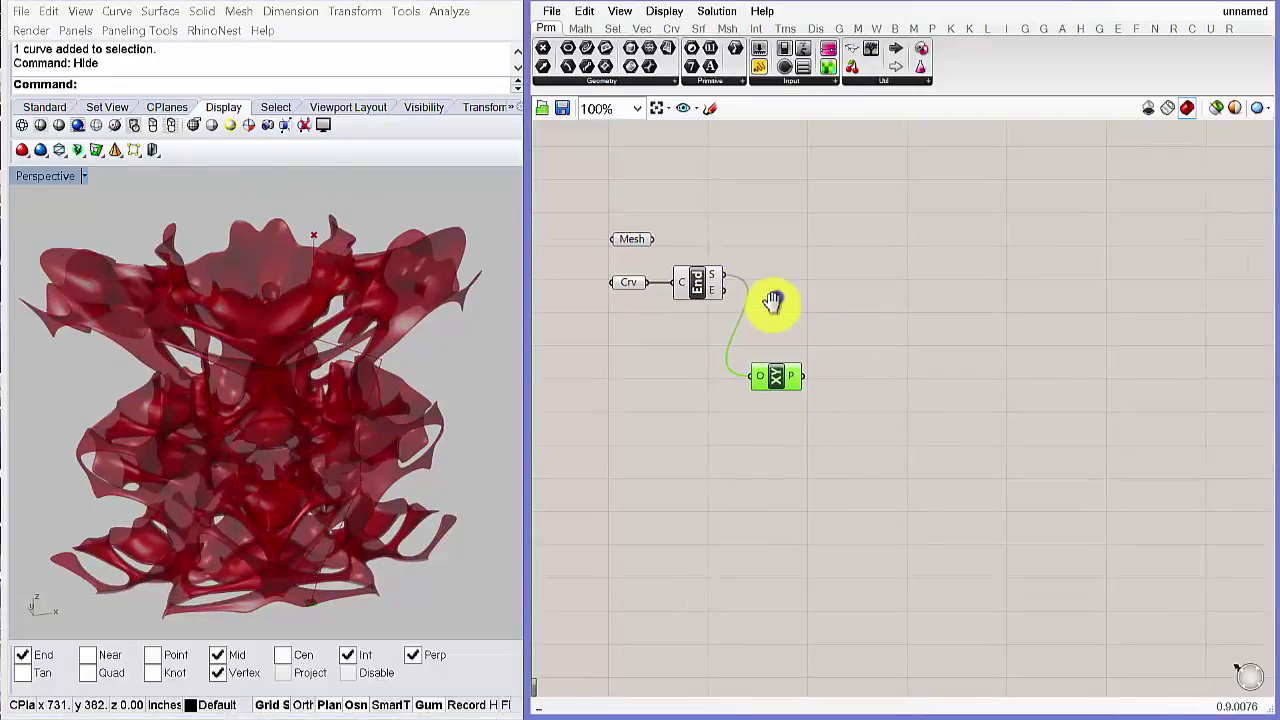
- Add an Explode component above the XY Plane component and connect the Curve parameter to its curve input
{"action": "right_click_drag", "start_coordinate": [774, 292], "coordinate": [777, 302]}
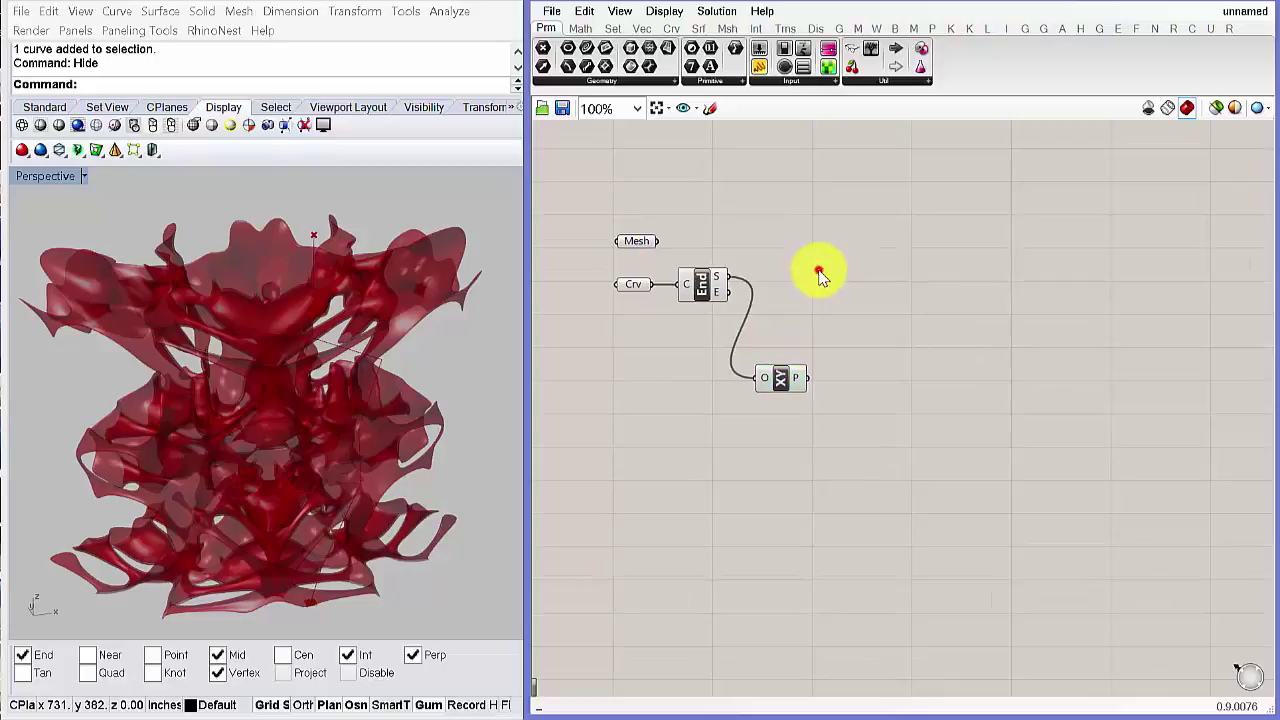
{"action": "double_click", "coordinate": [818, 272]}
{"action": "type", "text": "explode"}
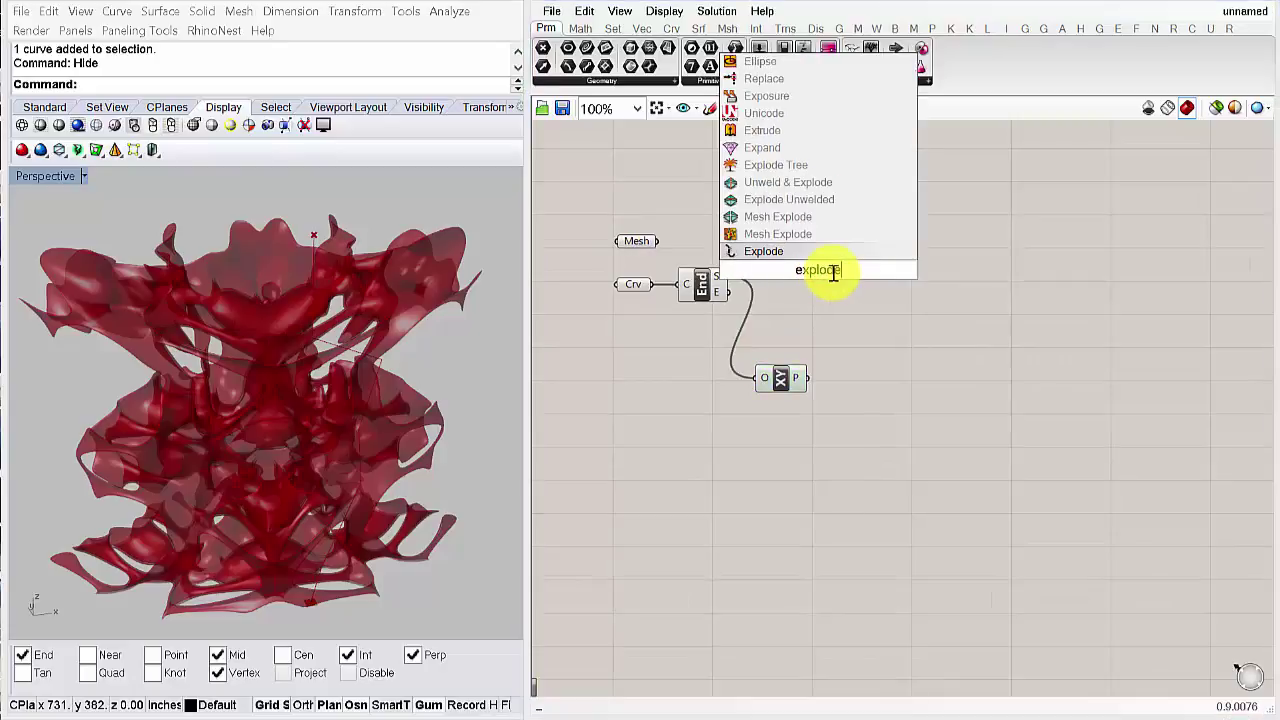
{"action": "left_click", "coordinate": [771, 251]}
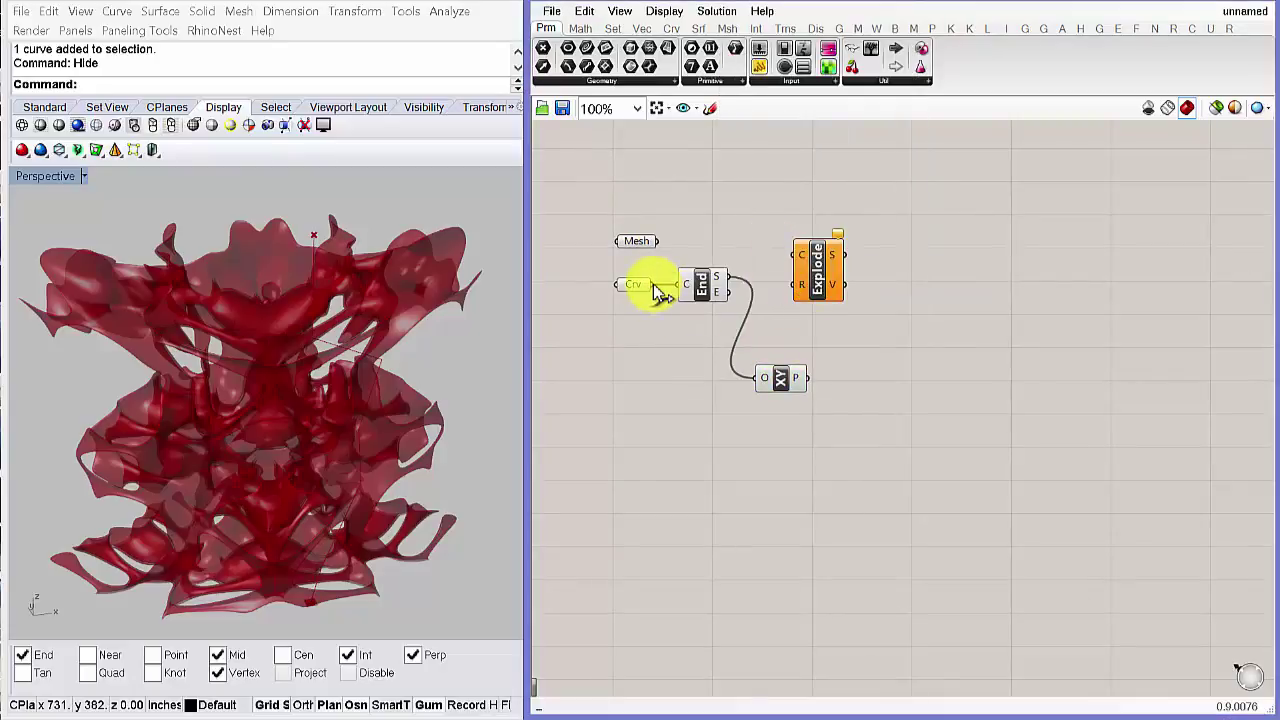
{"action": "left_click_drag", "start_coordinate": [651, 284], "coordinate": [797, 255]}
- Rearrange the End Points and XY Plane components side by side below the Explode component
{"action": "left_click_drag", "start_coordinate": [704, 290], "coordinate": [707, 316]}
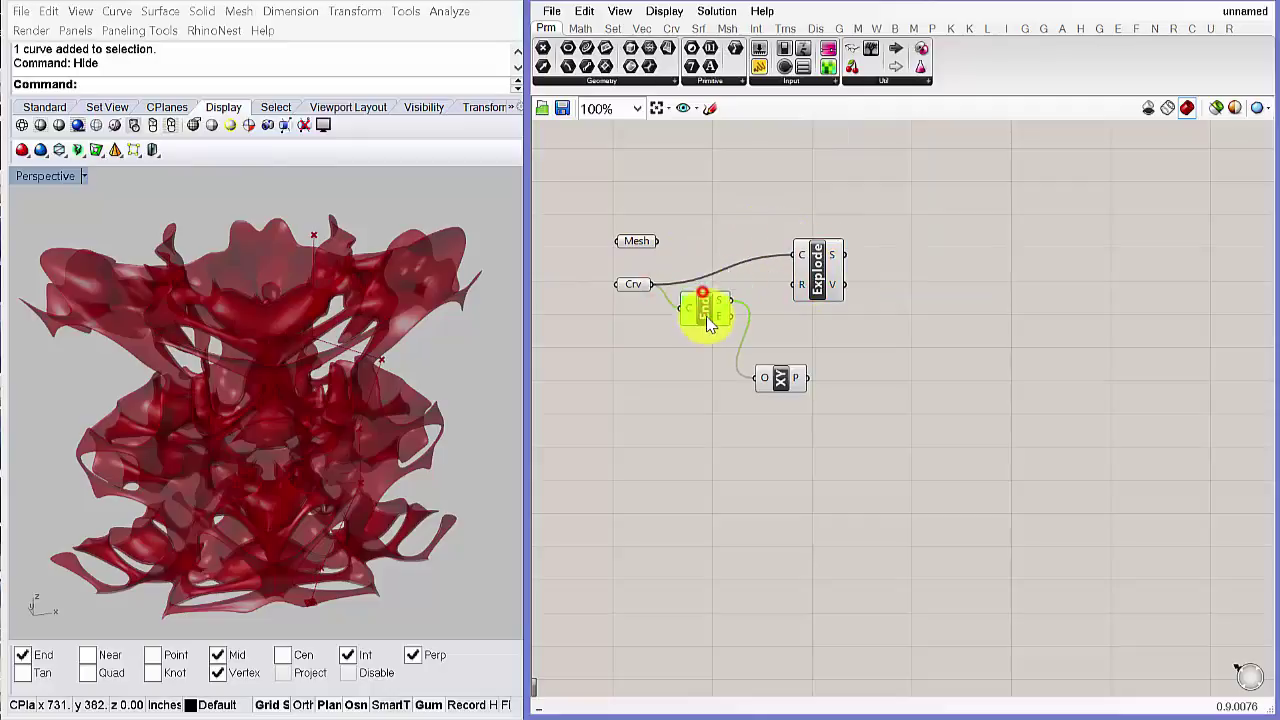
{"action": "left_click_drag", "start_coordinate": [779, 376], "coordinate": [785, 360]}
{"action": "left_click_drag", "start_coordinate": [707, 300], "coordinate": [709, 346]}
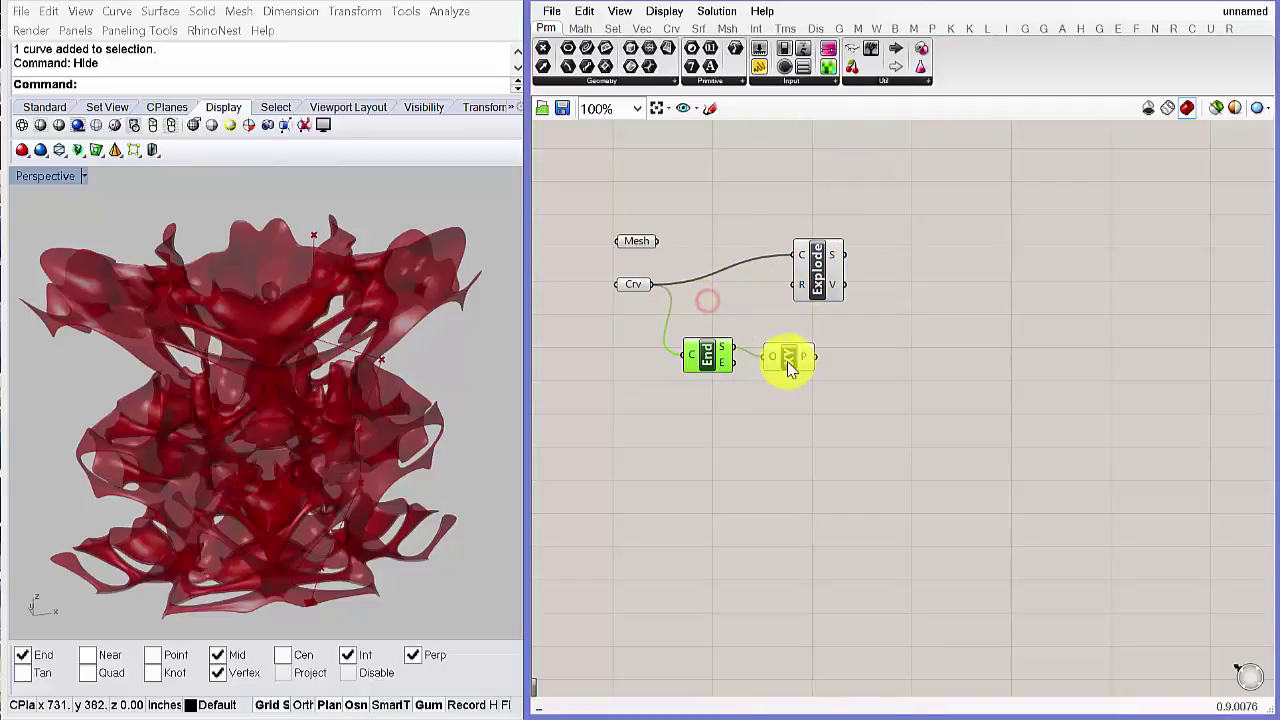
{"action": "left_click_drag", "start_coordinate": [788, 362], "coordinate": [779, 359]}
- Add a Nurbs Curve component and feed it the vertices from the Explode component
{"action": "right_click_drag", "start_coordinate": [862, 379], "coordinate": [845, 369]}
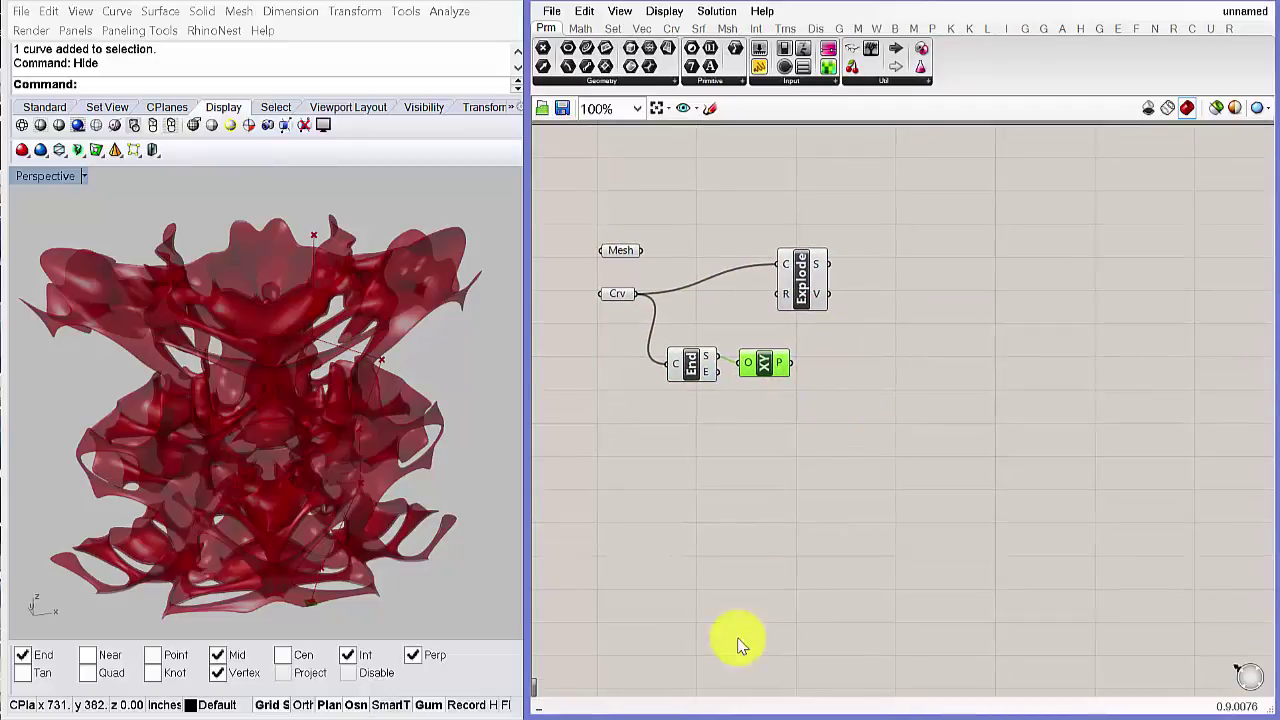
{"action": "double_click", "coordinate": [902, 324]}
{"action": "type", "text": "nurbs"}
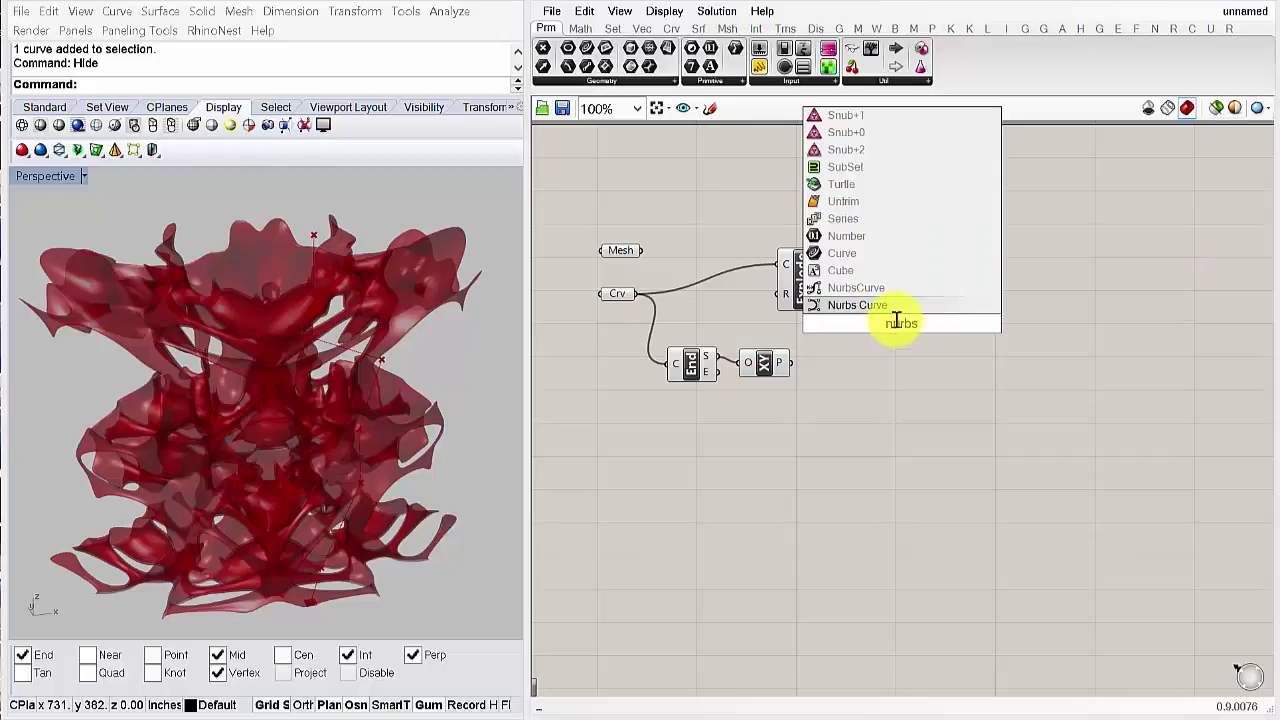
{"action": "left_click", "coordinate": [862, 306]}
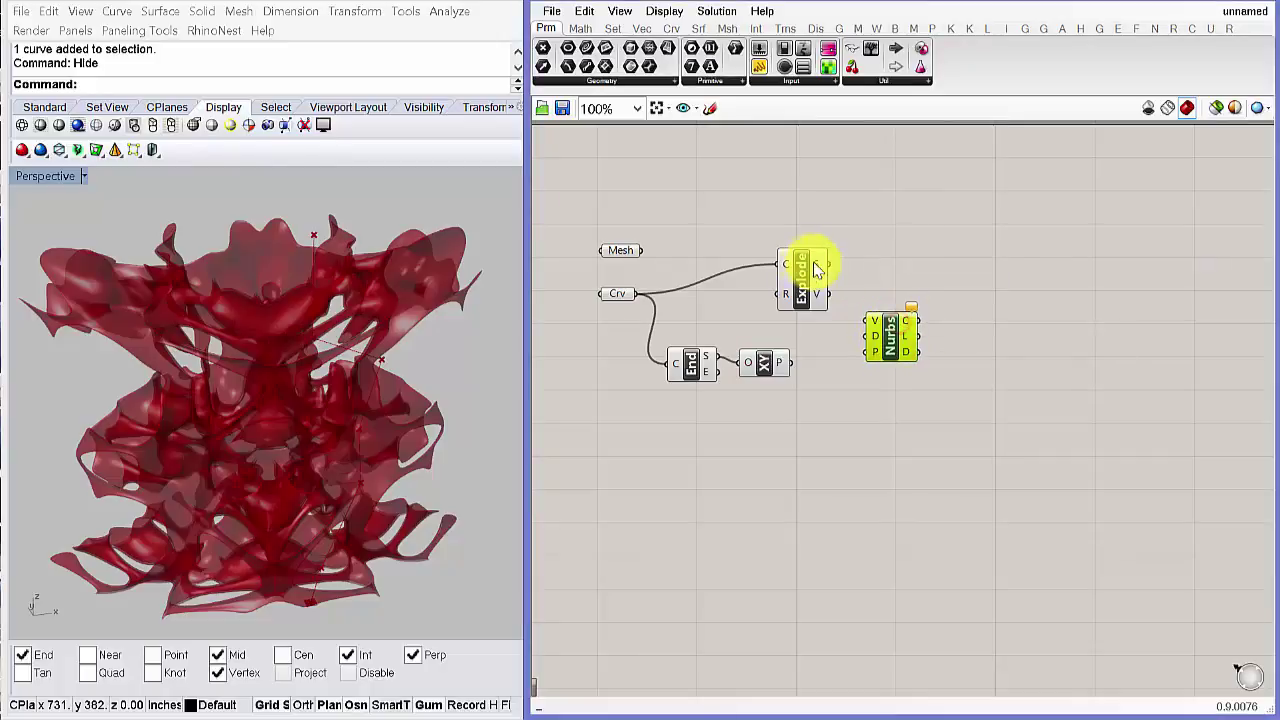
{"action": "left_click_drag", "start_coordinate": [826, 292], "coordinate": [868, 321]}
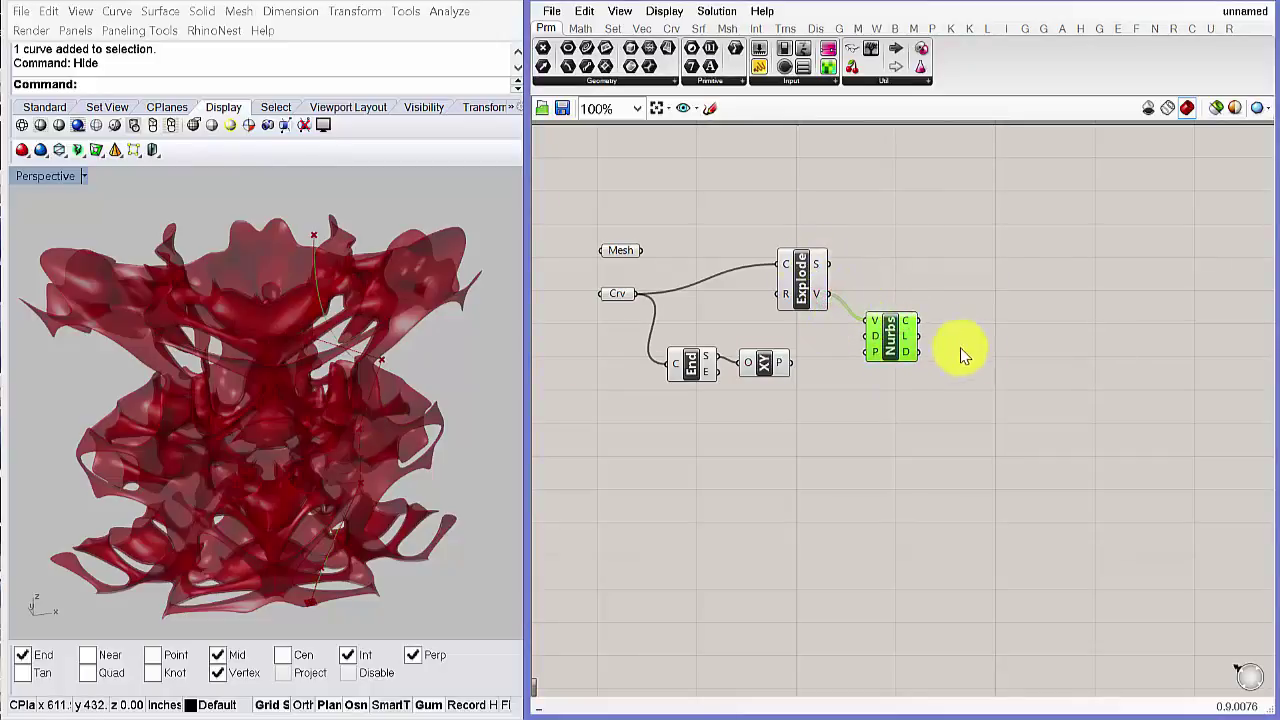
{"action": "right_click_drag", "start_coordinate": [290, 460], "coordinate": [300, 430]}
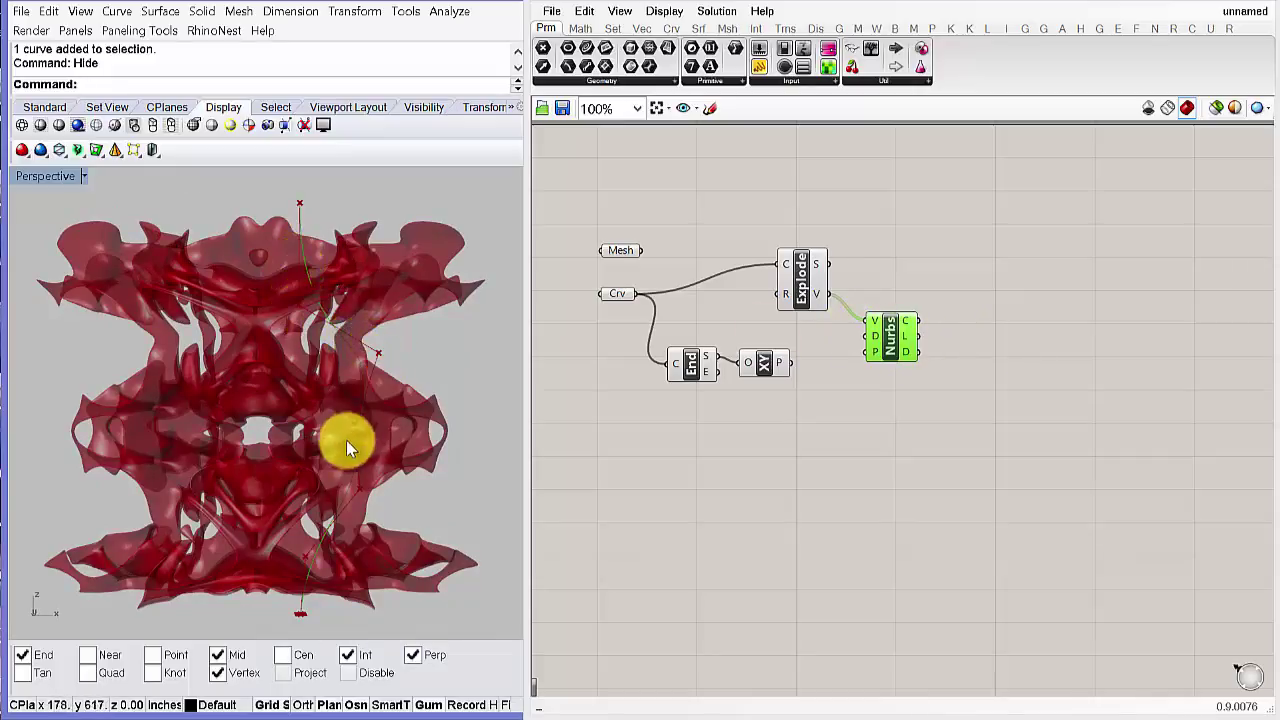
{"action": "right_click_drag", "start_coordinate": [370, 434], "coordinate": [331, 451]}
{"action": "mouse_move", "coordinate": [303, 322]}
{"action": "right_mouse_down"}
{"action": "mouse_move", "coordinate": [271, 343]}
{"action": "mouse_move", "coordinate": [309, 343]}
{"action": "mouse_move", "coordinate": [305, 297]}
{"action": "right_mouse_up"}
{"action": "right_click_drag", "start_coordinate": [351, 412], "coordinate": [385, 428]}
{"action": "left_click", "coordinate": [884, 393]}
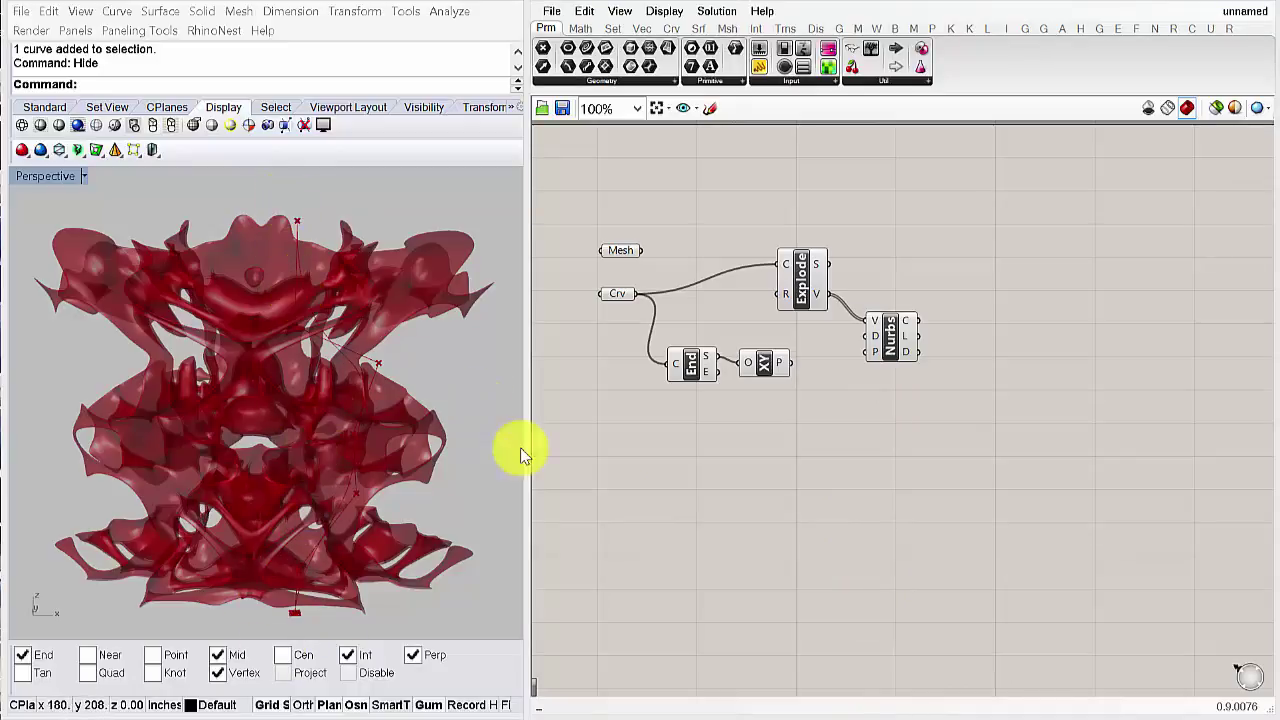
- Add a Move component below the Nurbs Curve component and connect the XY plane as its geometry
{"action": "right_click_drag", "start_coordinate": [792, 455], "coordinate": [807, 458]}
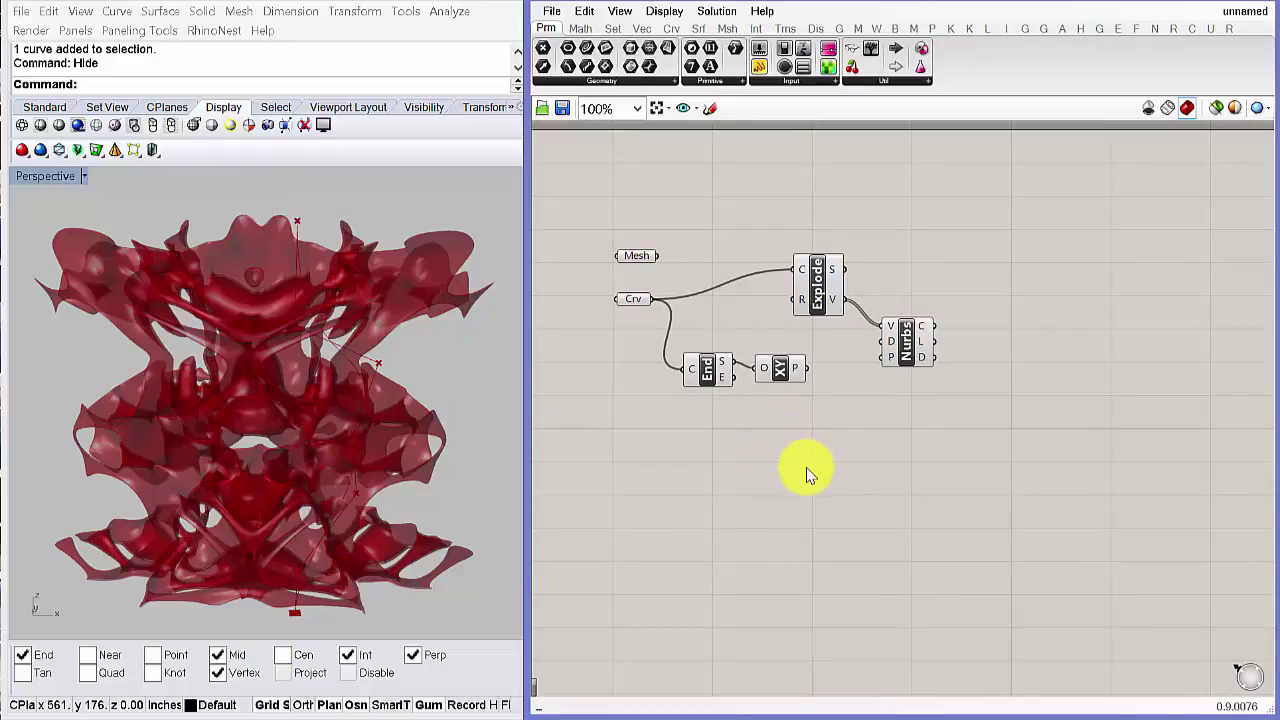
{"action": "double_click", "coordinate": [808, 474]}
{"action": "type", "text": "move"}
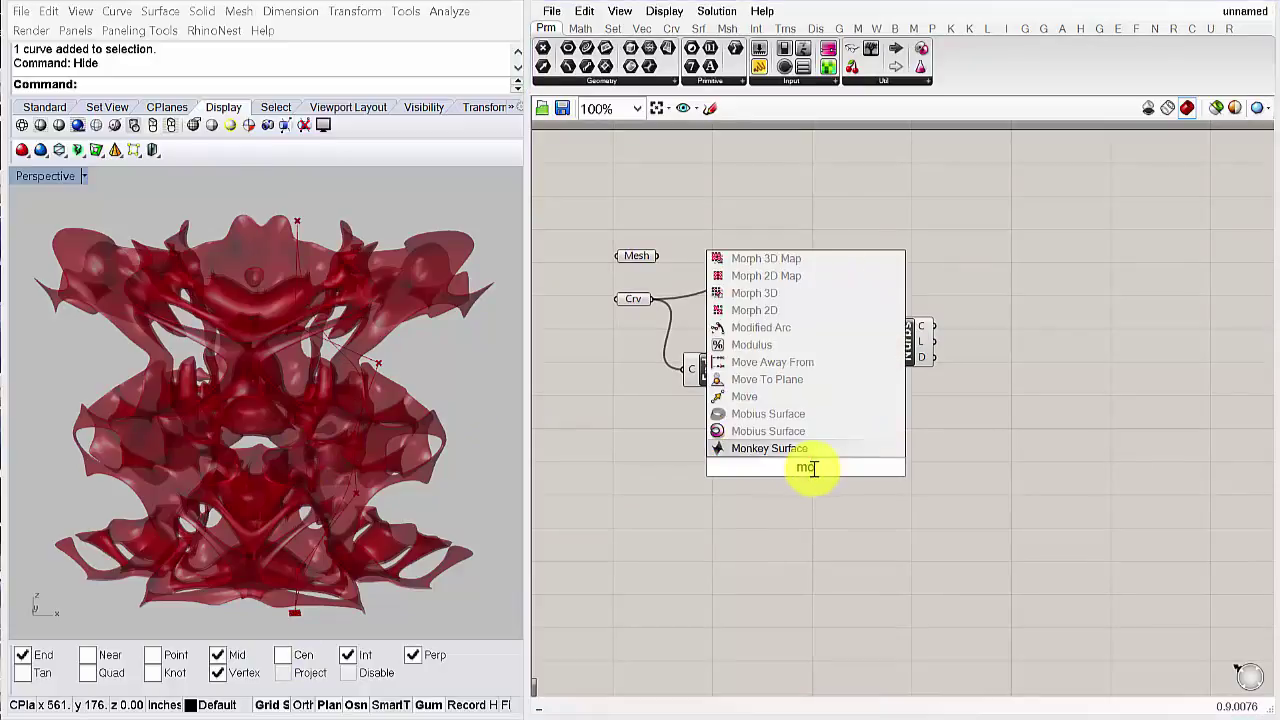
{"action": "left_click", "coordinate": [757, 449]}
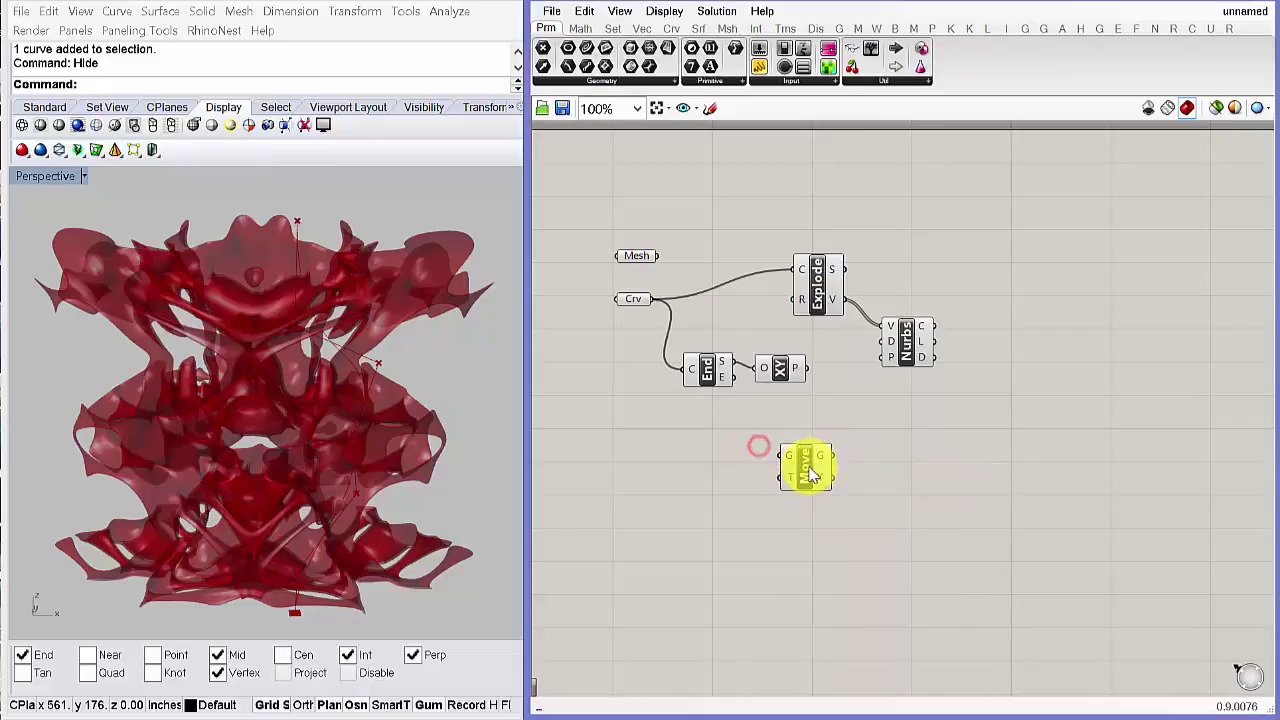
{"action": "left_click_drag", "start_coordinate": [808, 467], "coordinate": [888, 461]}
{"action": "left_click_drag", "start_coordinate": [806, 368], "coordinate": [856, 447]}
- Add a Unit Z vector as the Move component's translation and place the two components close together
{"action": "double_click", "coordinate": [797, 500]}
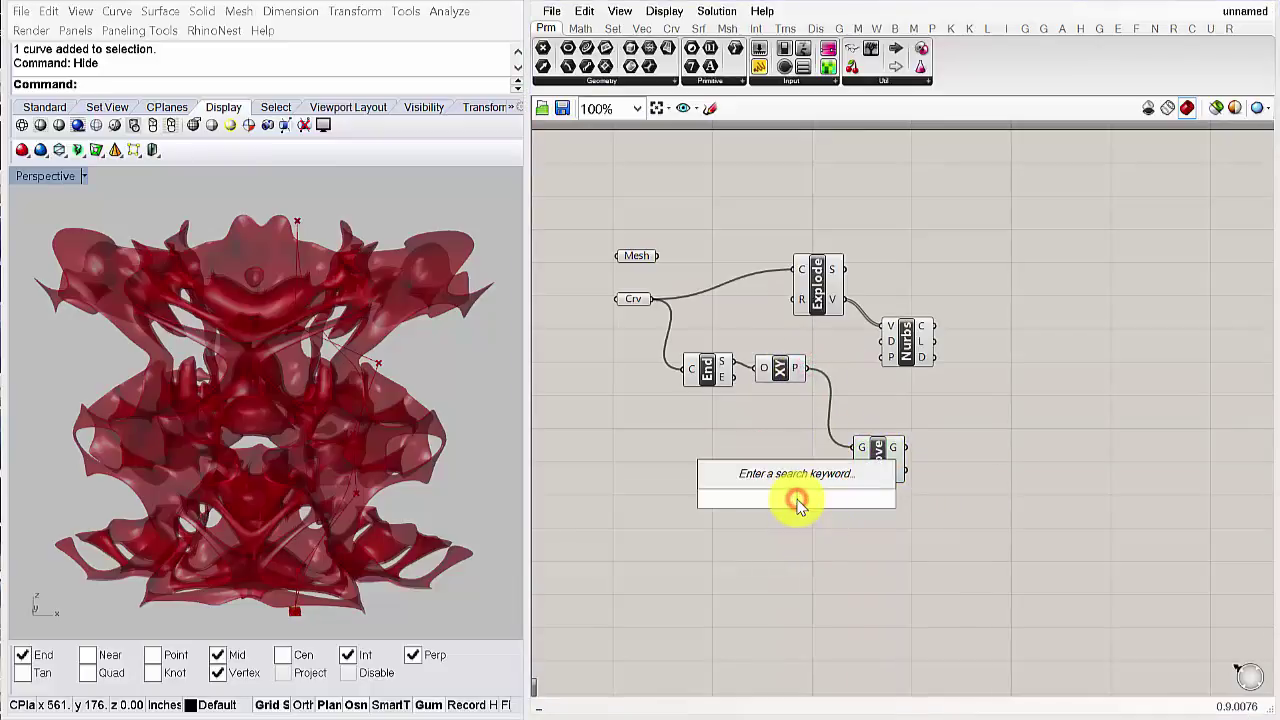
{"action": "type", "text": "unit z"}
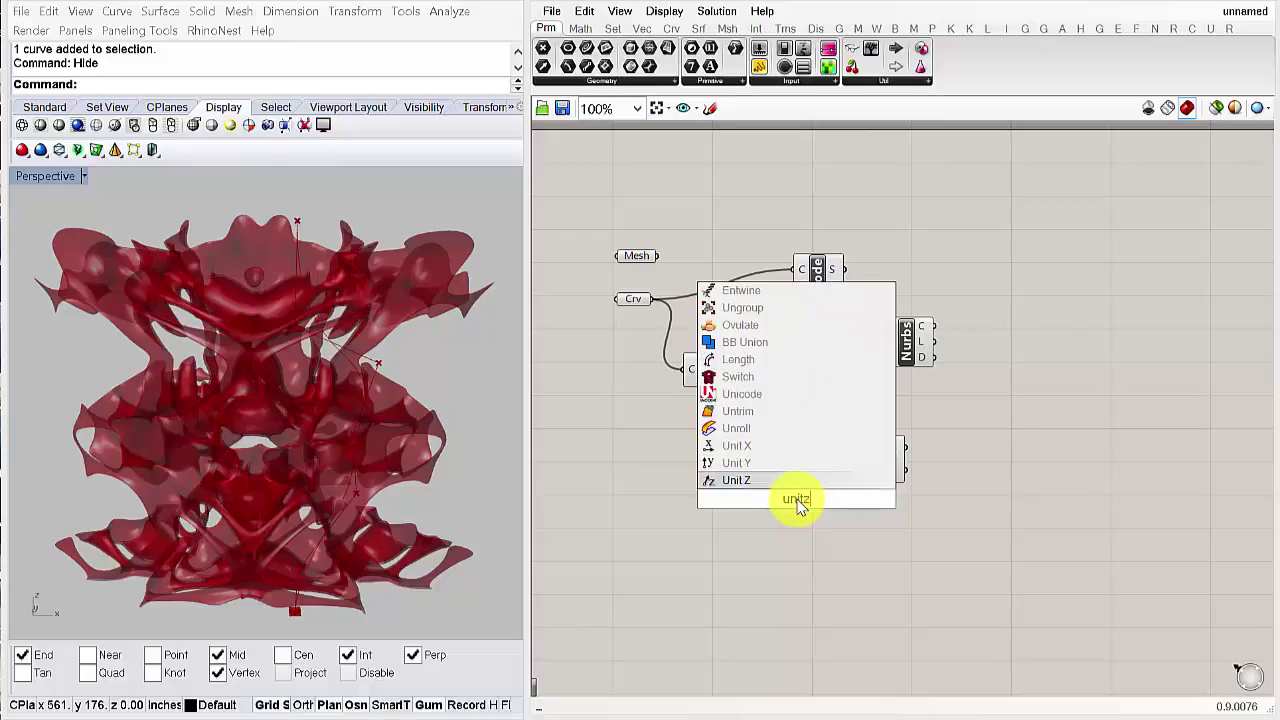
{"action": "left_click", "coordinate": [737, 480]}
{"action": "left_click_drag", "start_coordinate": [820, 499], "coordinate": [857, 468]}
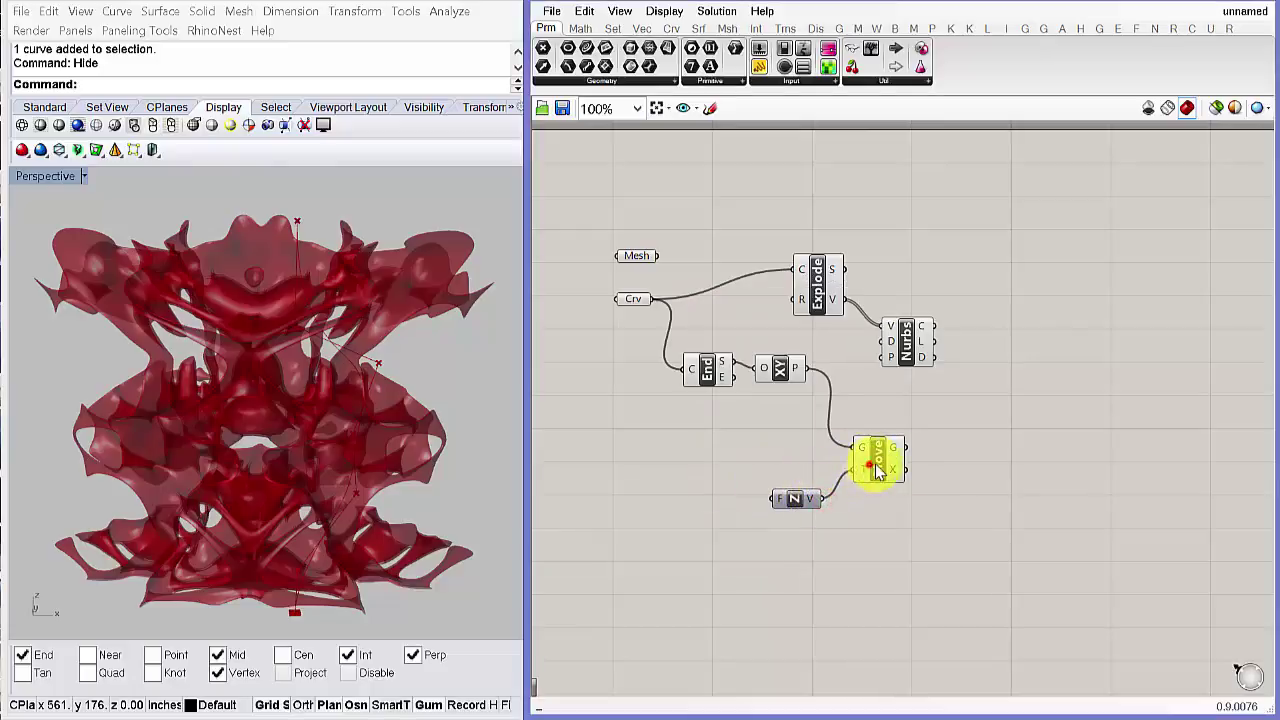
{"action": "left_click_drag", "start_coordinate": [803, 512], "coordinate": [834, 499]}
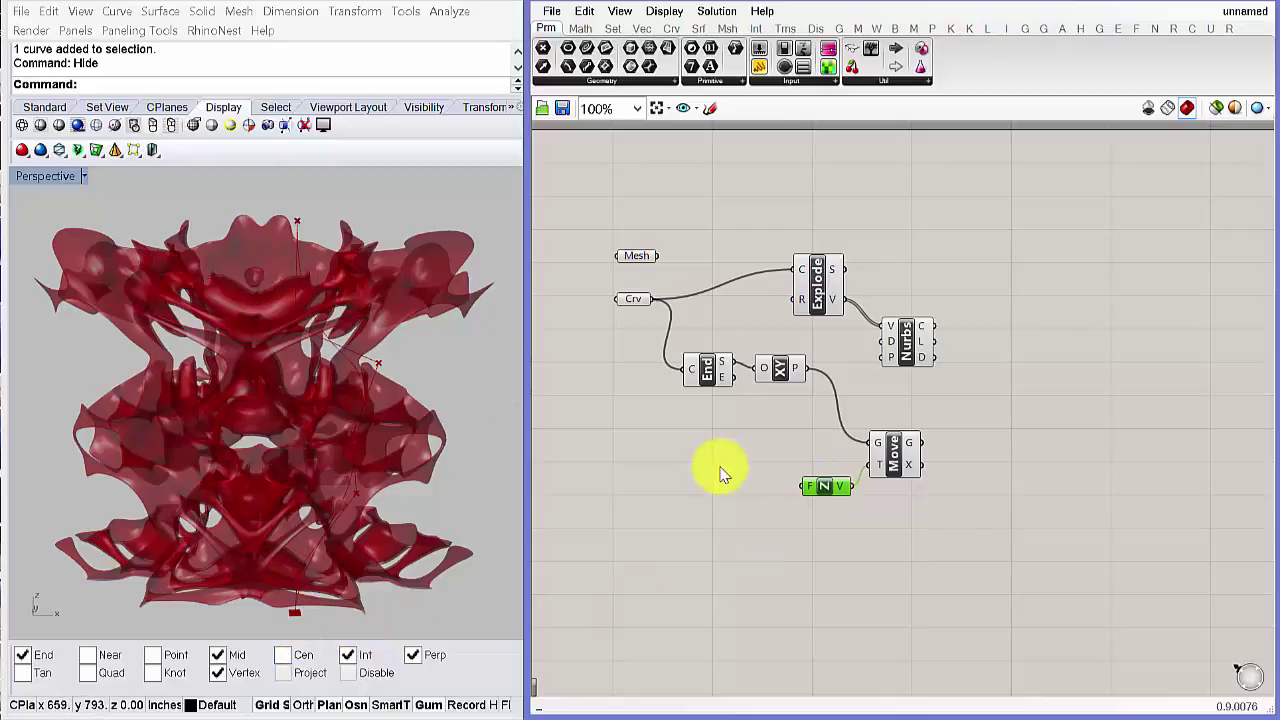
- Add a Series component below the Unit Z component and connect the XY Plane output to its start input
{"action": "double_click", "coordinate": [756, 538]}
{"action": "type", "text": "series"}
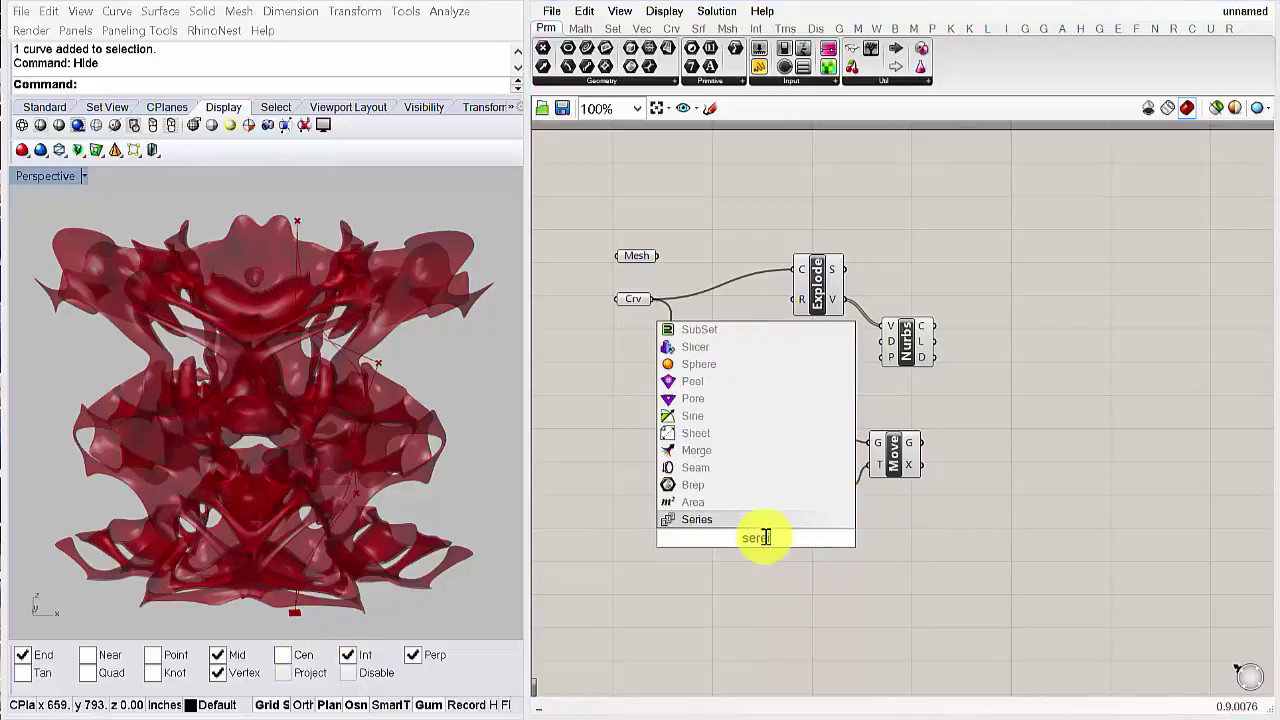
{"action": "left_click", "coordinate": [723, 521]}
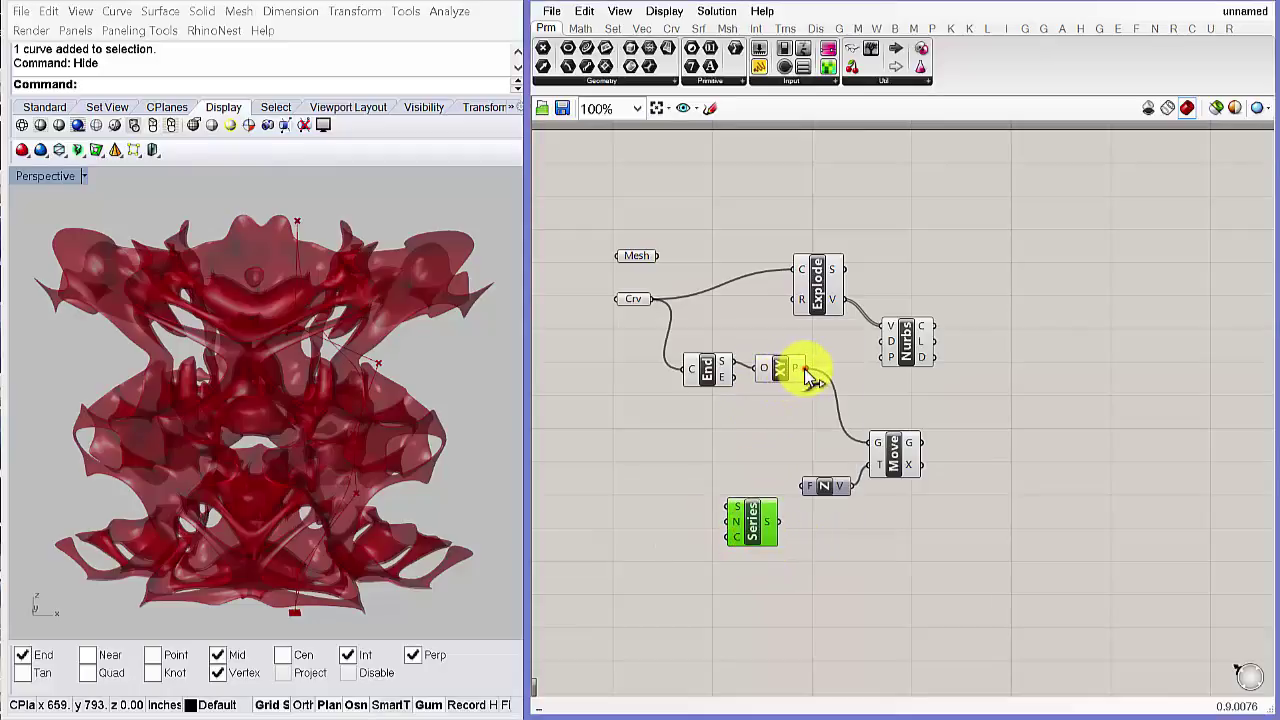
{"action": "left_click_drag", "start_coordinate": [806, 370], "coordinate": [764, 526]}
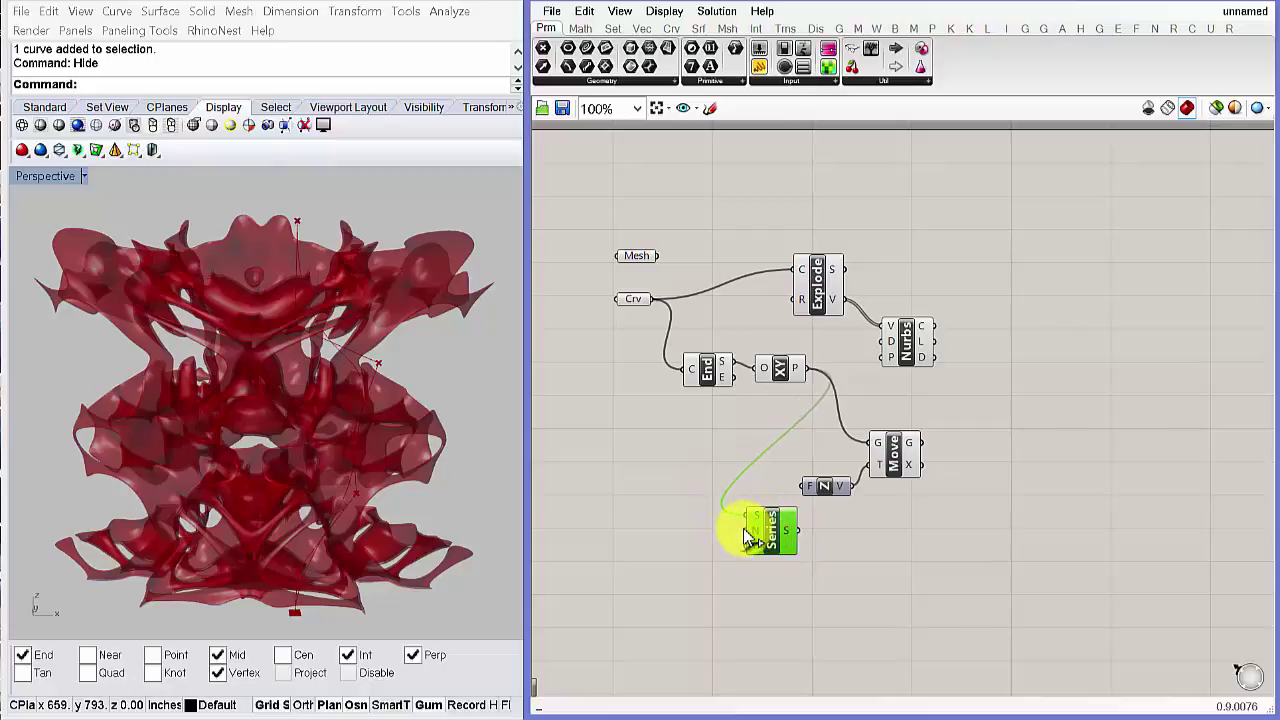
- Add a 0 to 100 integer slider, connect it to the Series component's count input, and set it to 27
{"action": "double_click", "coordinate": [669, 566]}
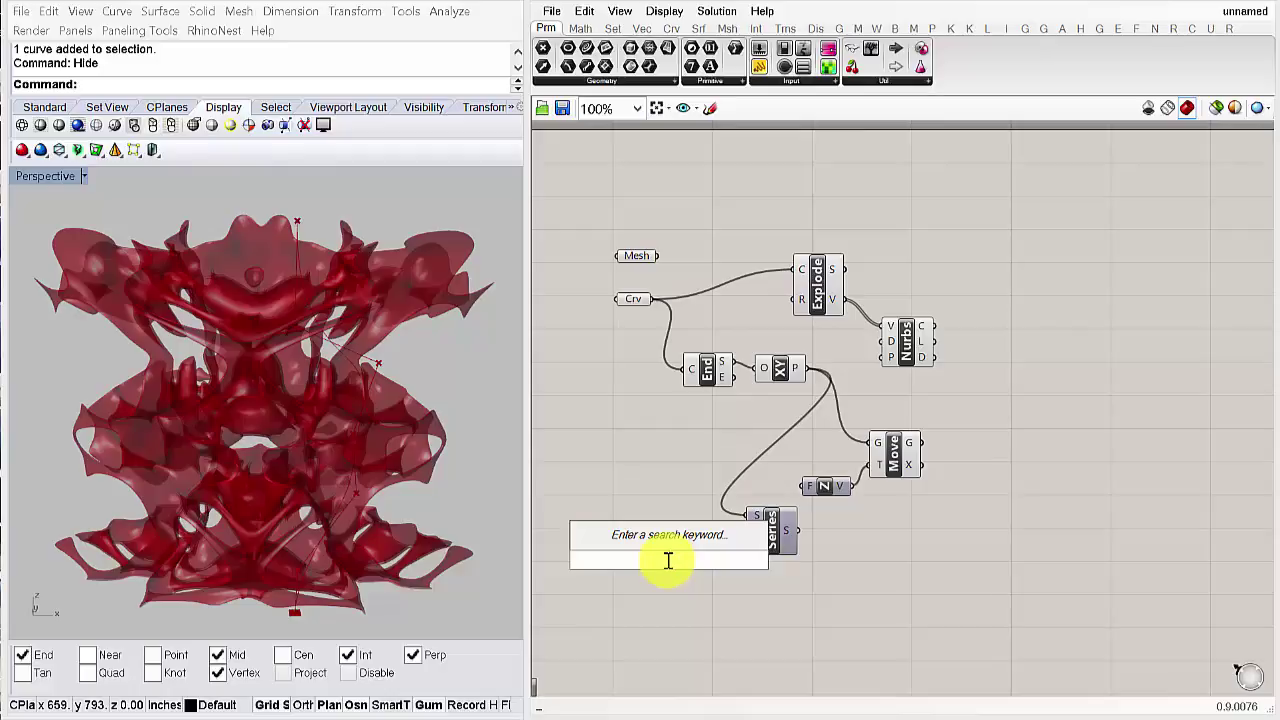
{"action": "type", "text": "0"}
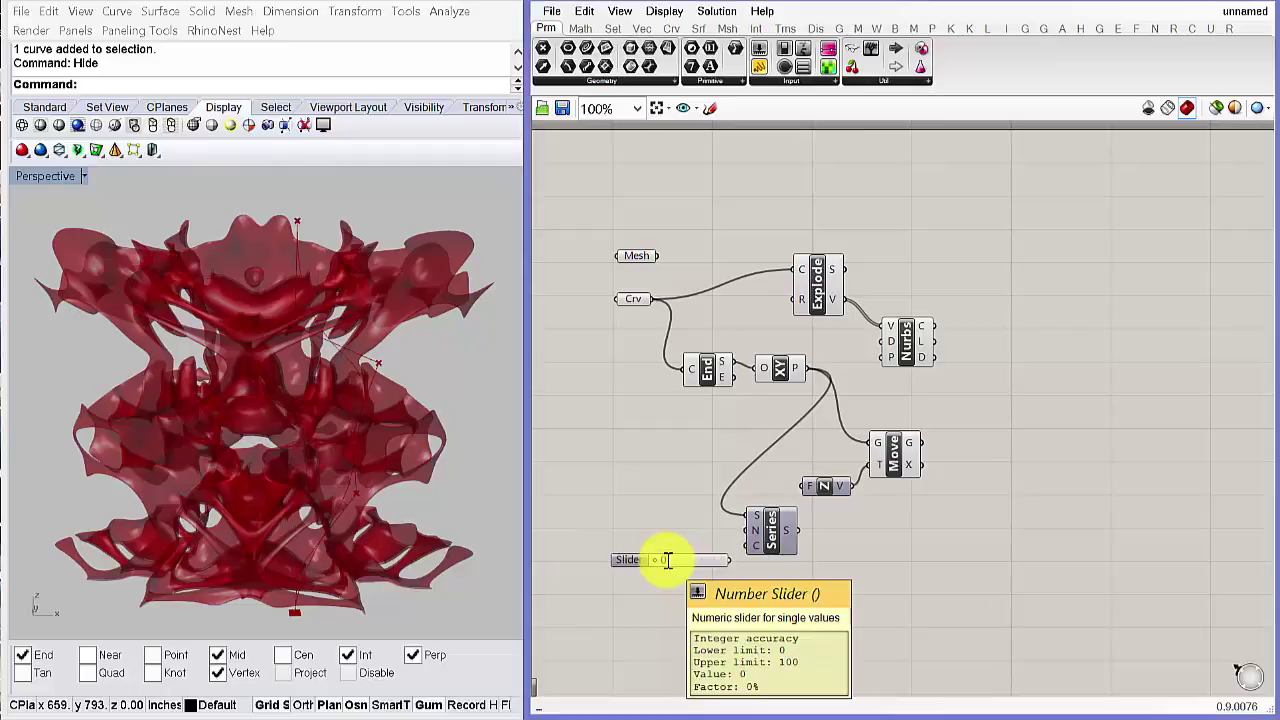
{"action": "key", "text": "Return"}
{"action": "left_click_drag", "start_coordinate": [727, 565], "coordinate": [749, 545]}
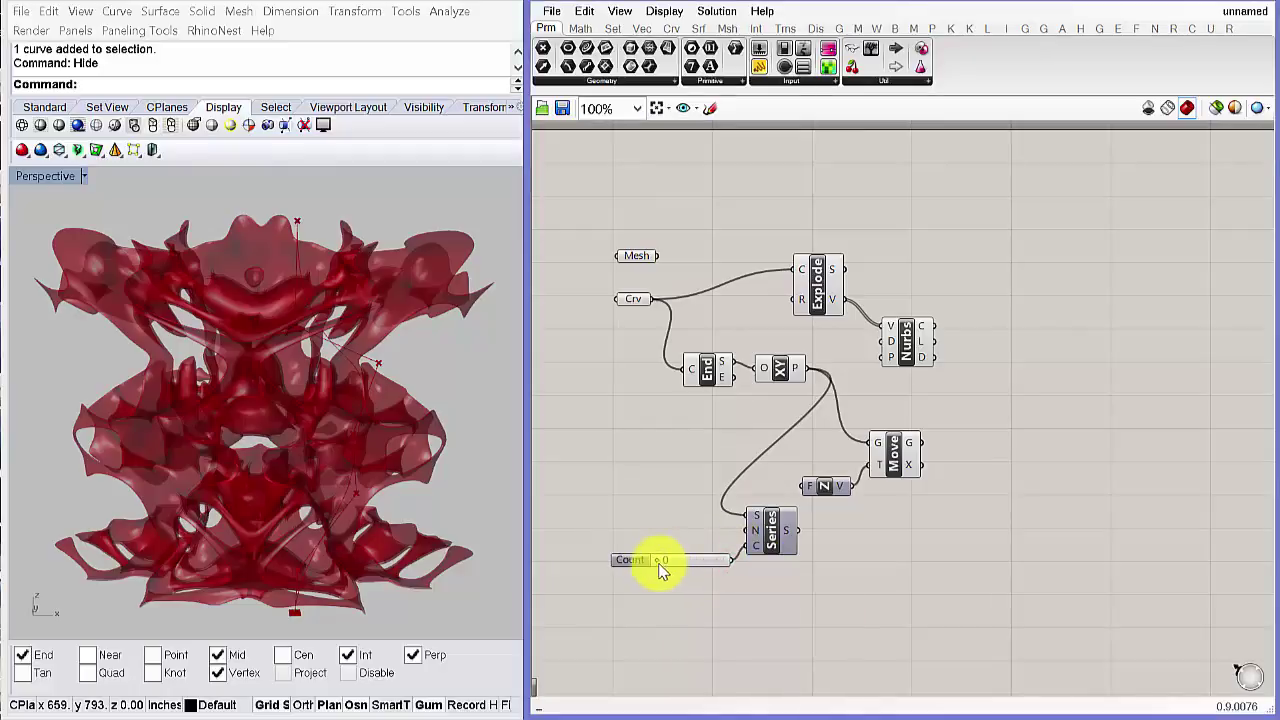
{"action": "left_click_drag", "start_coordinate": [665, 564], "coordinate": [626, 582]}
- Place a copy of the count slider above it, connect it to the Series component's step input, and set it to 28
{"action": "mouse_move", "coordinate": [758, 537]}
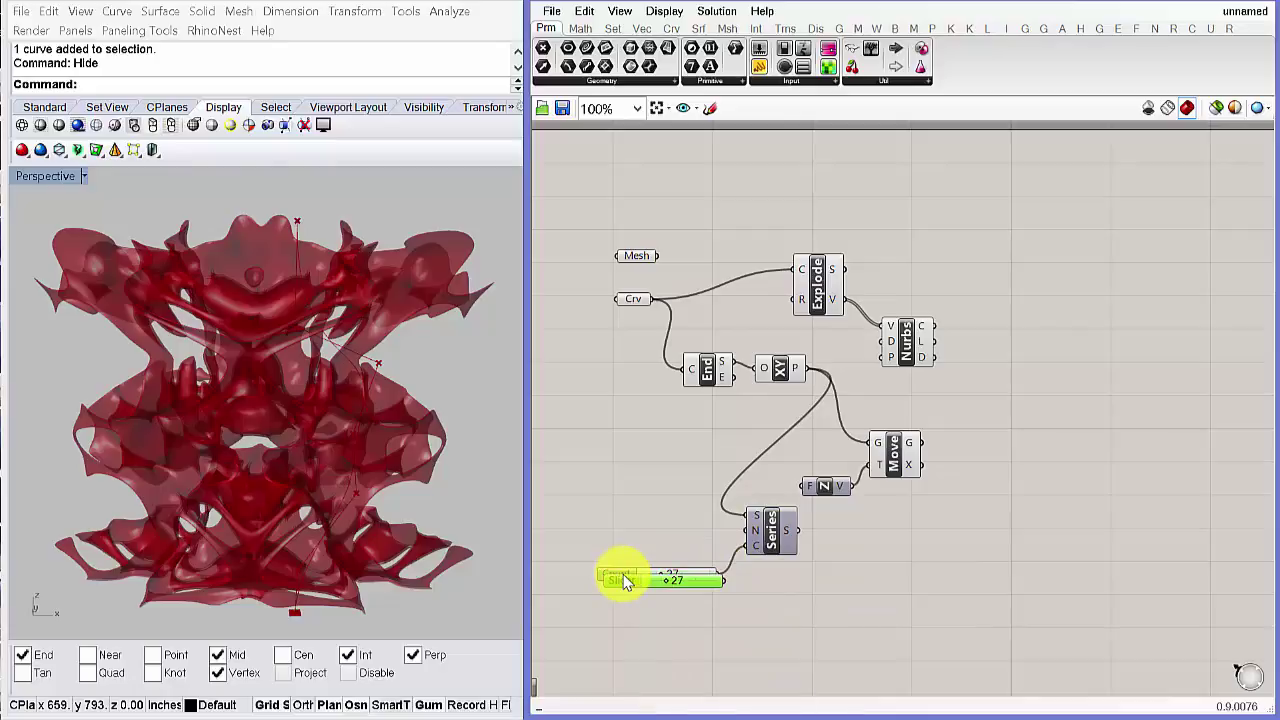
{"action": "left_click_drag", "start_coordinate": [622, 578], "coordinate": [622, 536]}
{"action": "left_click_drag", "start_coordinate": [718, 541], "coordinate": [746, 531]}
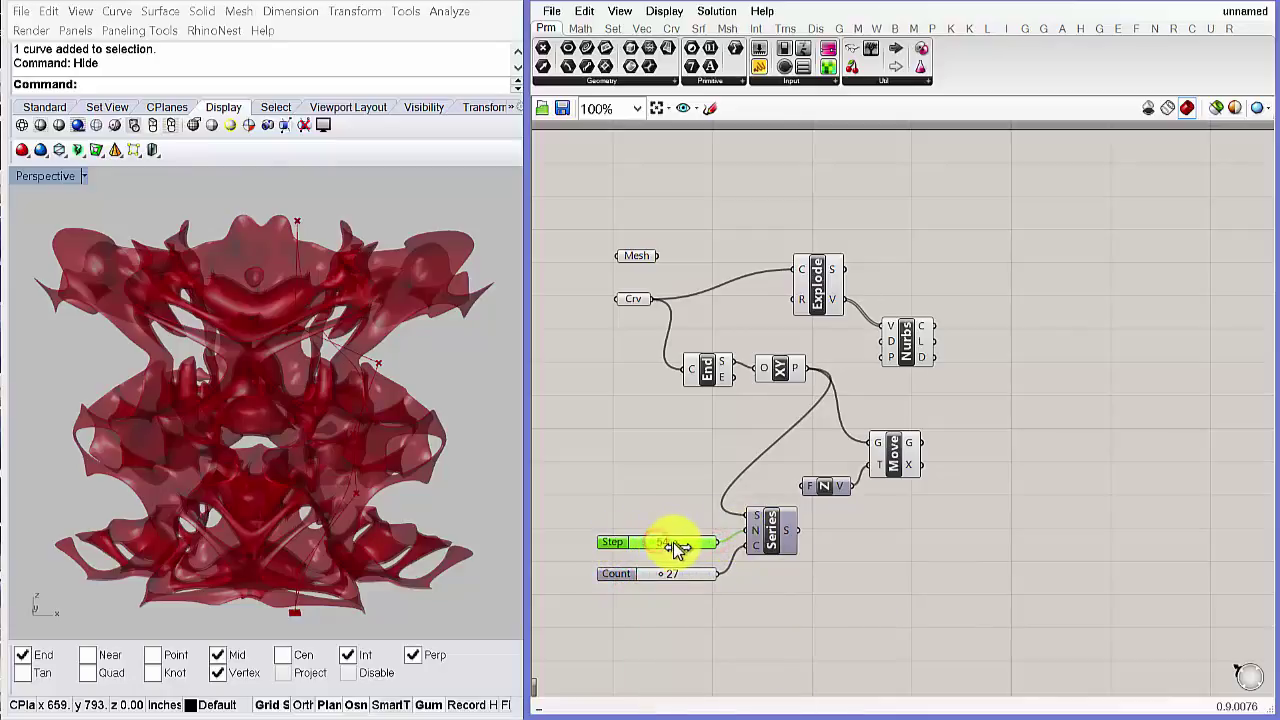
{"action": "left_click", "coordinate": [766, 525]}
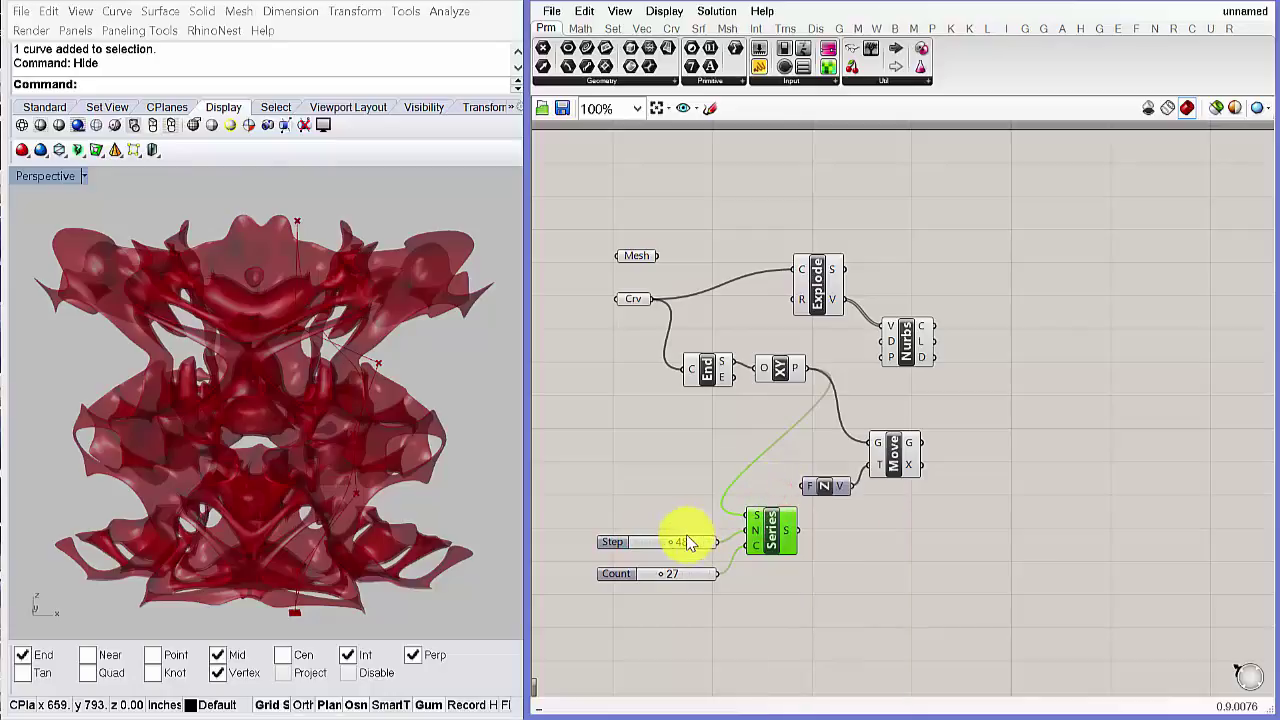
{"action": "left_click_drag", "start_coordinate": [677, 545], "coordinate": [653, 545]}
- Connect the Series output to the Unit Z component's factor input, with the Series component placed closer to the sliders
{"action": "right_click_drag", "start_coordinate": [814, 531], "coordinate": [765, 530]}
{"action": "left_click", "coordinate": [791, 528]}
{"action": "left_click", "coordinate": [722, 538]}
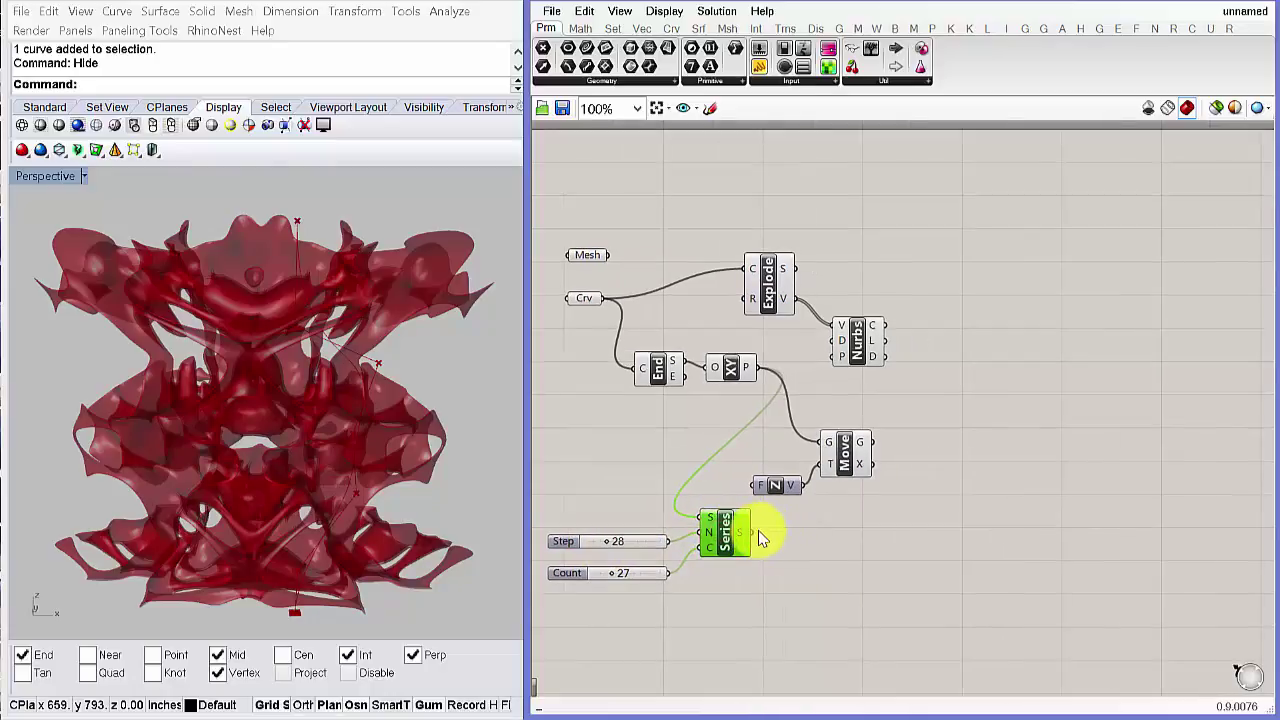
{"action": "left_click_drag", "start_coordinate": [753, 532], "coordinate": [720, 538]}
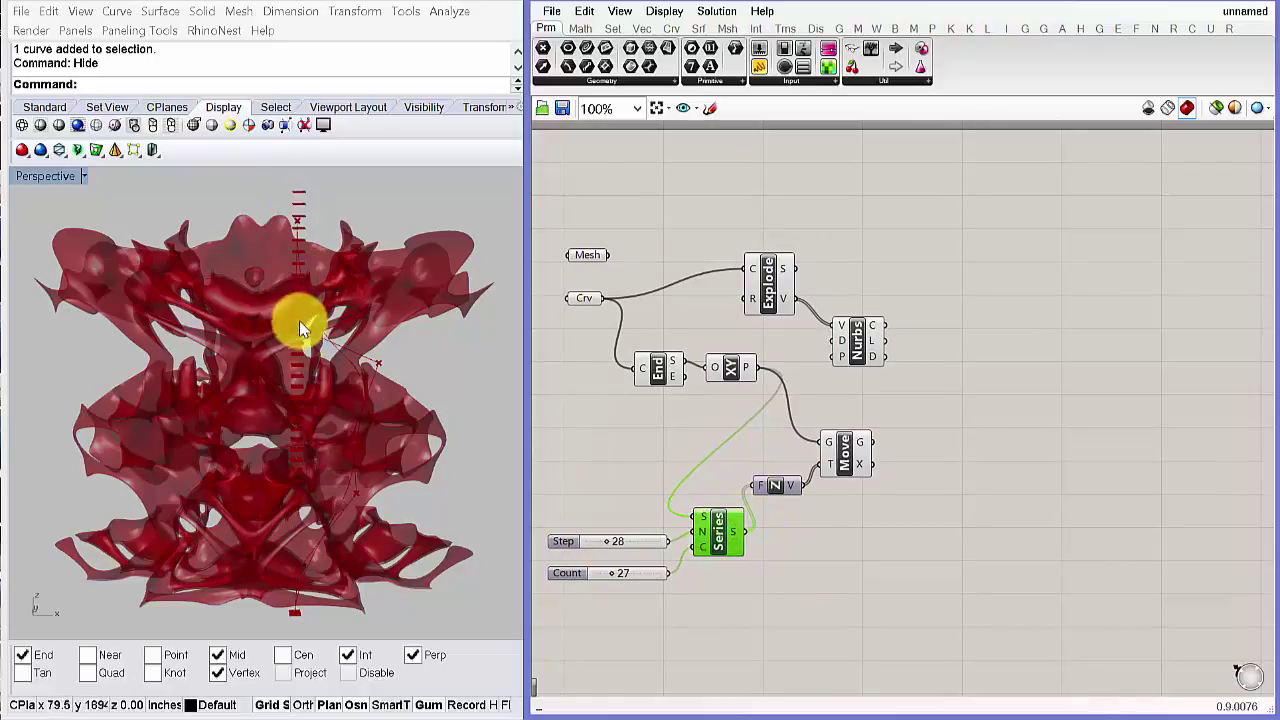
{"action": "right_click_drag", "start_coordinate": [284, 555], "coordinate": [330, 540]}
- Adjust the plane spacing against the model by setting the Series step to 30 and the count to 24
{"action": "scroll", "coordinate": [660, 530], "scroll_direction": "up", "scroll_amount": 5}
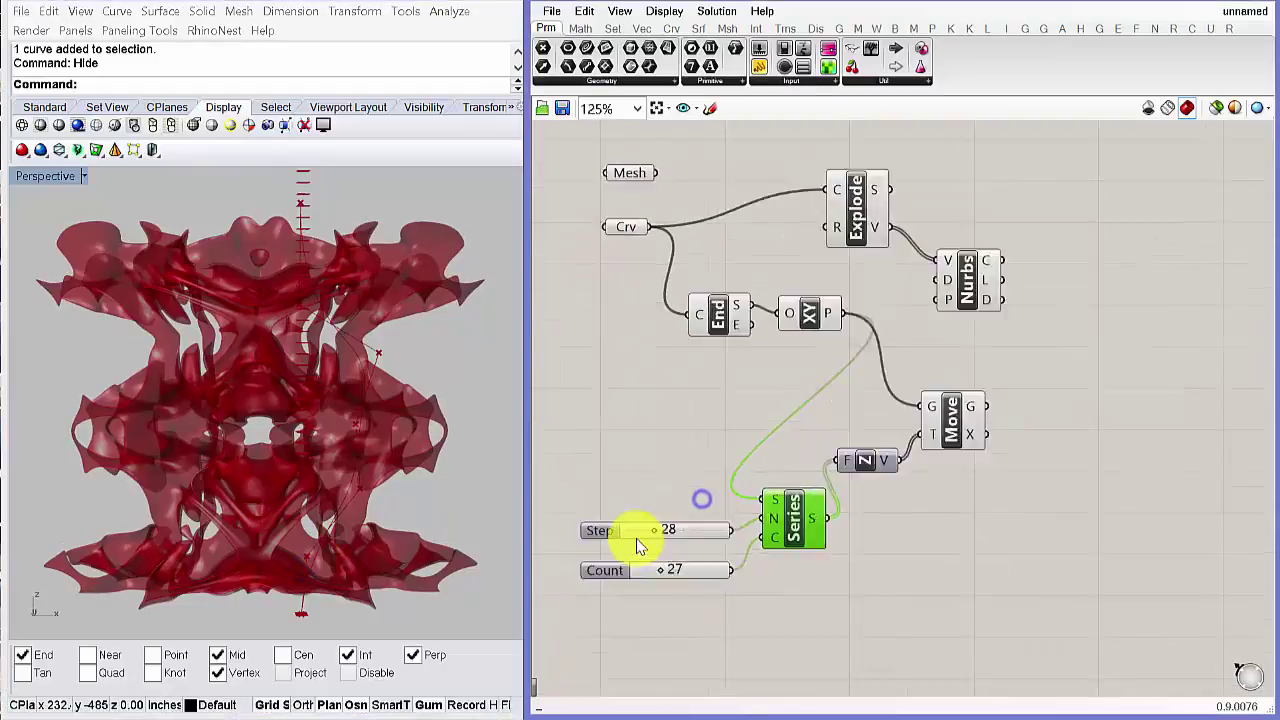
{"action": "left_click_drag", "start_coordinate": [663, 527], "coordinate": [675, 532]}
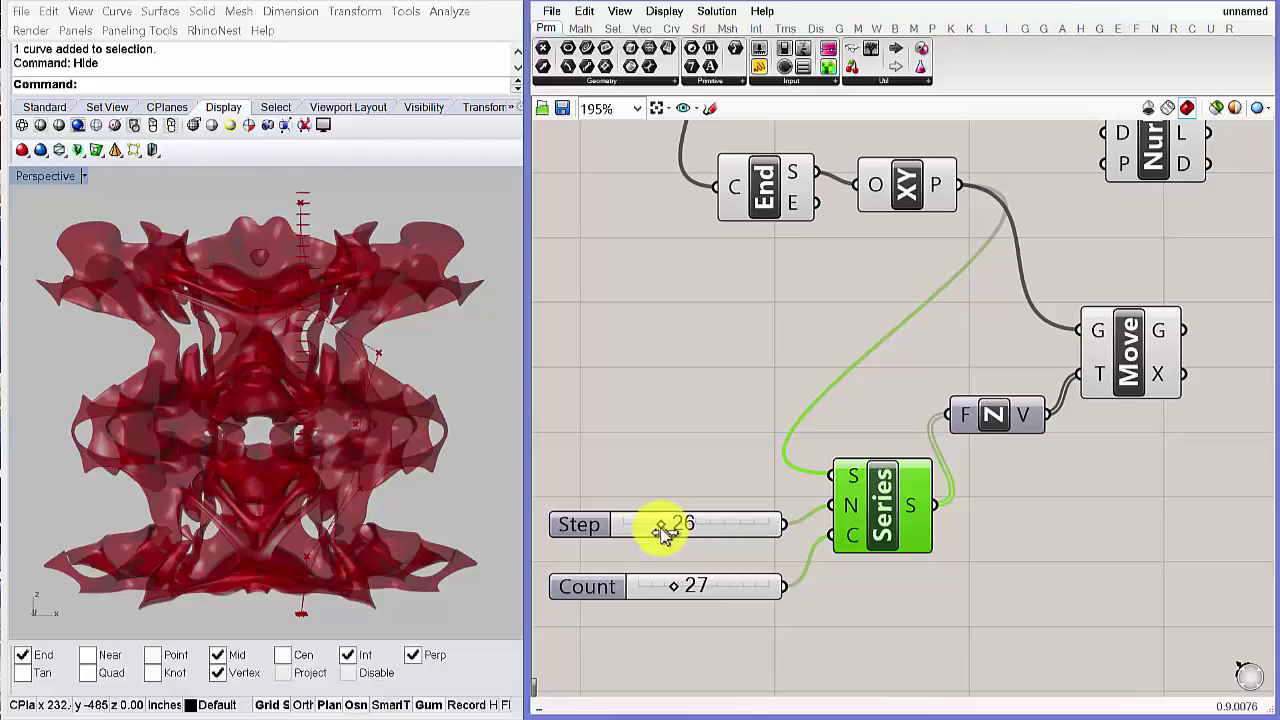
{"action": "right_click_drag", "start_coordinate": [692, 589], "coordinate": [775, 566]}
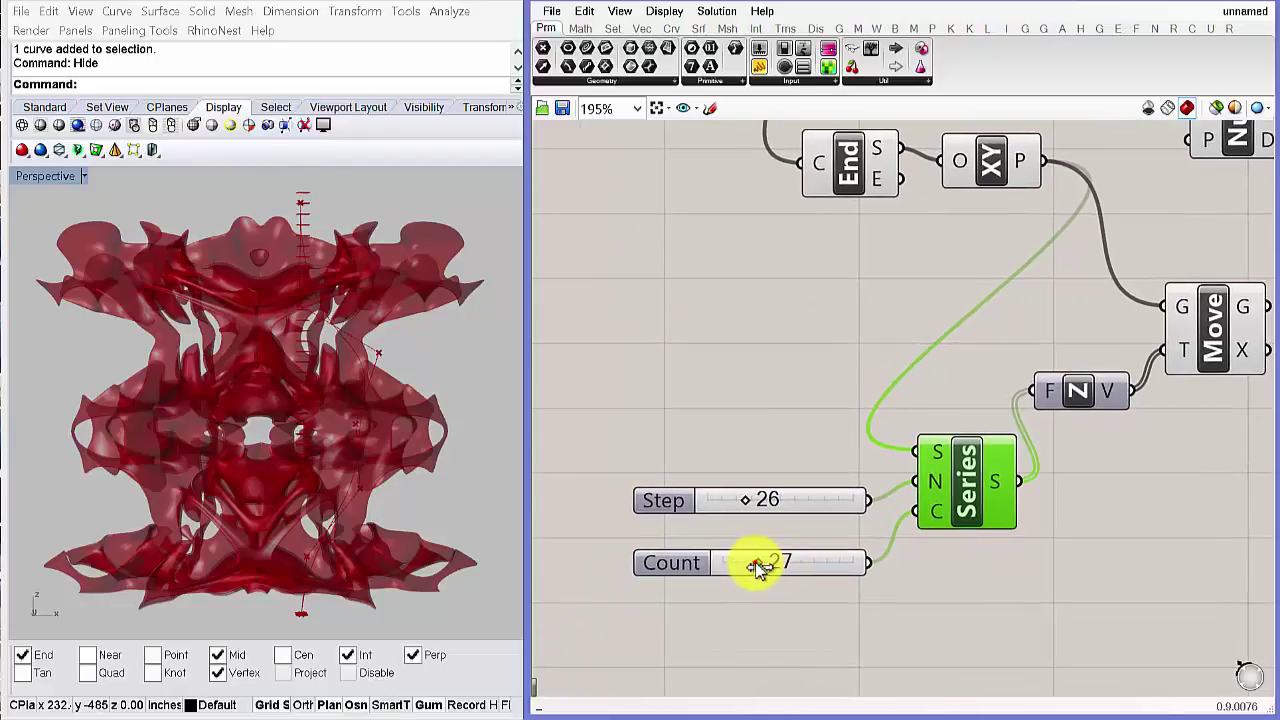
{"action": "left_click_drag", "start_coordinate": [760, 567], "coordinate": [754, 566]}
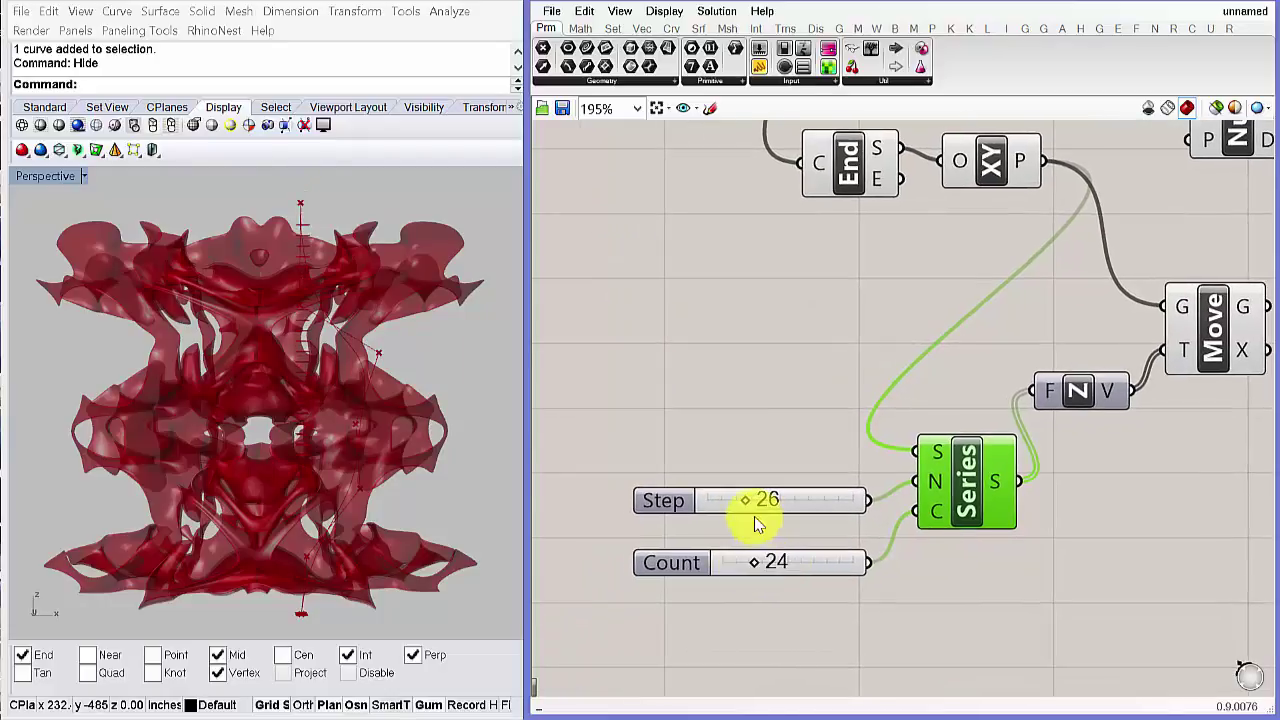
{"action": "mouse_move", "coordinate": [745, 503]}
{"action": "left_mouse_down"}
{"action": "mouse_move", "coordinate": [774, 503]}
{"action": "mouse_move", "coordinate": [729, 503]}
{"action": "mouse_move", "coordinate": [743, 505]}
{"action": "left_mouse_up"}
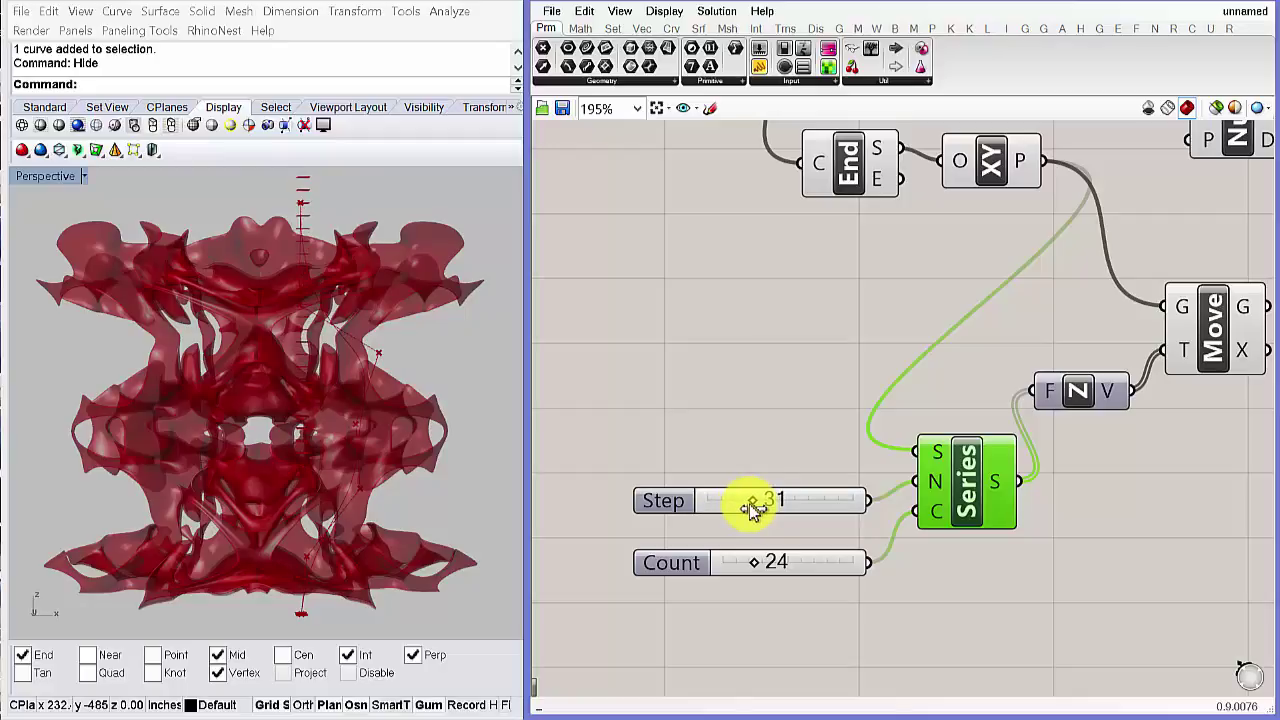
{"action": "left_click_drag", "start_coordinate": [748, 512], "coordinate": [746, 515]}
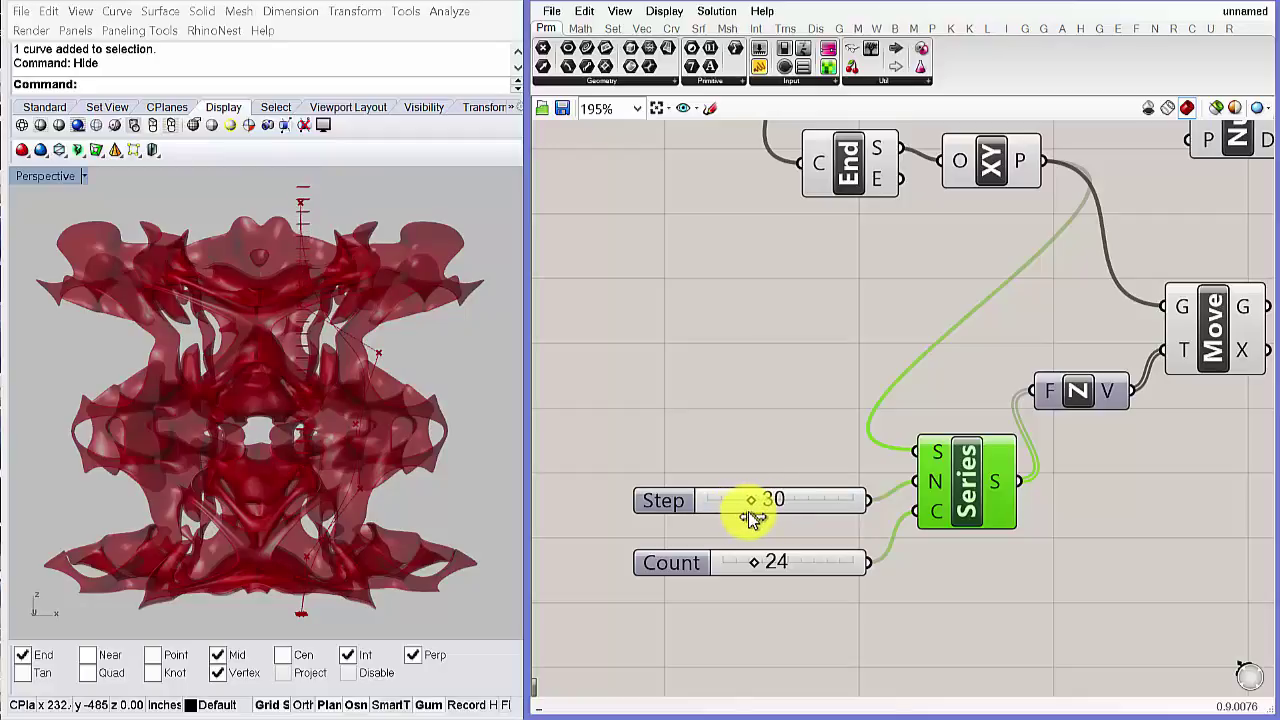
{"action": "mouse_move", "coordinate": [748, 516]}
{"action": "left_mouse_down"}
{"action": "mouse_move", "coordinate": [766, 514]}
{"action": "mouse_move", "coordinate": [754, 515]}
{"action": "left_mouse_up"}
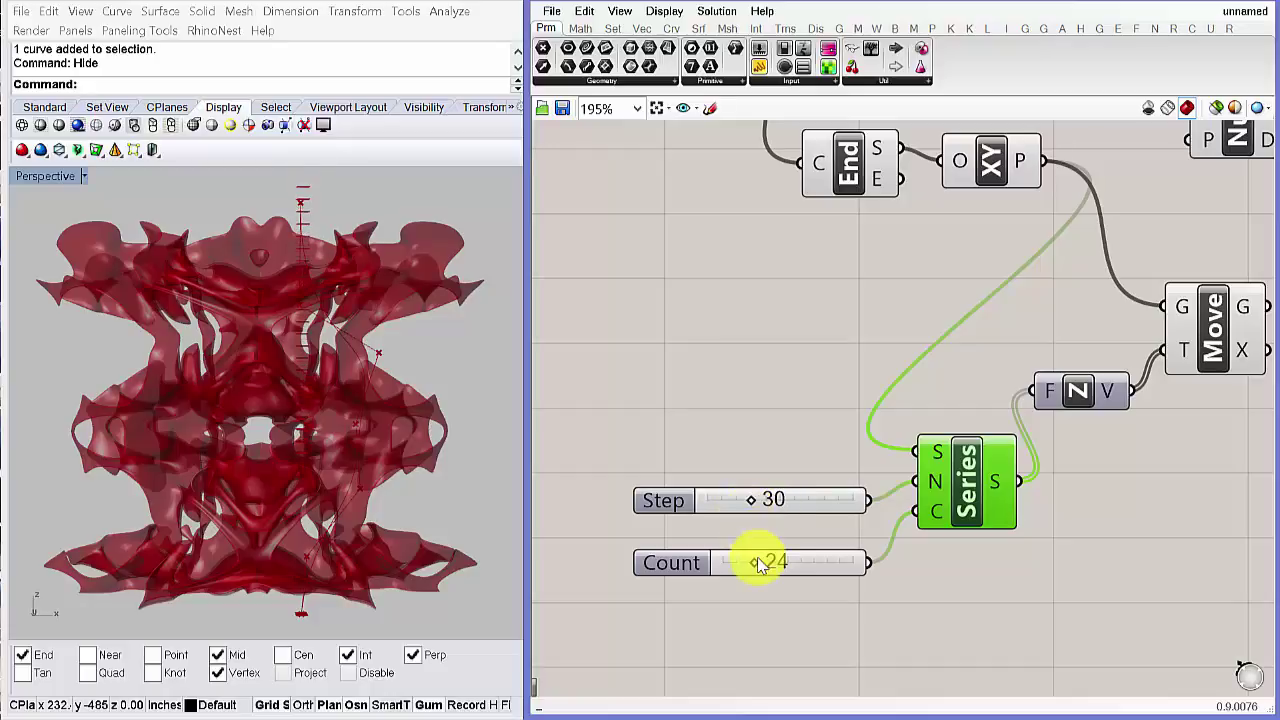
{"action": "left_click_drag", "start_coordinate": [757, 566], "coordinate": [748, 567]}
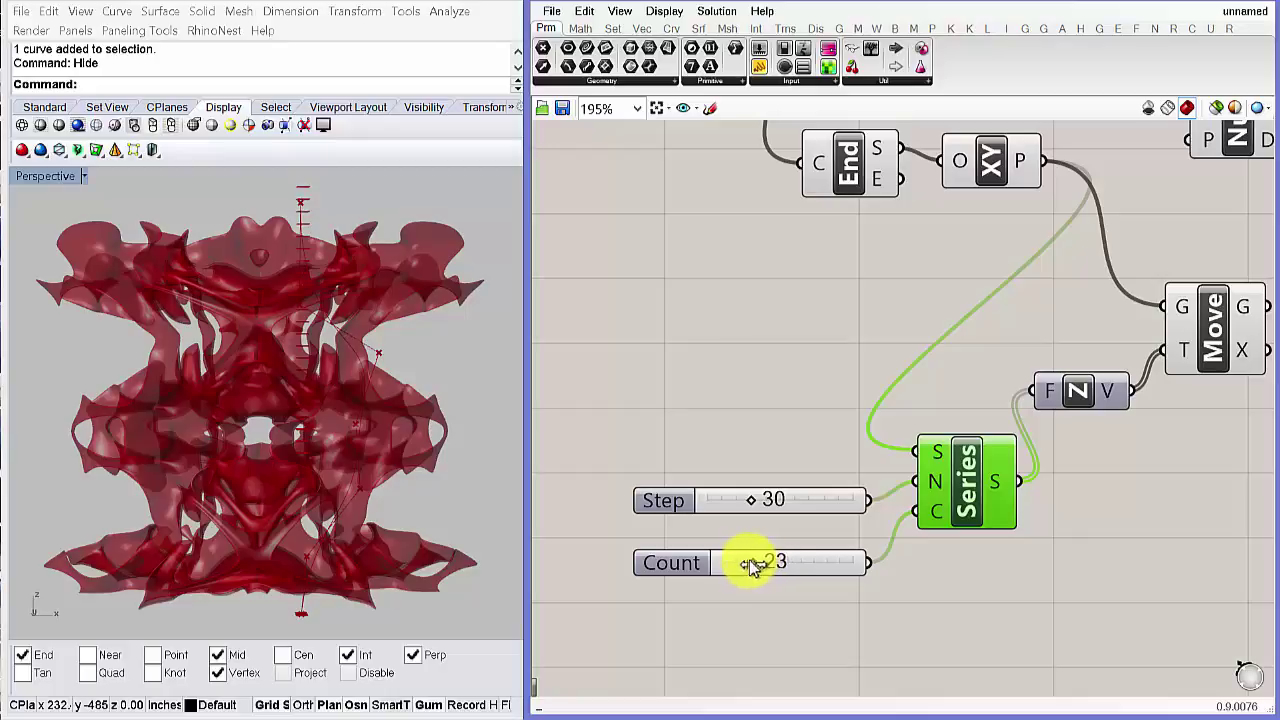
{"action": "scroll", "coordinate": [244, 323], "scroll_direction": "down", "scroll_amount": 2}
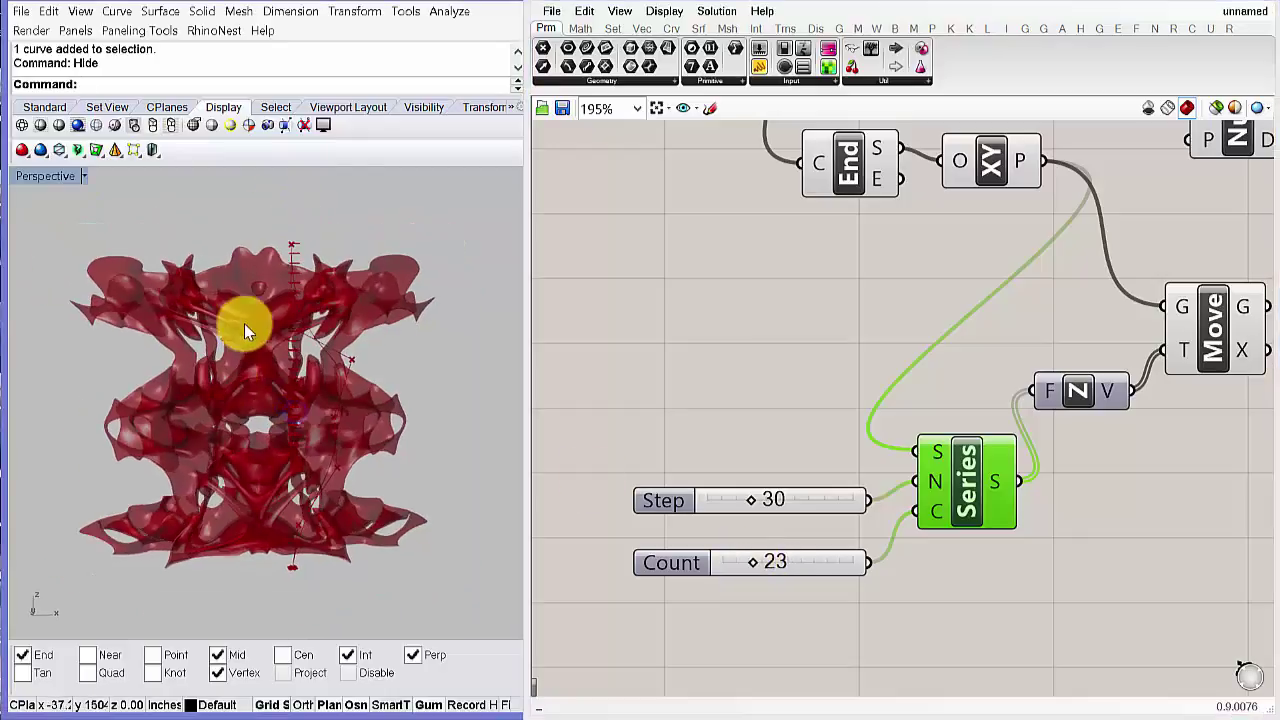
{"action": "right_click_drag", "start_coordinate": [302, 400], "coordinate": [303, 423]}
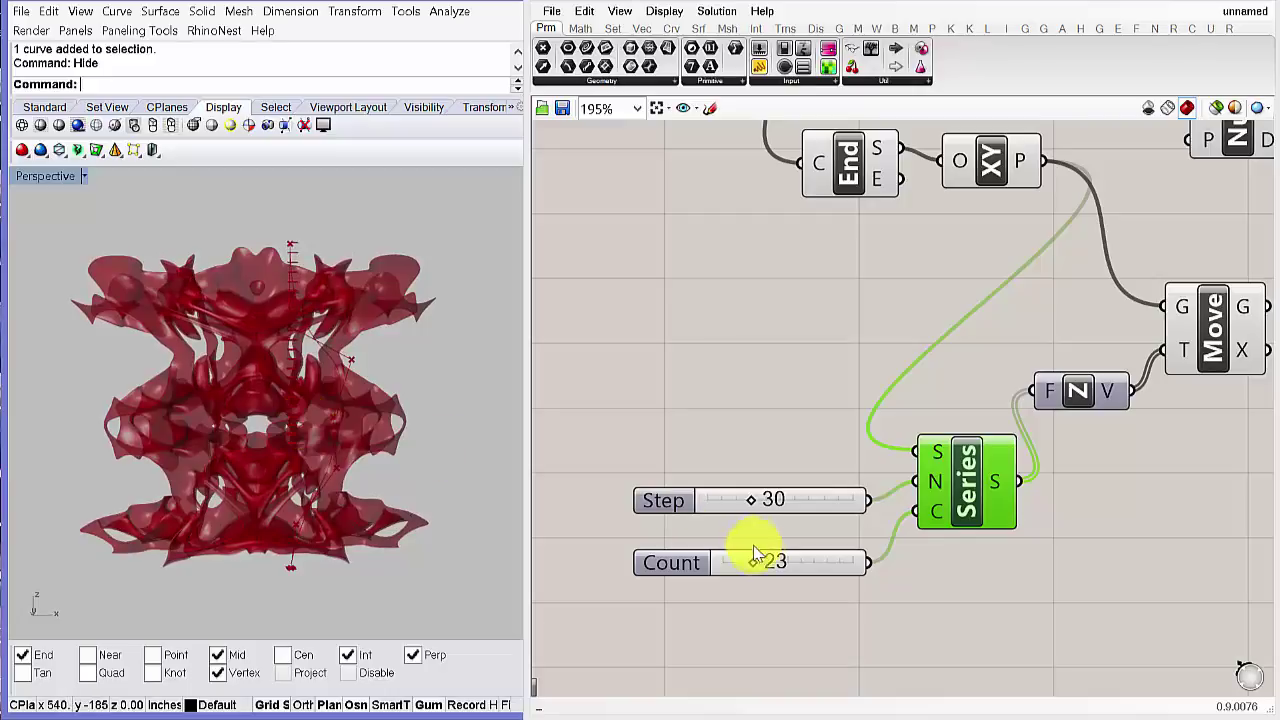
{"action": "left_click_drag", "start_coordinate": [757, 566], "coordinate": [752, 566]}
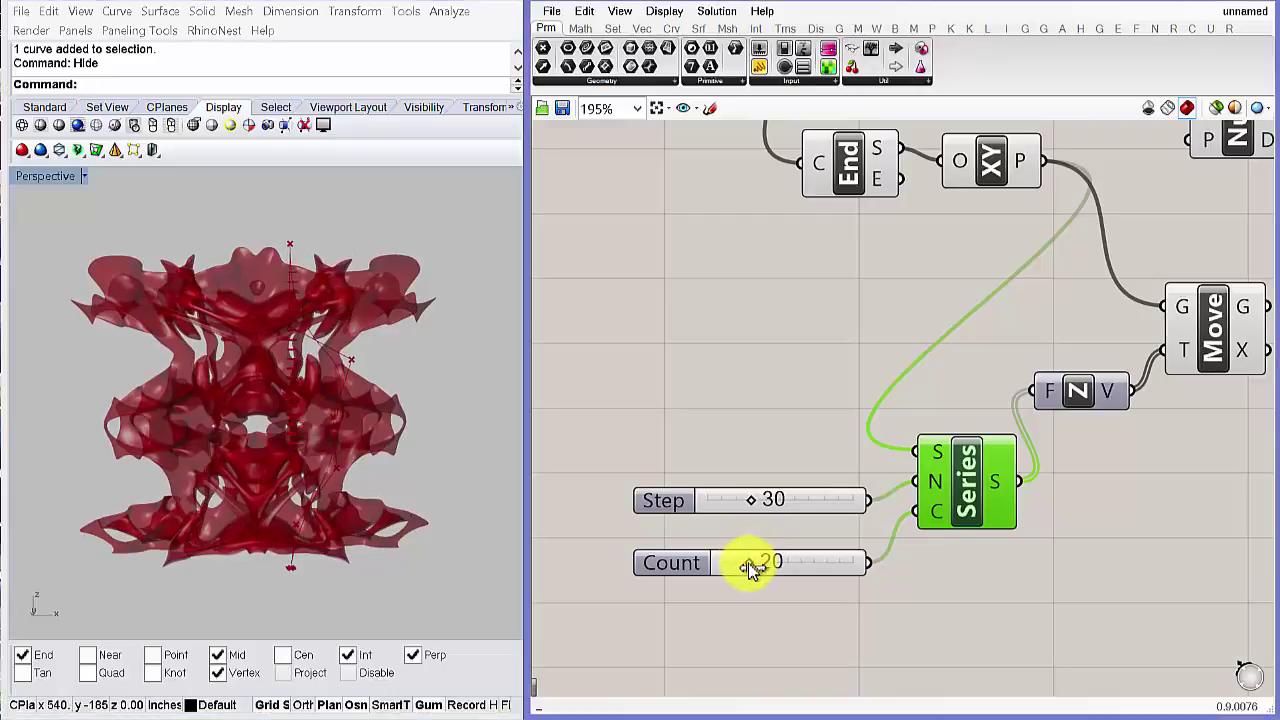
- Add a Curve | Plane intersection component beside the Move component and connect the Nurbs curve and the moved planes to it
{"action": "right_click_drag", "start_coordinate": [1084, 502], "coordinate": [963, 514]}
{"action": "scroll", "coordinate": [961, 516], "scroll_direction": "down", "scroll_amount": 1}
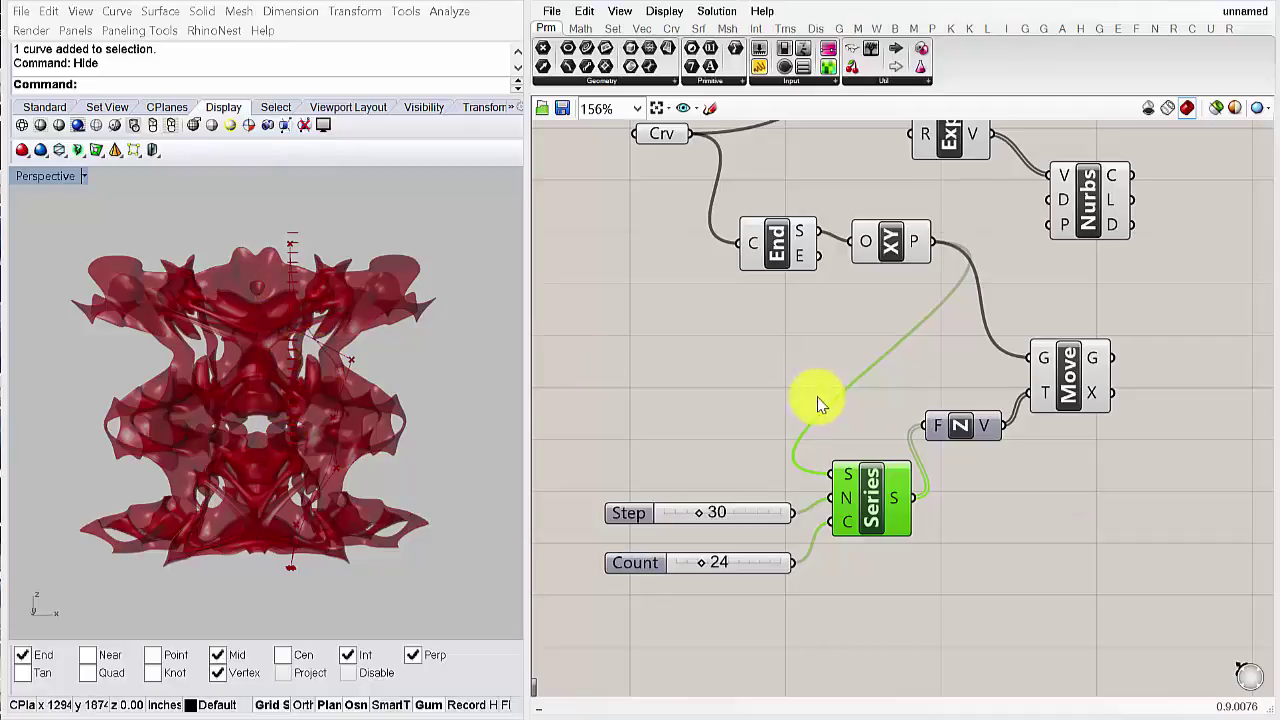
{"action": "scroll", "coordinate": [940, 429], "scroll_direction": "down", "scroll_amount": 1}
{"action": "right_click_drag", "start_coordinate": [1025, 445], "coordinate": [988, 454]}
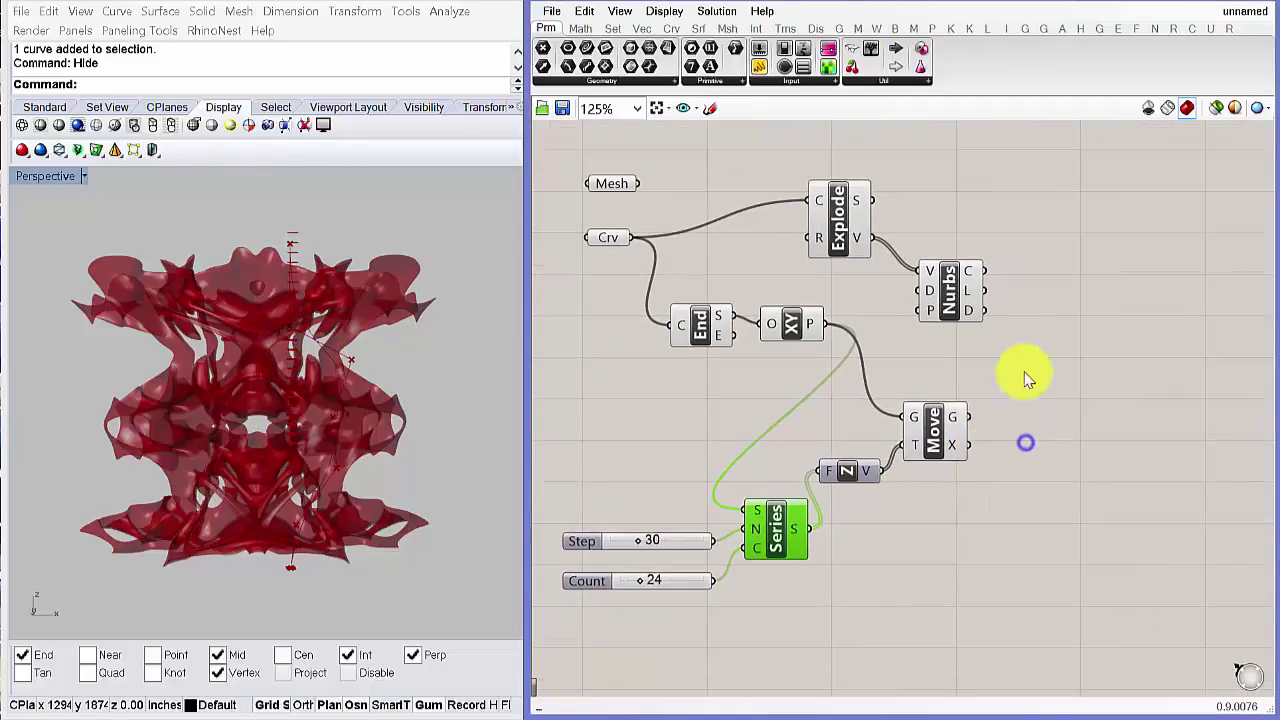
{"action": "left_click", "coordinate": [755, 29]}
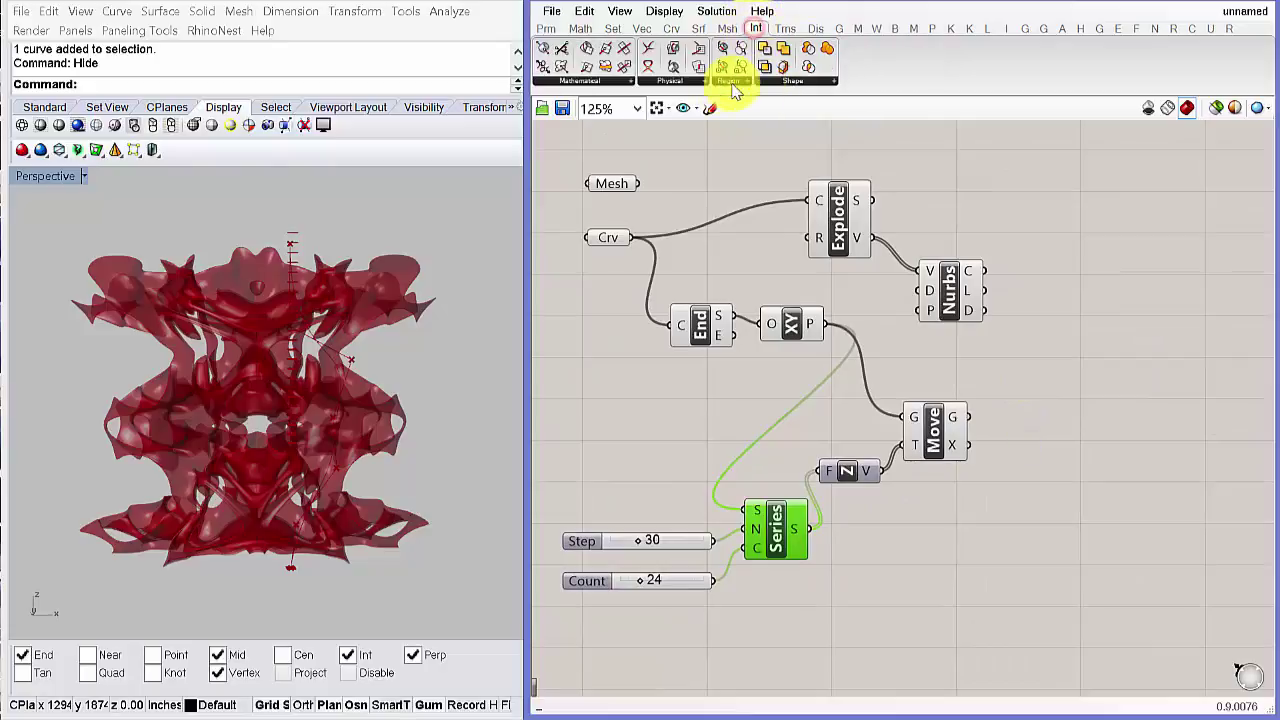
{"action": "left_click", "coordinate": [665, 81]}
{"action": "left_click", "coordinate": [590, 81]}
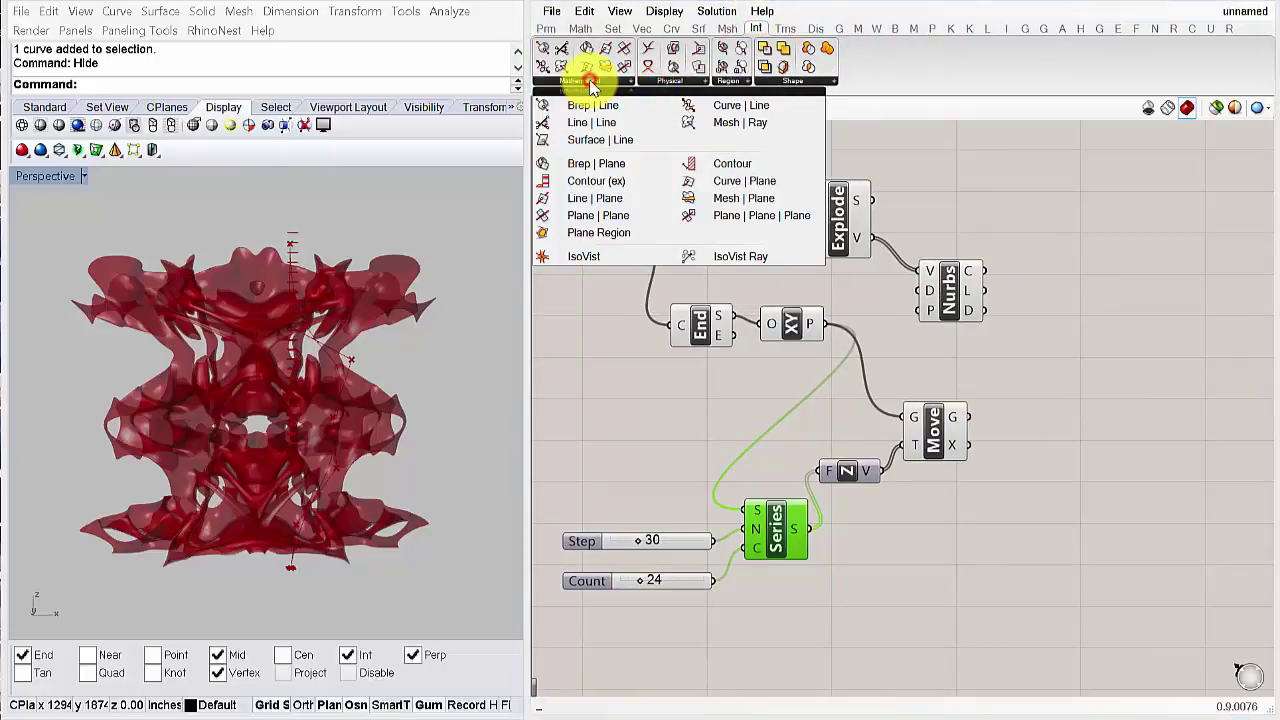
{"action": "left_click", "coordinate": [725, 181]}
{"action": "left_click", "coordinate": [1038, 472]}
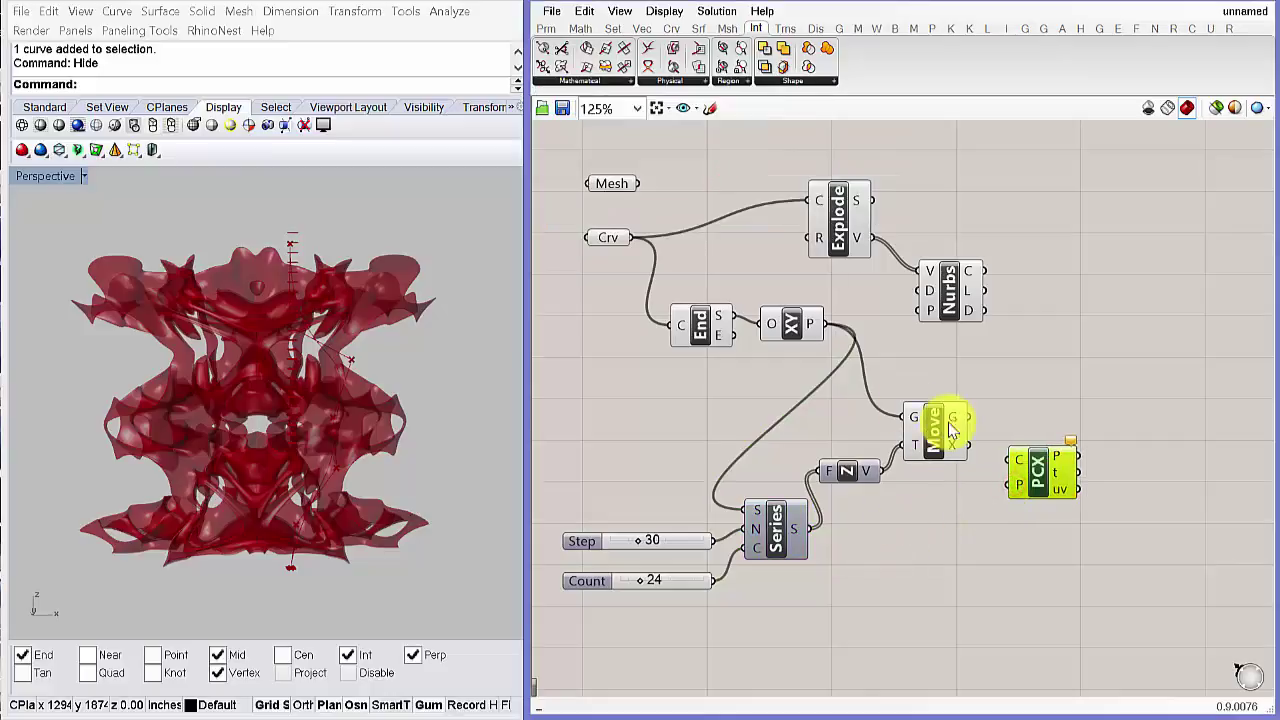
{"action": "mouse_move", "coordinate": [968, 416]}
{"action": "left_mouse_down"}
{"action": "mouse_move", "coordinate": [989, 490]}
{"action": "mouse_move", "coordinate": [1050, 443]}
{"action": "left_mouse_up"}
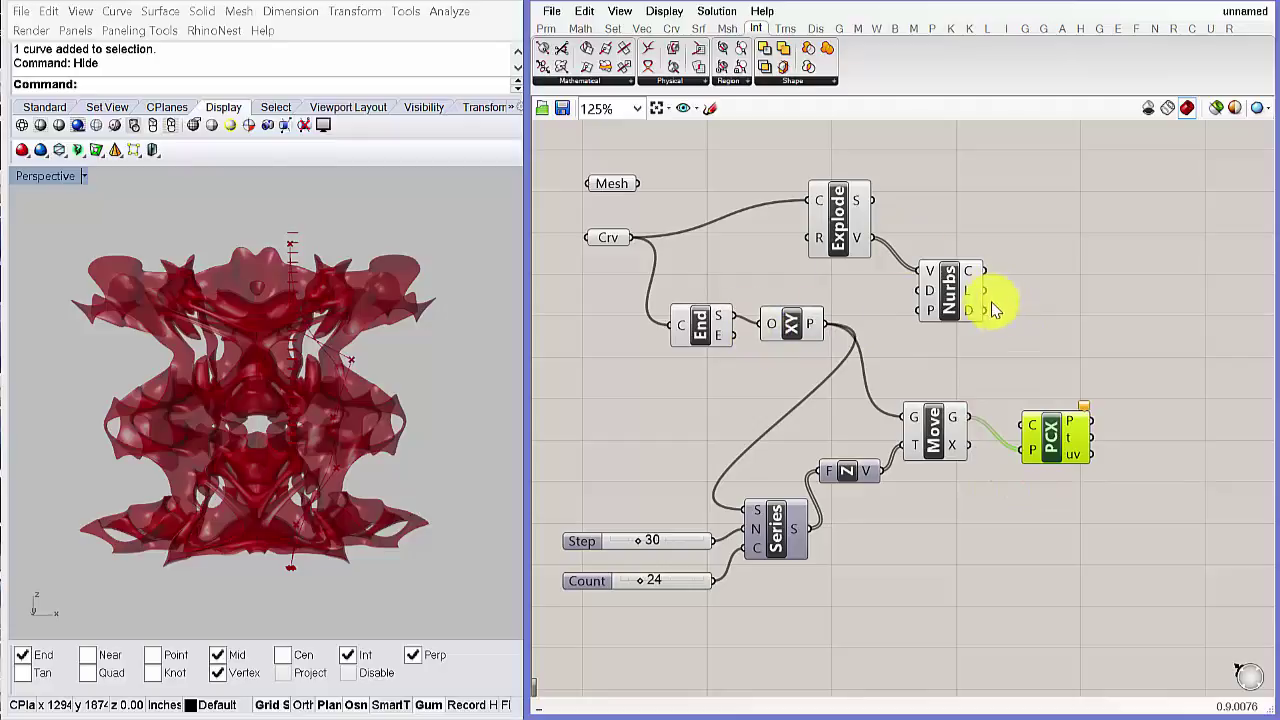
{"action": "left_click_drag", "start_coordinate": [987, 271], "coordinate": [1065, 399]}
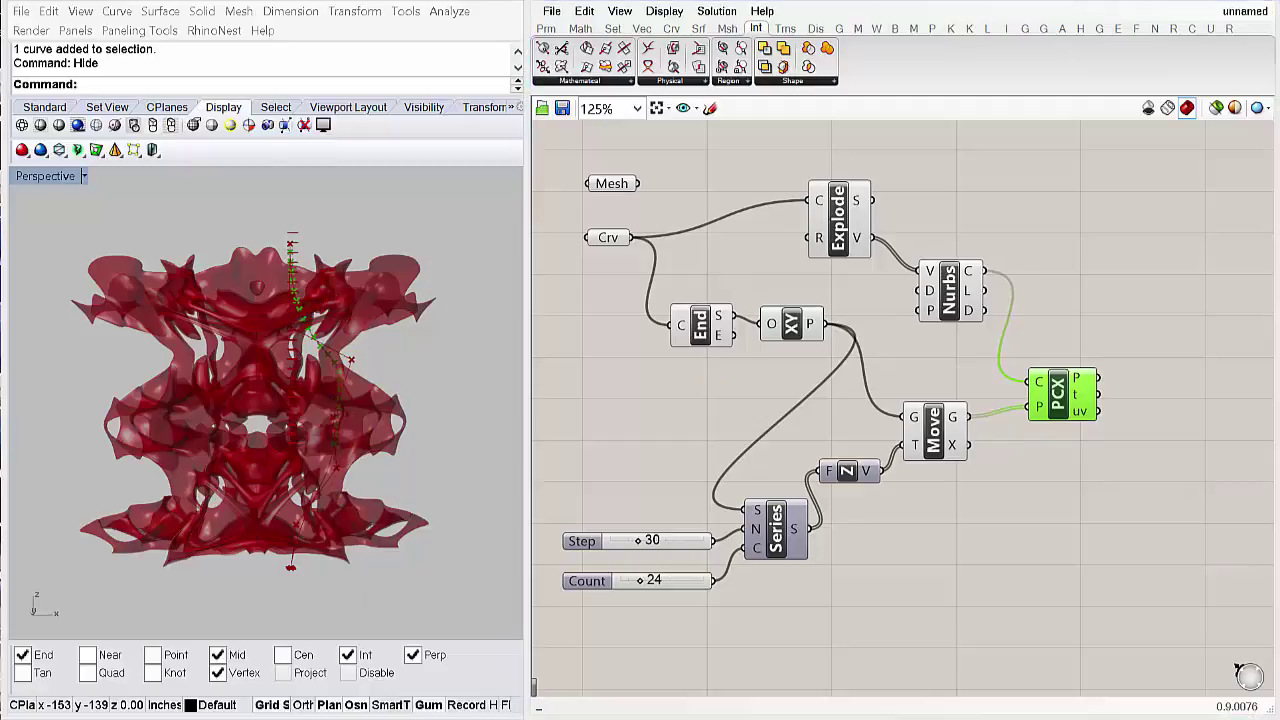
- Add an XY Plane component after the intersection component and connect the intersection points as its origins
{"action": "right_click_drag", "start_coordinate": [1040, 433], "coordinate": [765, 432]}
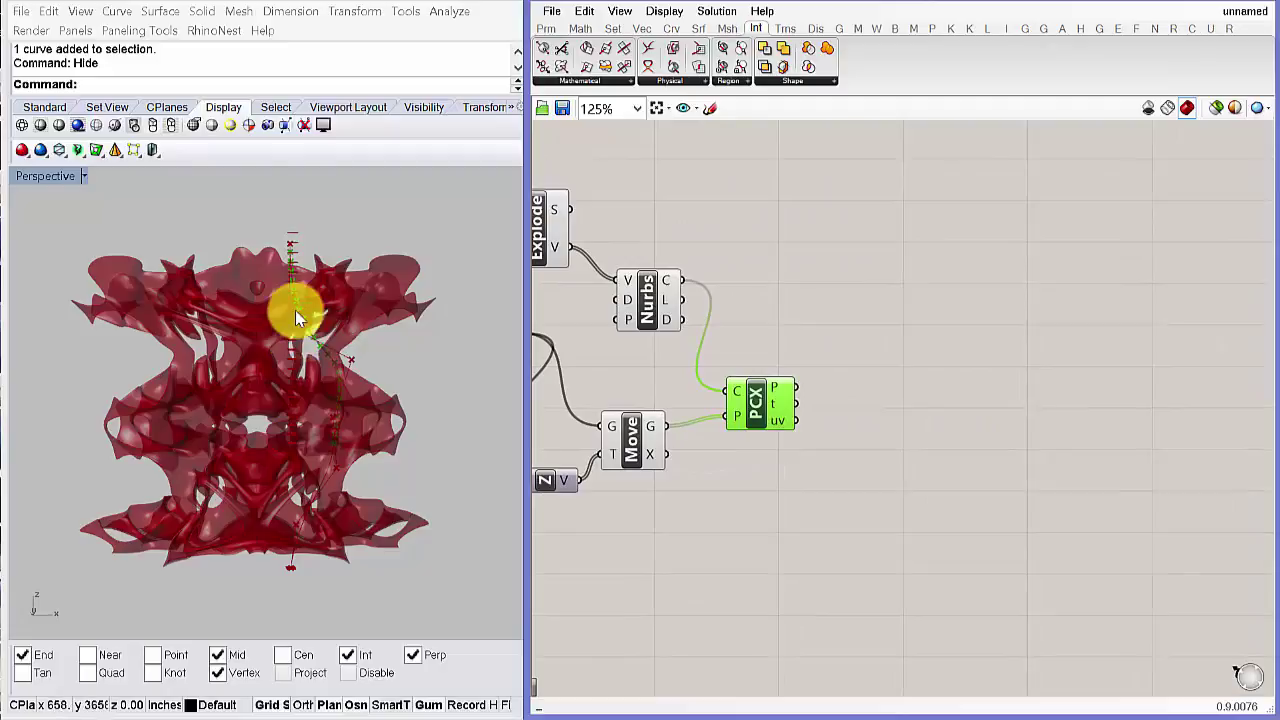
{"action": "double_click", "coordinate": [850, 408]}
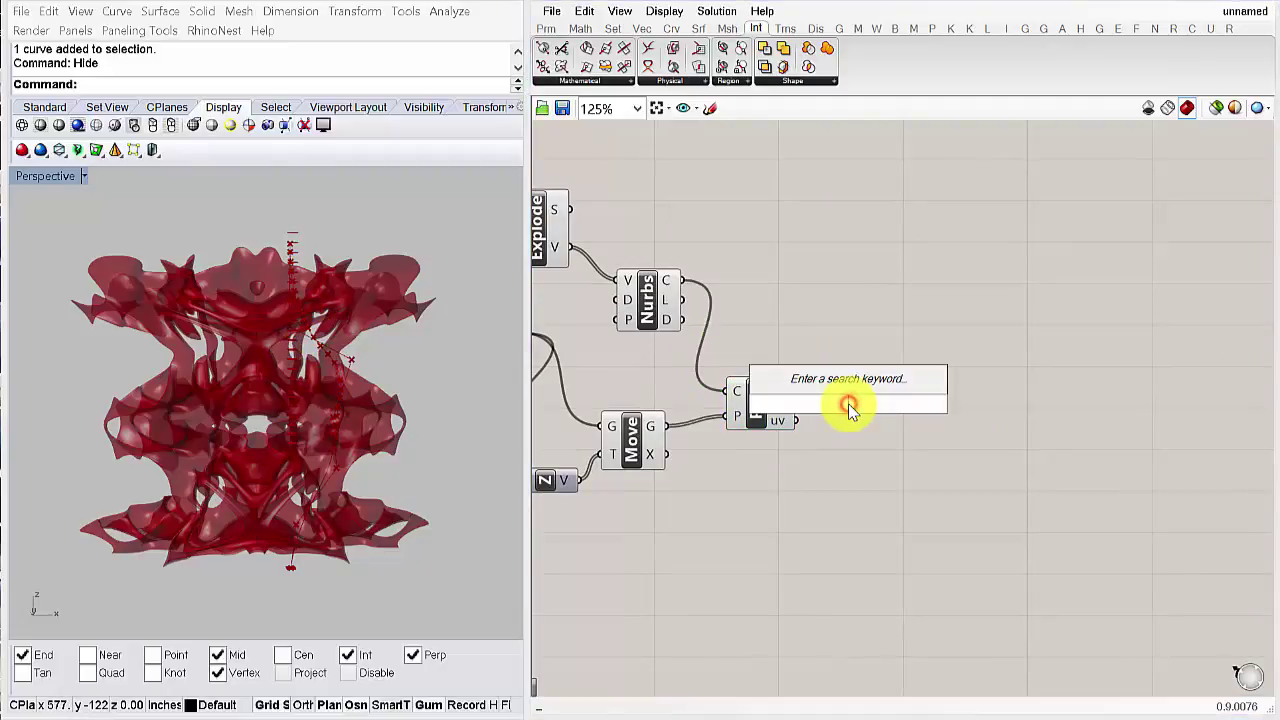
{"action": "type", "text": "xy"}
{"action": "left_click", "coordinate": [838, 384]}
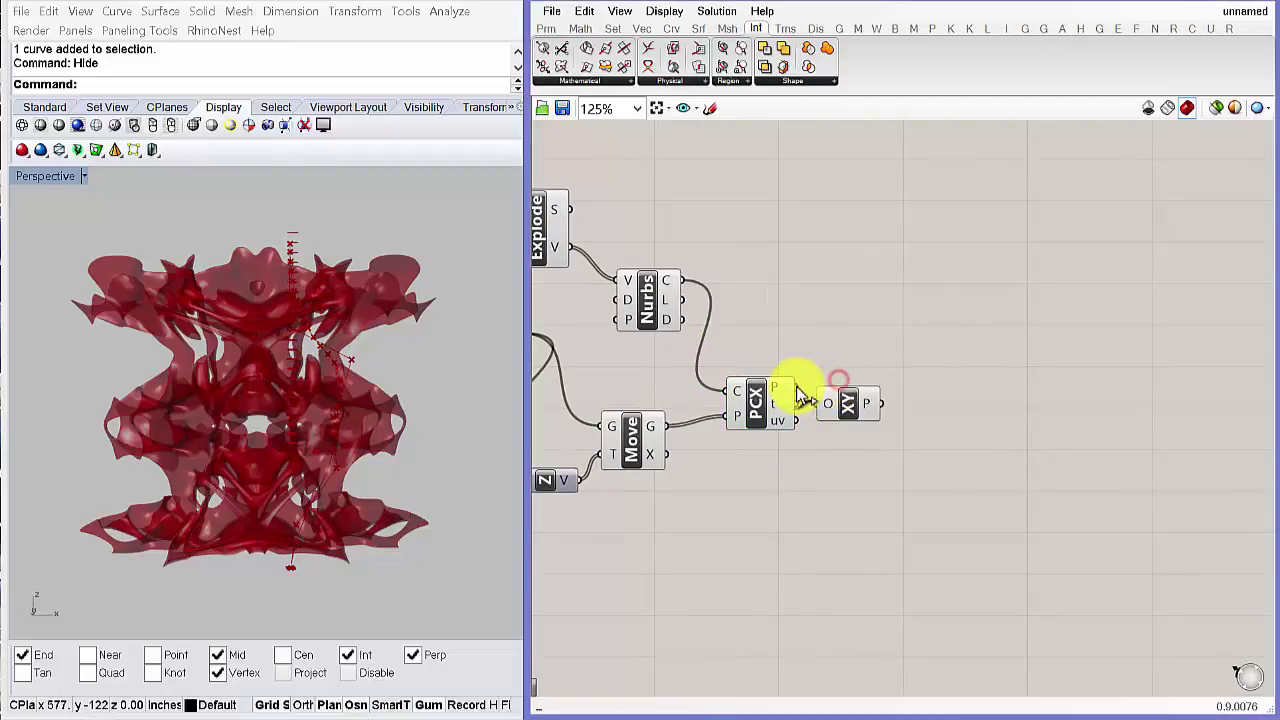
{"action": "left_click_drag", "start_coordinate": [816, 408], "coordinate": [828, 404]}
- Disable the preview of the Explode, Nurbs Curve, End Points, first XY Plane, Unit Z, Series, Move and Curve | Plane components
{"action": "scroll", "coordinate": [831, 423], "scroll_direction": "down", "scroll_amount": 1}
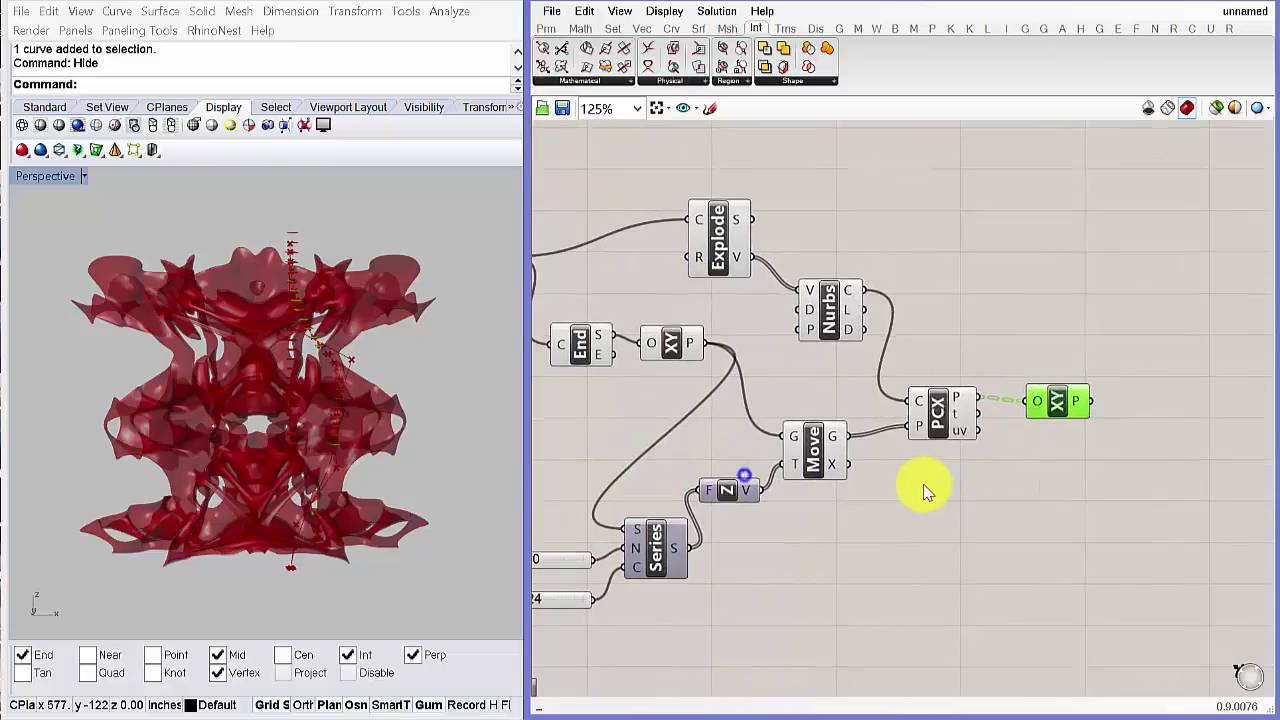
{"action": "left_click_drag", "start_coordinate": [884, 591], "coordinate": [645, 320]}
{"action": "left_click_drag", "start_coordinate": [587, 278], "coordinate": [622, 242]}
{"action": "right_click", "coordinate": [689, 214]}
{"action": "left_click", "coordinate": [730, 243]}
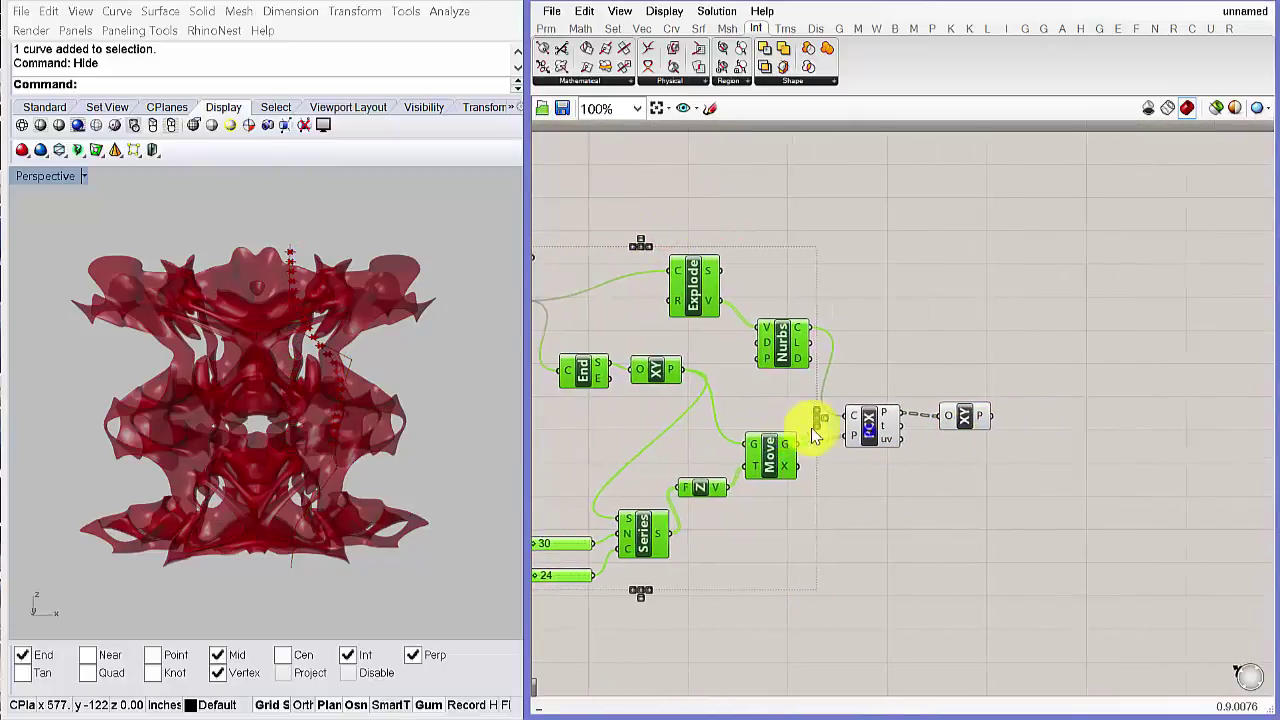
{"action": "scroll", "coordinate": [966, 391], "scroll_direction": "up", "scroll_amount": 5}
{"action": "left_click_drag", "start_coordinate": [809, 514], "coordinate": [733, 338]}
{"action": "right_click", "coordinate": [773, 293]}
{"action": "left_click", "coordinate": [806, 323]}
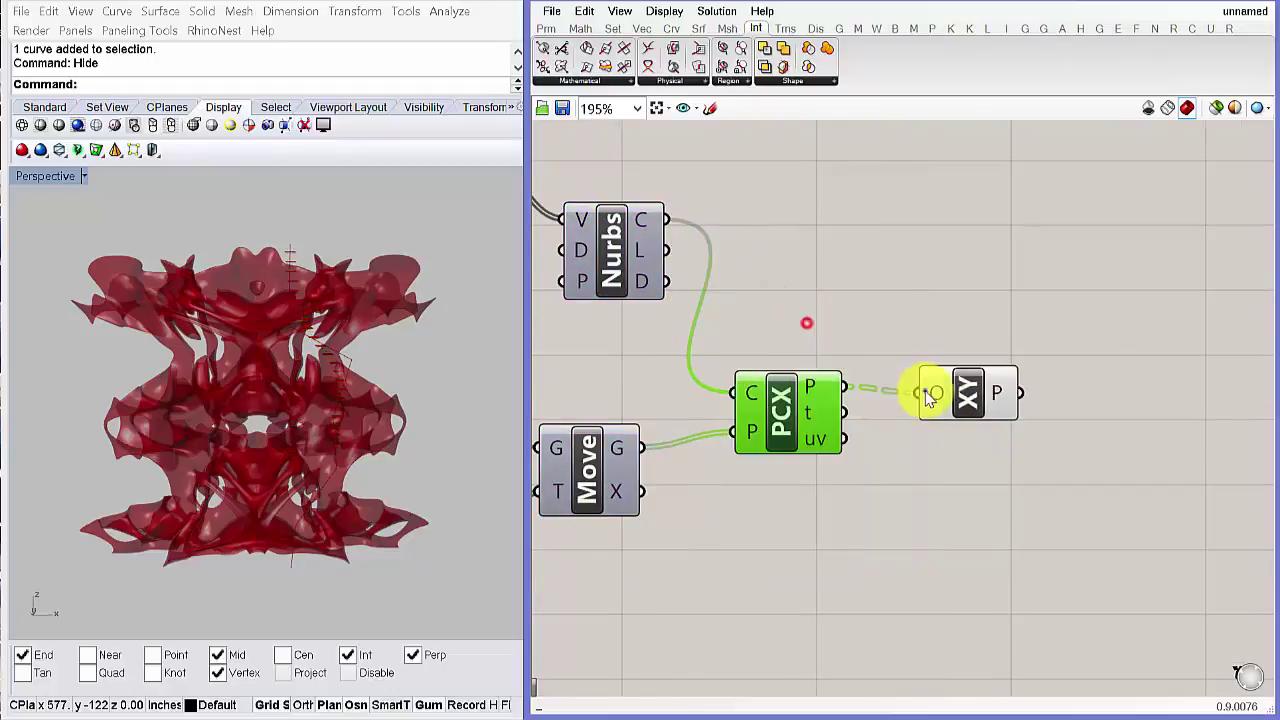
- Disable the preview of the referenced curve parameter and check the remaining planes in the Rhino viewport
{"action": "right_click_drag", "start_coordinate": [924, 391], "coordinate": [786, 379]}
{"action": "left_click", "coordinate": [821, 388]}
{"action": "right_click_drag", "start_coordinate": [382, 369], "coordinate": [388, 425]}
{"action": "scroll", "coordinate": [934, 449], "scroll_direction": "down", "scroll_amount": 5}
{"action": "left_click_drag", "start_coordinate": [566, 335], "coordinate": [546, 292]}
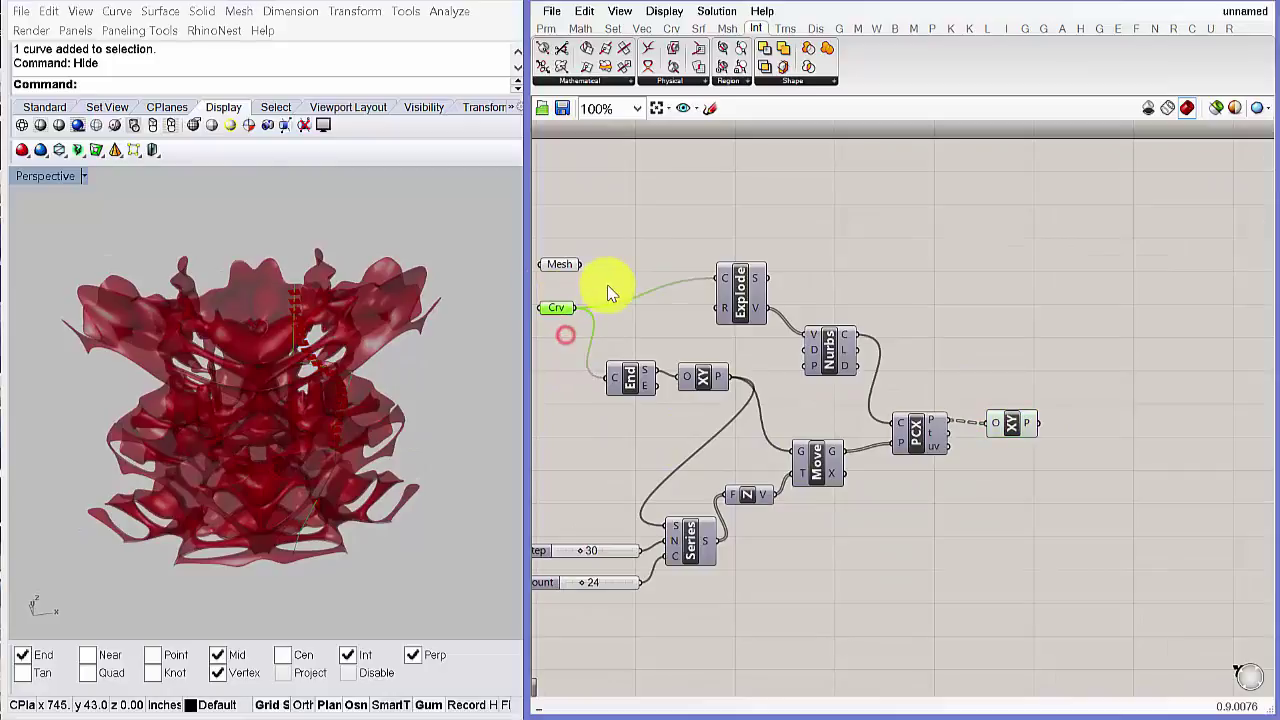
{"action": "right_click", "coordinate": [609, 286]}
{"action": "left_click", "coordinate": [652, 319]}
{"action": "right_click_drag", "start_coordinate": [305, 448], "coordinate": [337, 415]}
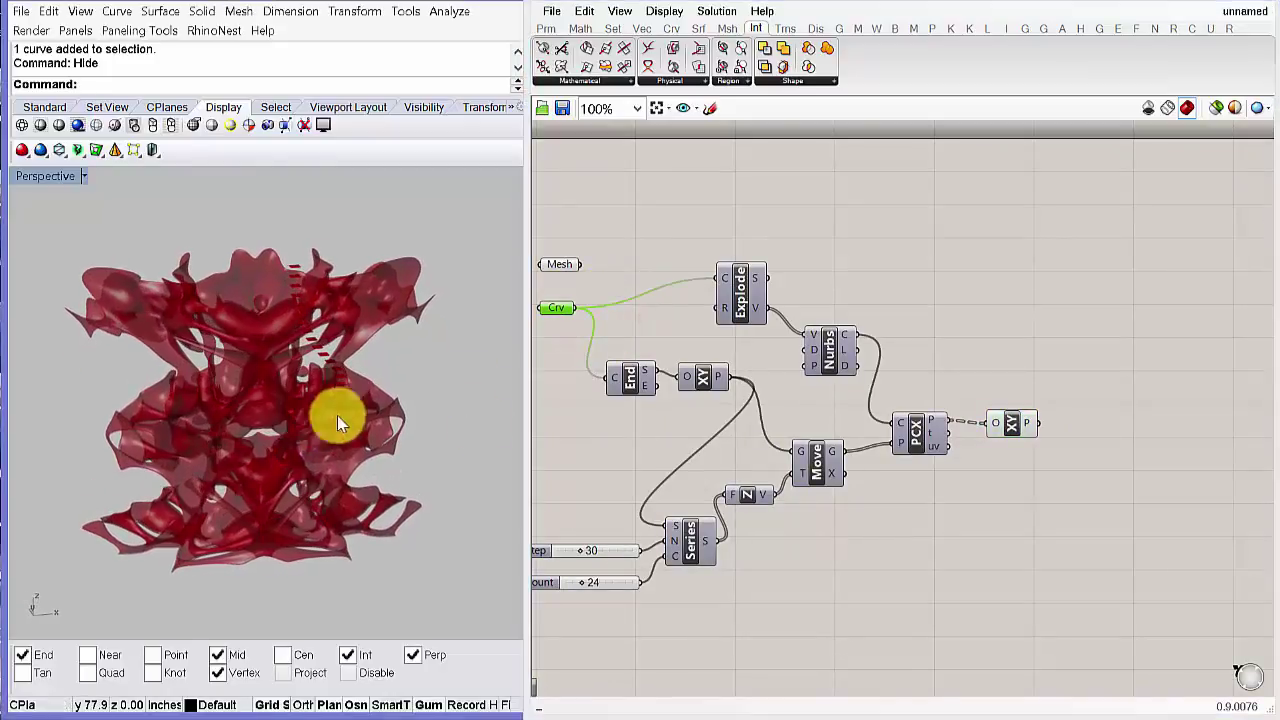
- Align the last XY Plane component with the points output of the intersection component
{"action": "right_click_drag", "start_coordinate": [994, 480], "coordinate": [909, 460]}
{"action": "scroll", "coordinate": [945, 438], "scroll_direction": "up", "scroll_amount": 2}
{"action": "left_click_drag", "start_coordinate": [902, 384], "coordinate": [882, 379]}
{"action": "right_click_drag", "start_coordinate": [982, 438], "coordinate": [857, 423]}
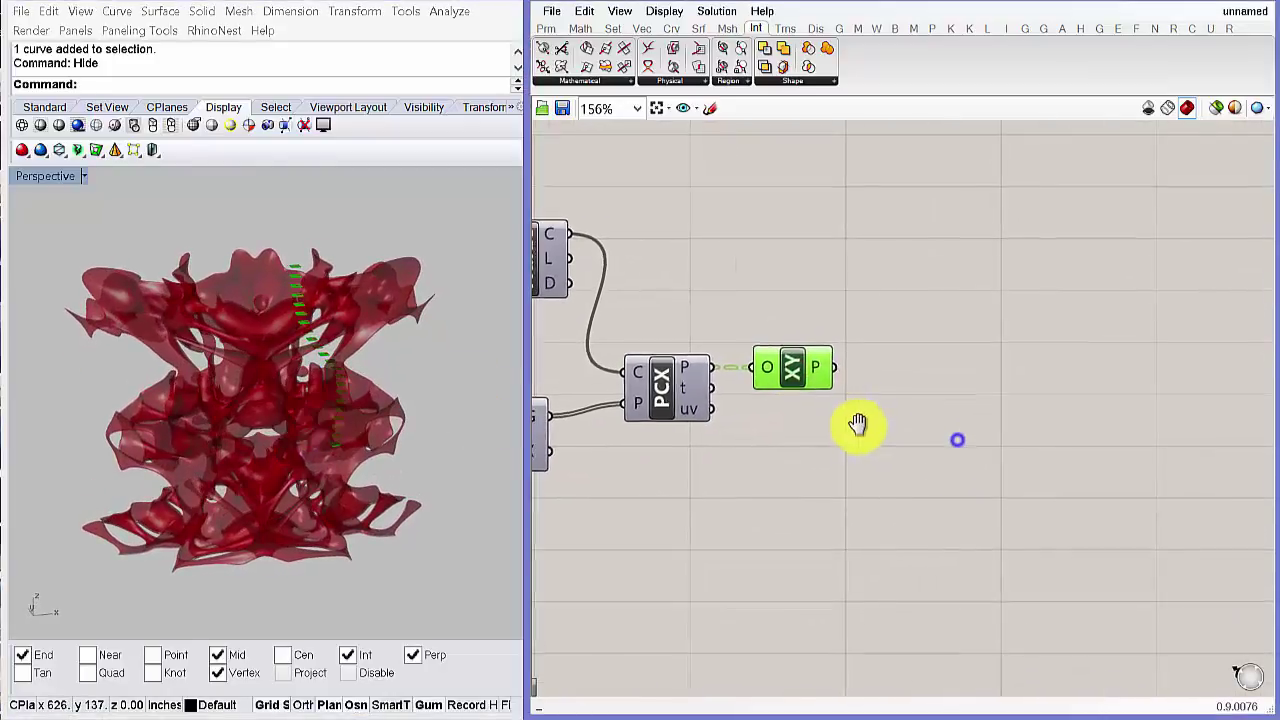
- Add an IsoVist component after the last XY Plane component
{"action": "scroll", "coordinate": [886, 409], "scroll_direction": "up", "scroll_amount": 1}
{"action": "right_click_drag", "start_coordinate": [974, 405], "coordinate": [894, 420]}
{"action": "double_click", "coordinate": [971, 389]}
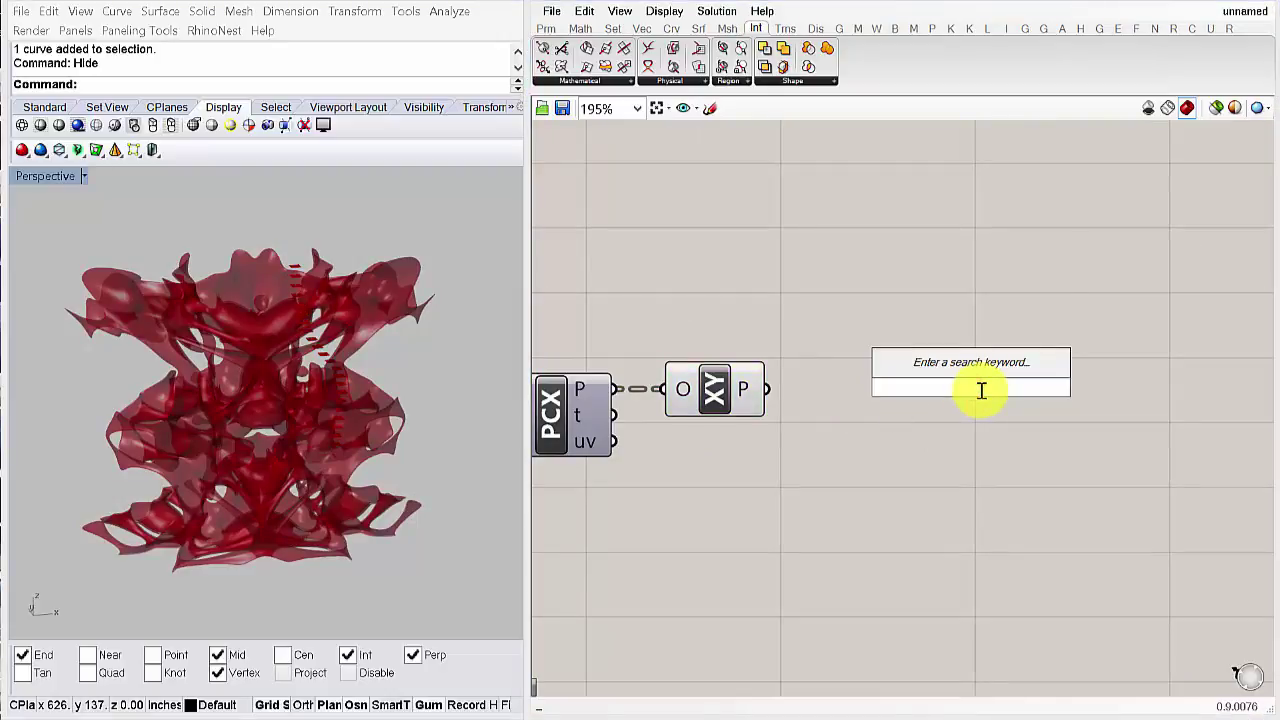
{"action": "type", "text": "iso"}
{"action": "left_click", "coordinate": [947, 336]}
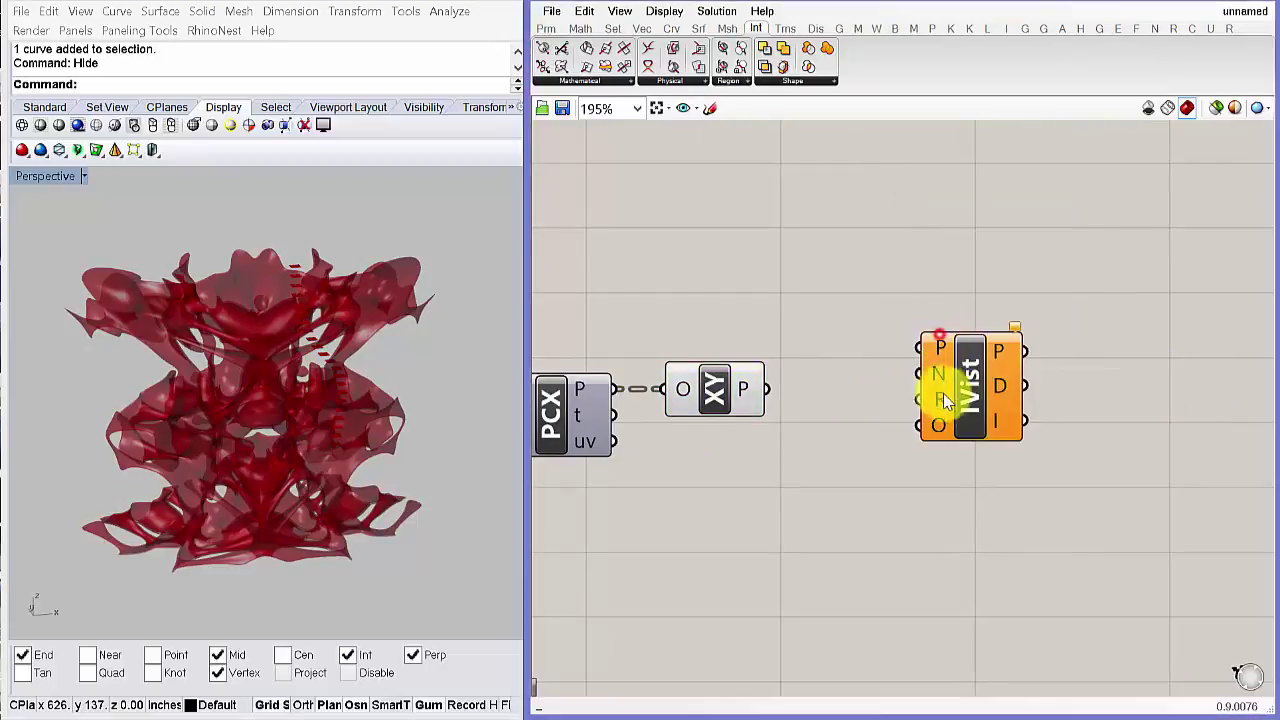
- Examine the horizontal planes inside the mesh in the Rhino perspective view, up close and from several angles
{"action": "right_click_drag", "start_coordinate": [304, 414], "coordinate": [322, 410]}
{"action": "scroll", "coordinate": [337, 350], "scroll_direction": "up", "scroll_amount": 10}
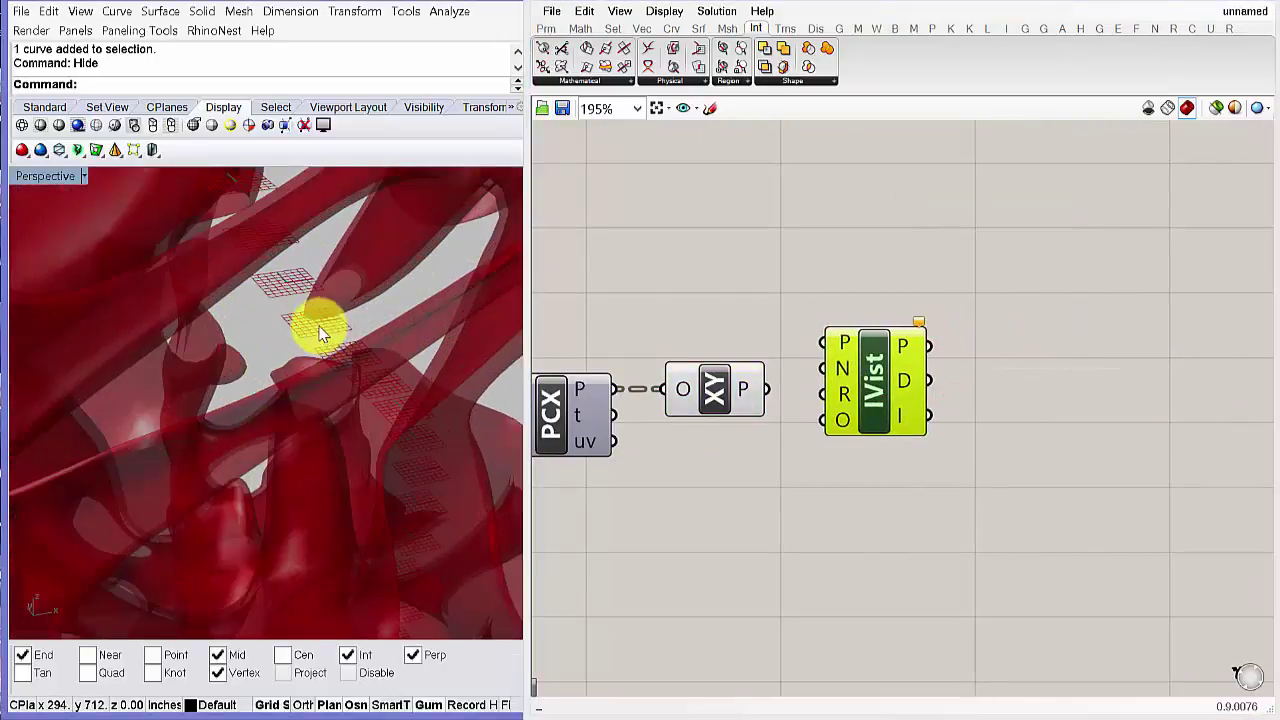
{"action": "right_click_drag", "start_coordinate": [319, 327], "coordinate": [311, 350]}
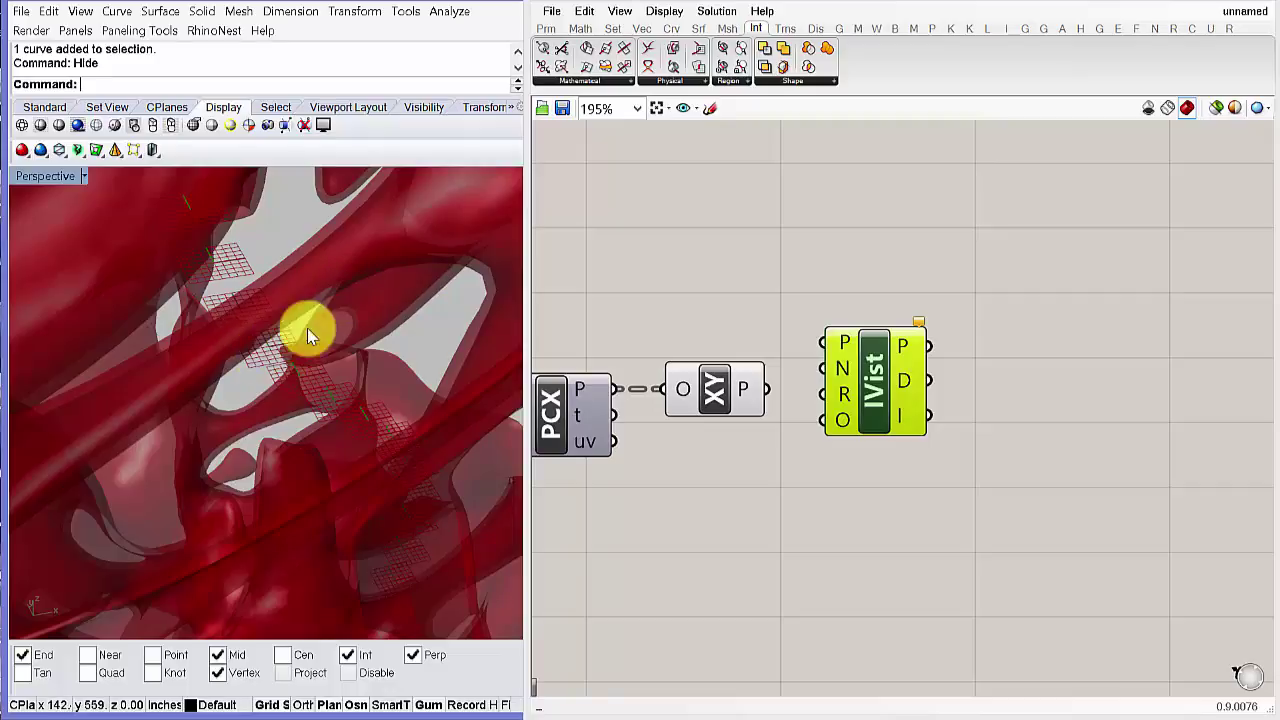
{"action": "right_click_drag", "start_coordinate": [212, 407], "coordinate": [208, 298]}
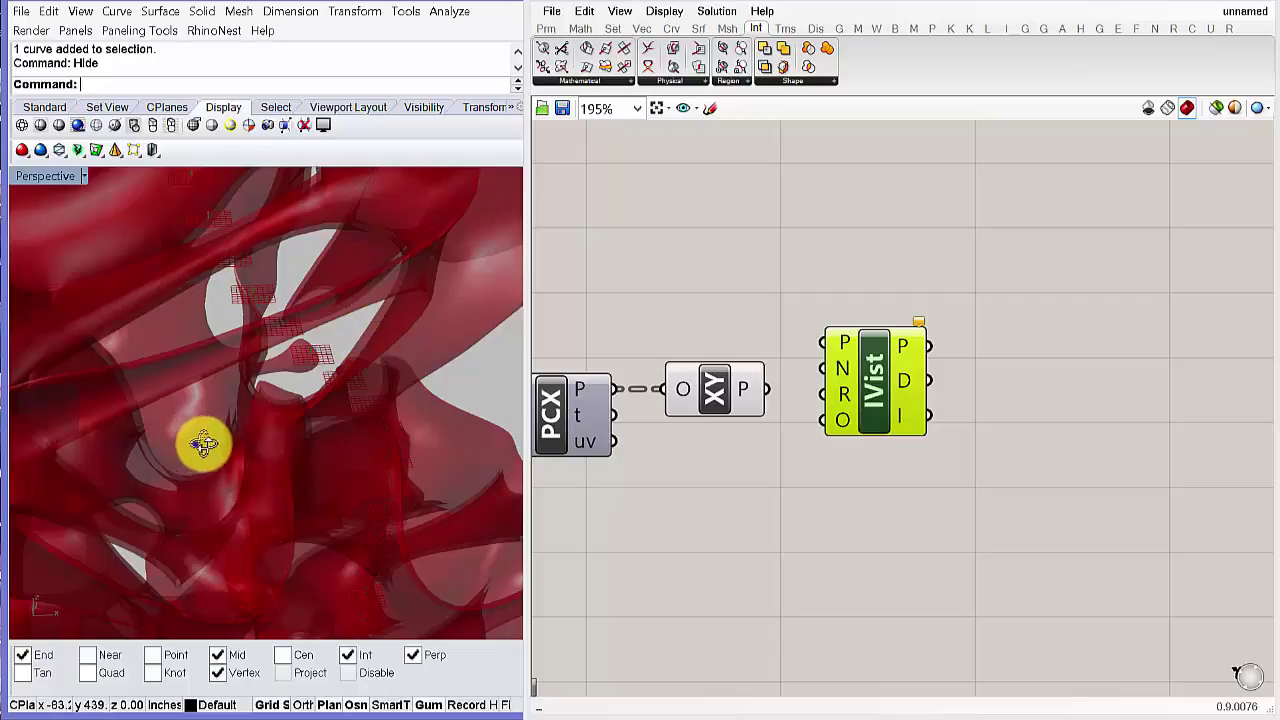
{"action": "right_click_drag", "start_coordinate": [203, 444], "coordinate": [218, 492]}
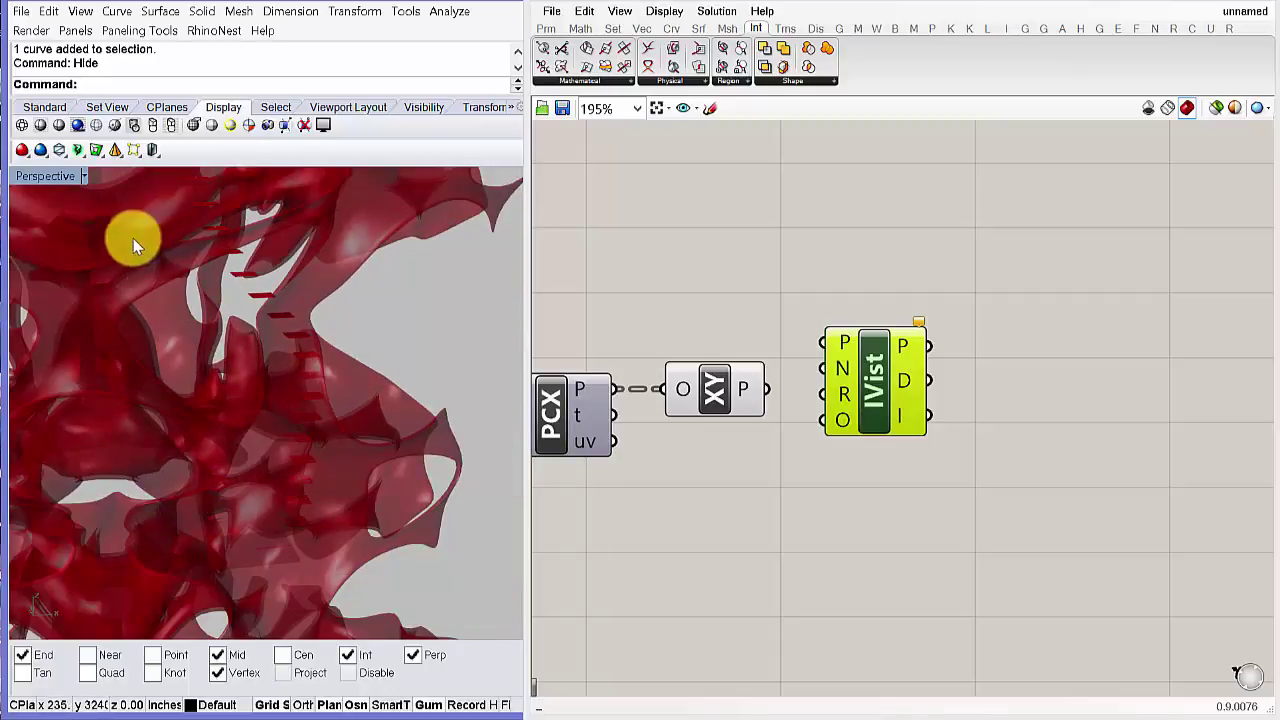
{"action": "right_click_drag", "start_coordinate": [236, 474], "coordinate": [196, 300]}
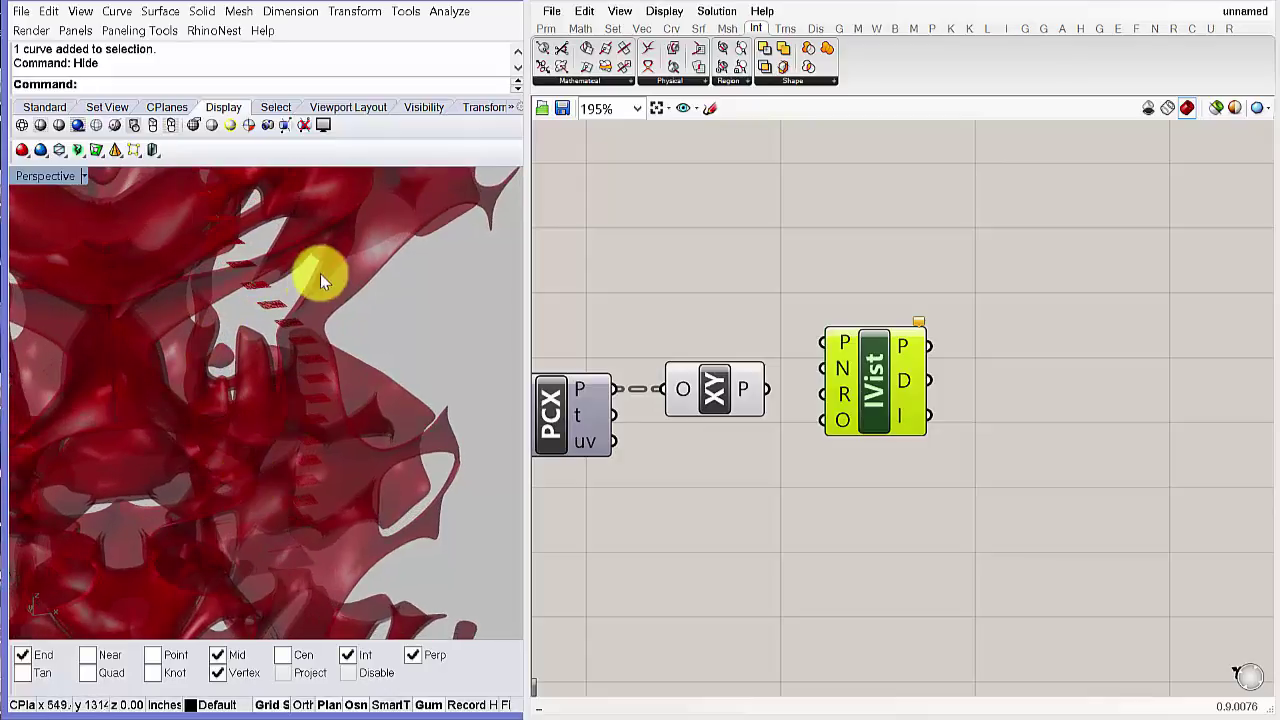
{"action": "right_click_drag", "start_coordinate": [329, 515], "coordinate": [323, 486]}
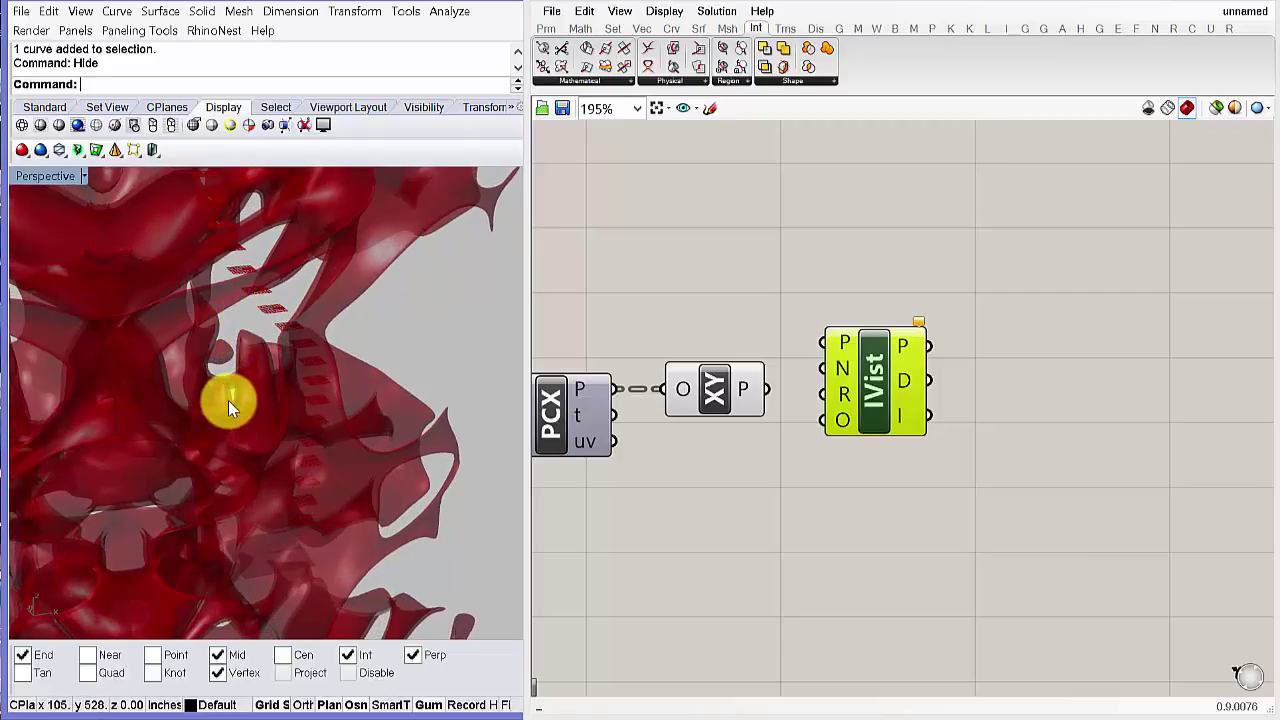
{"action": "right_click_drag", "start_coordinate": [228, 388], "coordinate": [240, 352]}
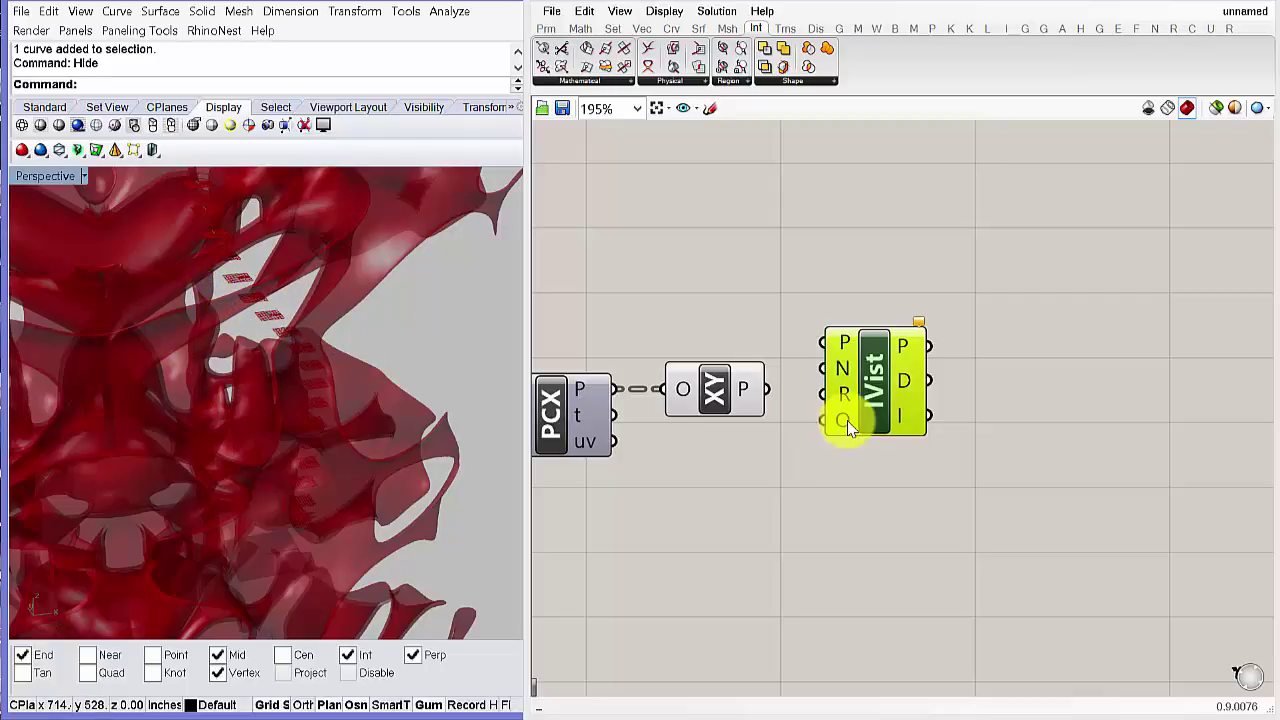
- Connect the last XY Plane output to the IsoVist plane input and leave room between the two components
{"action": "right_click_drag", "start_coordinate": [843, 423], "coordinate": [871, 457]}
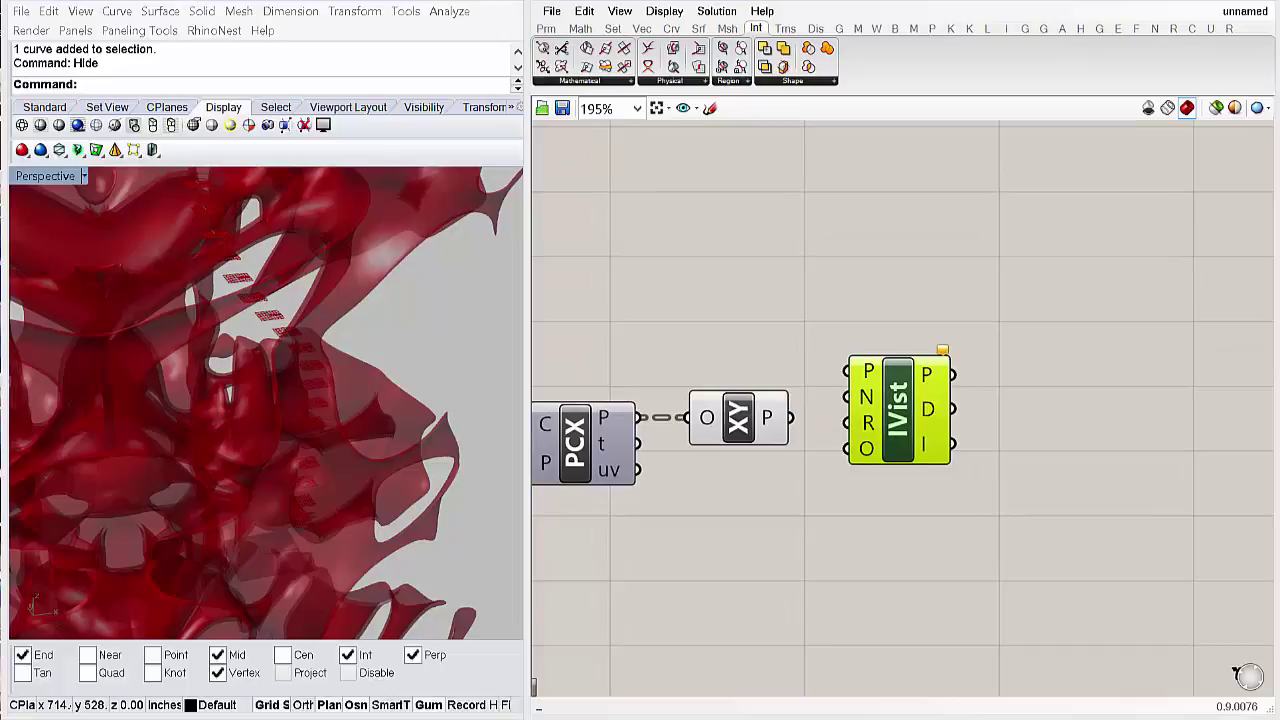
{"action": "left_click_drag", "start_coordinate": [866, 375], "coordinate": [898, 390]}
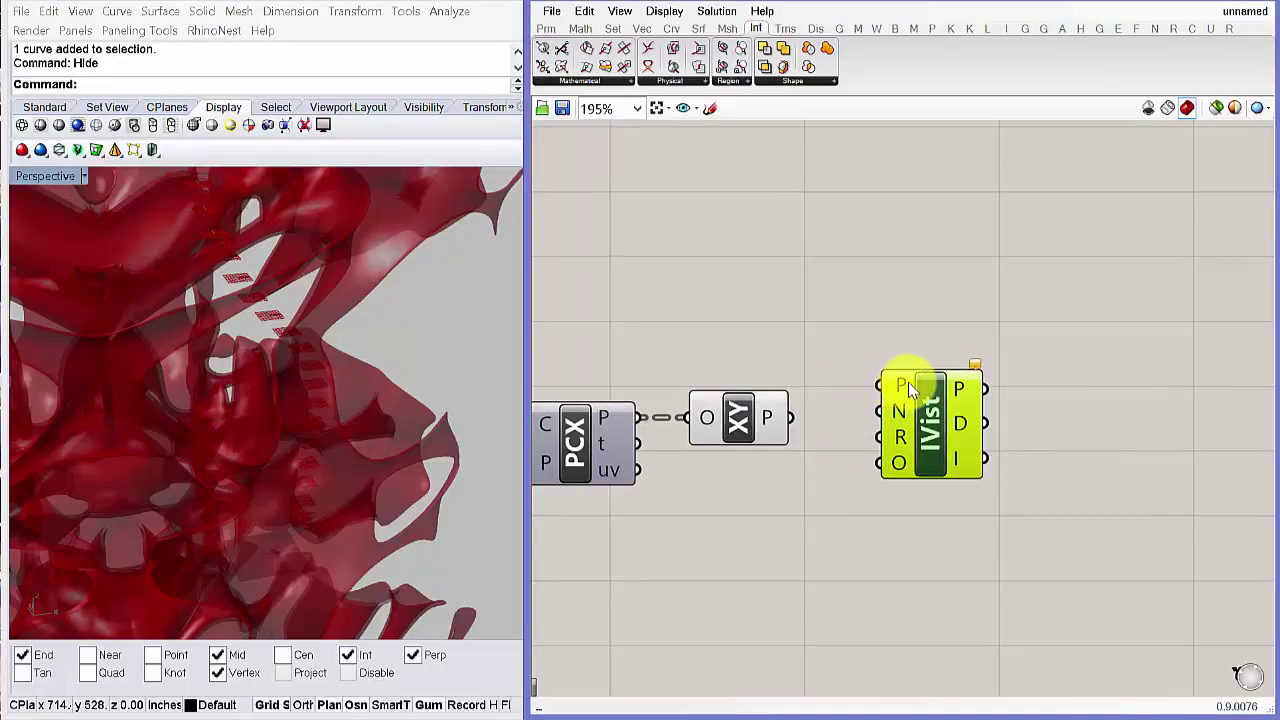
{"action": "left_click_drag", "start_coordinate": [772, 425], "coordinate": [895, 393]}
{"action": "left_click_drag", "start_coordinate": [923, 452], "coordinate": [985, 452]}
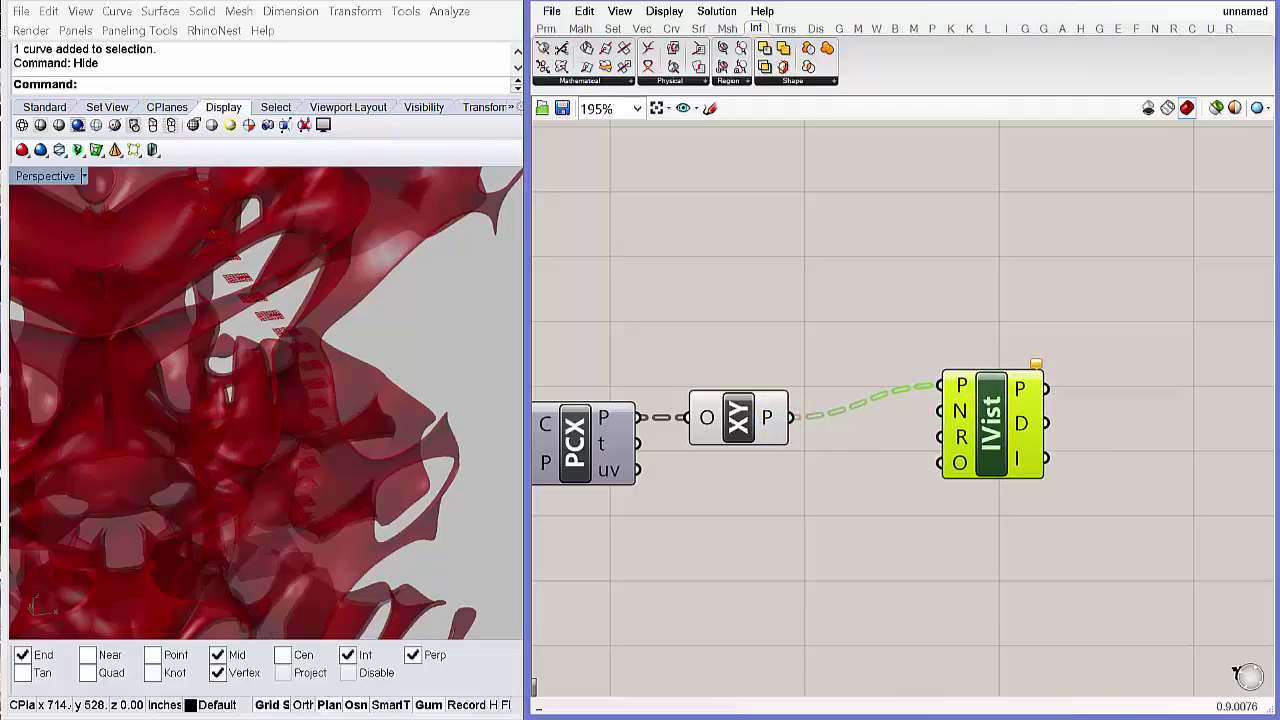
{"action": "right_click_drag", "start_coordinate": [852, 493], "coordinate": [895, 486]}
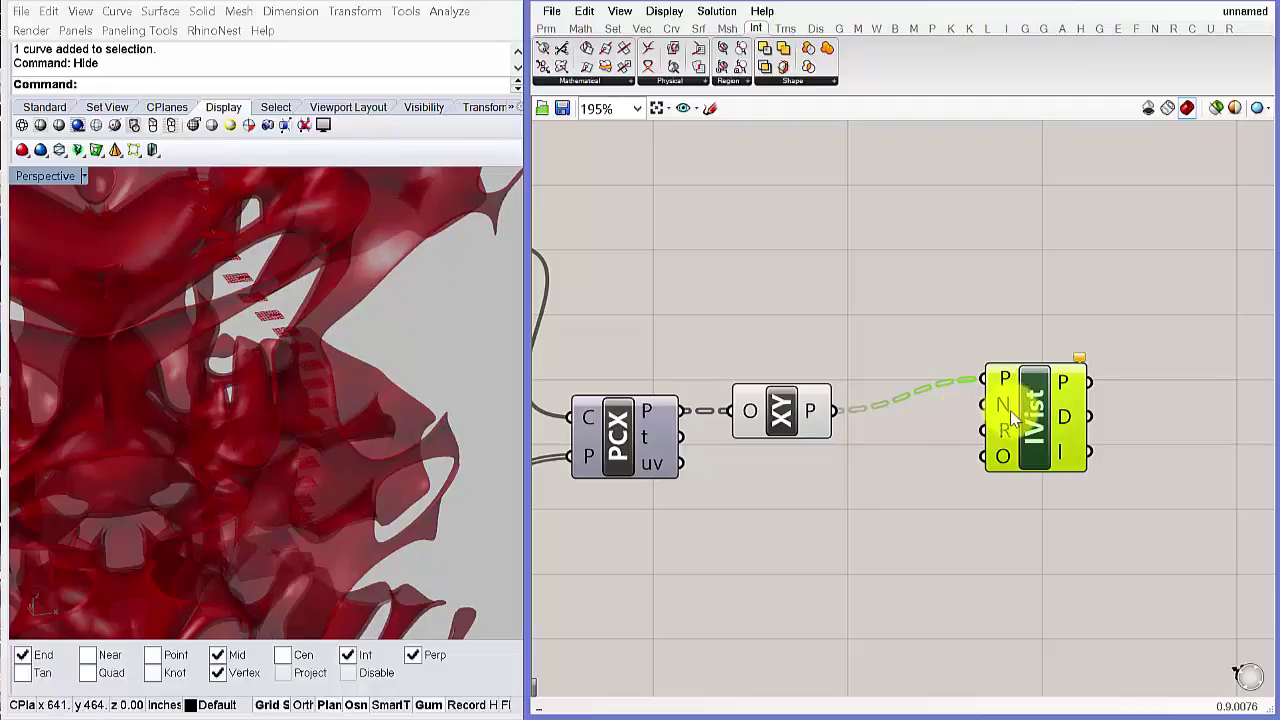
- Duplicate the series' Count slider of 24 near the IsoVist component and connect the copy to its count input
{"action": "right_click_drag", "start_coordinate": [854, 494], "coordinate": [1018, 416]}
{"action": "scroll", "coordinate": [1018, 416], "scroll_direction": "down", "scroll_amount": 2}
{"action": "right_click_drag", "start_coordinate": [651, 484], "coordinate": [938, 402]}
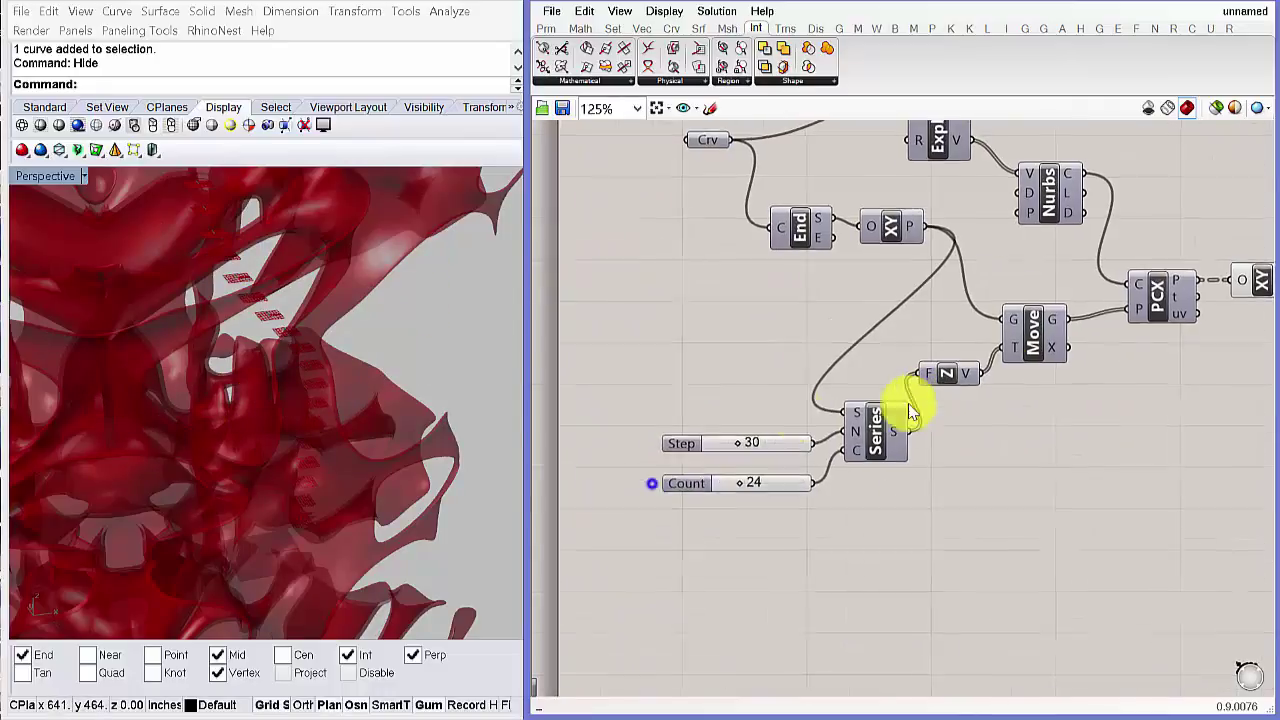
{"action": "left_click", "coordinate": [685, 487]}
{"action": "scroll", "coordinate": [780, 492], "scroll_direction": "down", "scroll_amount": 2}
{"action": "right_click_drag", "start_coordinate": [791, 500], "coordinate": [720, 502]}
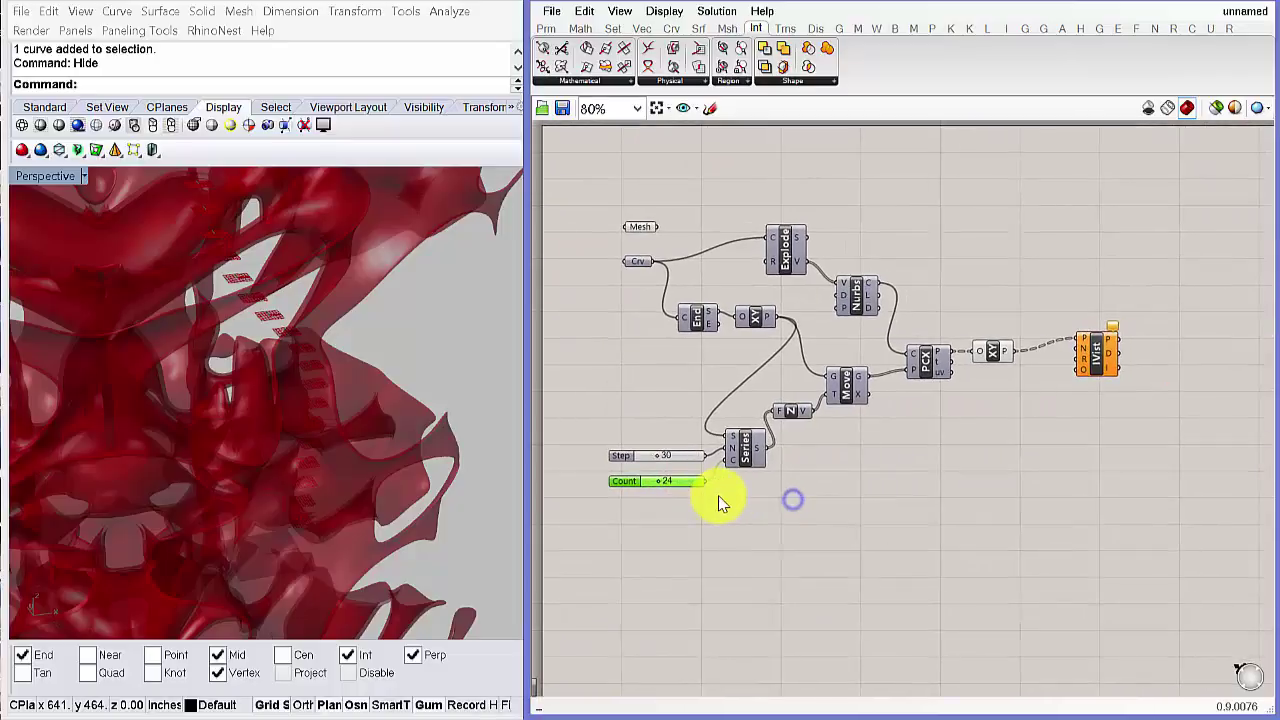
{"action": "left_click_drag", "start_coordinate": [633, 485], "coordinate": [996, 421], "text": "alt"}
{"action": "scroll", "coordinate": [1025, 383], "scroll_direction": "up", "scroll_amount": 4}
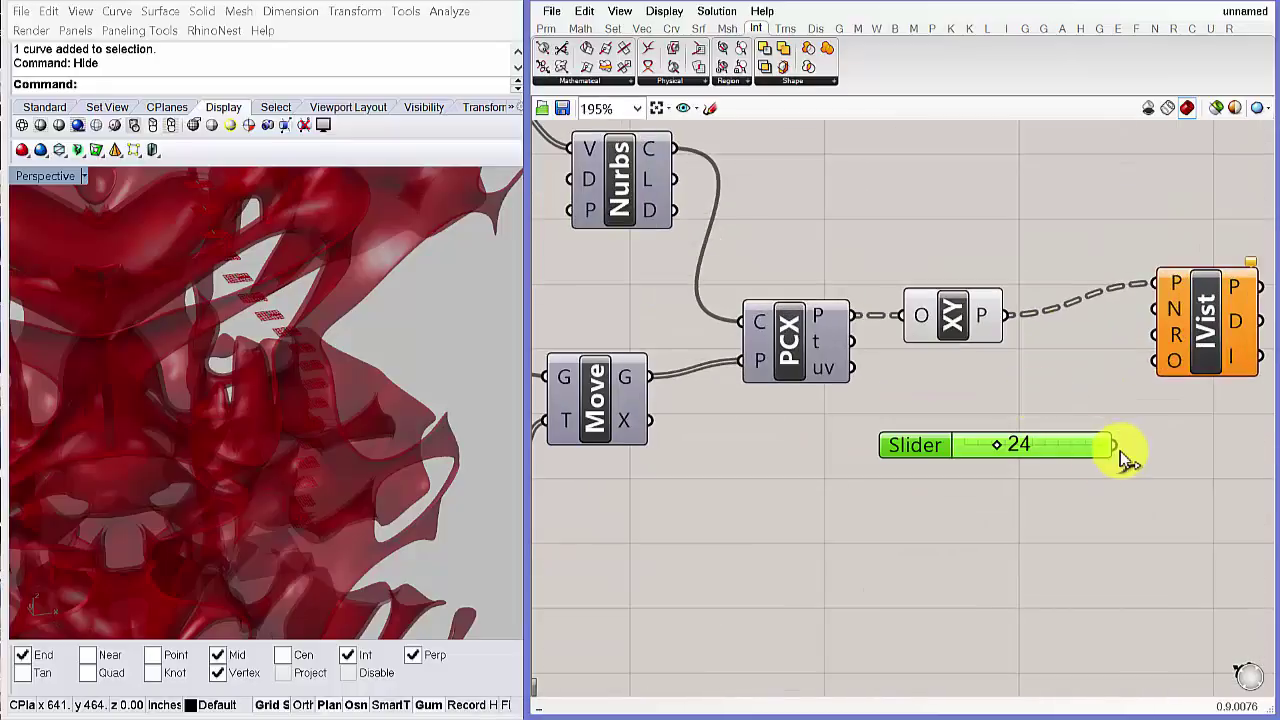
{"action": "left_click_drag", "start_coordinate": [1116, 446], "coordinate": [1152, 310]}
- Duplicate the new slider below the isovist Count slider and connect the copy to the IsoVist radius input
{"action": "left_click_drag", "start_coordinate": [920, 445], "coordinate": [900, 465]}
{"action": "key", "text": "ctrl+c"}
{"action": "key", "text": "ctrl+v"}
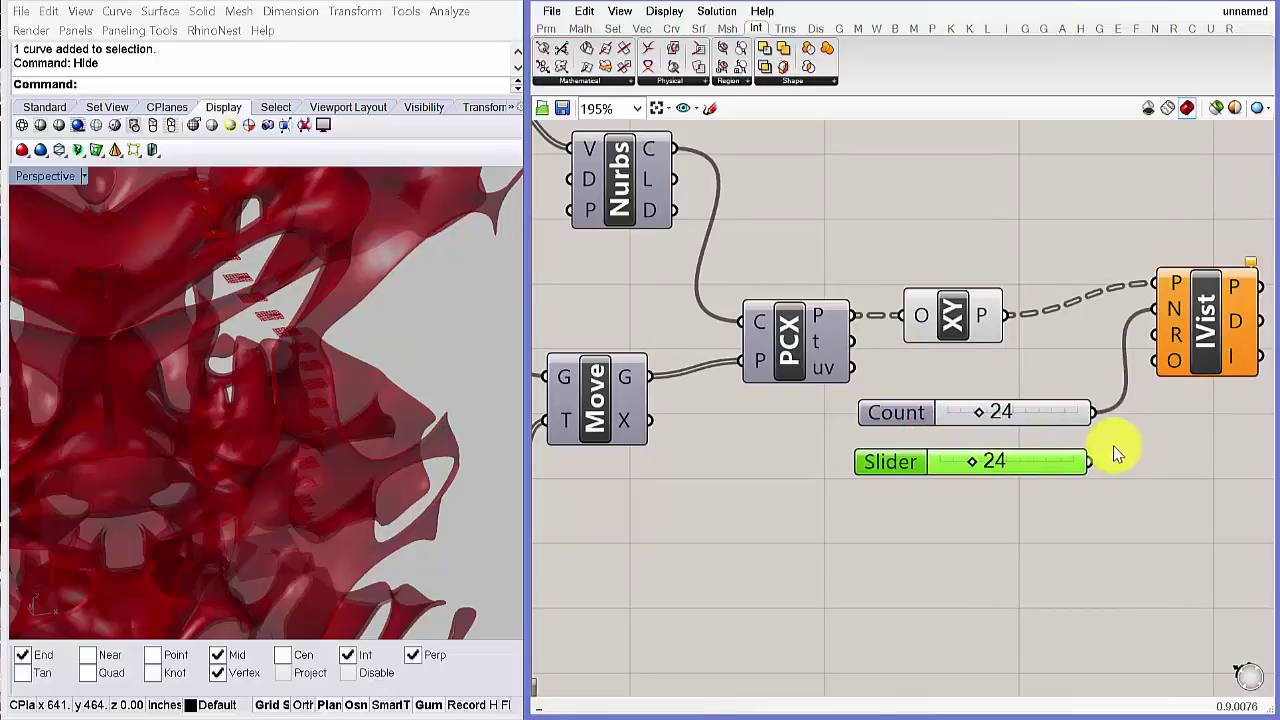
{"action": "left_click_drag", "start_coordinate": [1088, 462], "coordinate": [1156, 335]}
{"action": "right_click_drag", "start_coordinate": [1127, 437], "coordinate": [1067, 444]}
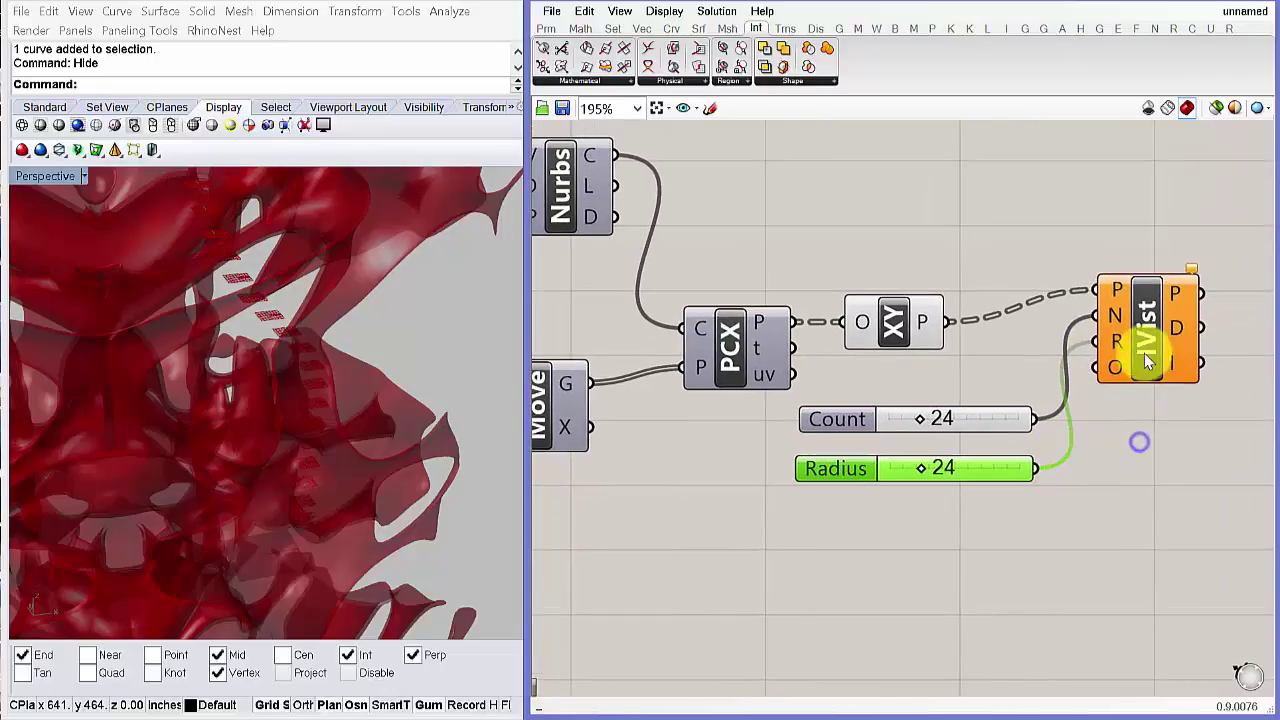
- Connect the referenced Mesh parameter to the obstacles input of the IsoVist component
{"action": "left_click_drag", "start_coordinate": [1144, 358], "coordinate": [1162, 364]}
{"action": "right_click_drag", "start_coordinate": [1144, 431], "coordinate": [1063, 457]}
{"action": "scroll", "coordinate": [1080, 425], "scroll_direction": "down", "scroll_amount": 2}
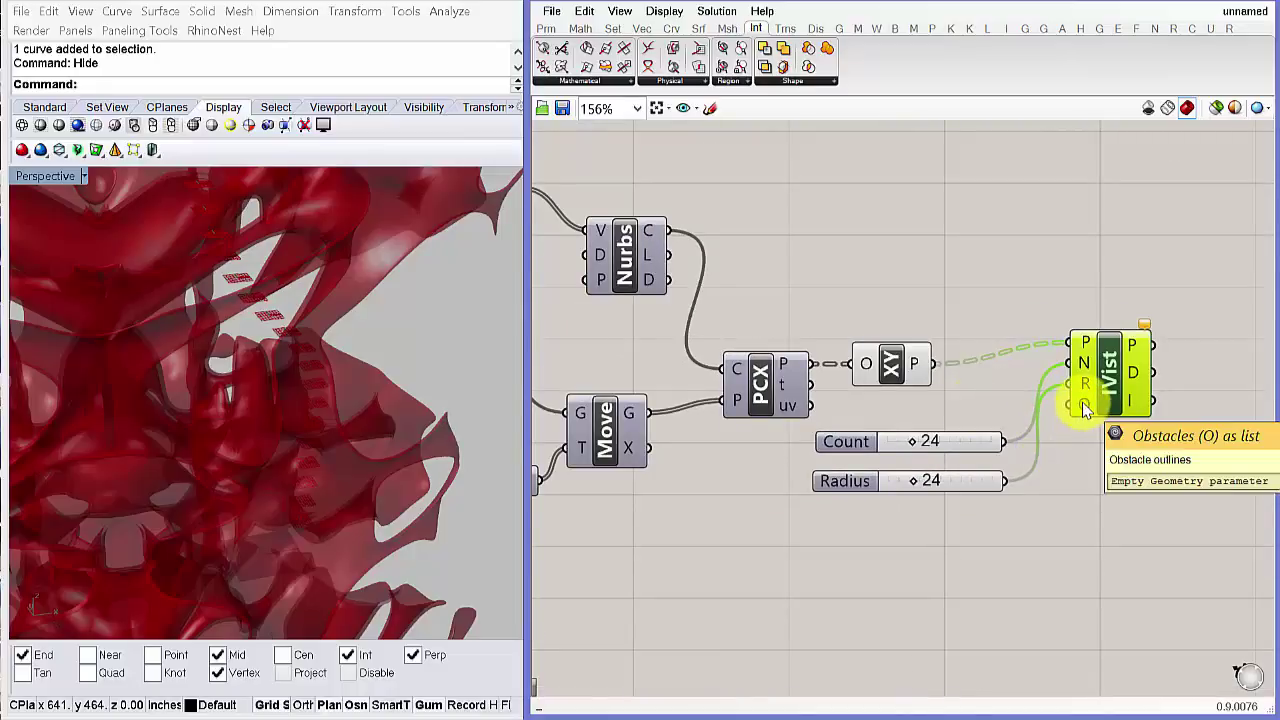
{"action": "right_click_drag", "start_coordinate": [851, 403], "coordinate": [929, 429]}
{"action": "scroll", "coordinate": [832, 412], "scroll_direction": "down", "scroll_amount": 2}
{"action": "right_click_drag", "start_coordinate": [726, 403], "coordinate": [920, 386]}
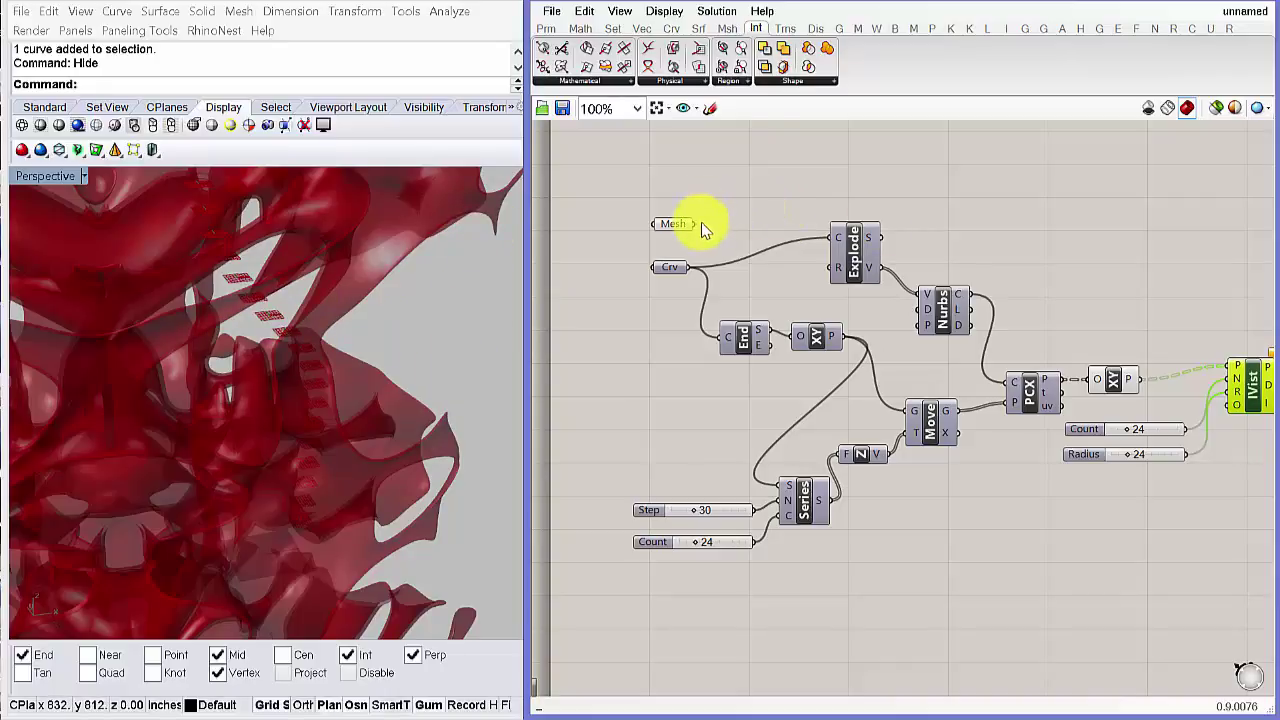
{"action": "left_click_drag", "start_coordinate": [697, 226], "coordinate": [1220, 418]}
{"action": "right_click", "coordinate": [668, 224]}
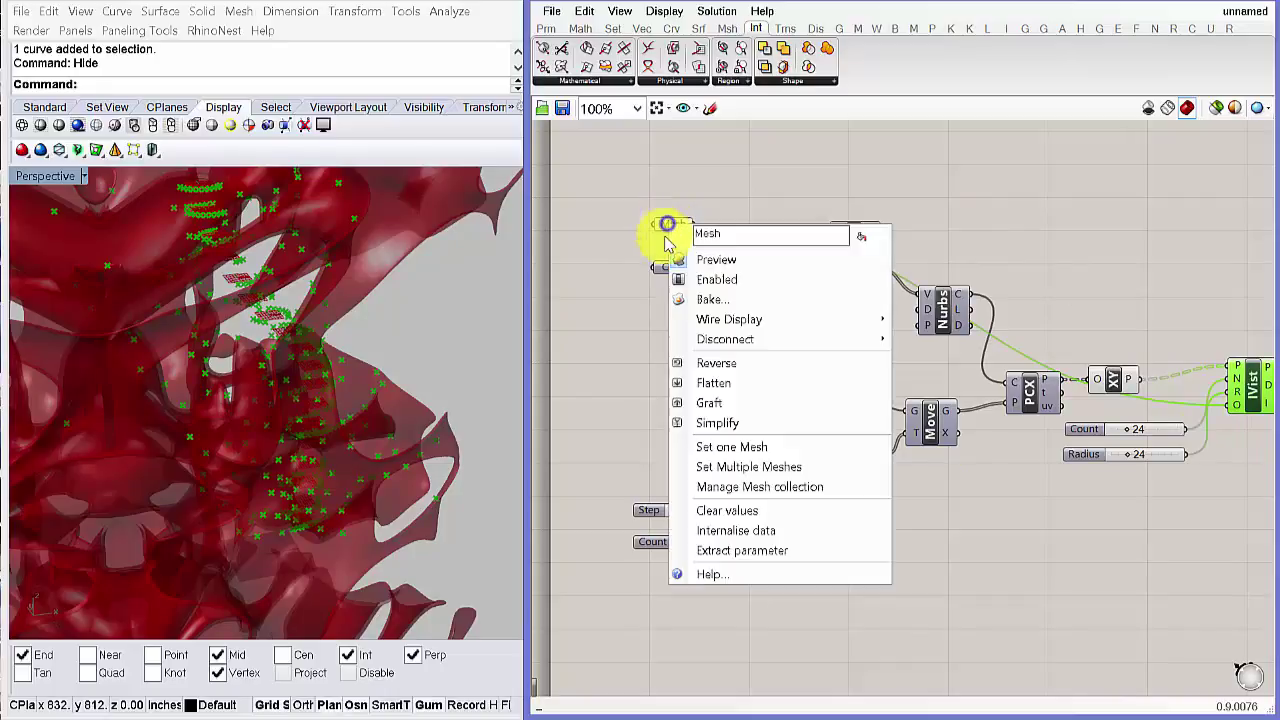
{"action": "left_click", "coordinate": [752, 195]}
- Check the isovist points in the Rhino viewport, then set the isovist Count to 36 and the Radius to 82
{"action": "scroll", "coordinate": [314, 404], "scroll_direction": "up", "scroll_amount": 3}
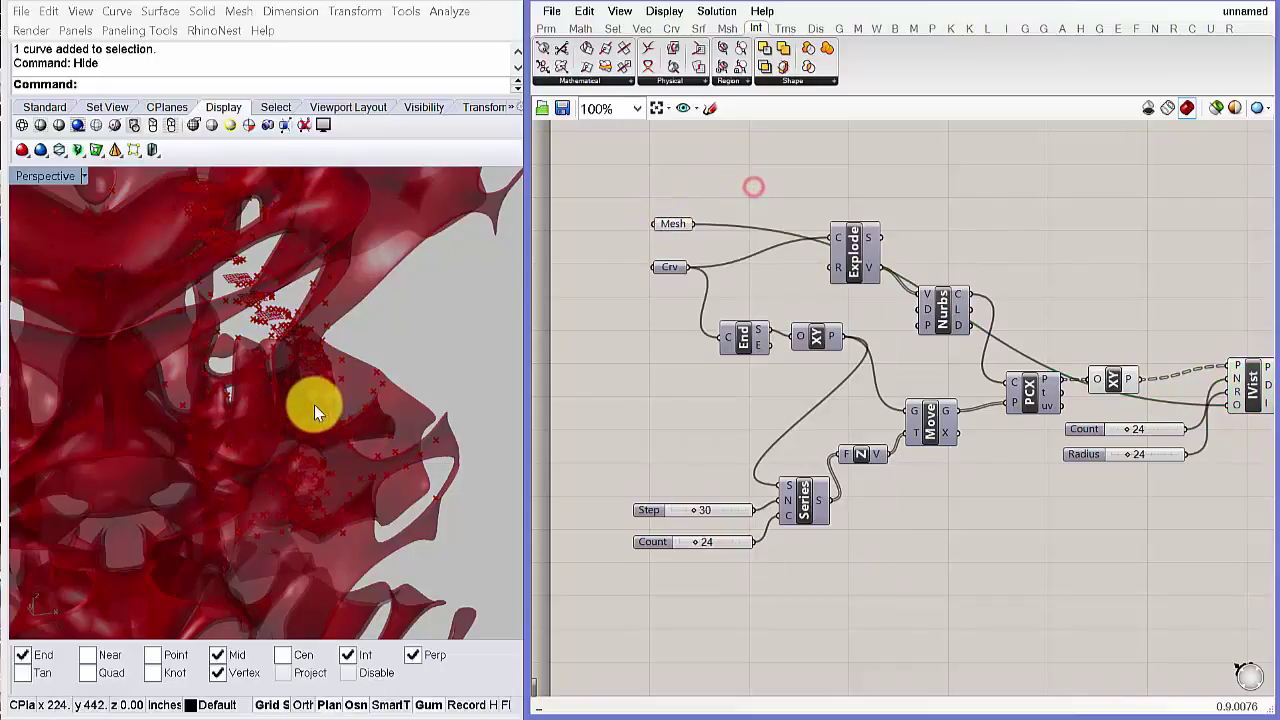
{"action": "right_click_drag", "start_coordinate": [314, 404], "coordinate": [285, 376]}
{"action": "right_click_drag", "start_coordinate": [1006, 457], "coordinate": [790, 439]}
{"action": "scroll", "coordinate": [912, 394], "scroll_direction": "up", "scroll_amount": 4}
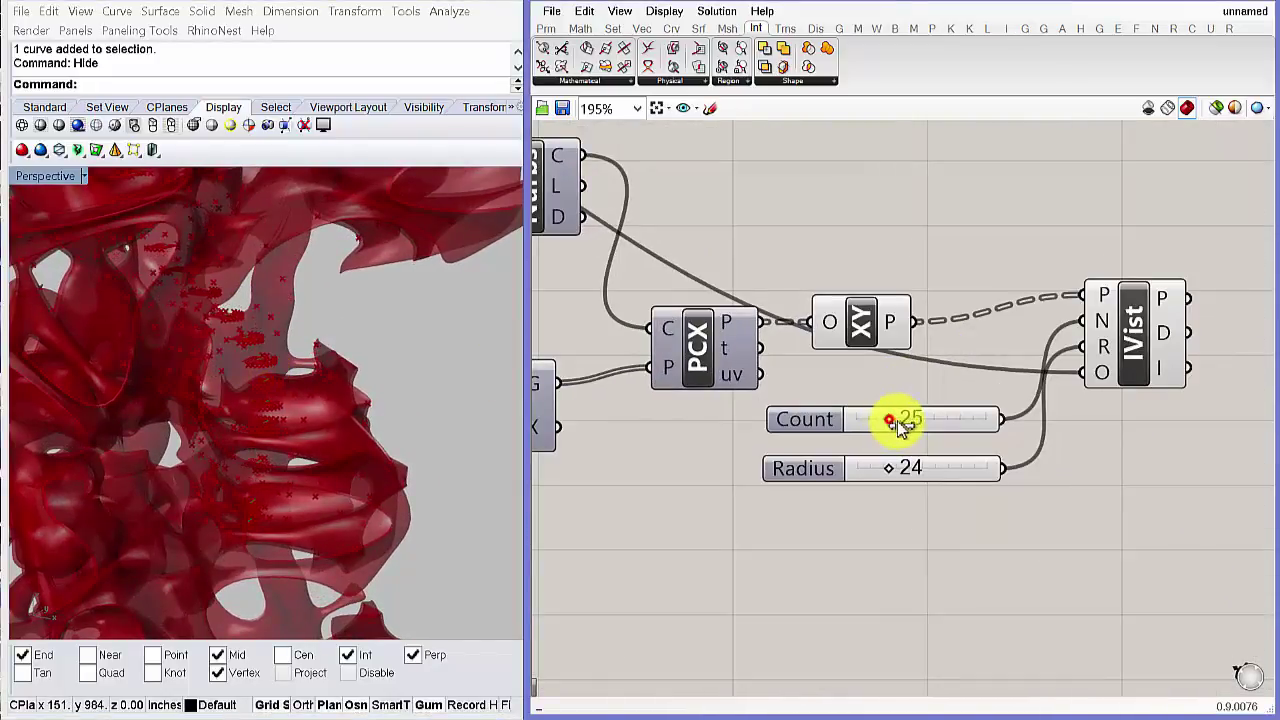
{"action": "mouse_move", "coordinate": [894, 420]}
{"action": "left_mouse_down"}
{"action": "mouse_move", "coordinate": [926, 431]}
{"action": "mouse_move", "coordinate": [906, 429]}
{"action": "left_mouse_up"}
{"action": "left_click_drag", "start_coordinate": [897, 474], "coordinate": [976, 477]}
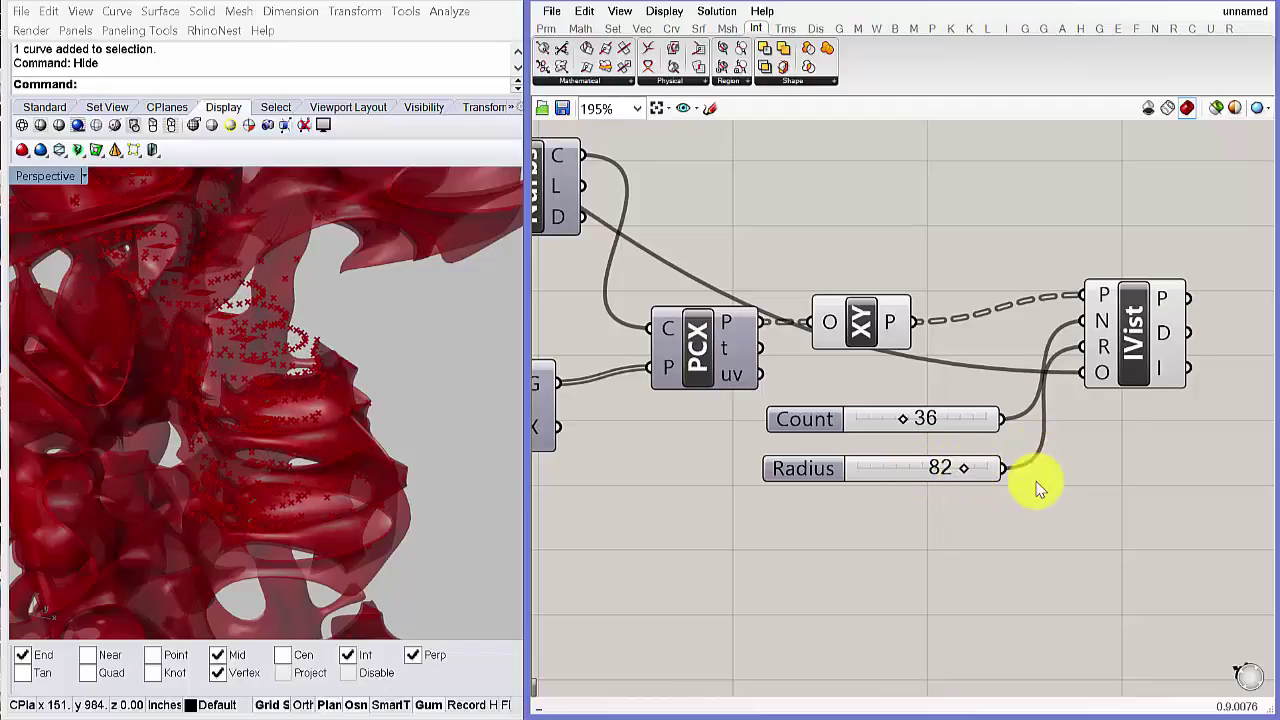
- Extend the Radius slider's numeric range to 400 and set the isovist radius to 176
{"action": "right_click_drag", "start_coordinate": [1037, 486], "coordinate": [1010, 487]}
{"action": "left_click", "coordinate": [787, 475]}
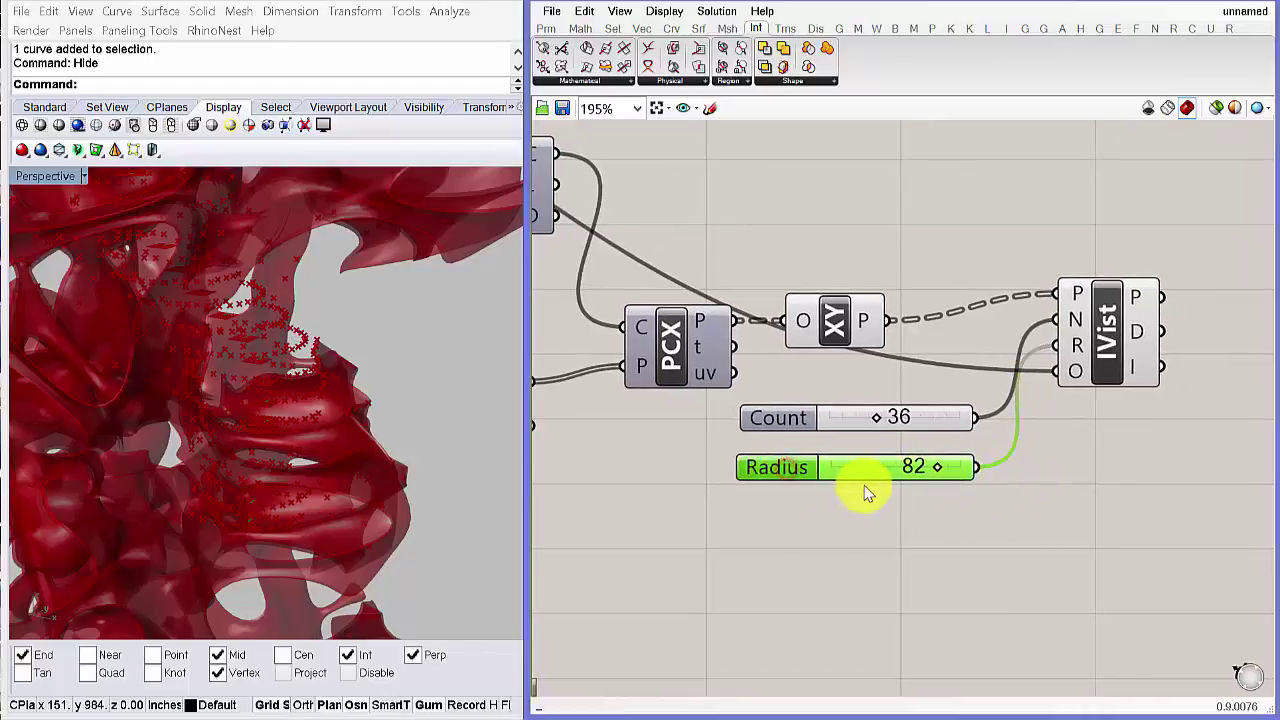
{"action": "double_click", "coordinate": [786, 467]}
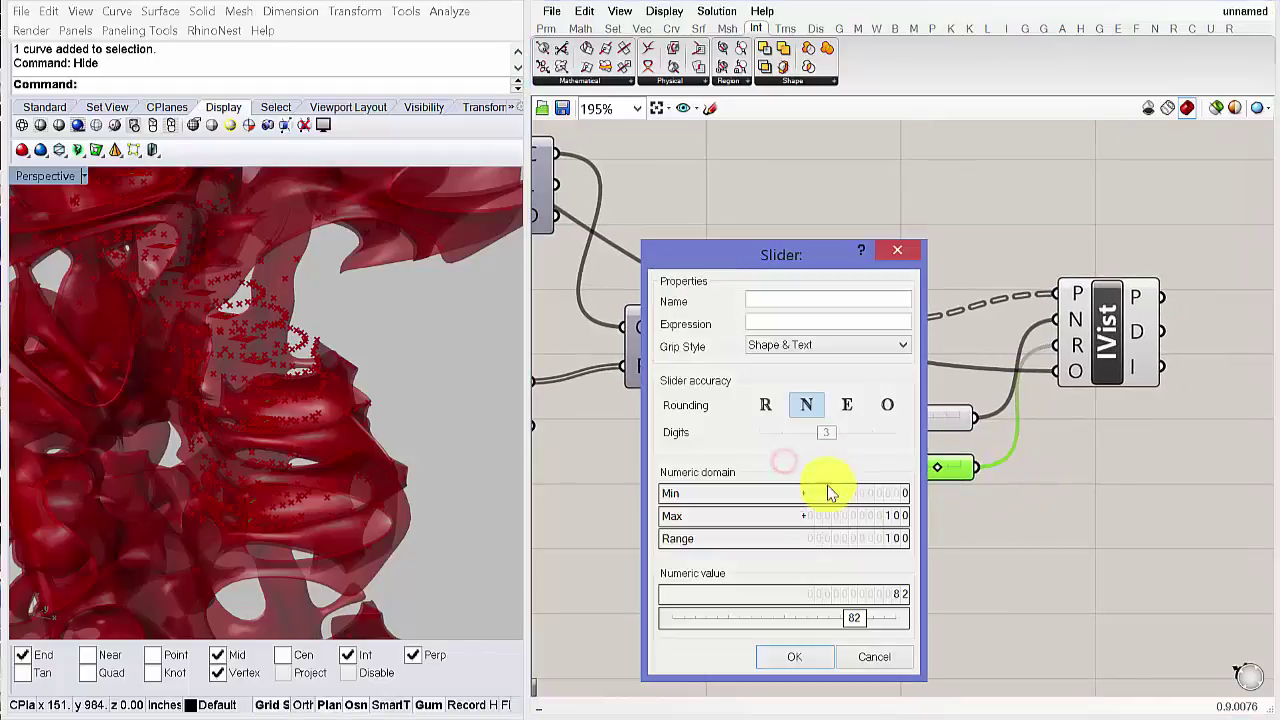
{"action": "double_click", "coordinate": [835, 540]}
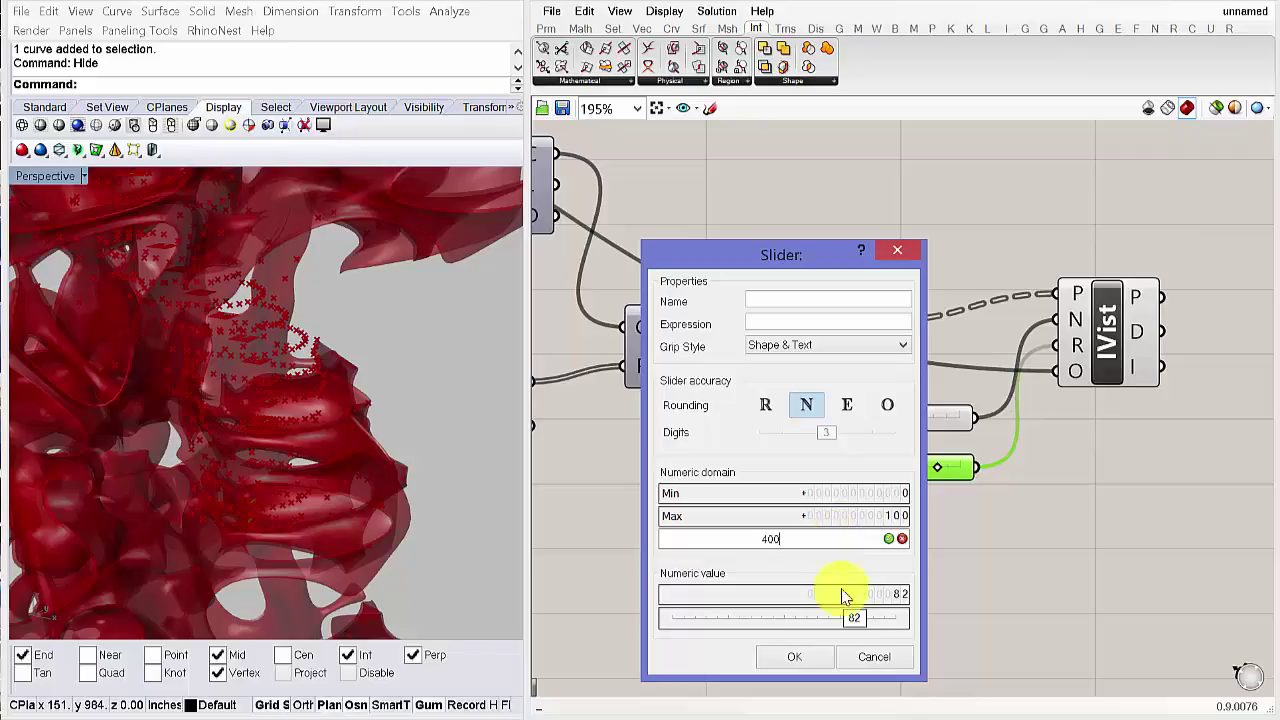
{"action": "left_click", "coordinate": [807, 657]}
{"action": "left_click_drag", "start_coordinate": [860, 472], "coordinate": [889, 472]}
{"action": "right_click_drag", "start_coordinate": [955, 497], "coordinate": [927, 496]}
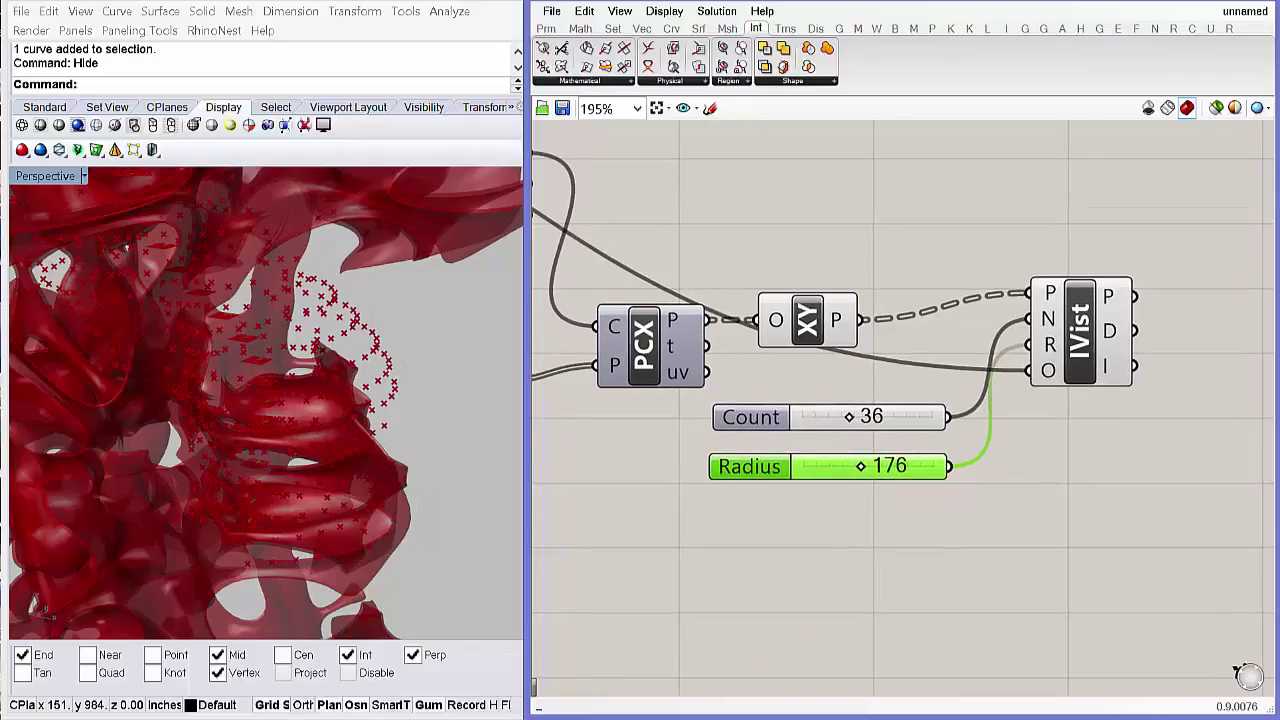
- Add a PolyLine component, connect the IsoVist points as its vertices and check the lines in the Rhino viewport
{"action": "right_click_drag", "start_coordinate": [1119, 494], "coordinate": [906, 497]}
{"action": "double_click", "coordinate": [994, 429]}
{"action": "type", "text": "pline"}
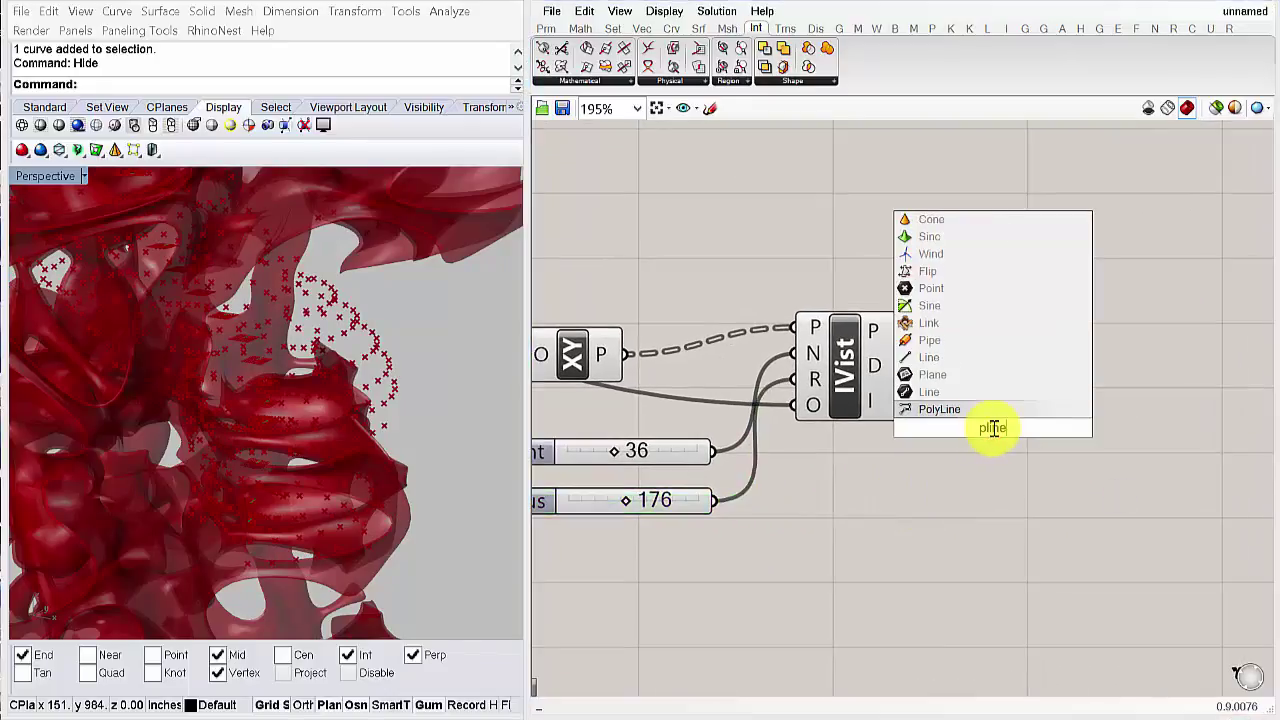
{"action": "left_click", "coordinate": [960, 409]}
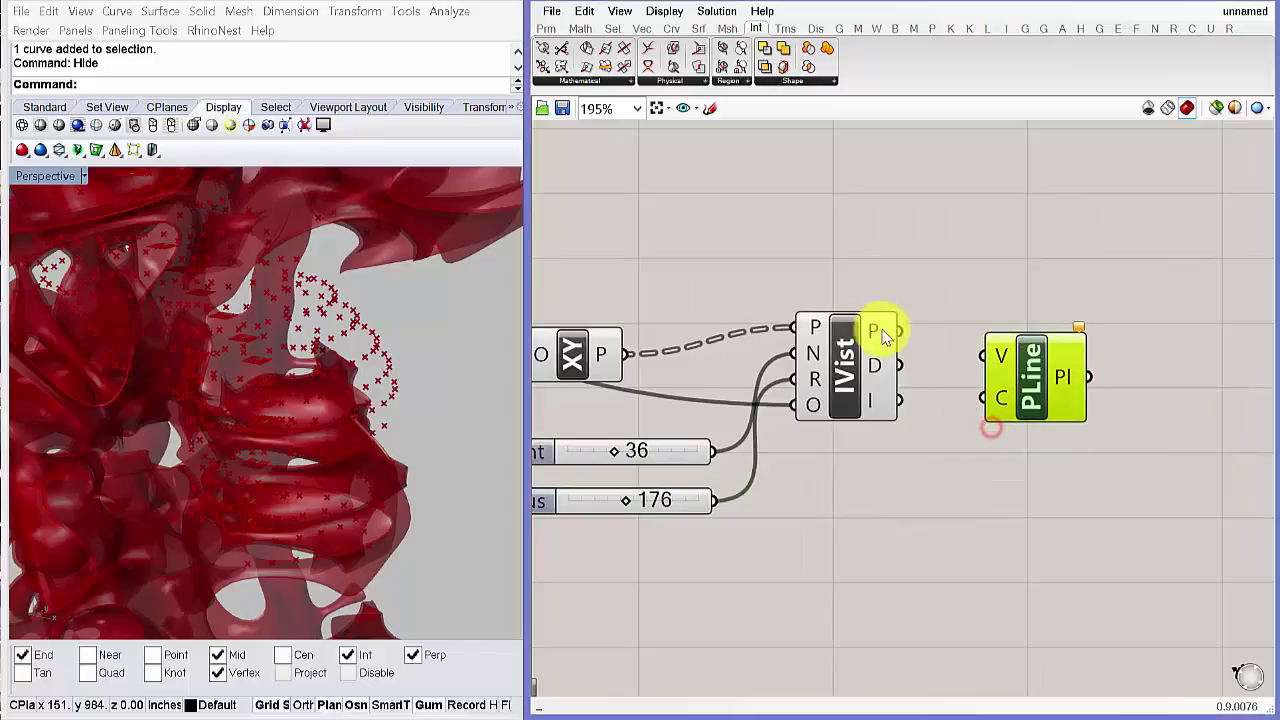
{"action": "left_click_drag", "start_coordinate": [898, 331], "coordinate": [1000, 350]}
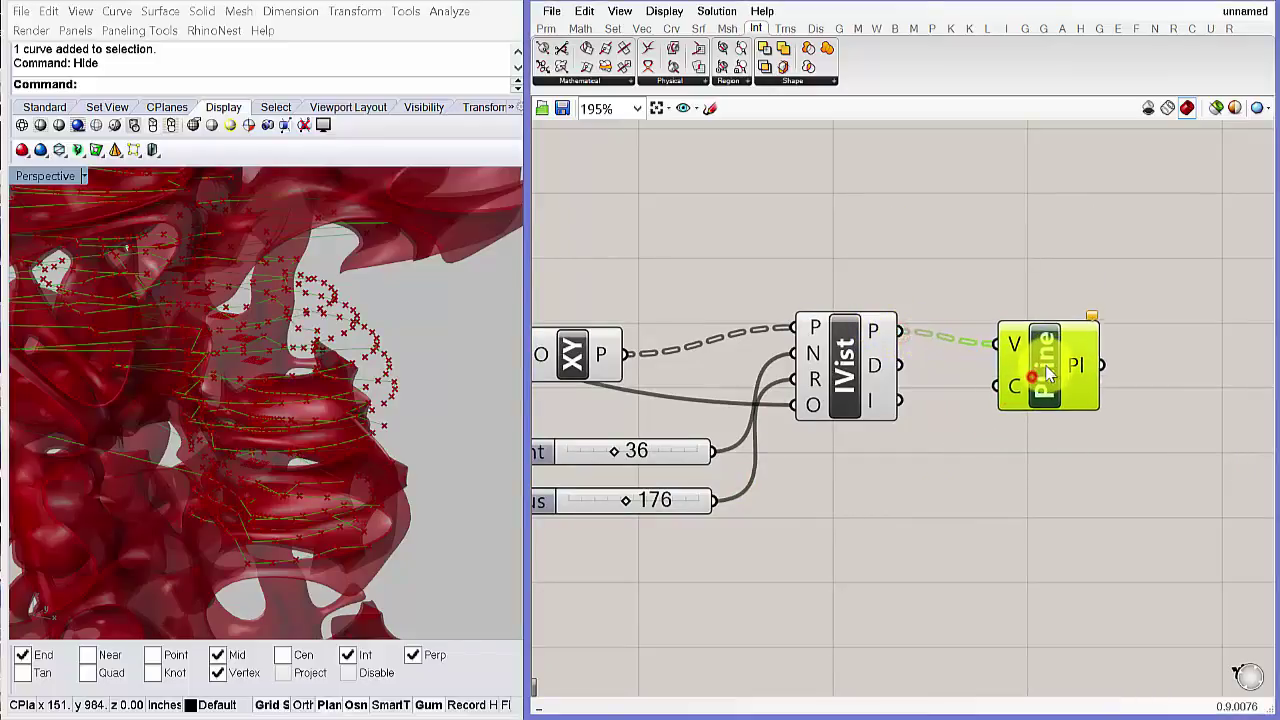
{"action": "right_click_drag", "start_coordinate": [349, 400], "coordinate": [390, 412]}
{"action": "scroll", "coordinate": [348, 419], "scroll_direction": "up", "scroll_amount": 5}
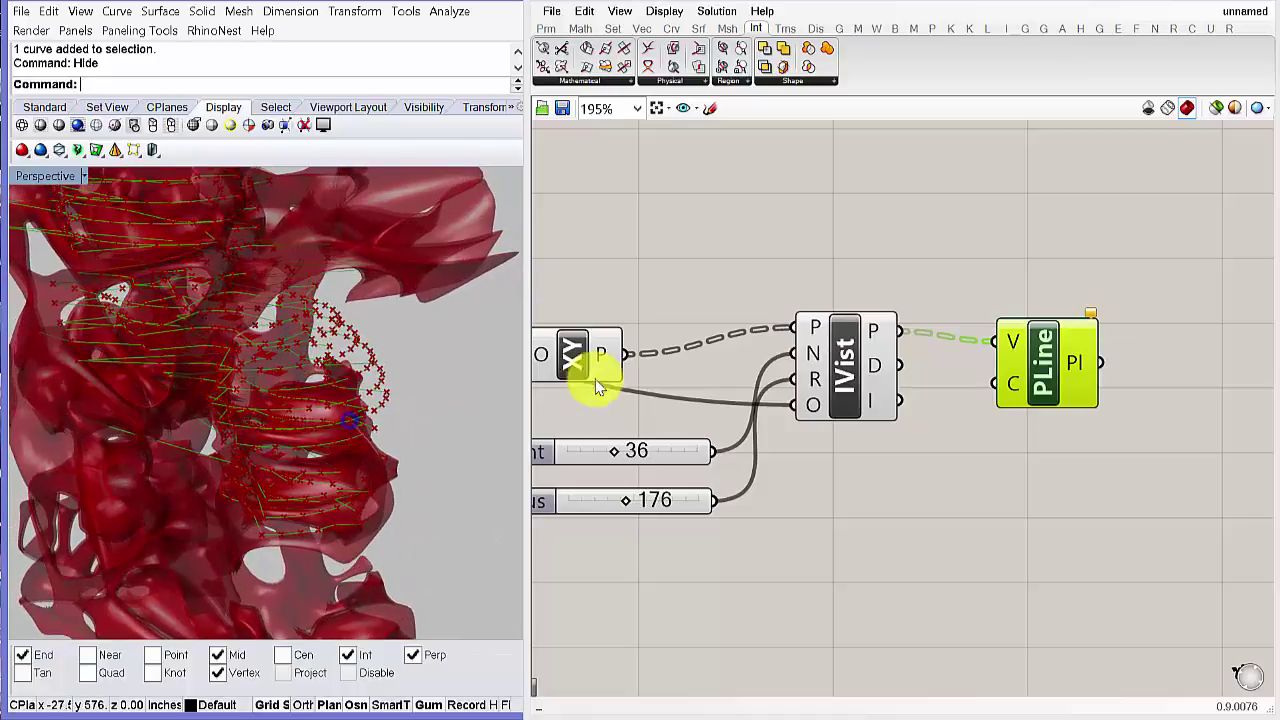
- Add an Offset curve component beside the PolyLine component
{"action": "right_click_drag", "start_coordinate": [1020, 458], "coordinate": [916, 454]}
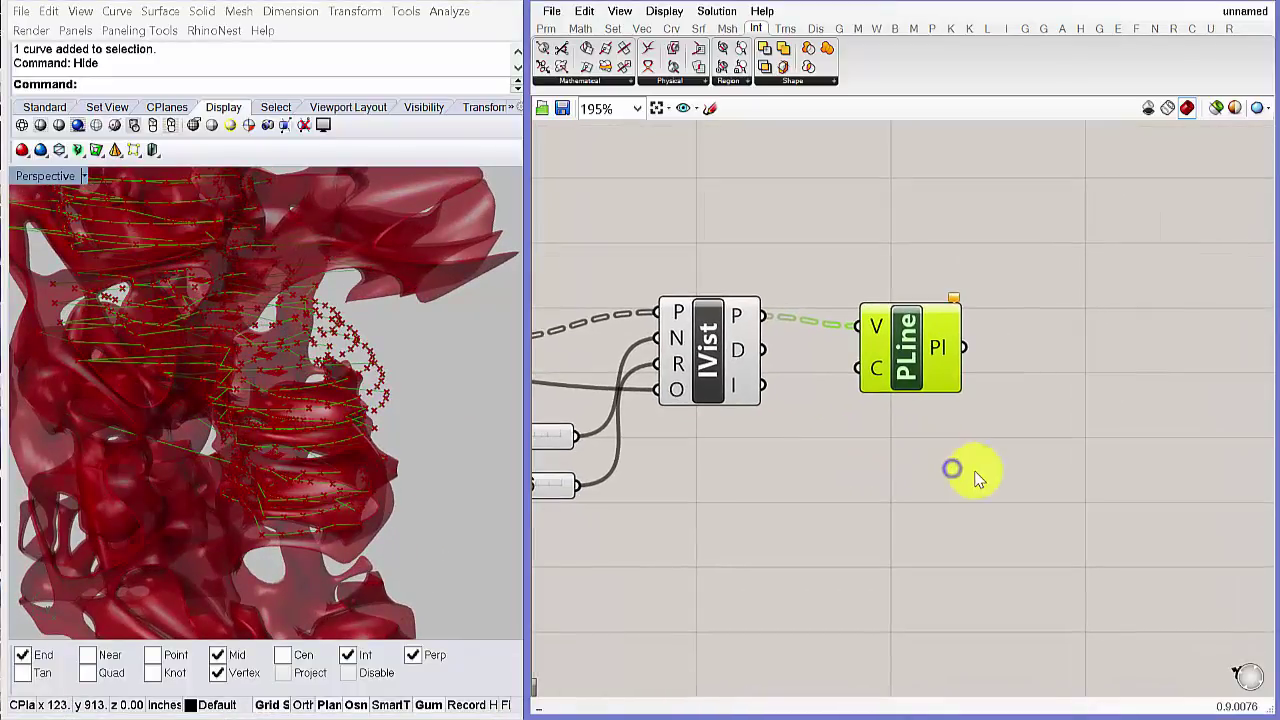
{"action": "left_click", "coordinate": [995, 470]}
{"action": "double_click", "coordinate": [996, 470]}
{"action": "type", "text": "offset"}
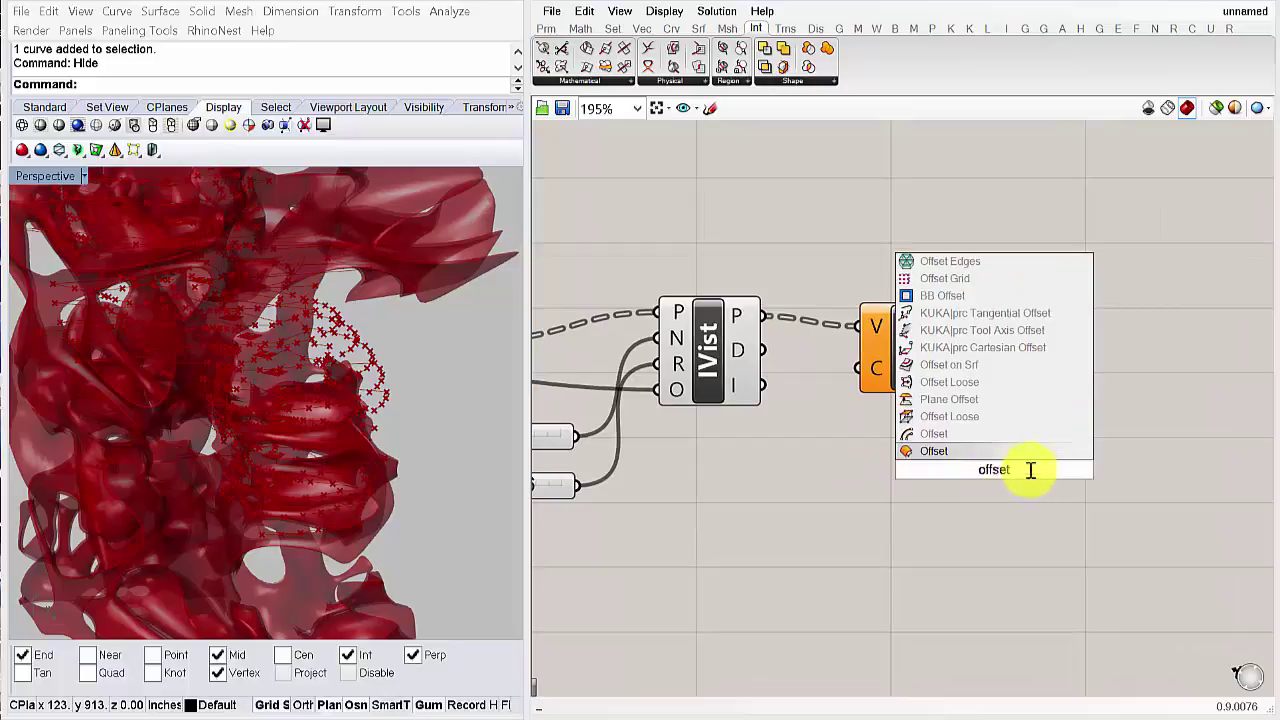
{"action": "left_click", "coordinate": [975, 450]}
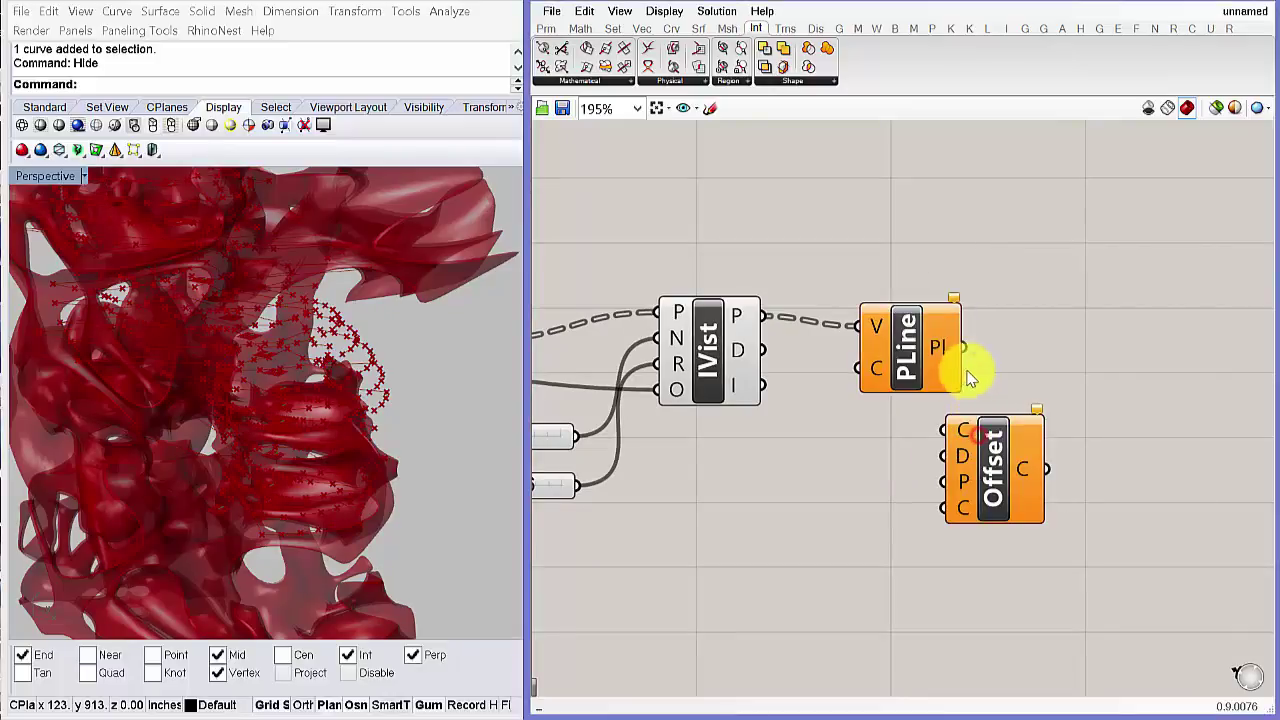
- Connect the polylines to the Offset component's curve input and a copy of the Count slider to its distance input
{"action": "left_click_drag", "start_coordinate": [952, 390], "coordinate": [944, 430]}
{"action": "left_click_drag", "start_coordinate": [1000, 471], "coordinate": [1093, 389]}
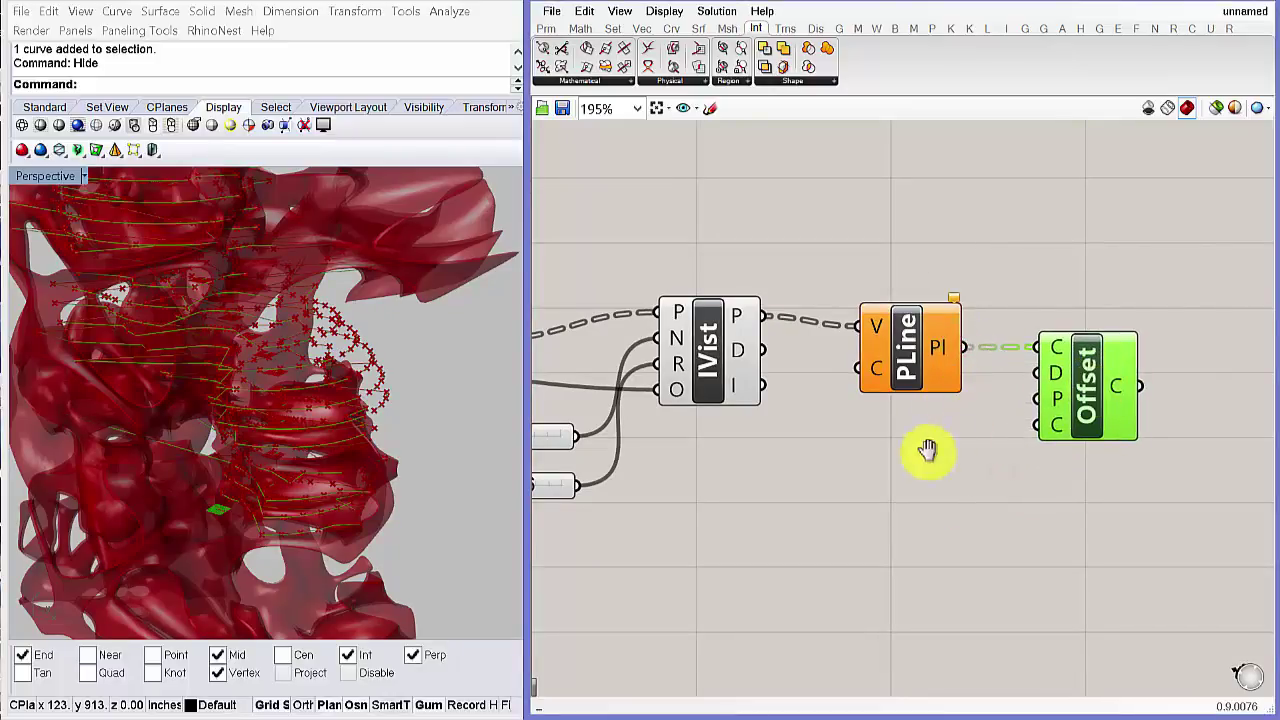
{"action": "right_click_drag", "start_coordinate": [928, 453], "coordinate": [1045, 470]}
{"action": "left_click", "coordinate": [646, 458]}
{"action": "key", "text": "ctrl+c"}
{"action": "key", "text": "ctrl+v"}
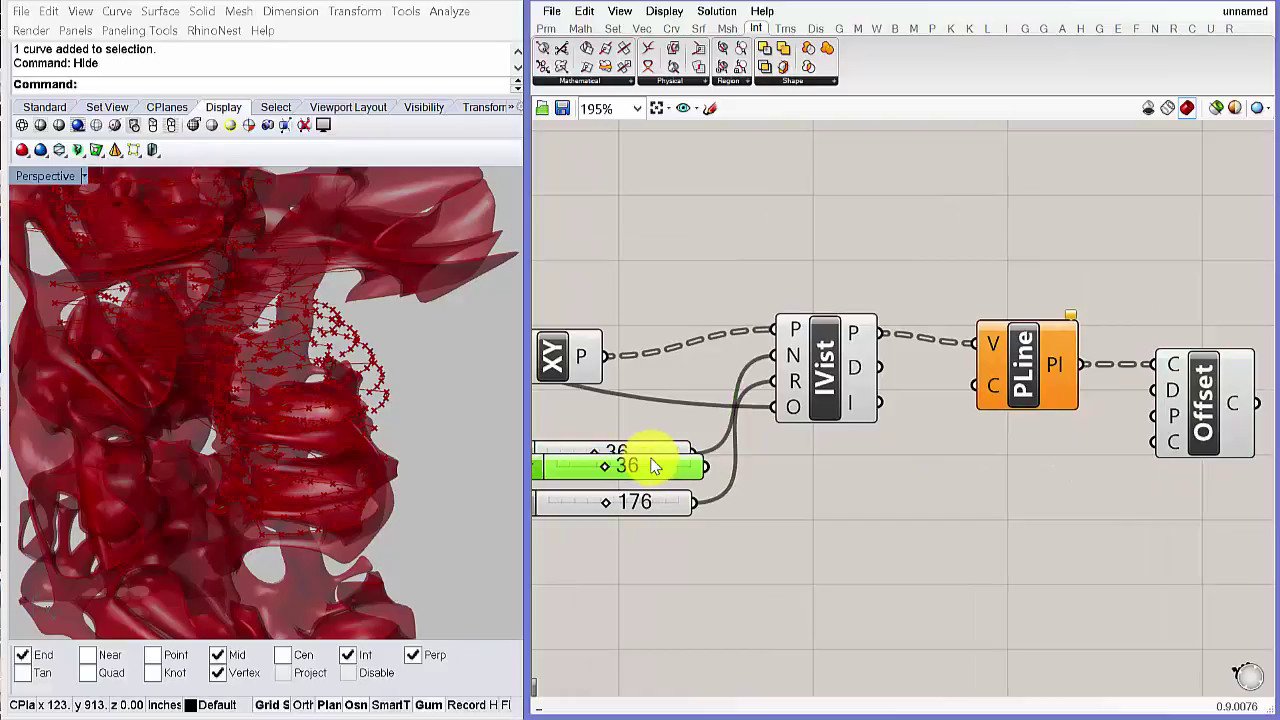
{"action": "mouse_move", "coordinate": [651, 461]}
{"action": "left_mouse_down"}
{"action": "mouse_move", "coordinate": [968, 526]}
{"action": "mouse_move", "coordinate": [1108, 481]}
{"action": "left_mouse_up"}
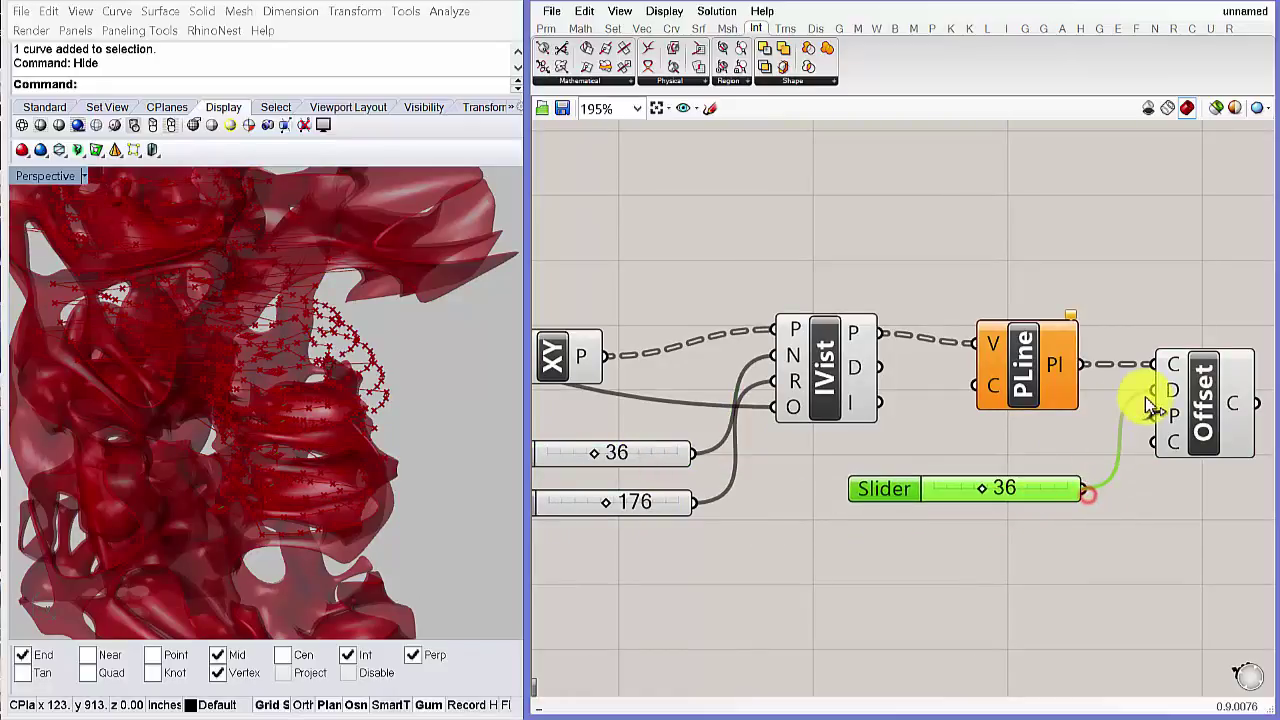
{"action": "left_click_drag", "start_coordinate": [1145, 396], "coordinate": [1155, 390]}
{"action": "right_click_drag", "start_coordinate": [214, 386], "coordinate": [380, 405]}
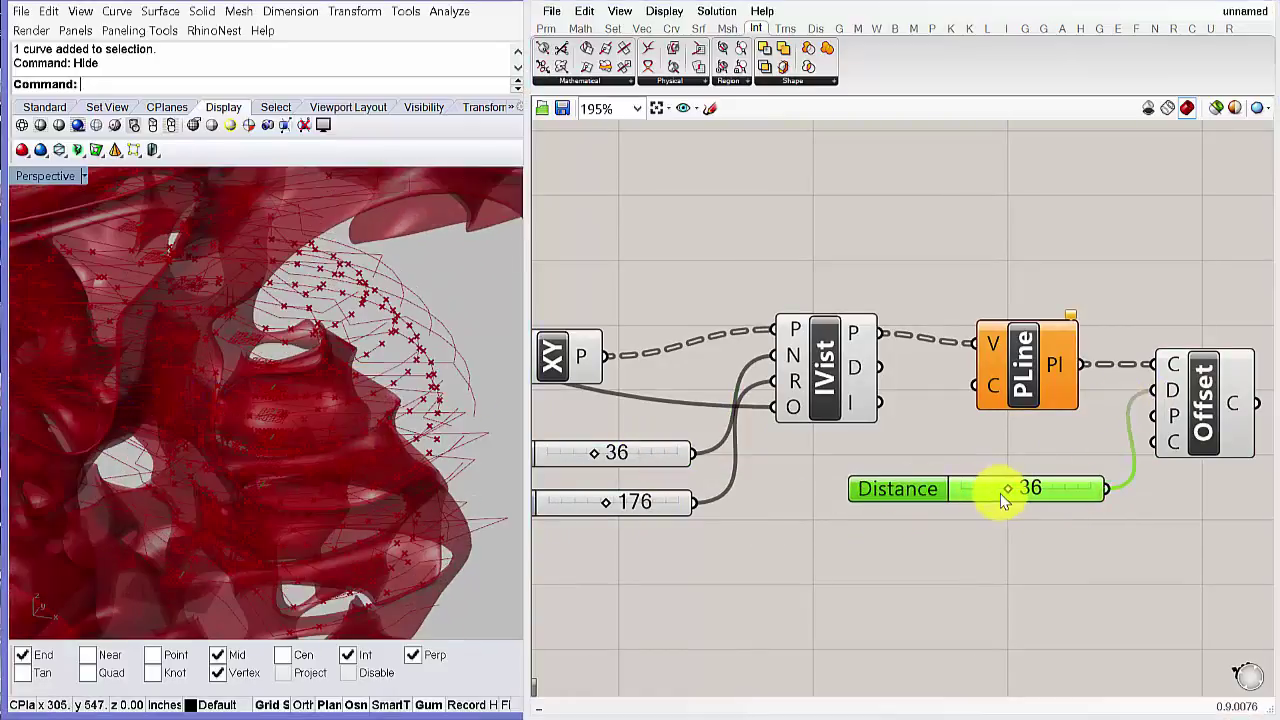
{"action": "left_click_drag", "start_coordinate": [906, 489], "coordinate": [873, 516]}
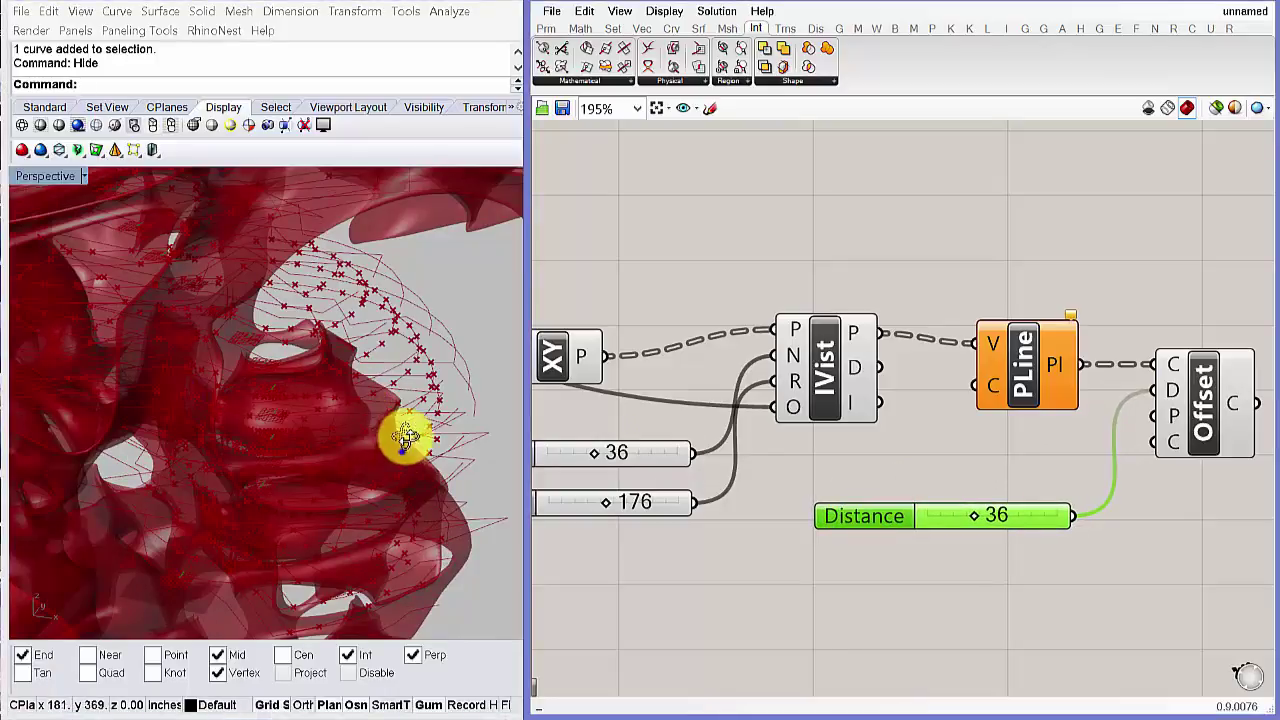
- Add a Negative component and wire it between the distance slider and the Offset component's distance input
{"action": "mouse_move", "coordinate": [405, 437]}
{"action": "right_mouse_down"}
{"action": "mouse_move", "coordinate": [397, 411]}
{"action": "mouse_move", "coordinate": [412, 434]}
{"action": "right_mouse_up"}
{"action": "right_click_drag", "start_coordinate": [1178, 506], "coordinate": [1072, 509]}
{"action": "double_click", "coordinate": [1029, 553]}
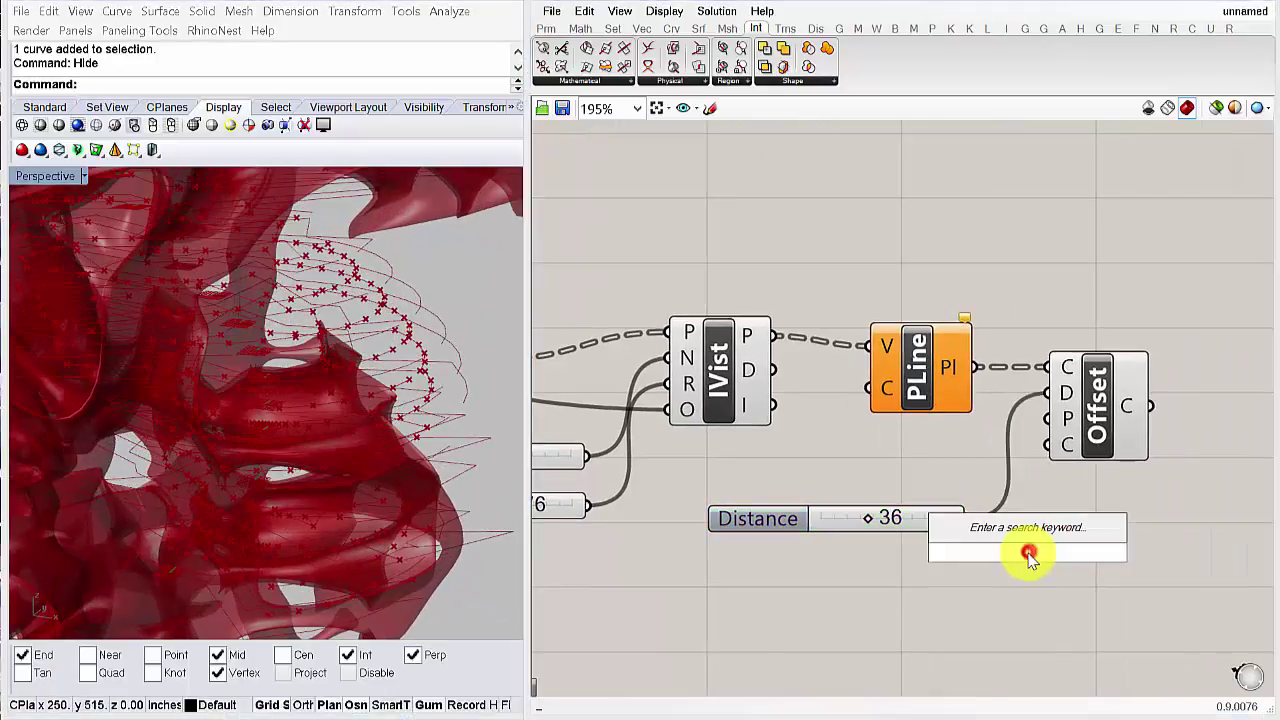
{"action": "type", "text": "neg"}
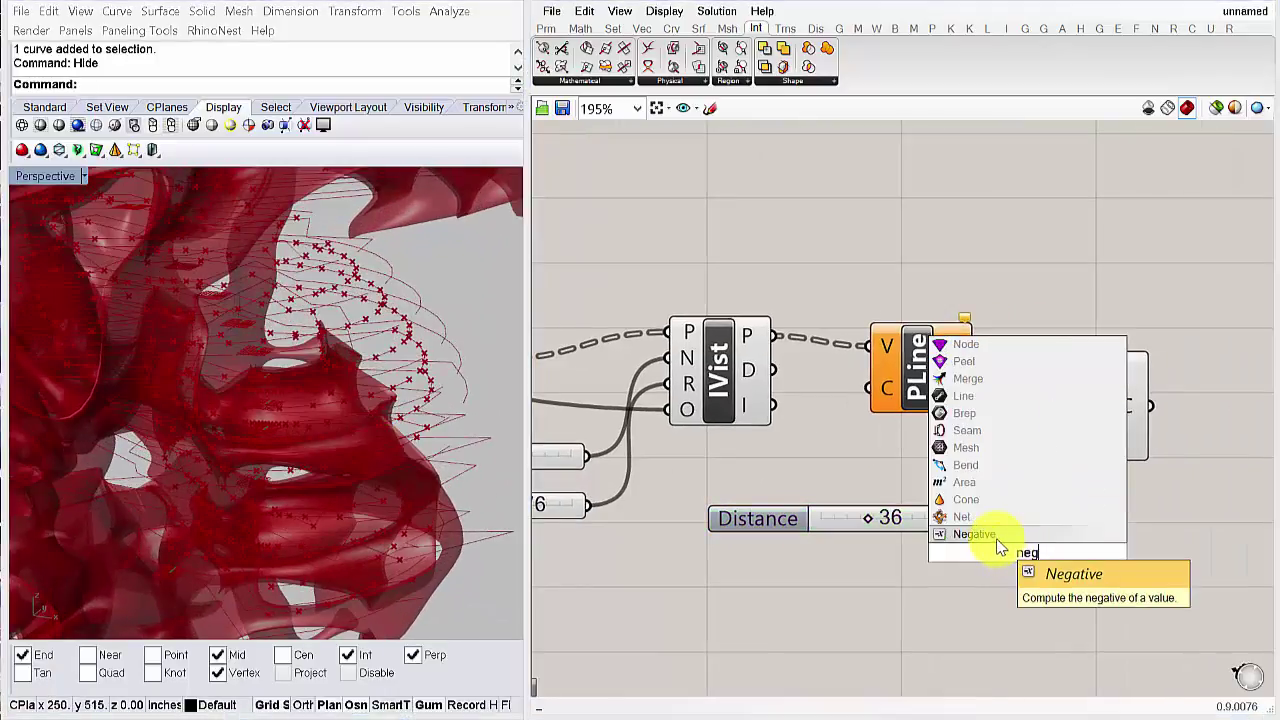
{"action": "key", "text": "Return"}
{"action": "left_click_drag", "start_coordinate": [985, 545], "coordinate": [986, 553]}
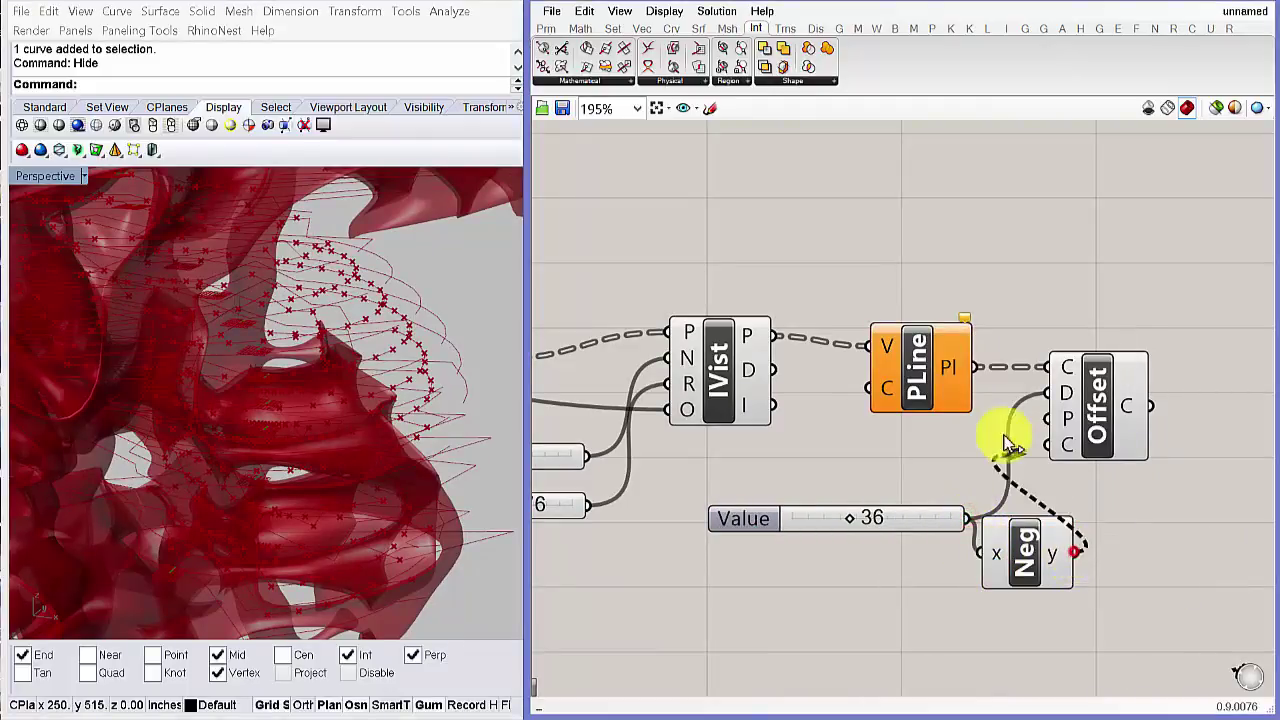
{"action": "left_click_drag", "start_coordinate": [1010, 445], "coordinate": [1046, 393]}
{"action": "left_click_drag", "start_coordinate": [743, 518], "coordinate": [675, 544]}
{"action": "left_click_drag", "start_coordinate": [1037, 542], "coordinate": [984, 459]}
{"action": "right_click_drag", "start_coordinate": [757, 547], "coordinate": [776, 547]}
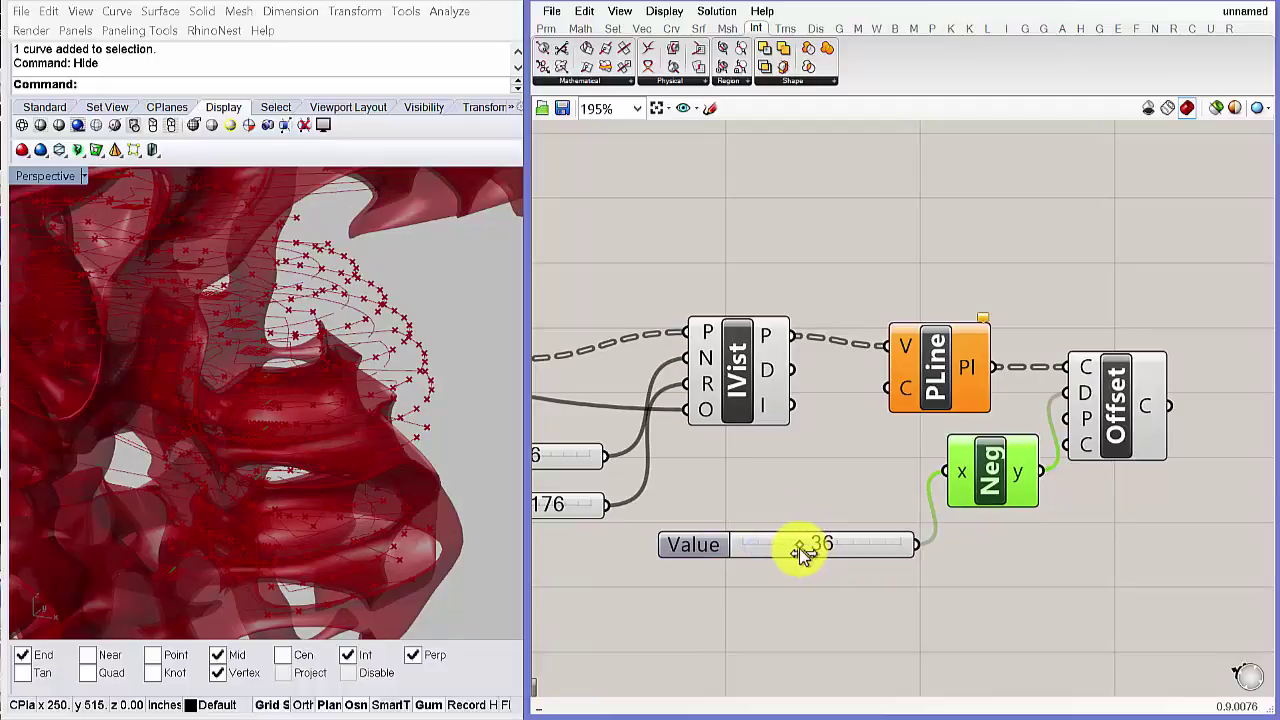
- Set the offset distance slider to 13 and check the offset curves in the Rhino viewport
{"action": "left_click_drag", "start_coordinate": [799, 548], "coordinate": [760, 546]}
{"action": "right_click_drag", "start_coordinate": [312, 402], "coordinate": [459, 398]}
{"action": "scroll", "coordinate": [441, 374], "scroll_direction": "up", "scroll_amount": 8}
{"action": "scroll", "coordinate": [460, 400], "scroll_direction": "down", "scroll_amount": 4}
{"action": "right_click_drag", "start_coordinate": [683, 414], "coordinate": [725, 416]}
- Turn off the preview of the IsoVist component
{"action": "left_click", "coordinate": [746, 386]}
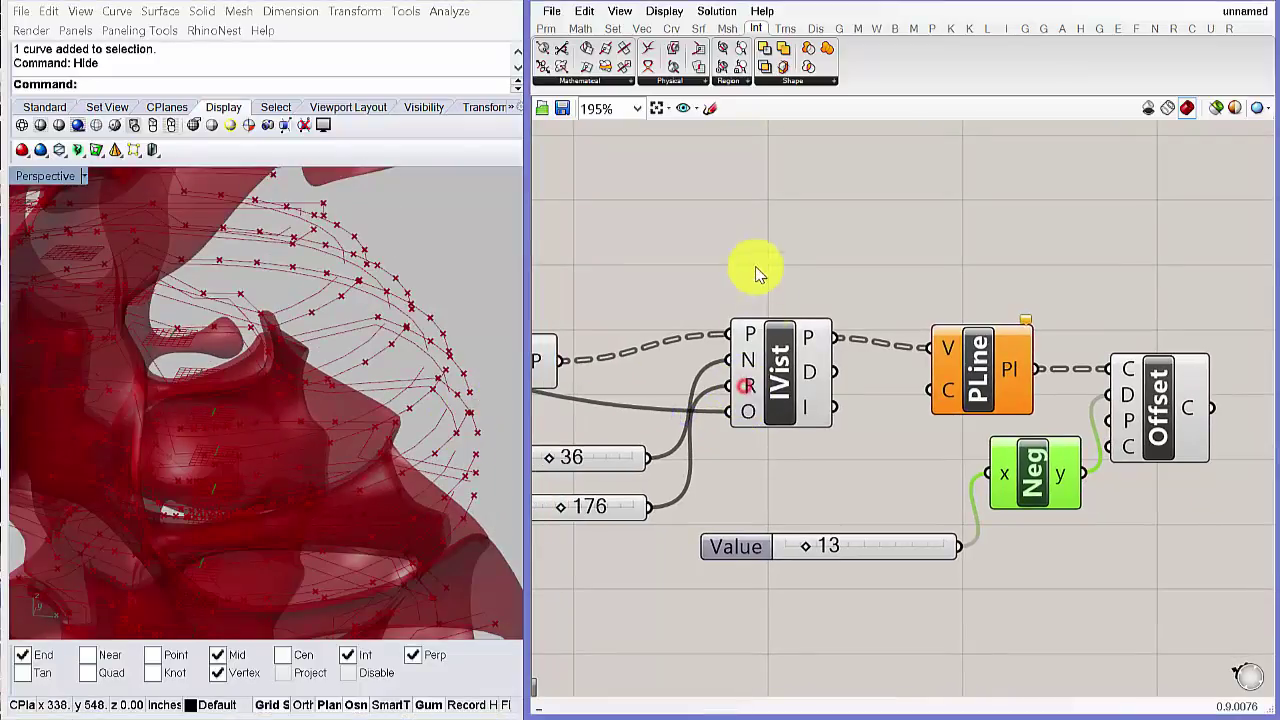
{"action": "left_click", "coordinate": [760, 358]}
{"action": "right_click", "coordinate": [755, 276]}
{"action": "left_click", "coordinate": [785, 294]}
{"action": "right_click_drag", "start_coordinate": [457, 423], "coordinate": [470, 396]}
- Close the polylines through the PolyLine component's Closed input and check them in the Rhino viewport
{"action": "left_click_drag", "start_coordinate": [957, 383], "coordinate": [944, 369]}
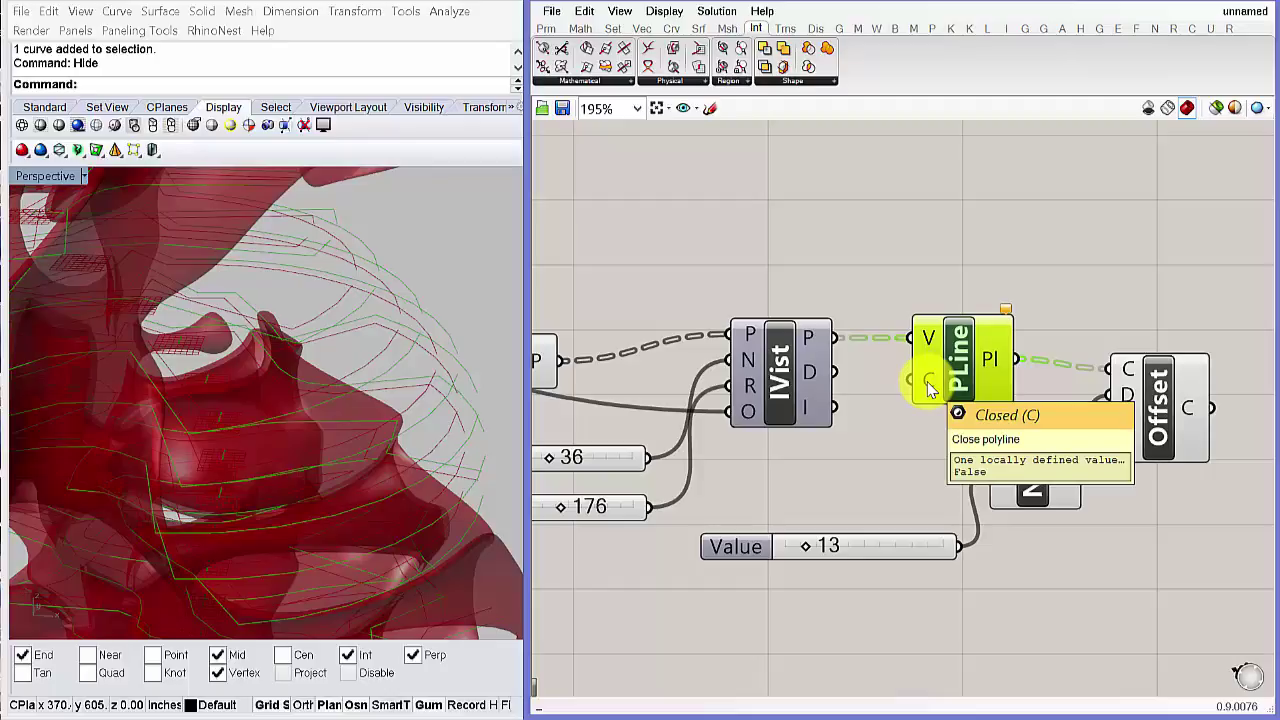
{"action": "right_click", "coordinate": [924, 382]}
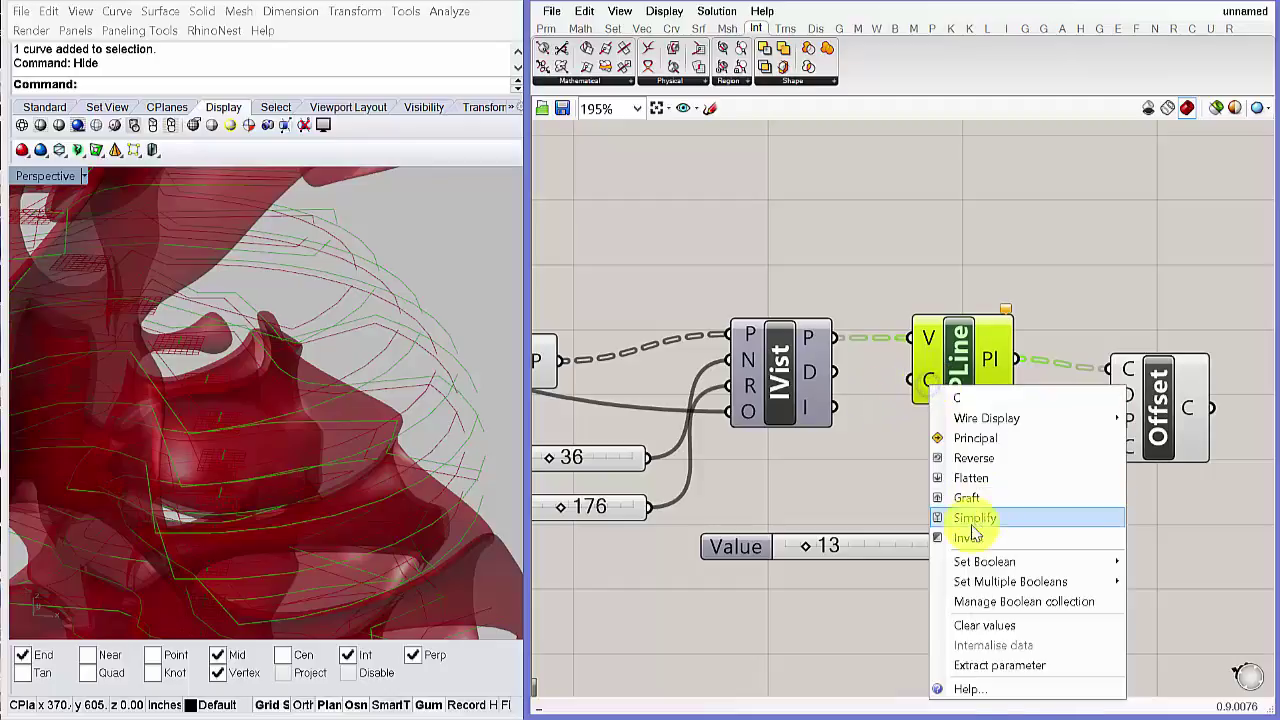
{"action": "mouse_move", "coordinate": [985, 565]}
{"action": "left_click", "coordinate": [1165, 580]}
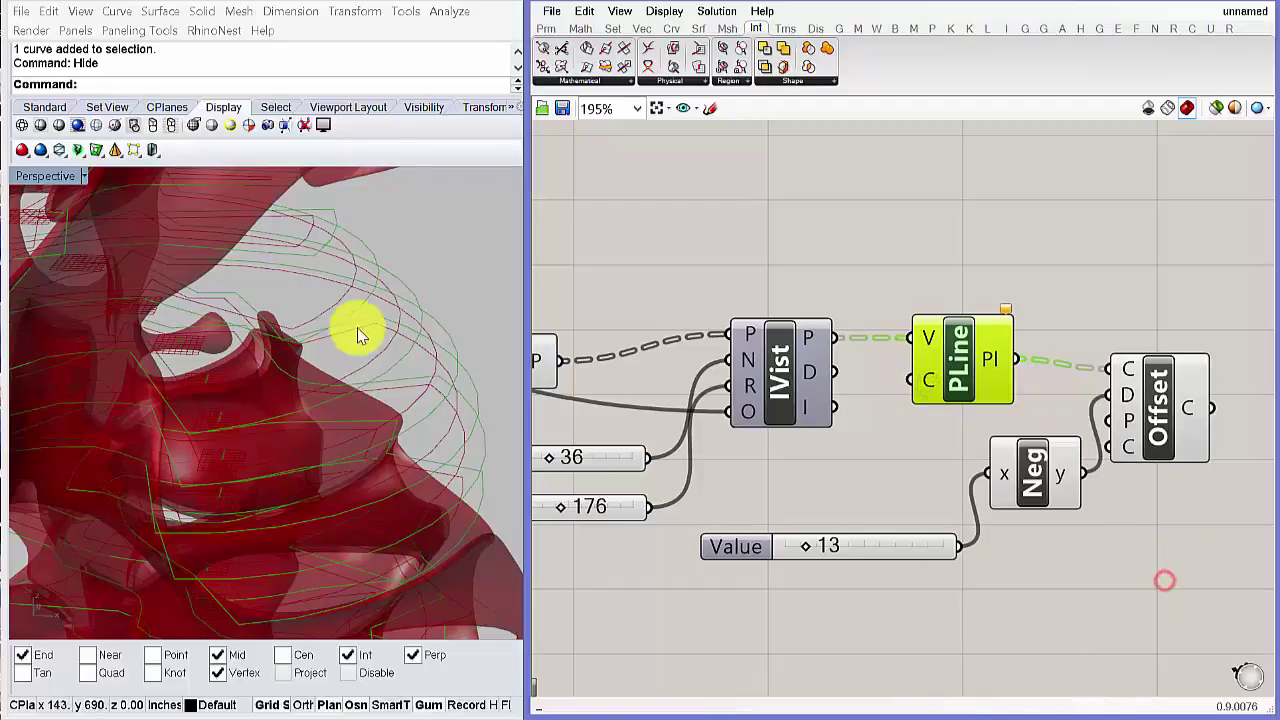
{"action": "left_click", "coordinate": [424, 274]}
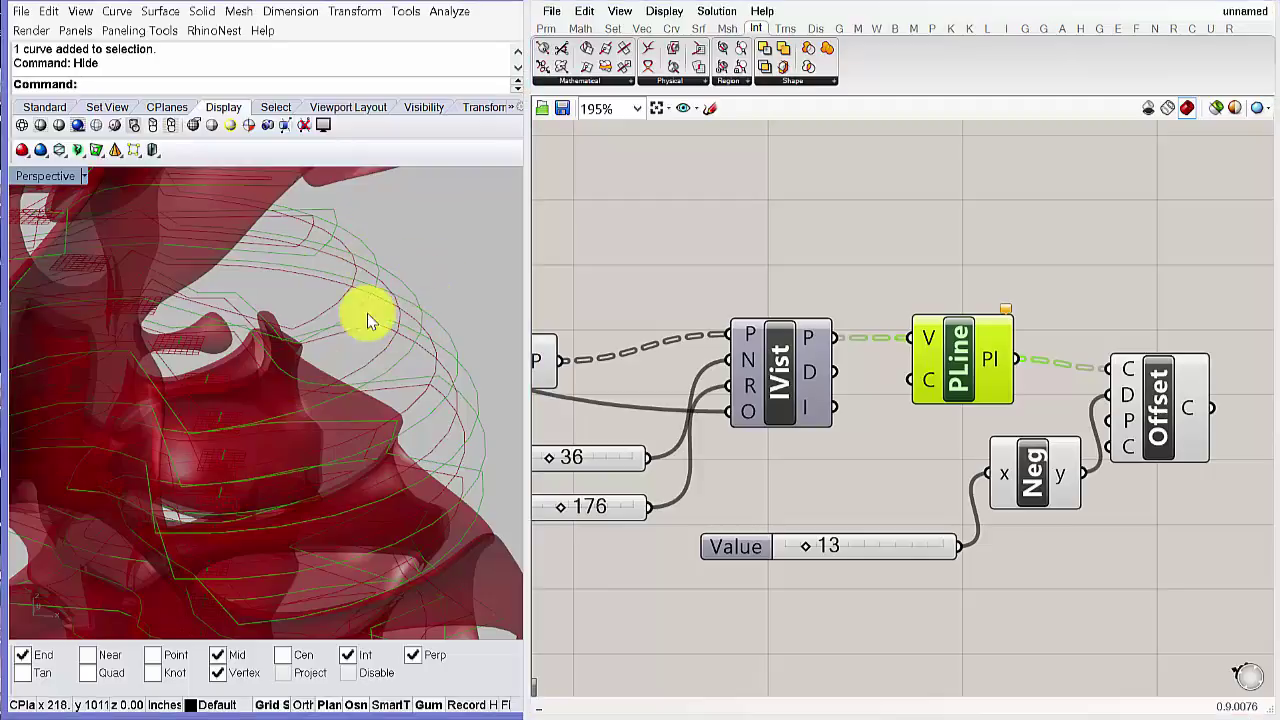
{"action": "right_click_drag", "start_coordinate": [367, 313], "coordinate": [308, 425]}
- Add a Boundary Surfaces component and connect the offset curves to its edges input
{"action": "right_click_drag", "start_coordinate": [1106, 477], "coordinate": [924, 473]}
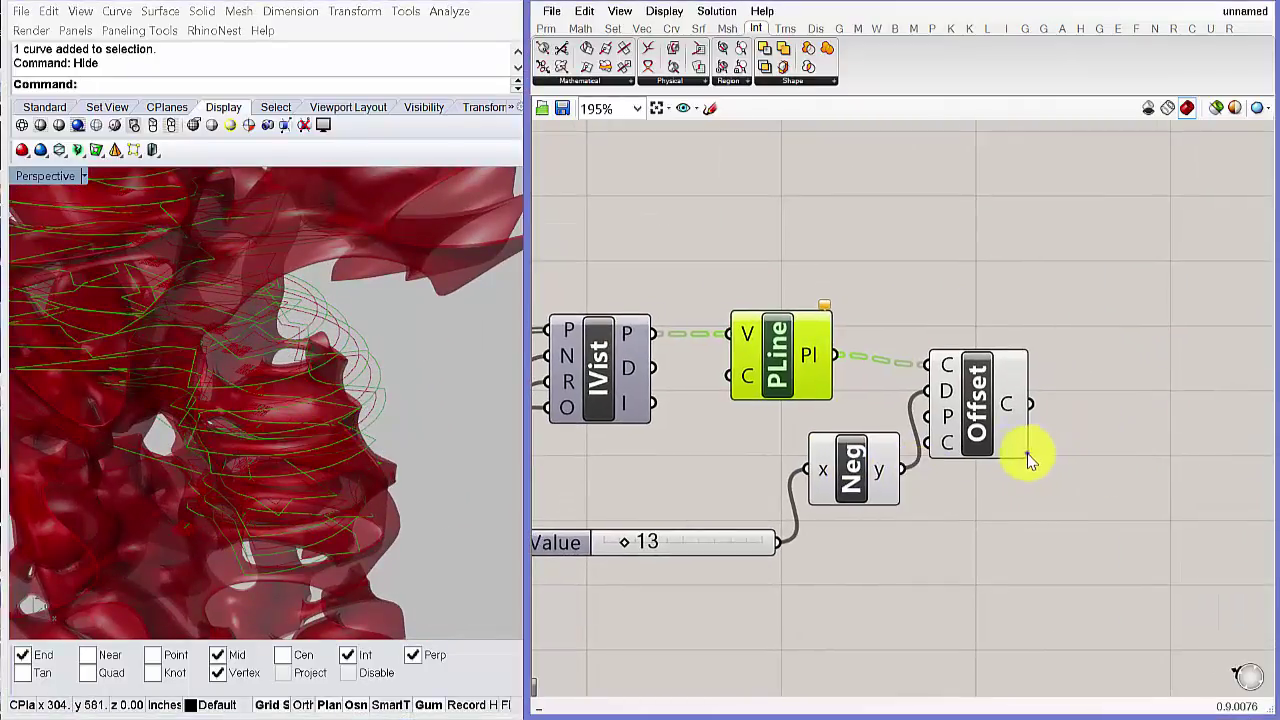
{"action": "double_click", "coordinate": [1063, 409]}
{"action": "type", "text": "bound"}
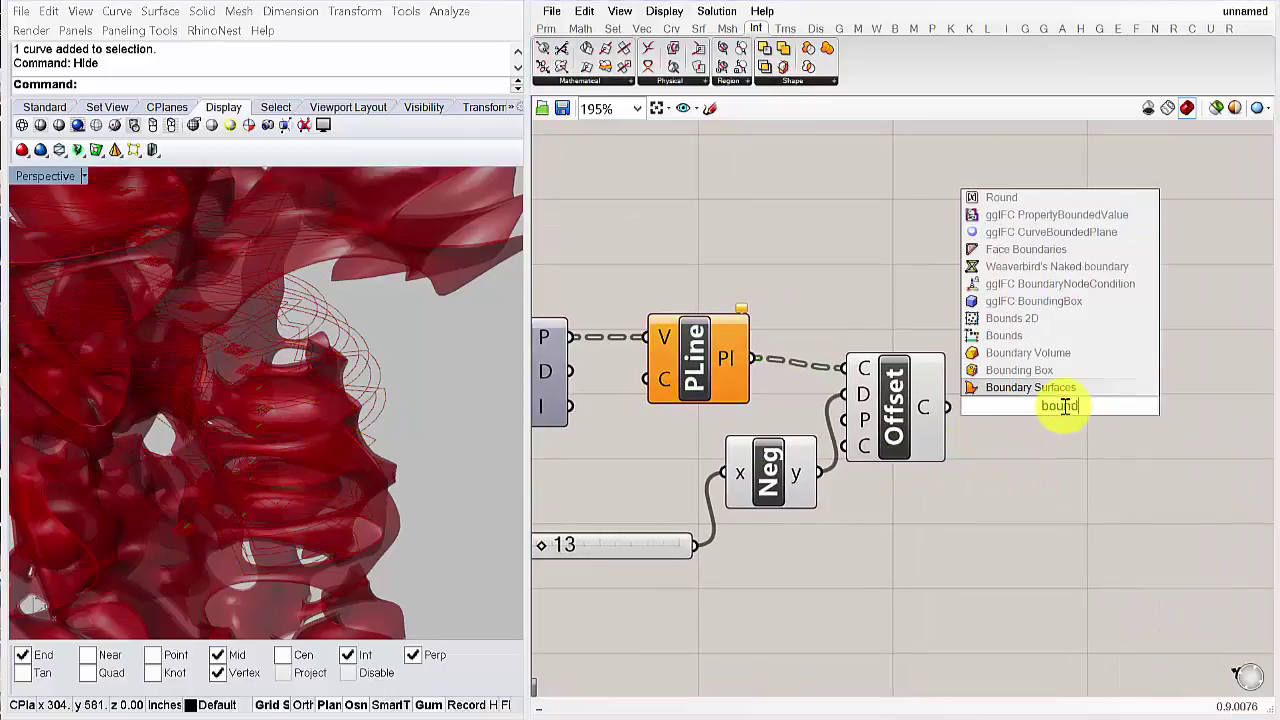
{"action": "left_click", "coordinate": [1060, 388]}
{"action": "left_click_drag", "start_coordinate": [946, 406], "coordinate": [1085, 343]}
- Examine the boundary surfaces and the stacked offset outlines from several angles in the Rhino viewport
{"action": "right_click_drag", "start_coordinate": [537, 429], "coordinate": [261, 518]}
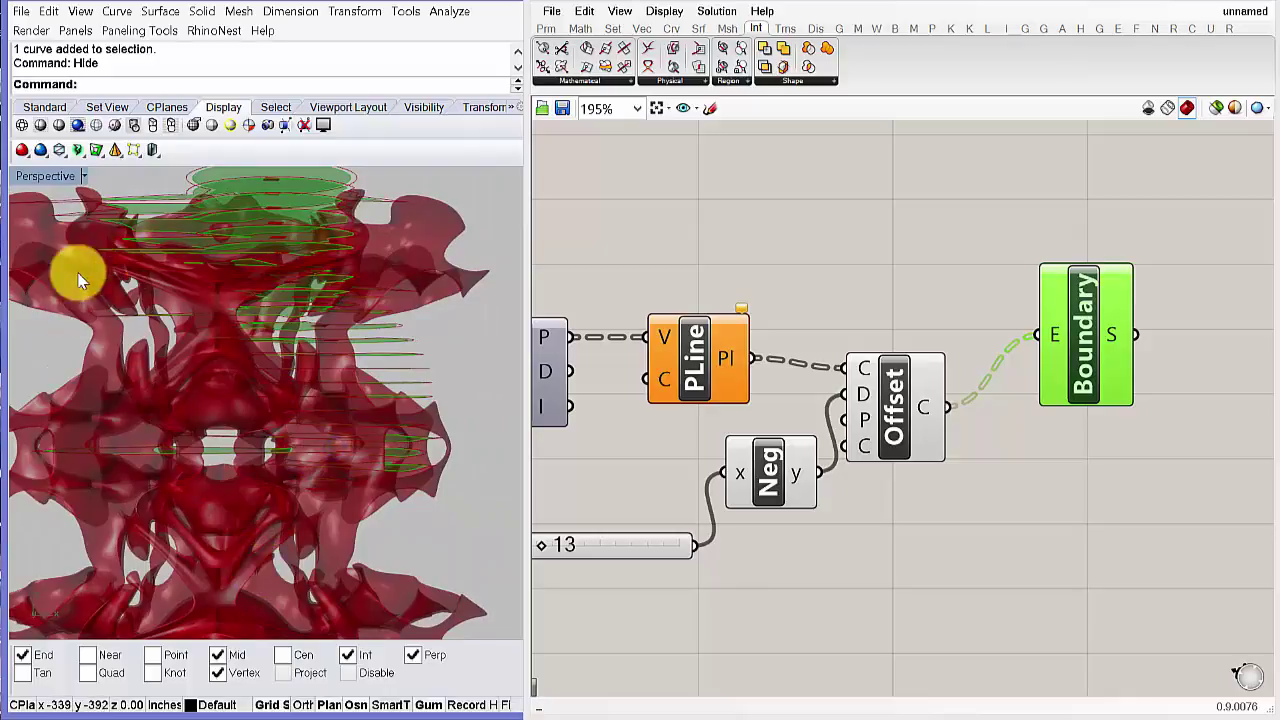
{"action": "right_click_drag", "start_coordinate": [80, 280], "coordinate": [100, 351]}
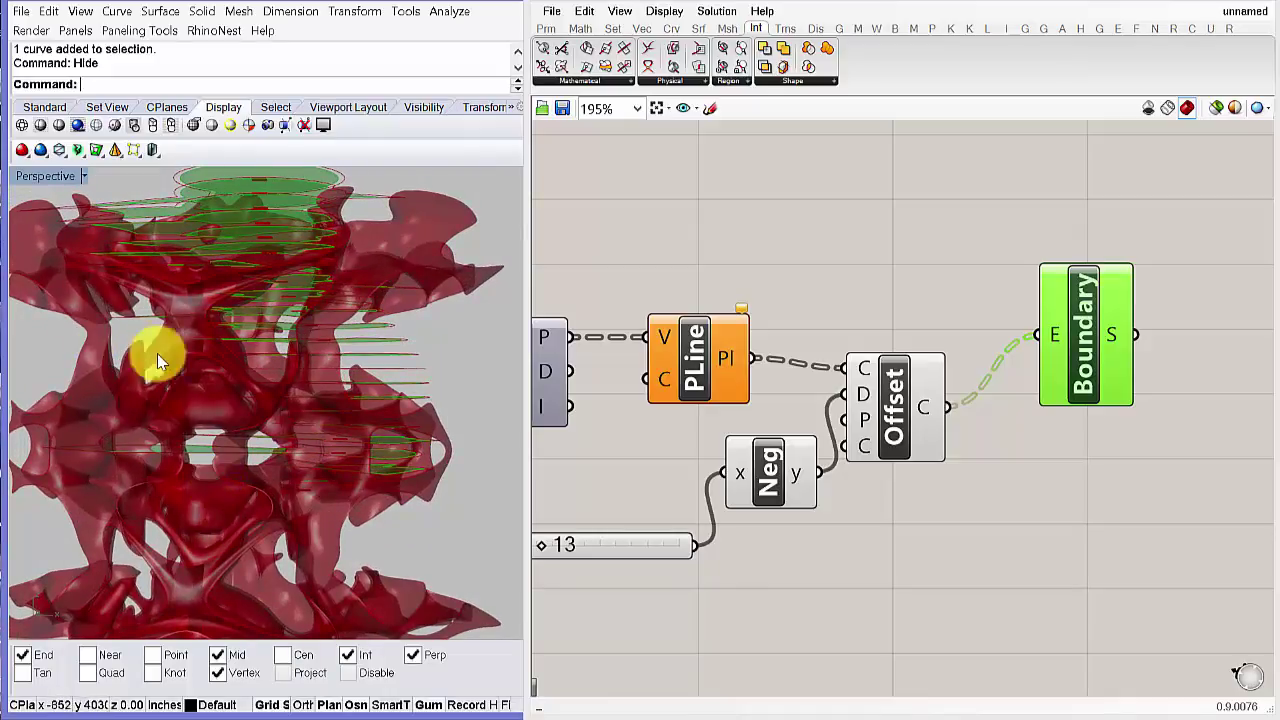
{"action": "right_click_drag", "start_coordinate": [380, 558], "coordinate": [424, 394]}
{"action": "right_click_drag", "start_coordinate": [421, 350], "coordinate": [360, 418]}
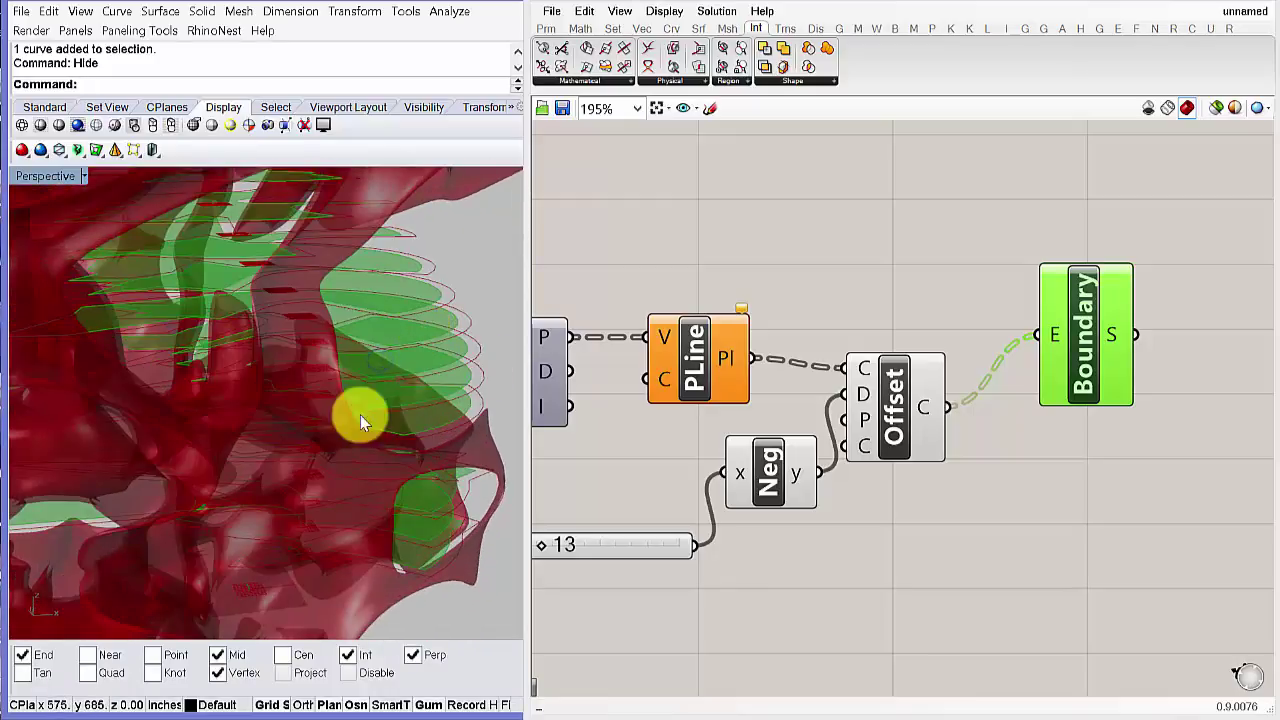
{"action": "right_click_drag", "start_coordinate": [766, 446], "coordinate": [943, 429]}
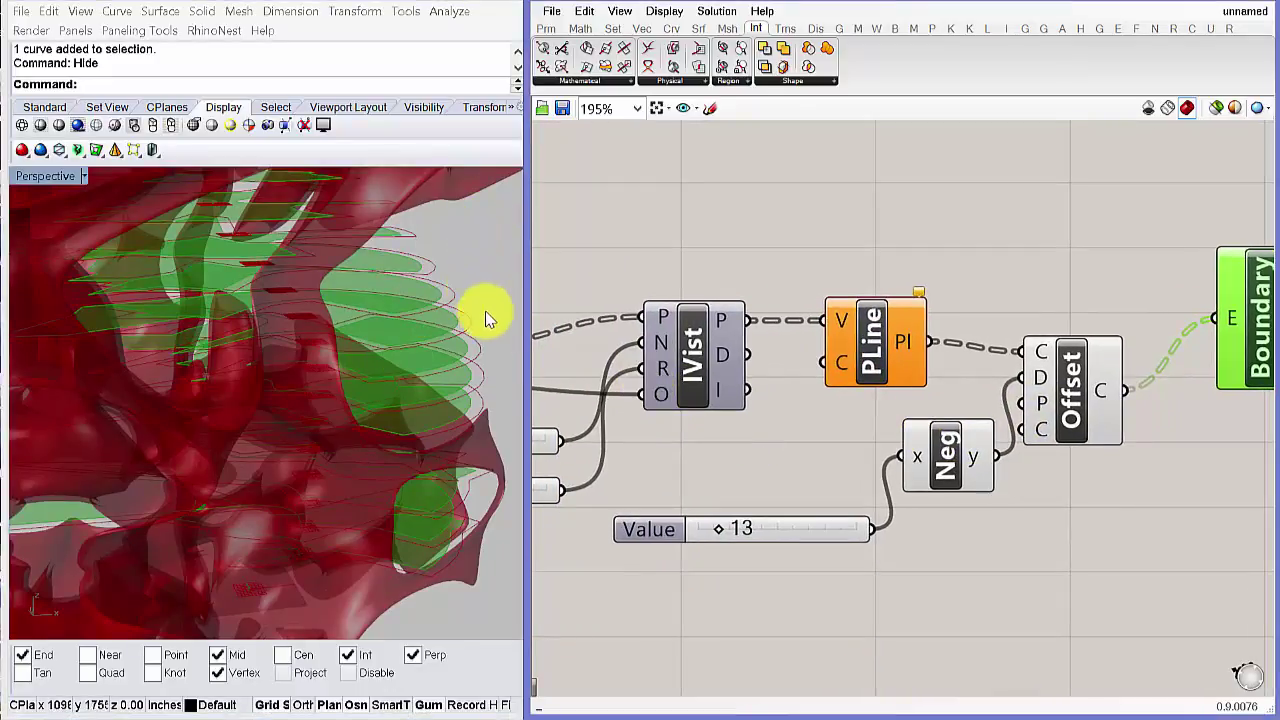
{"action": "right_click_drag", "start_coordinate": [431, 314], "coordinate": [365, 331]}
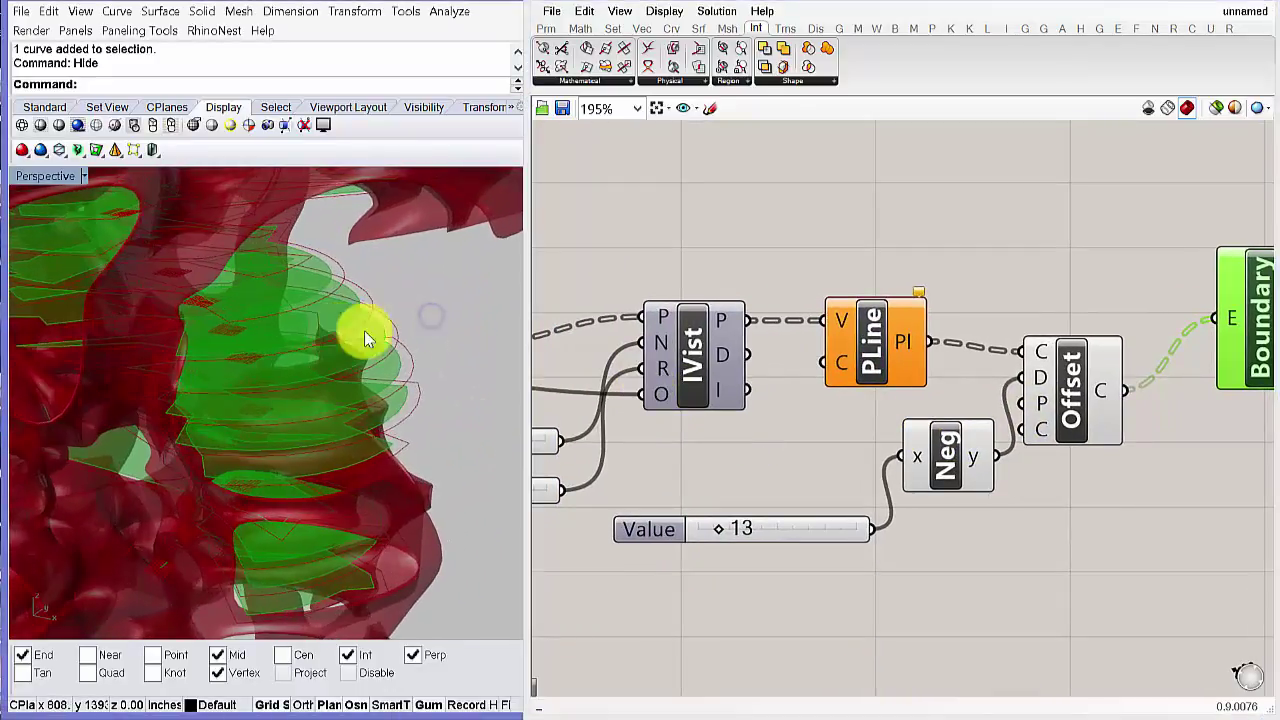
{"action": "right_click_drag", "start_coordinate": [965, 430], "coordinate": [704, 403]}
{"action": "left_click", "coordinate": [979, 584]}
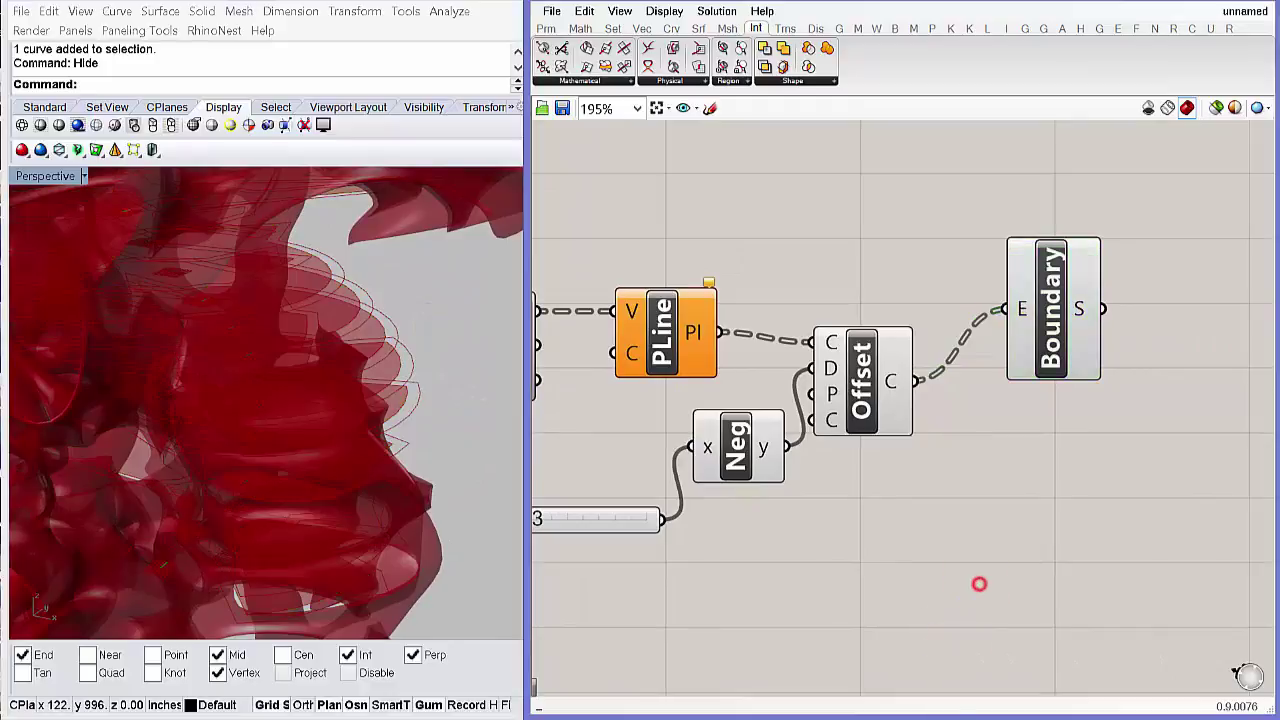
{"action": "right_click_drag", "start_coordinate": [346, 460], "coordinate": [312, 505]}
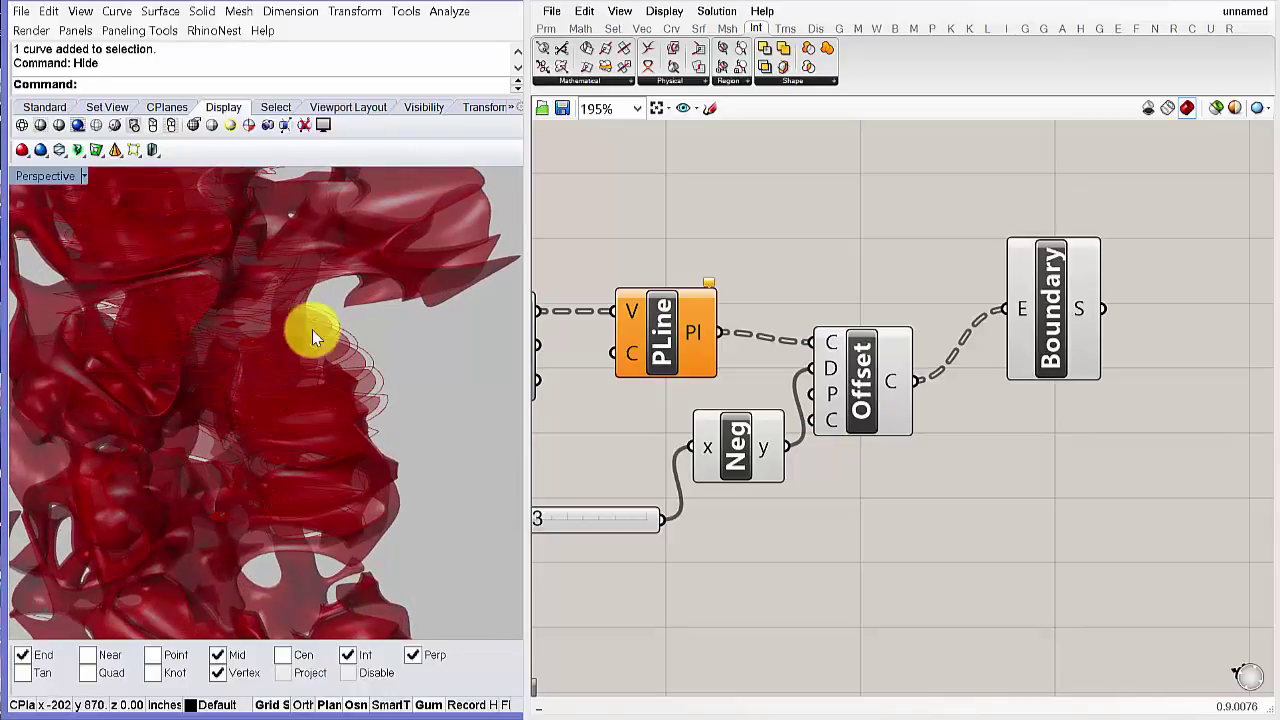
{"action": "right_click_drag", "start_coordinate": [350, 434], "coordinate": [311, 330]}
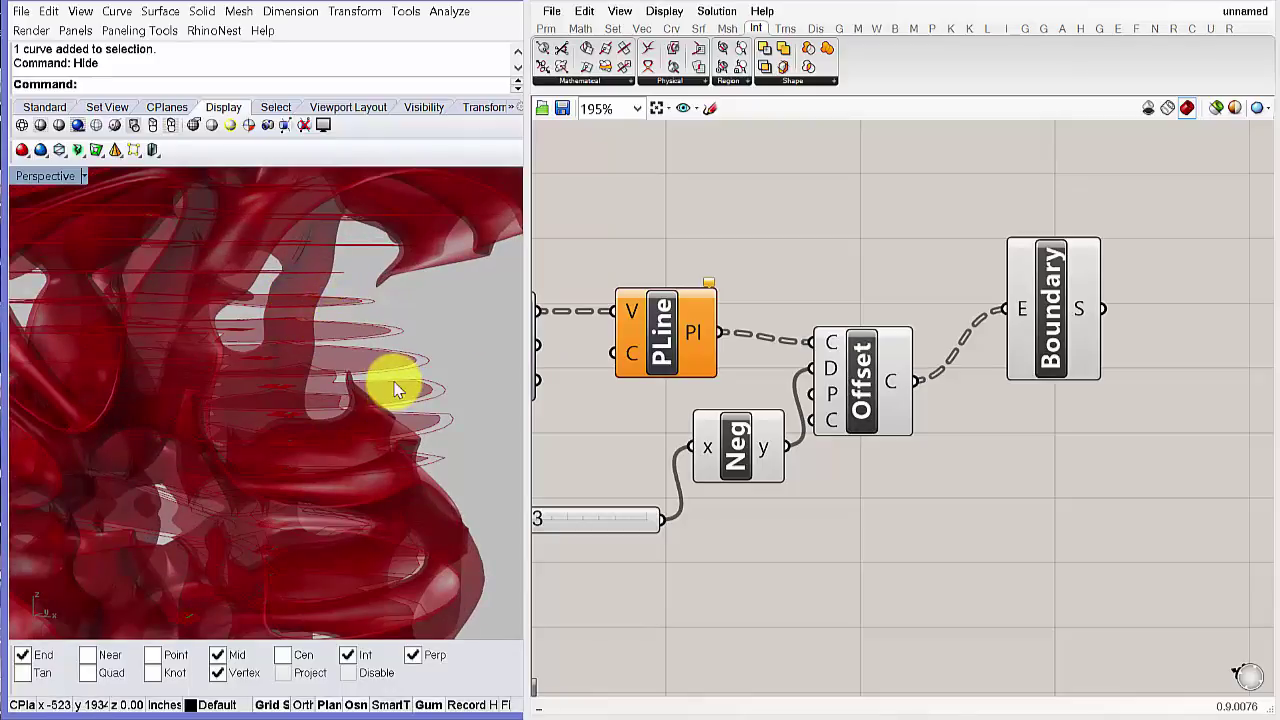
{"action": "right_click_drag", "start_coordinate": [398, 393], "coordinate": [409, 337]}
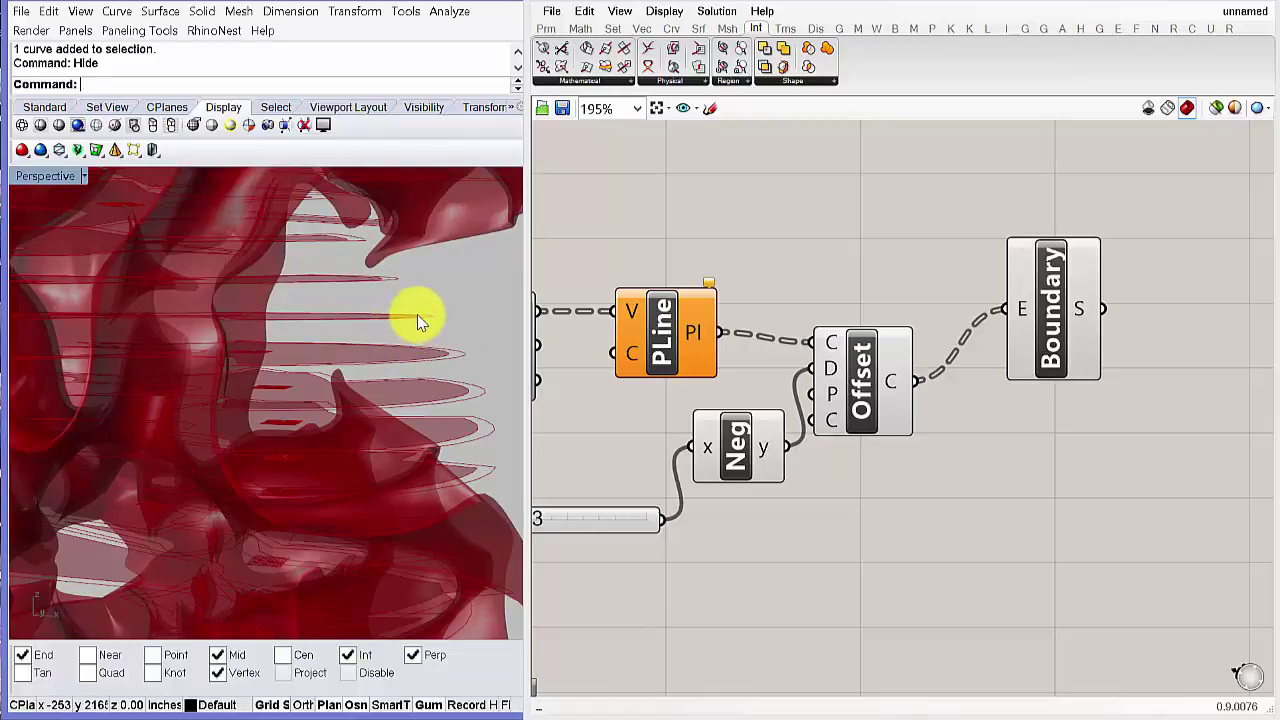
{"action": "right_click_drag", "start_coordinate": [417, 317], "coordinate": [422, 330]}
- Add a Move component below the Boundary Surfaces component and connect the offset curves to its geometry input
{"action": "scroll", "coordinate": [1020, 457], "scroll_direction": "down", "scroll_amount": 3}
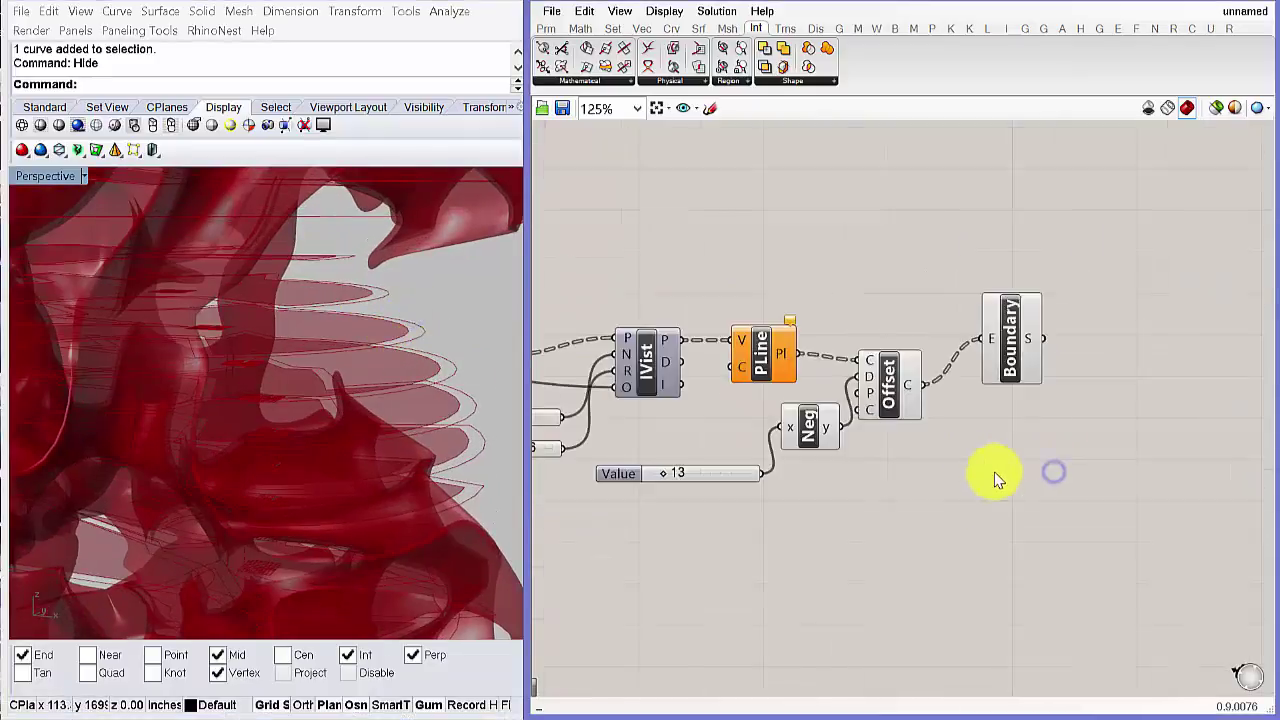
{"action": "double_click", "coordinate": [977, 499]}
{"action": "type", "text": "mov"}
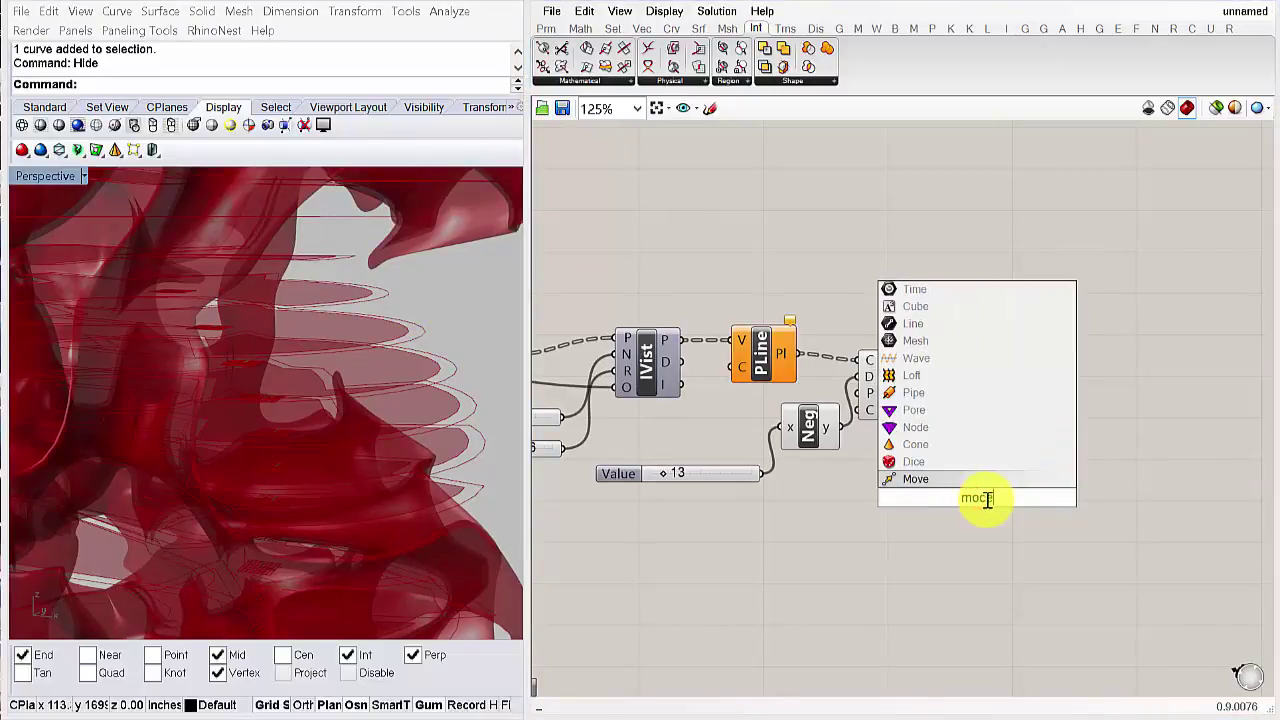
{"action": "type", "text": "e"}
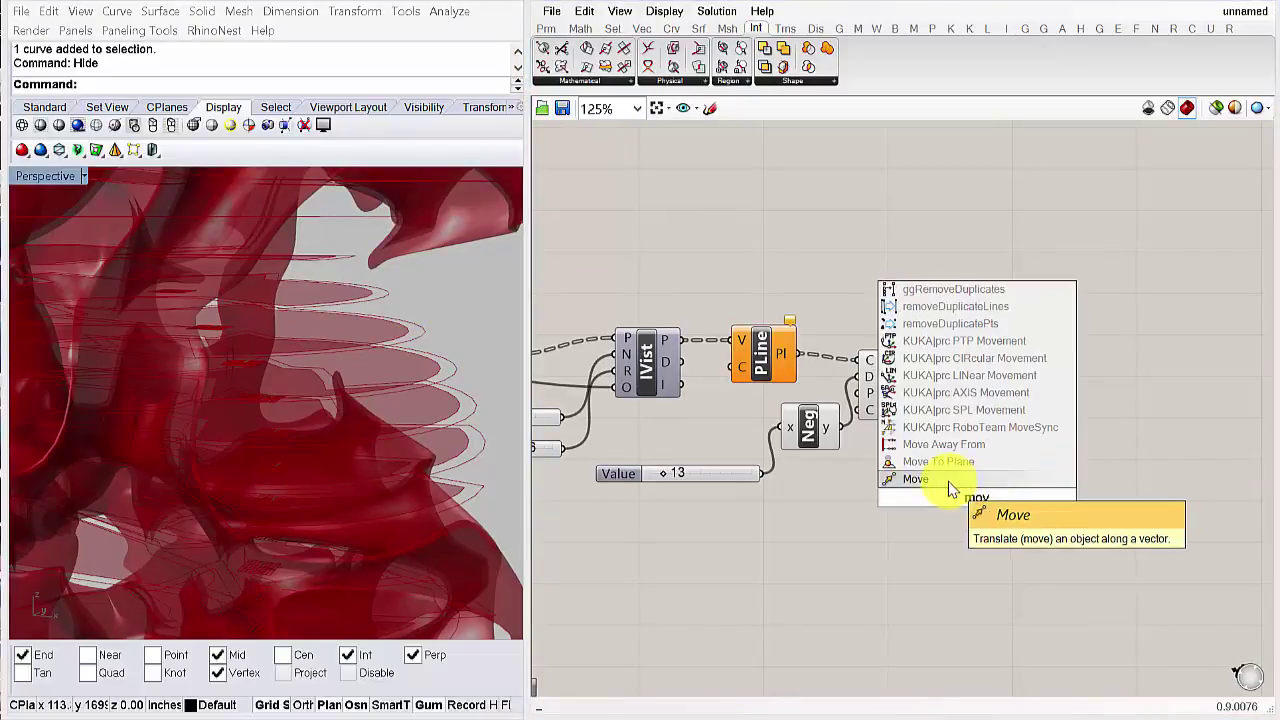
{"action": "left_click", "coordinate": [972, 480]}
{"action": "right_click_drag", "start_coordinate": [958, 525], "coordinate": [928, 488]}
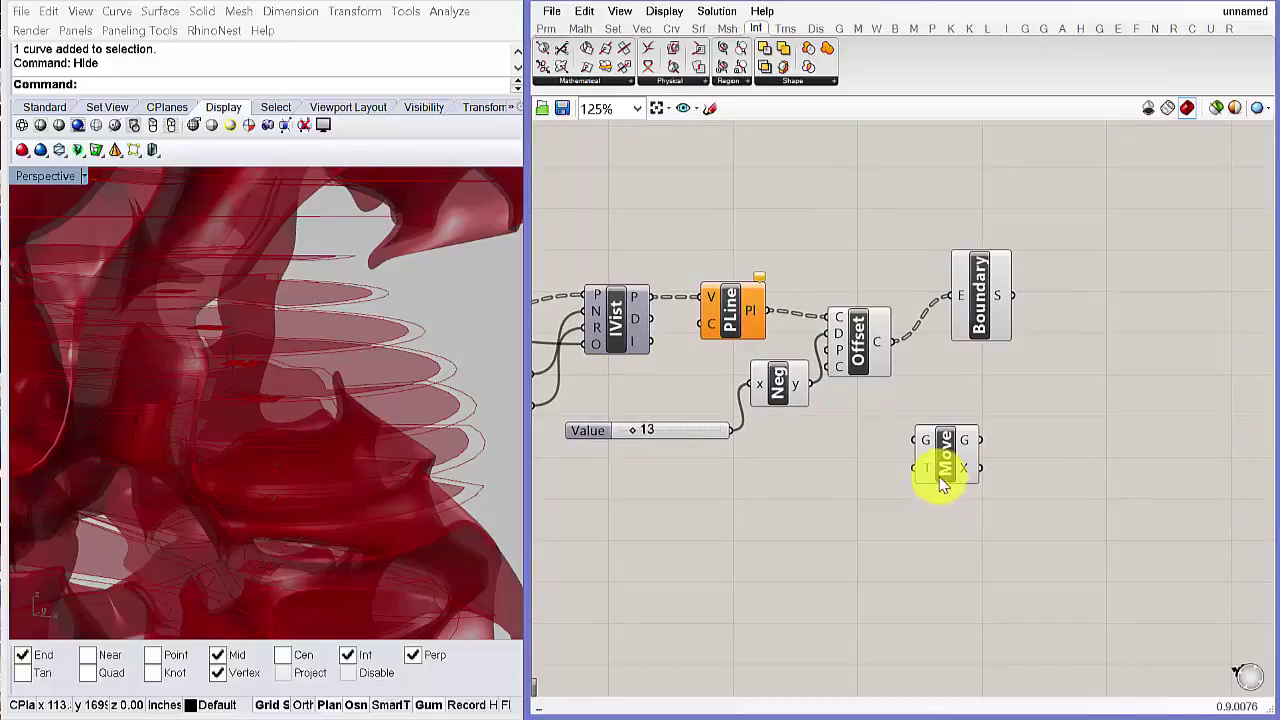
{"action": "left_click_drag", "start_coordinate": [898, 343], "coordinate": [1021, 469]}
- Add a Unit Z vector component and connect it to the Move component's translation input
{"action": "double_click", "coordinate": [840, 497]}
{"action": "type", "text": "unit"}
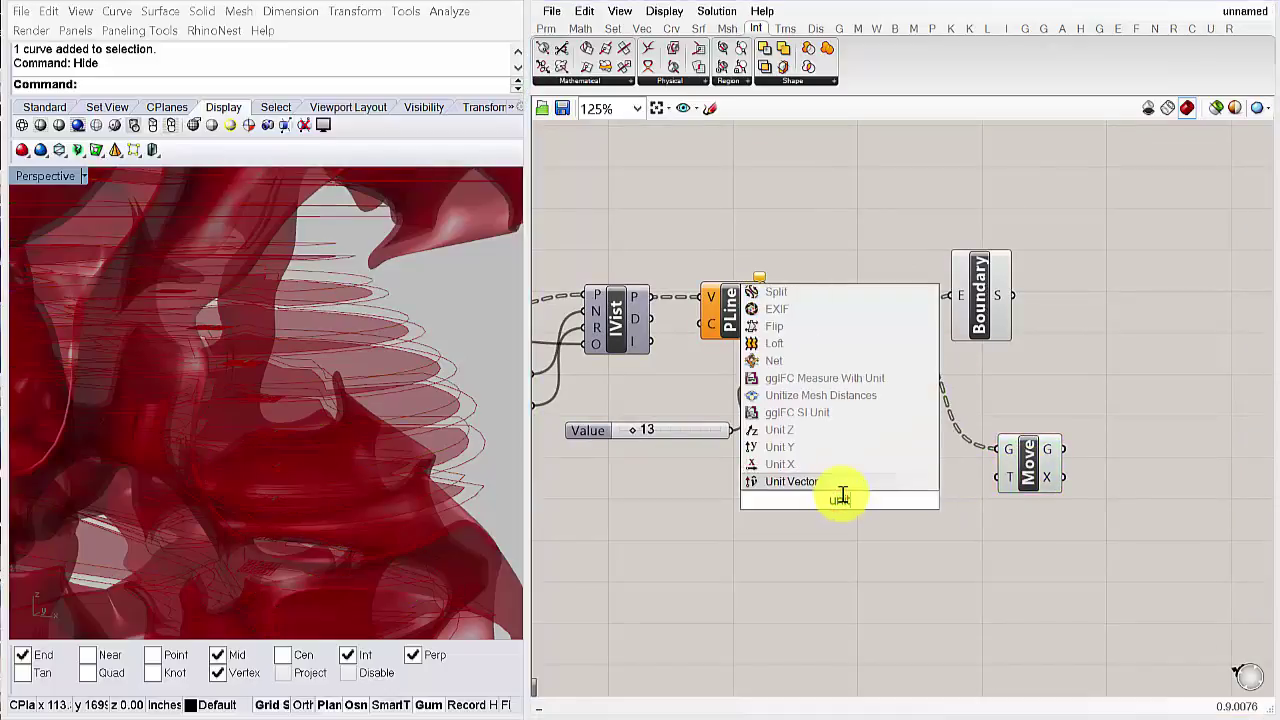
{"action": "left_click", "coordinate": [780, 429]}
{"action": "left_click_drag", "start_coordinate": [872, 499], "coordinate": [1000, 477]}
- Connect the Series component's Step slider to the factor input of the new Unit Z vector and check the moved curves
{"action": "right_click_drag", "start_coordinate": [769, 536], "coordinate": [952, 470]}
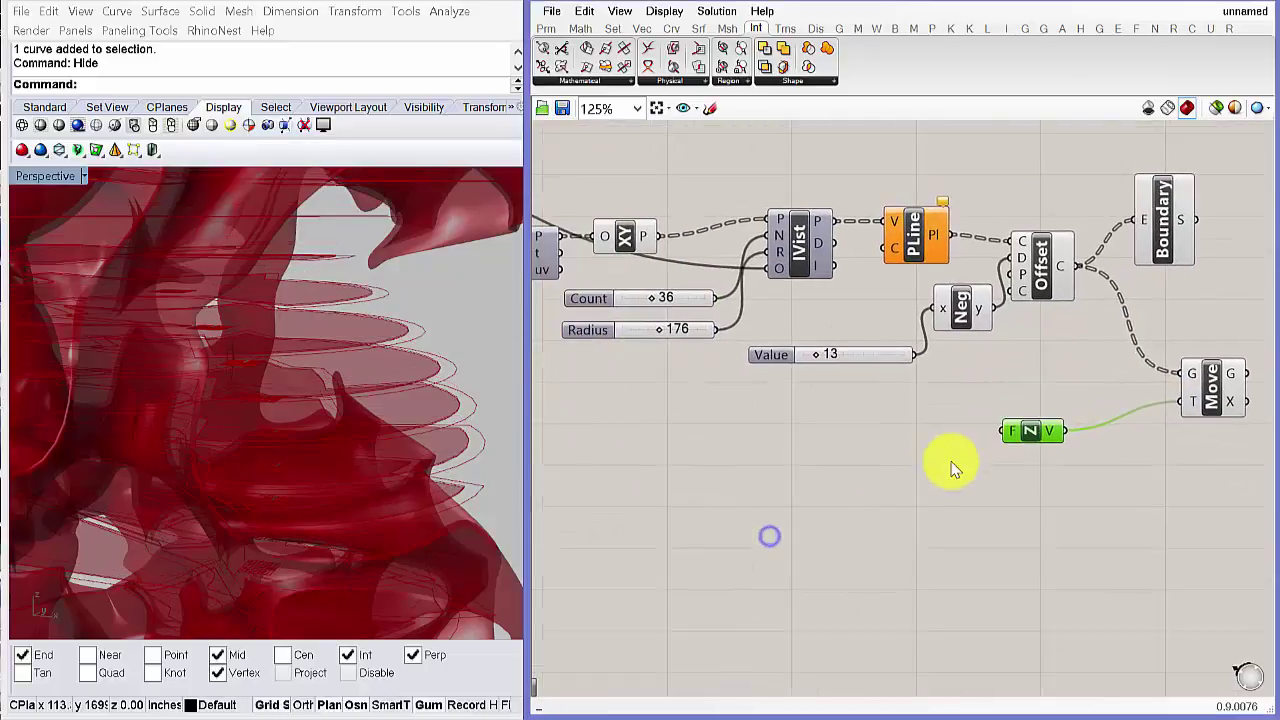
{"action": "scroll", "coordinate": [878, 497], "scroll_direction": "down", "scroll_amount": 2}
{"action": "right_click_drag", "start_coordinate": [717, 491], "coordinate": [988, 449]}
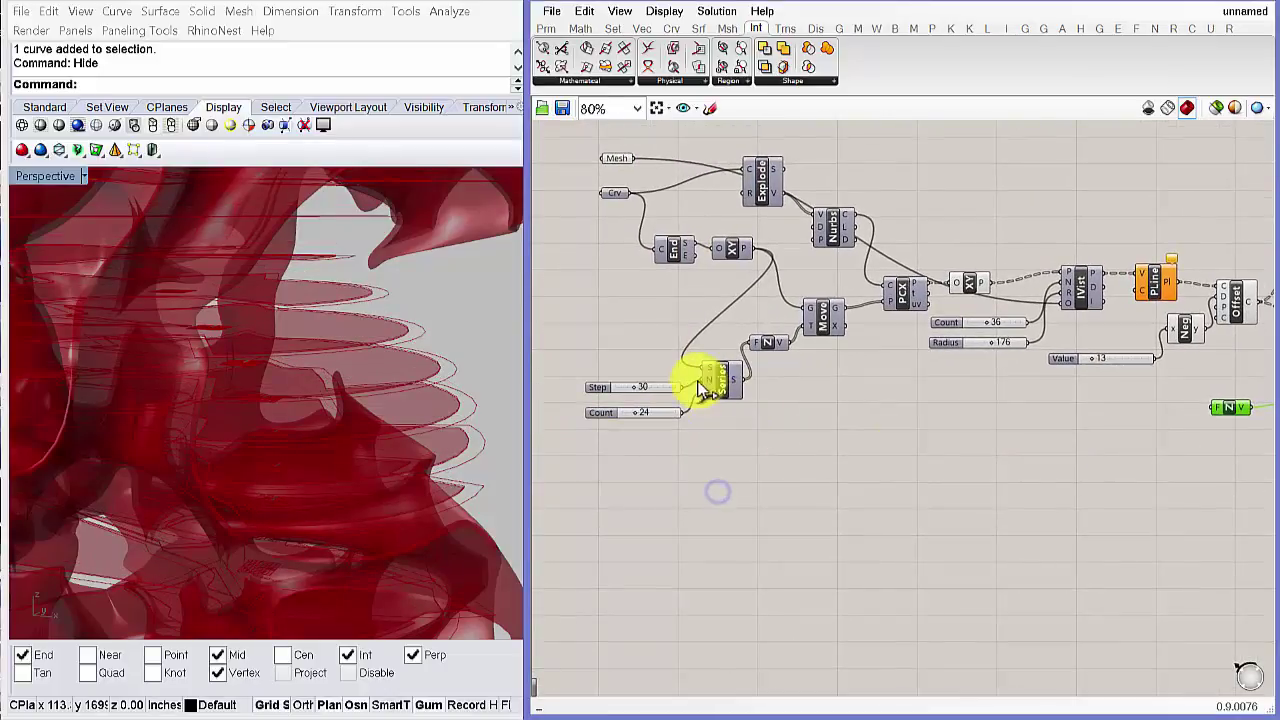
{"action": "scroll", "coordinate": [701, 382], "scroll_direction": "up", "scroll_amount": 1}
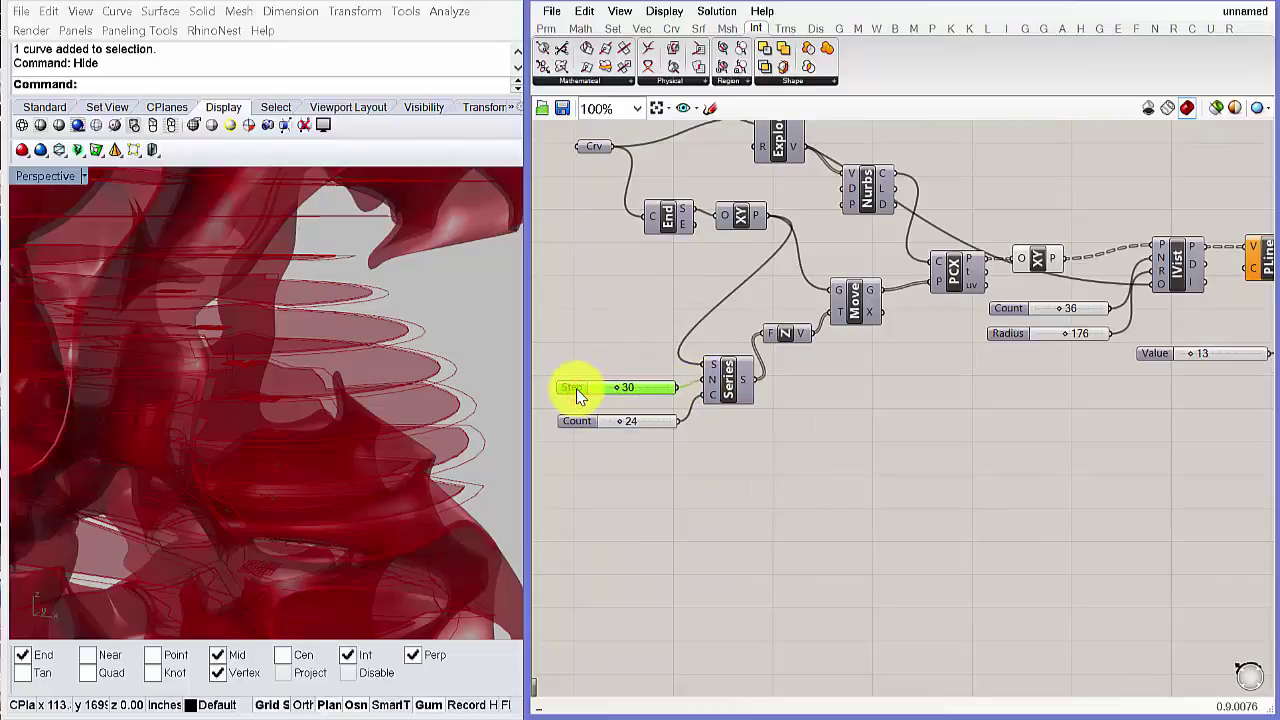
{"action": "scroll", "coordinate": [625, 394], "scroll_direction": "down", "scroll_amount": 1}
{"action": "right_click_drag", "start_coordinate": [751, 448], "coordinate": [699, 442]}
{"action": "left_click_drag", "start_coordinate": [630, 388], "coordinate": [1158, 407]}
{"action": "right_click_drag", "start_coordinate": [1151, 434], "coordinate": [929, 466]}
{"action": "scroll", "coordinate": [1063, 420], "scroll_direction": "up", "scroll_amount": 1}
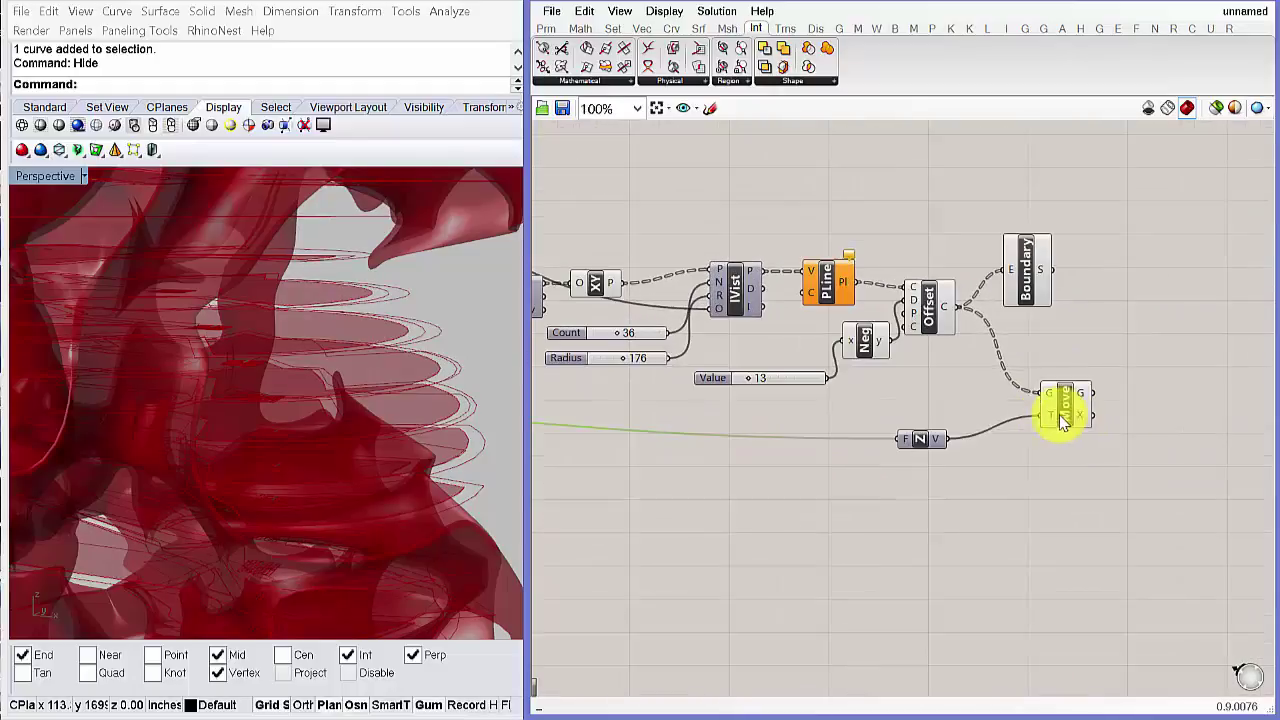
{"action": "left_click", "coordinate": [1111, 392]}
{"action": "mouse_move", "coordinate": [420, 403]}
{"action": "right_mouse_down"}
{"action": "mouse_move", "coordinate": [429, 374]}
{"action": "mouse_move", "coordinate": [412, 398]}
{"action": "right_mouse_up"}
{"action": "right_click_drag", "start_coordinate": [1103, 446], "coordinate": [912, 409]}
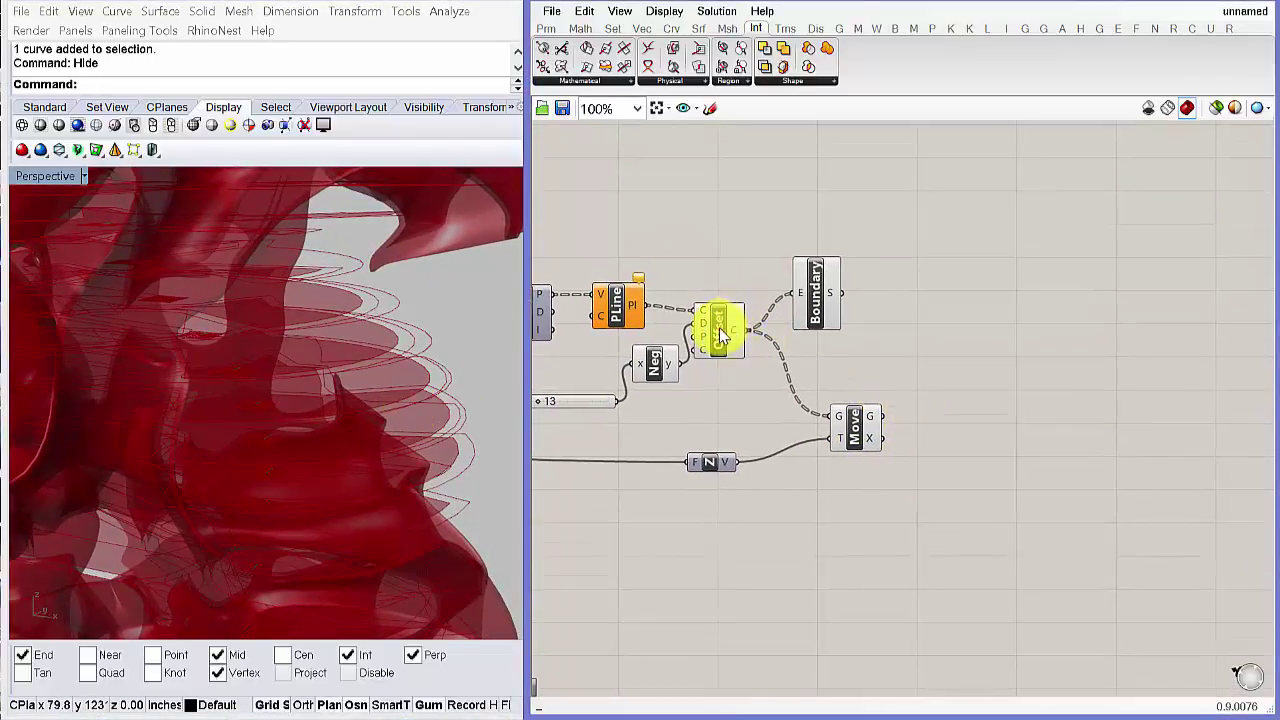
- Add a Flatten Tree component after the Offset and Move components, shifting the Offset component down to make room
{"action": "left_click_drag", "start_coordinate": [722, 335], "coordinate": [726, 375]}
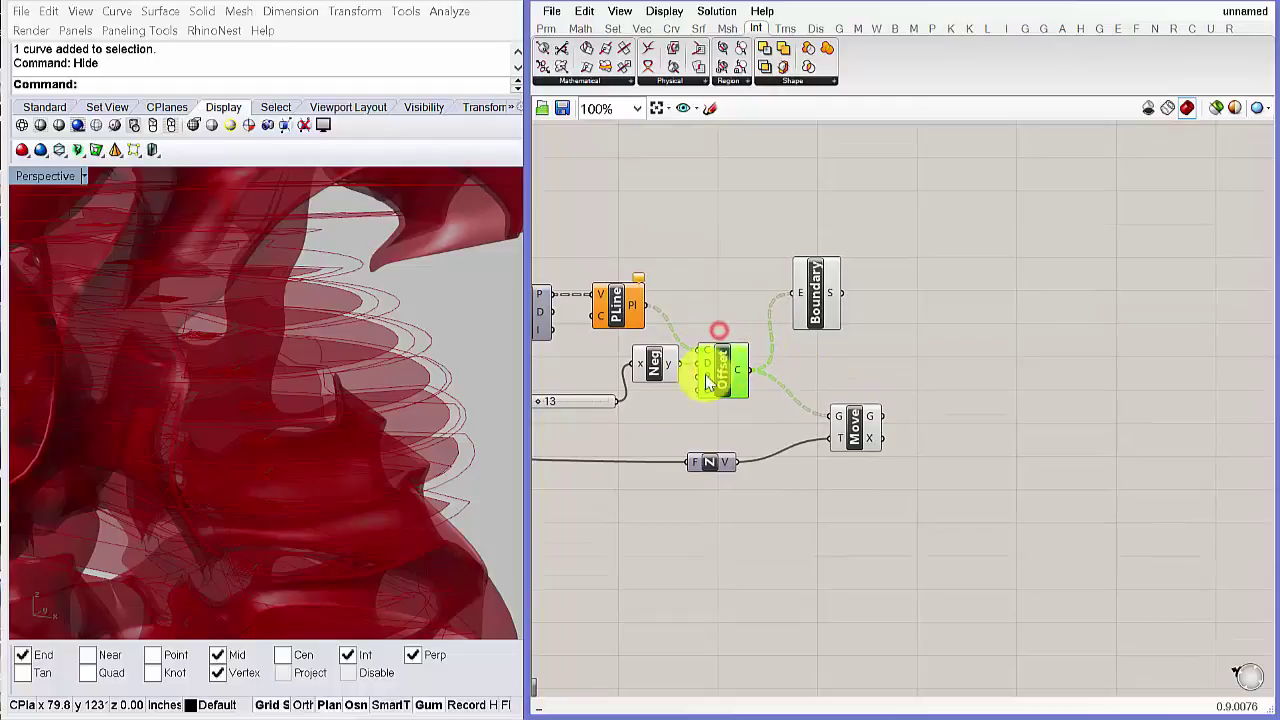
{"action": "double_click", "coordinate": [951, 358]}
{"action": "type", "text": "flatt"}
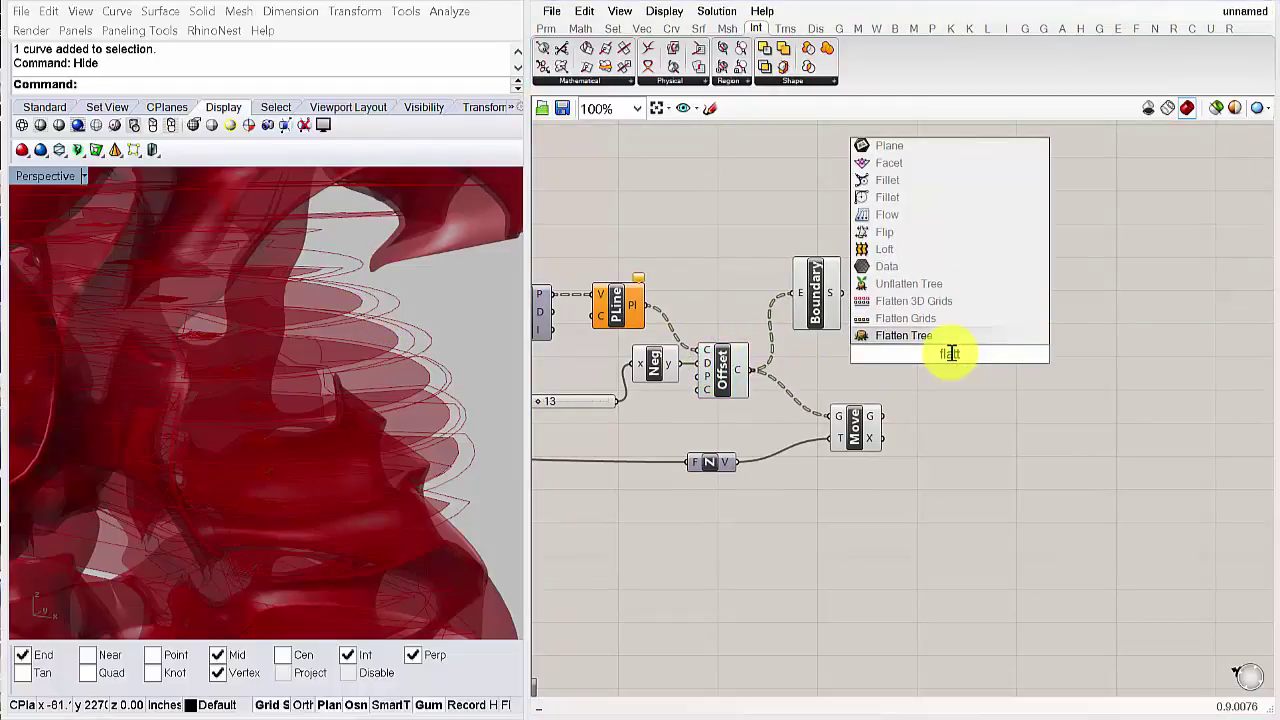
{"action": "left_click", "coordinate": [938, 335]}
{"action": "left_click_drag", "start_coordinate": [955, 370], "coordinate": [956, 382]}
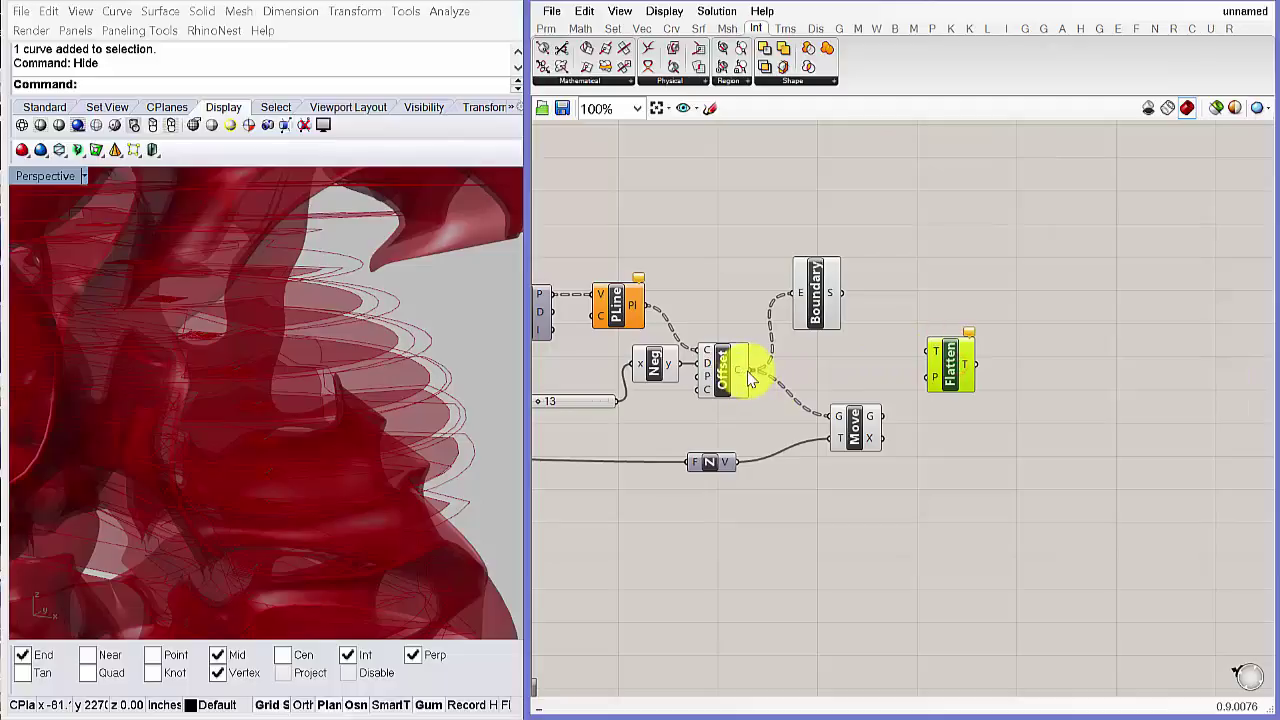
- Feed the offset curves into the Flatten component and the moved curves into a duplicate Flatten placed below it
{"action": "left_click_drag", "start_coordinate": [855, 426], "coordinate": [848, 437]}
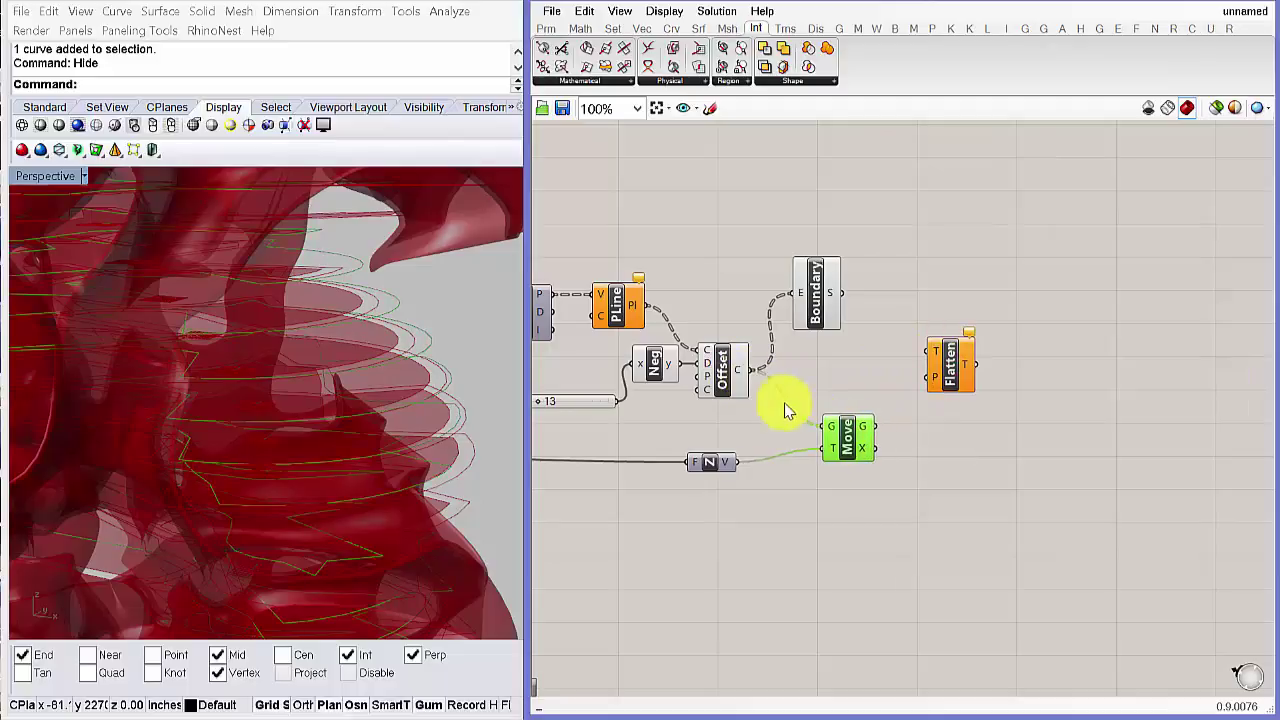
{"action": "left_click_drag", "start_coordinate": [738, 370], "coordinate": [829, 428]}
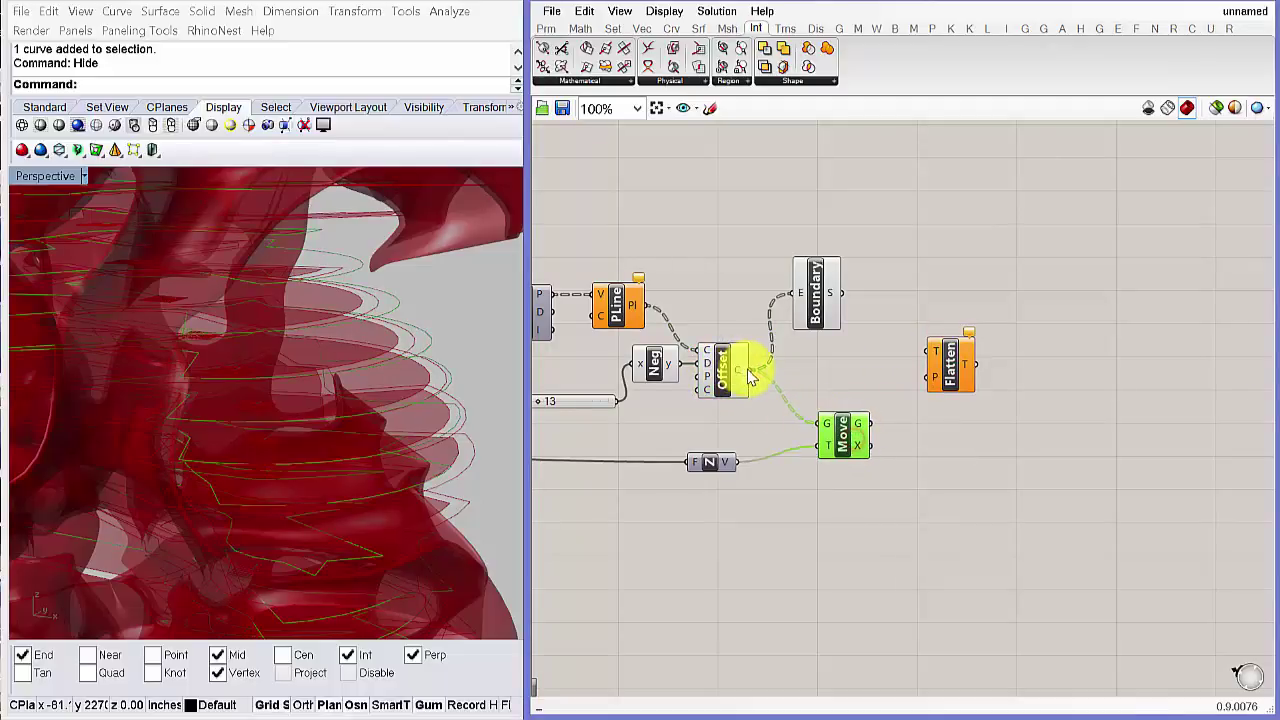
{"action": "left_click_drag", "start_coordinate": [775, 385], "coordinate": [952, 444]}
{"action": "left_click_drag", "start_coordinate": [873, 424], "coordinate": [950, 432]}
{"action": "left_click", "coordinate": [955, 372]}
{"action": "left_click", "coordinate": [957, 434]}
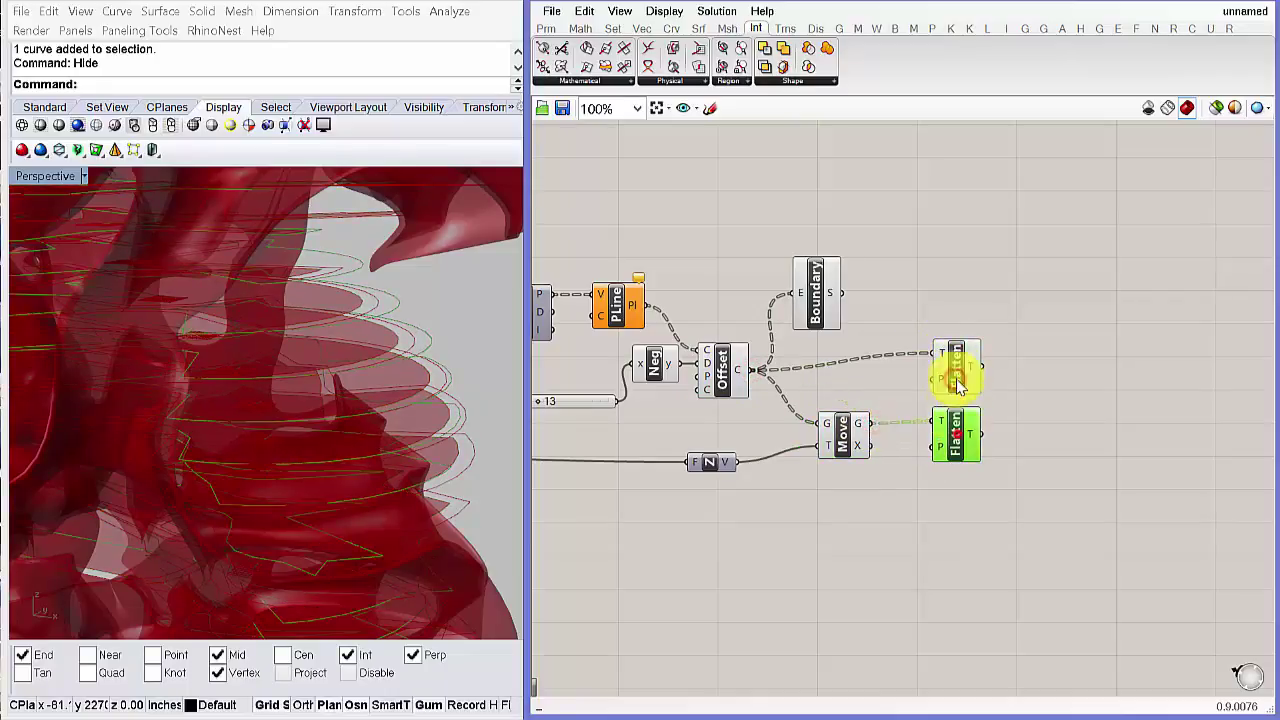
{"action": "left_click", "coordinate": [956, 371]}
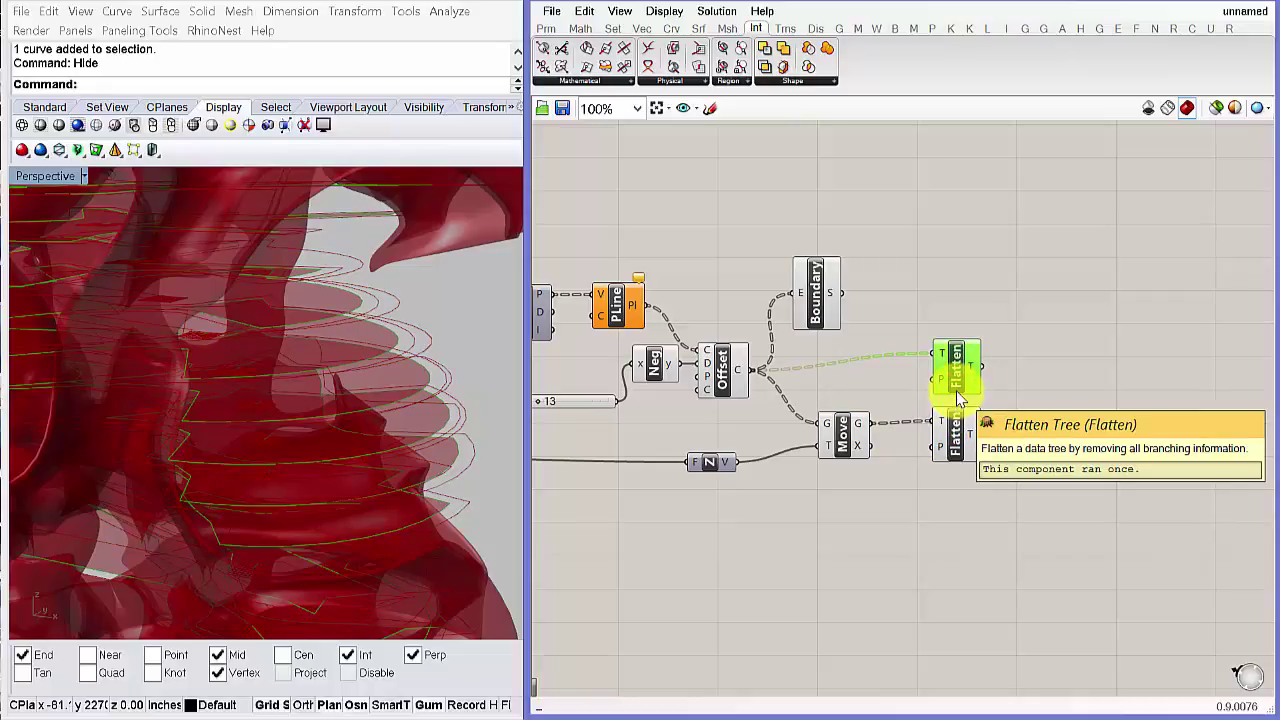
- Attach a panel to each Flatten output and compare the two curve lists with the stacked outlines in Rhino
{"action": "double_click", "coordinate": [1000, 284]}
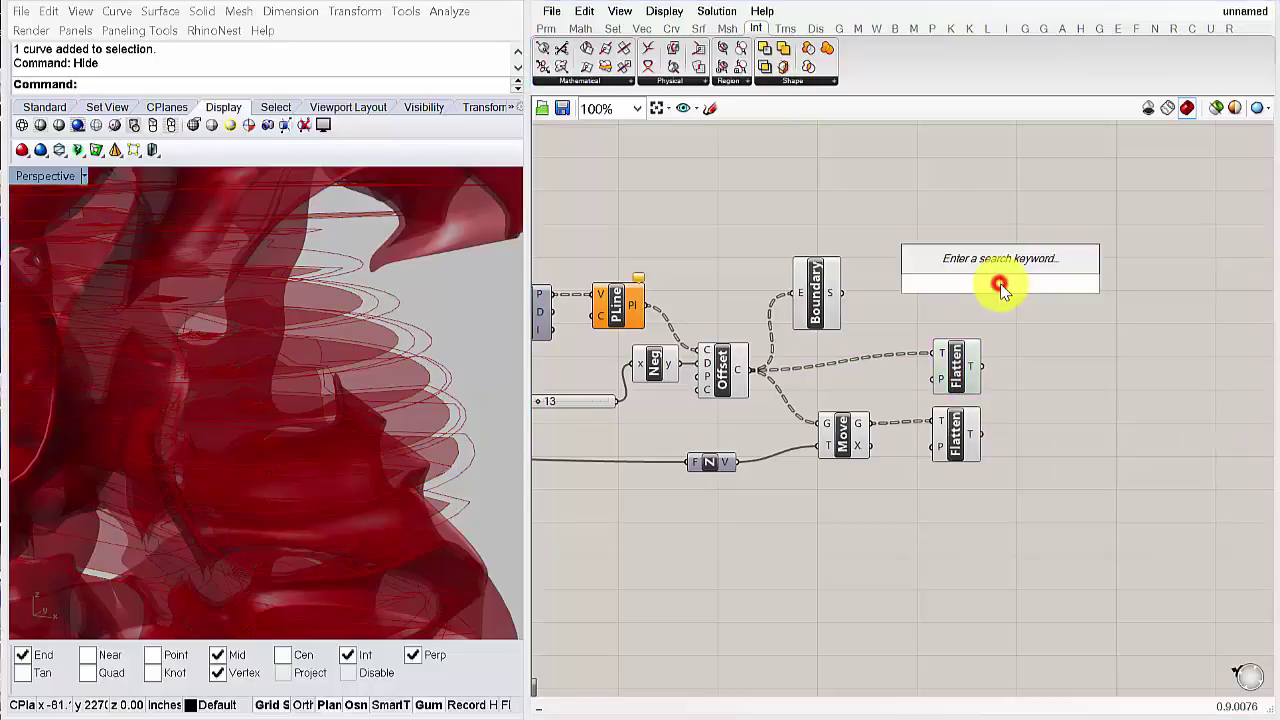
{"action": "type", "text": "pane"}
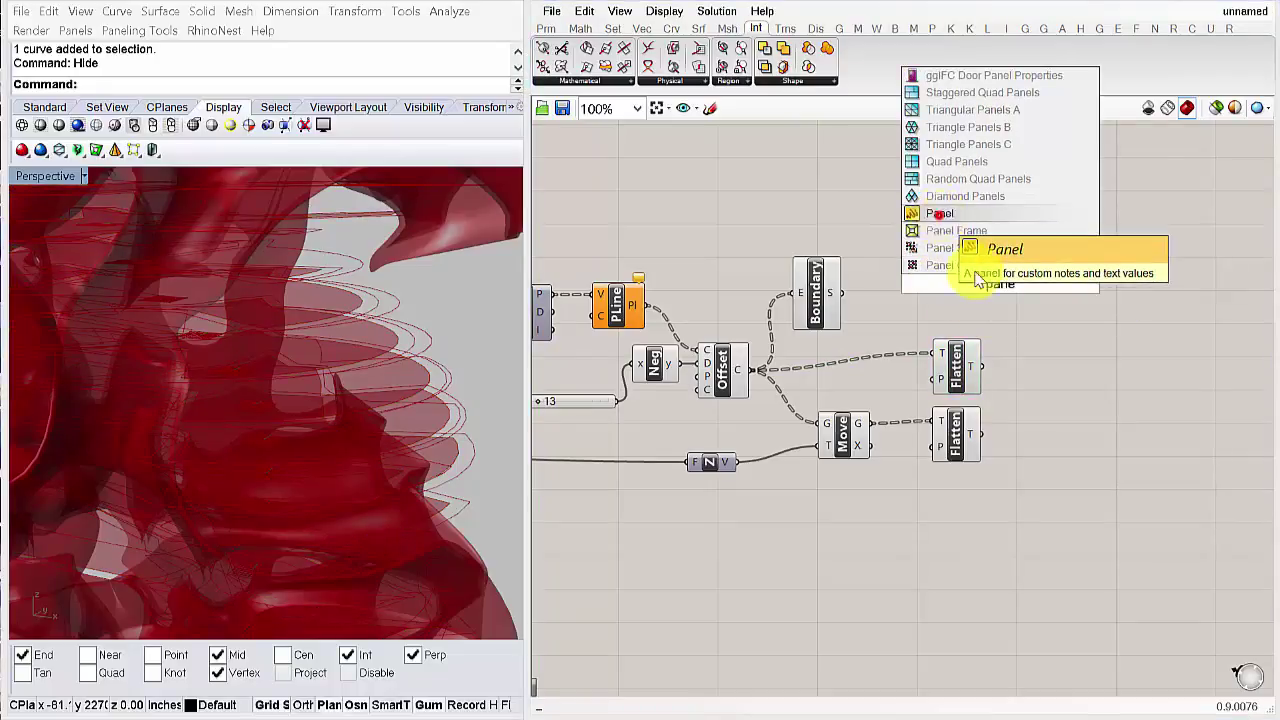
{"action": "left_click", "coordinate": [940, 213]}
{"action": "left_click_drag", "start_coordinate": [983, 366], "coordinate": [1065, 450]}
{"action": "left_click_drag", "start_coordinate": [1064, 281], "coordinate": [1110, 491]}
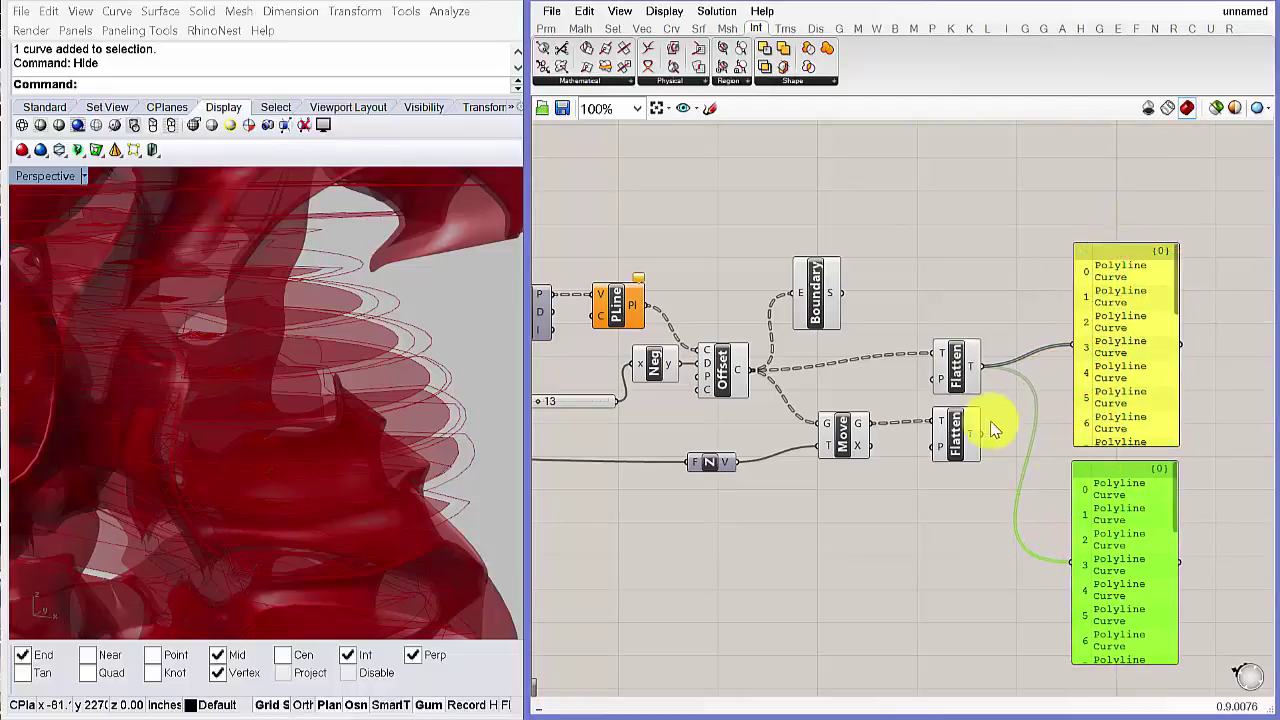
{"action": "left_click_drag", "start_coordinate": [995, 450], "coordinate": [1070, 564]}
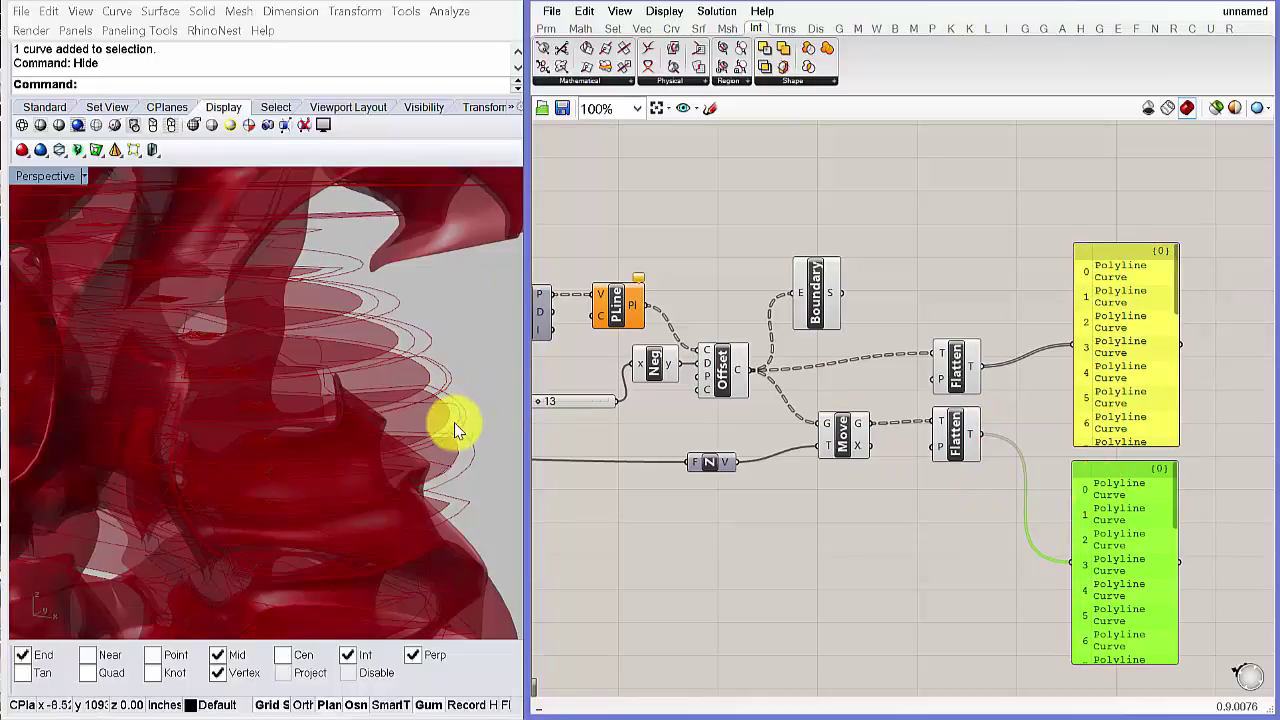
{"action": "right_click_drag", "start_coordinate": [433, 363], "coordinate": [437, 354]}
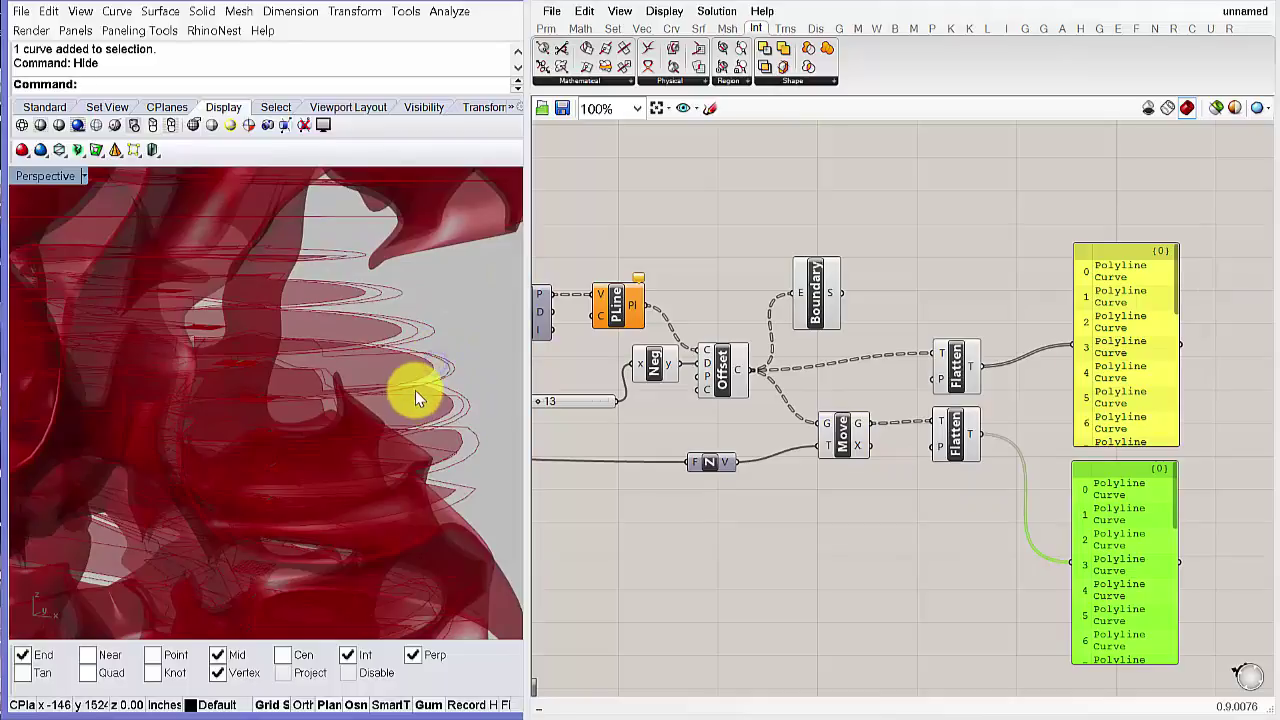
- Add a Shift List component and connect the upper Flatten output to its list input
{"action": "right_click_drag", "start_coordinate": [1100, 285], "coordinate": [876, 273]}
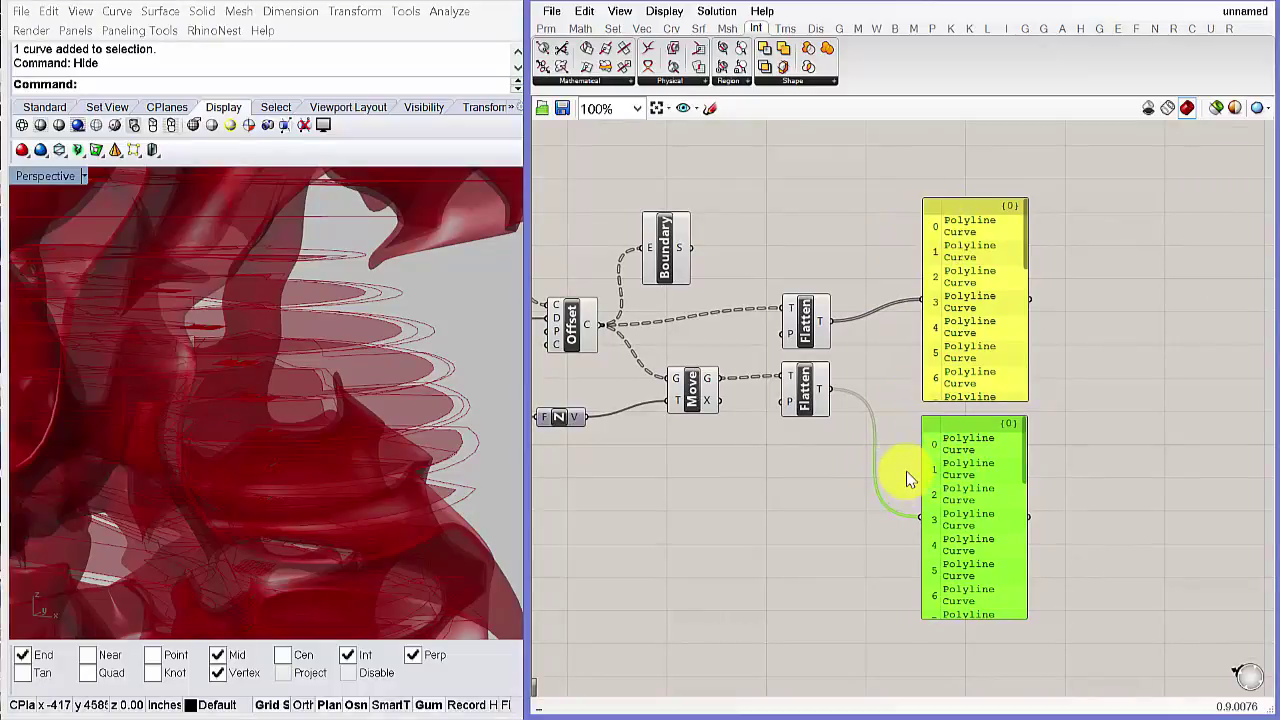
{"action": "double_click", "coordinate": [1063, 428]}
{"action": "type", "text": "sh"}
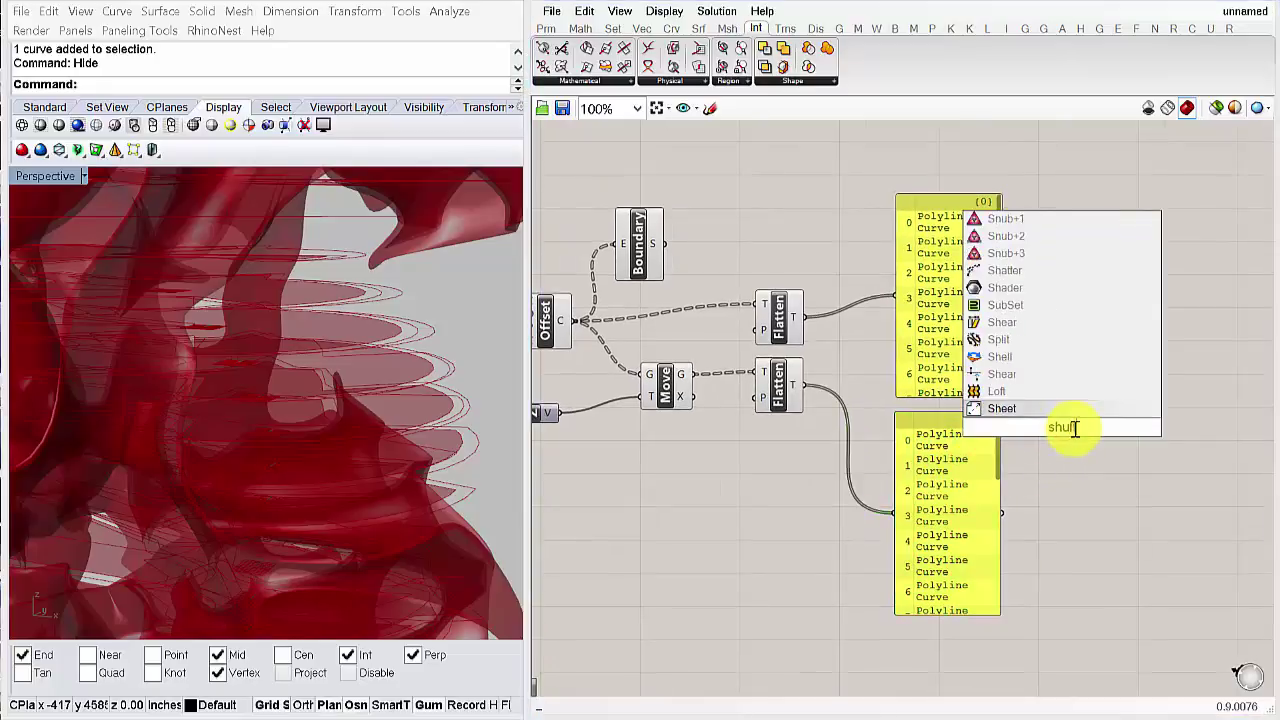
{"action": "type", "text": "ift"}
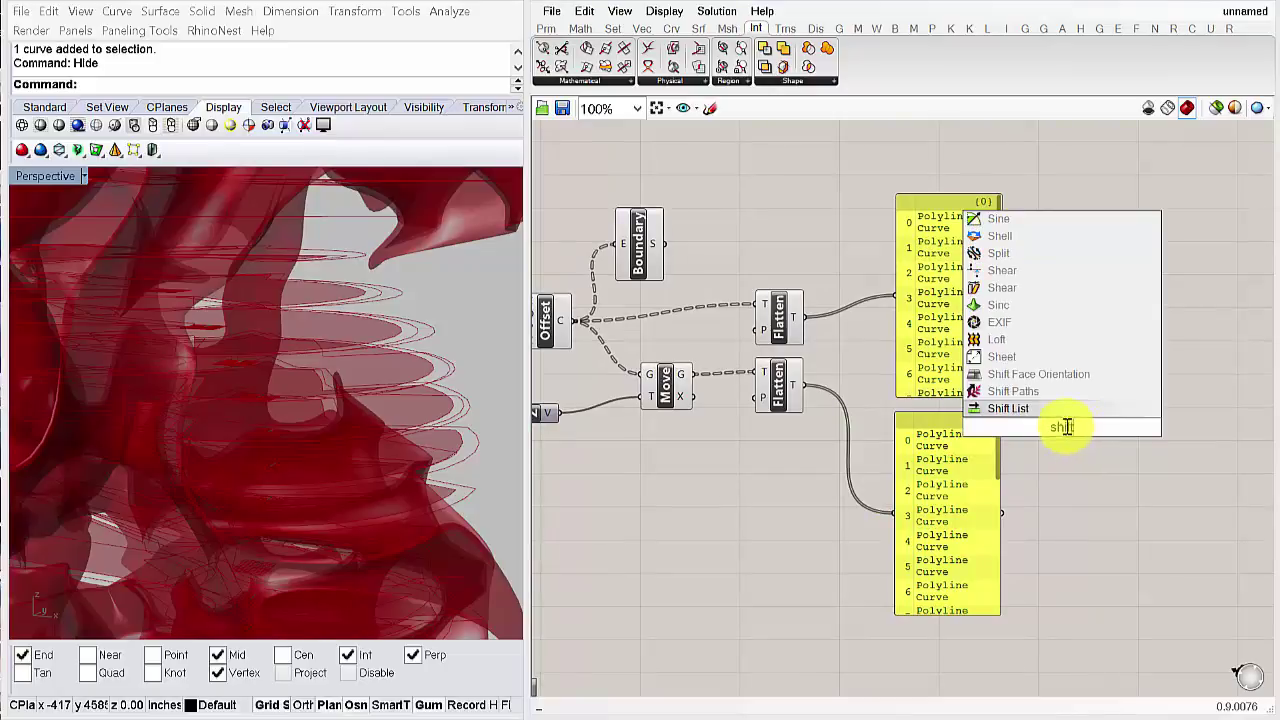
{"action": "key", "text": "Return"}
{"action": "left_click_drag", "start_coordinate": [1062, 418], "coordinate": [1057, 341]}
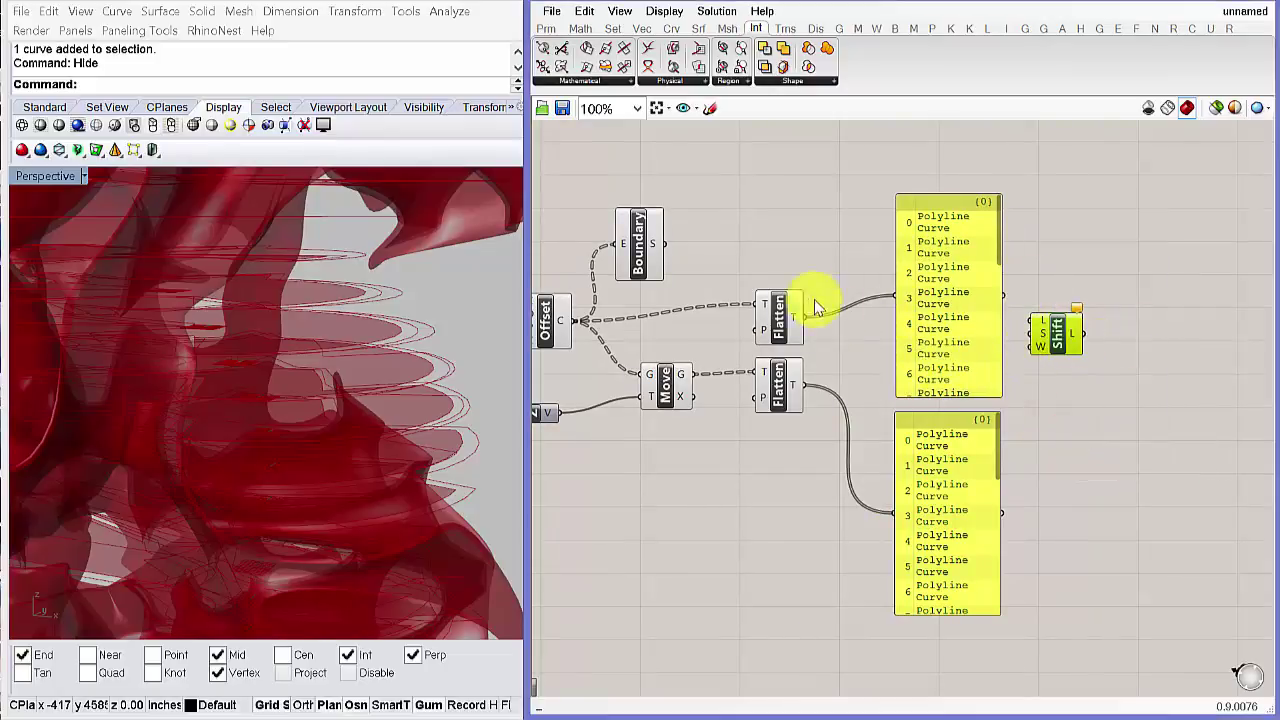
{"action": "left_click_drag", "start_coordinate": [1015, 333], "coordinate": [1035, 321]}
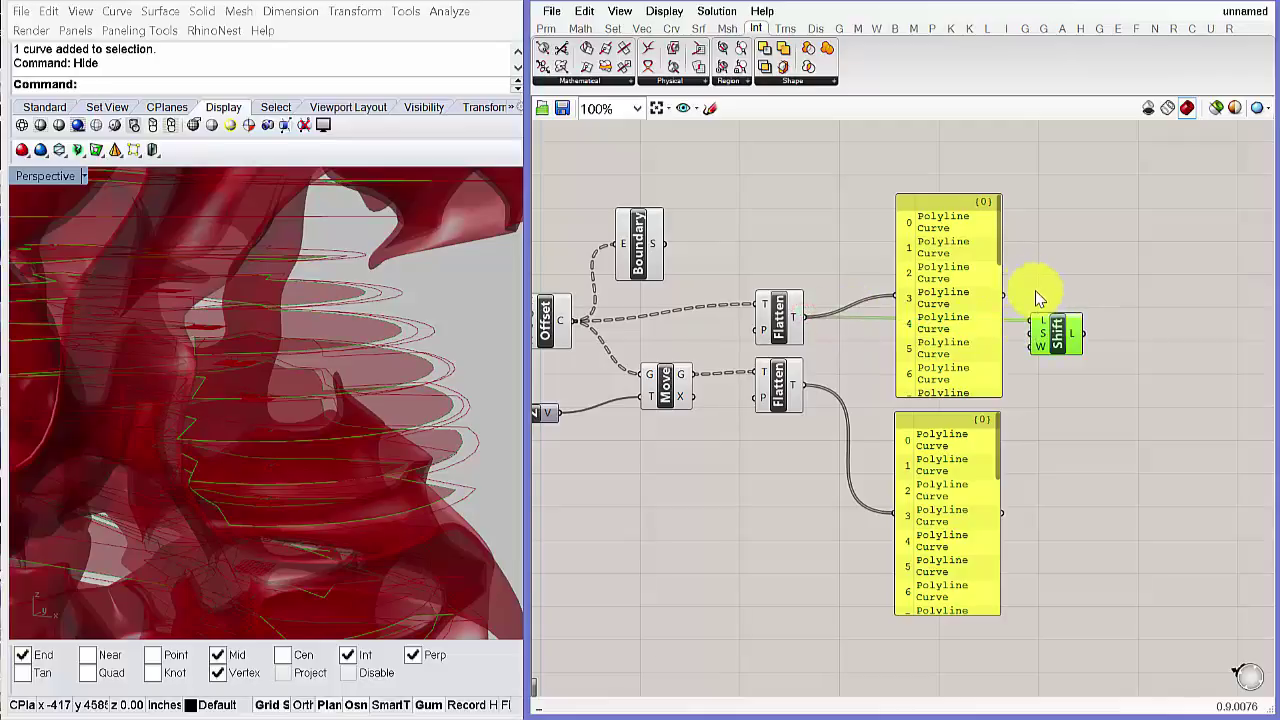
- Set the Shift List component's shift offset to -1
{"action": "scroll", "coordinate": [1040, 338], "scroll_direction": "up", "scroll_amount": 1}
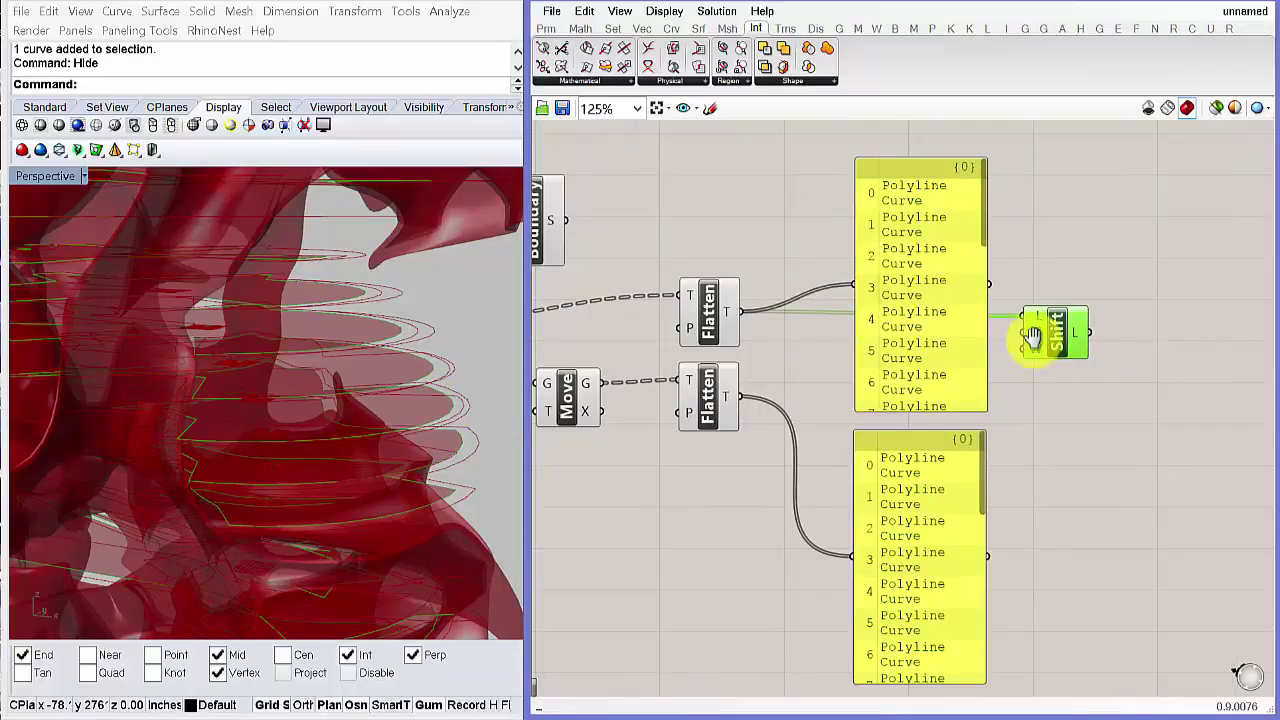
{"action": "scroll", "coordinate": [1033, 337], "scroll_direction": "up", "scroll_amount": 2}
{"action": "right_click", "coordinate": [1031, 336]}
{"action": "mouse_move", "coordinate": [1078, 518]}
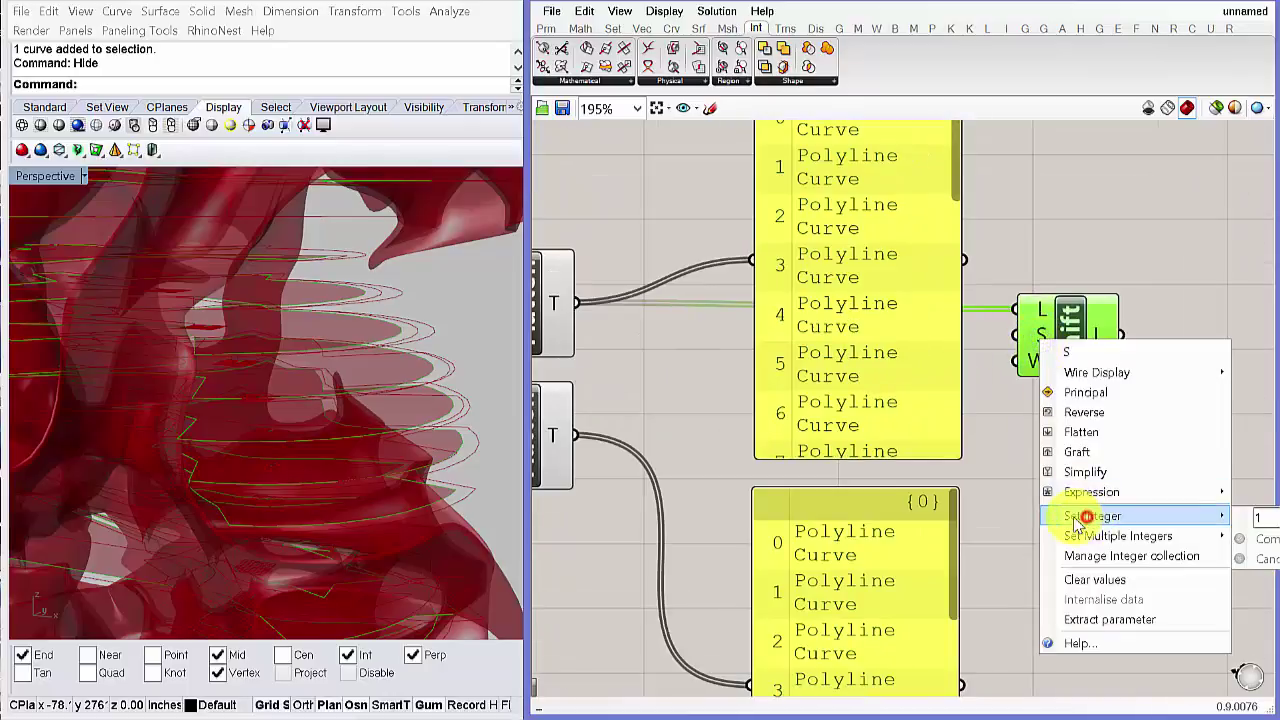
{"action": "left_click_drag", "start_coordinate": [1270, 520], "coordinate": [1206, 518]}
{"action": "type", "text": "-1"}
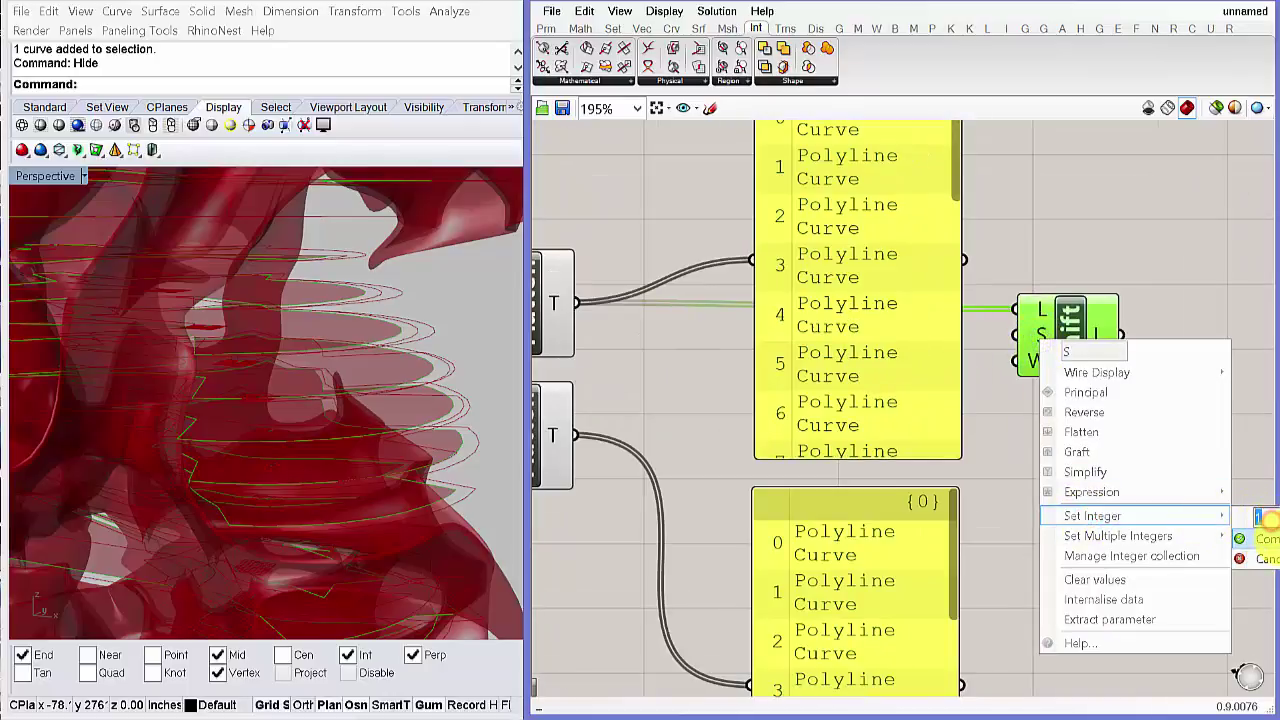
{"action": "left_click", "coordinate": [1276, 538]}
{"action": "right_click_drag", "start_coordinate": [1042, 358], "coordinate": [1042, 377]}
{"action": "scroll", "coordinate": [1060, 368], "scroll_direction": "down", "scroll_amount": 2}
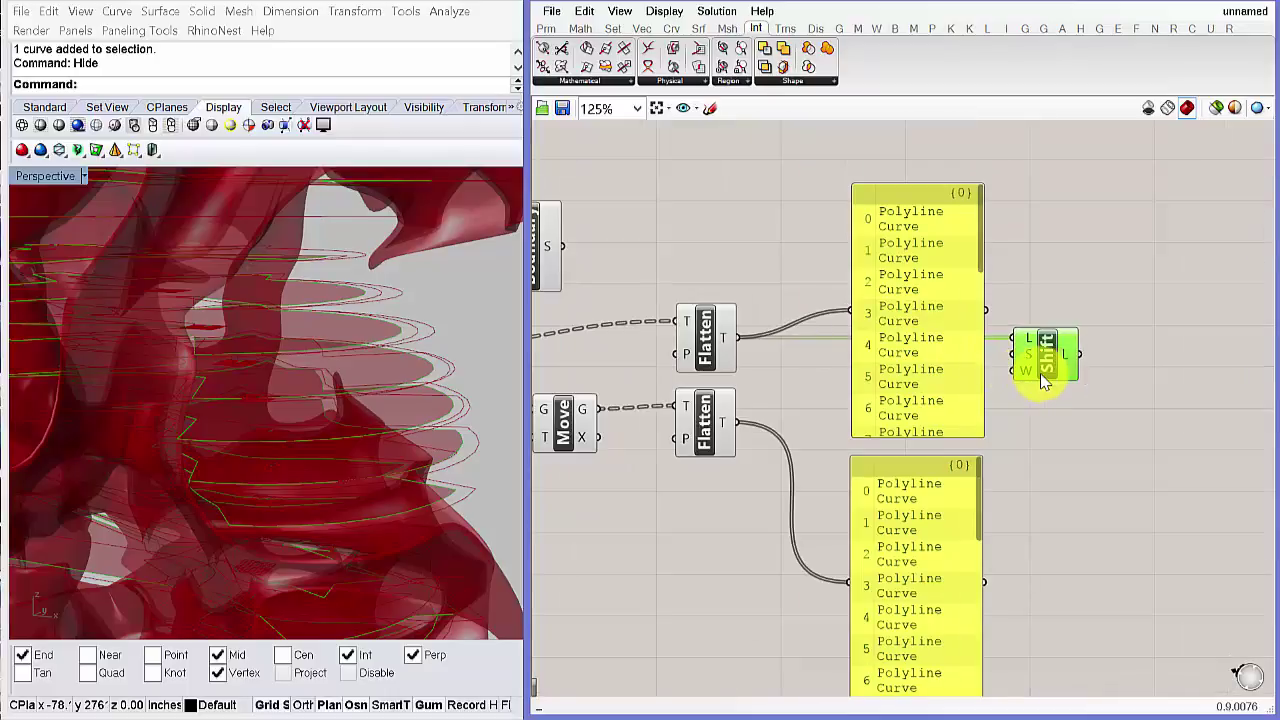
- Delete both curve list panels and place the Shift List component just after the upper Flatten
{"action": "left_click_drag", "start_coordinate": [1047, 357], "coordinate": [842, 236]}
{"action": "left_click", "coordinate": [875, 251]}
{"action": "key", "text": "Delete"}
{"action": "left_click", "coordinate": [894, 491]}
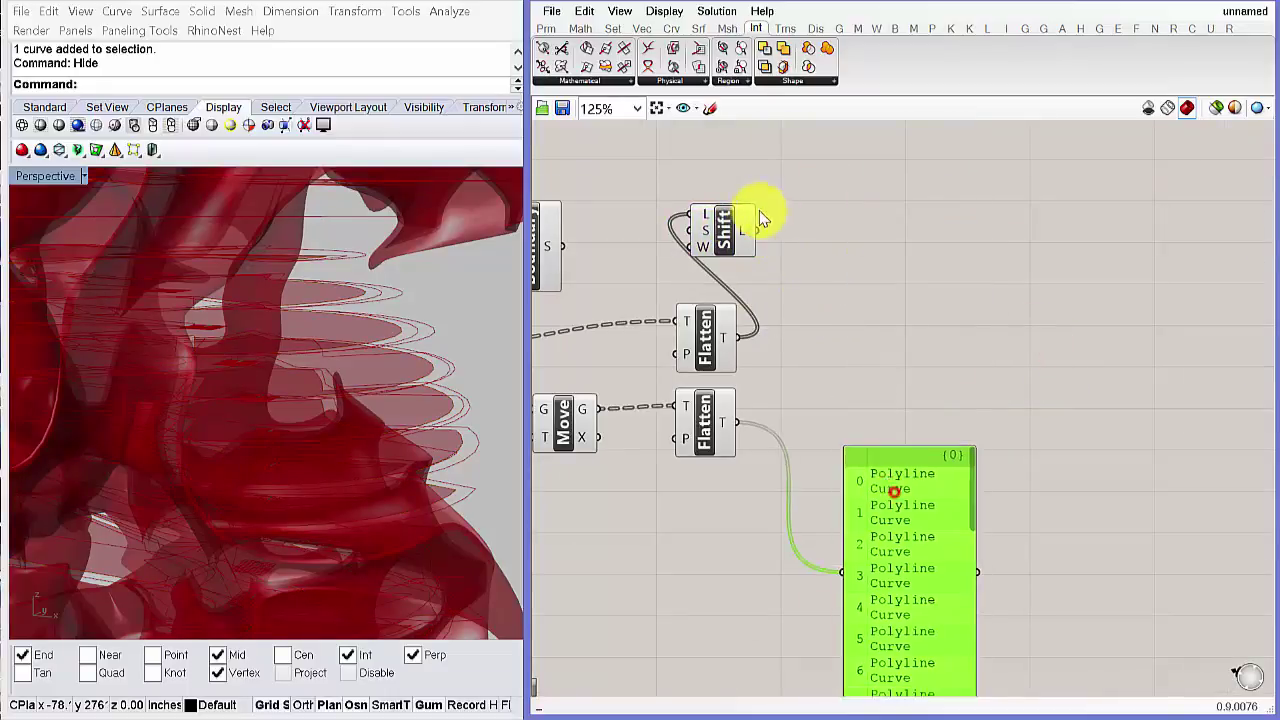
{"action": "key", "text": "Delete"}
{"action": "left_click_drag", "start_coordinate": [728, 229], "coordinate": [841, 291]}
{"action": "right_click_drag", "start_coordinate": [848, 374], "coordinate": [804, 299]}
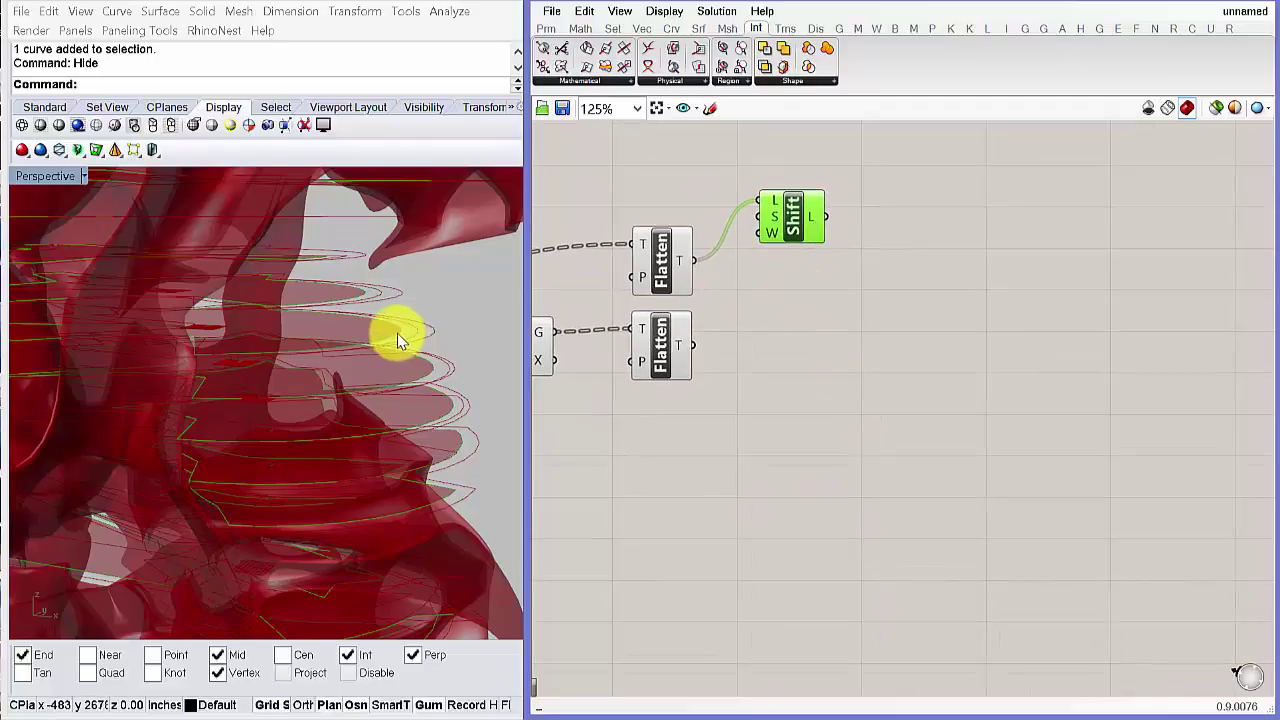
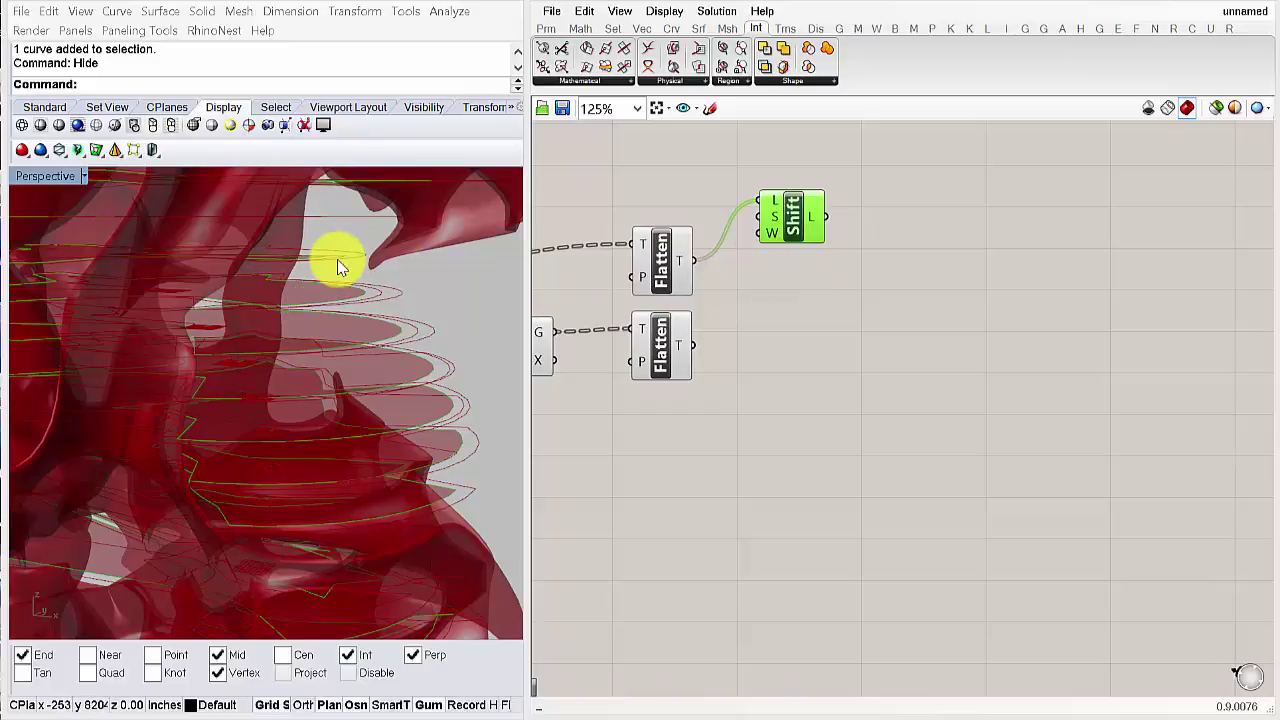
- Add two Graft Tree components, one fed by the Shift List output and the other by the lower Flatten output
{"action": "right_click_drag", "start_coordinate": [879, 292], "coordinate": [866, 320]}
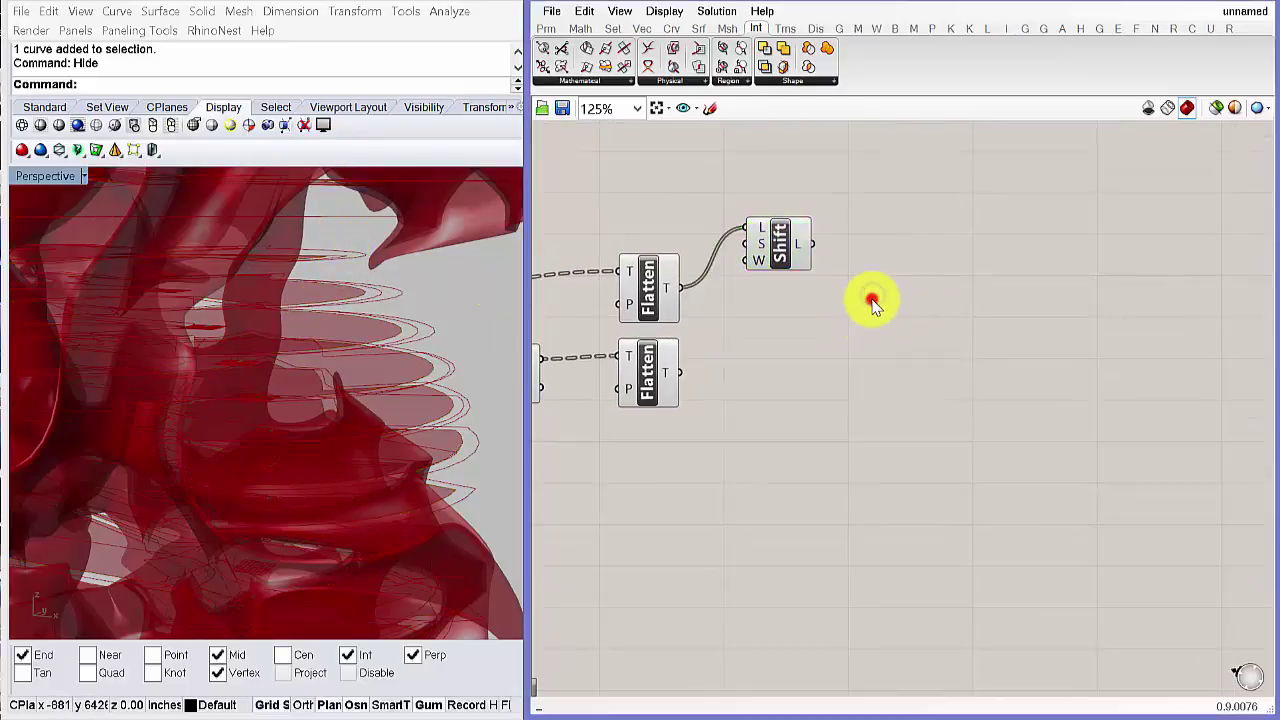
{"action": "double_click", "coordinate": [867, 298]}
{"action": "type", "text": "graft"}
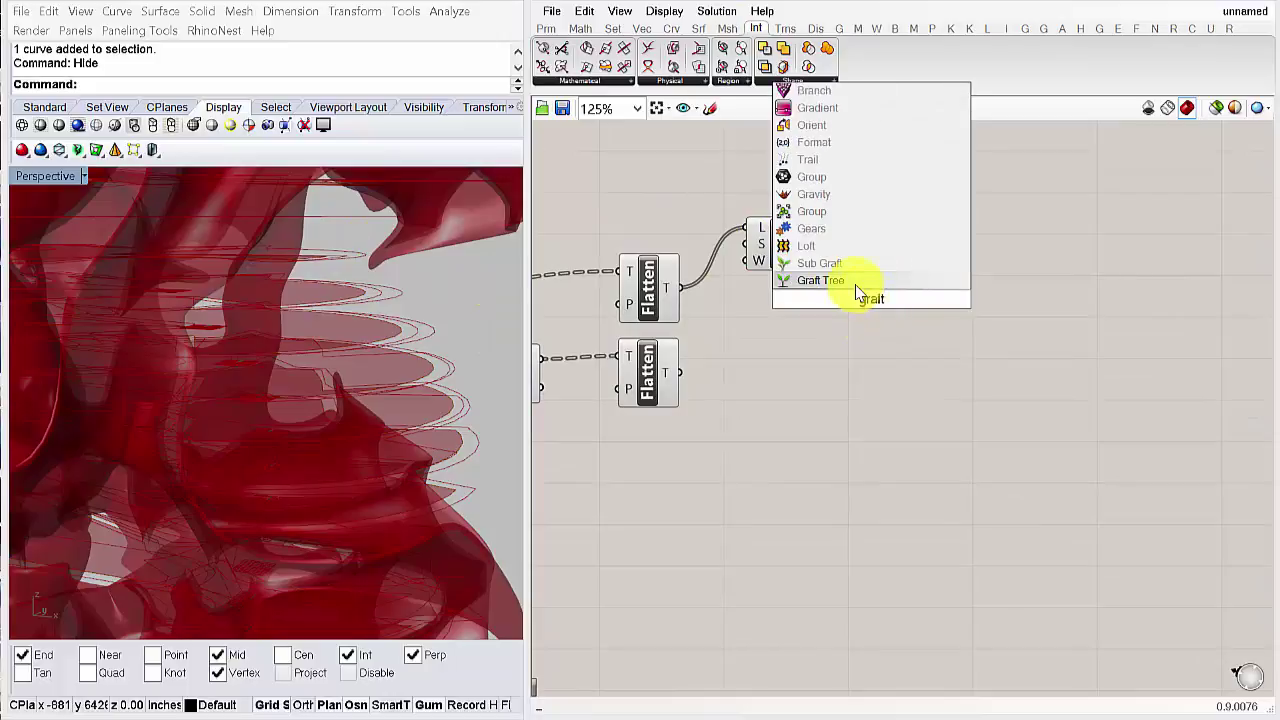
{"action": "left_click", "coordinate": [845, 280]}
{"action": "left_click_drag", "start_coordinate": [838, 298], "coordinate": [843, 300]}
{"action": "left_click_drag", "start_coordinate": [864, 300], "coordinate": [888, 357]}
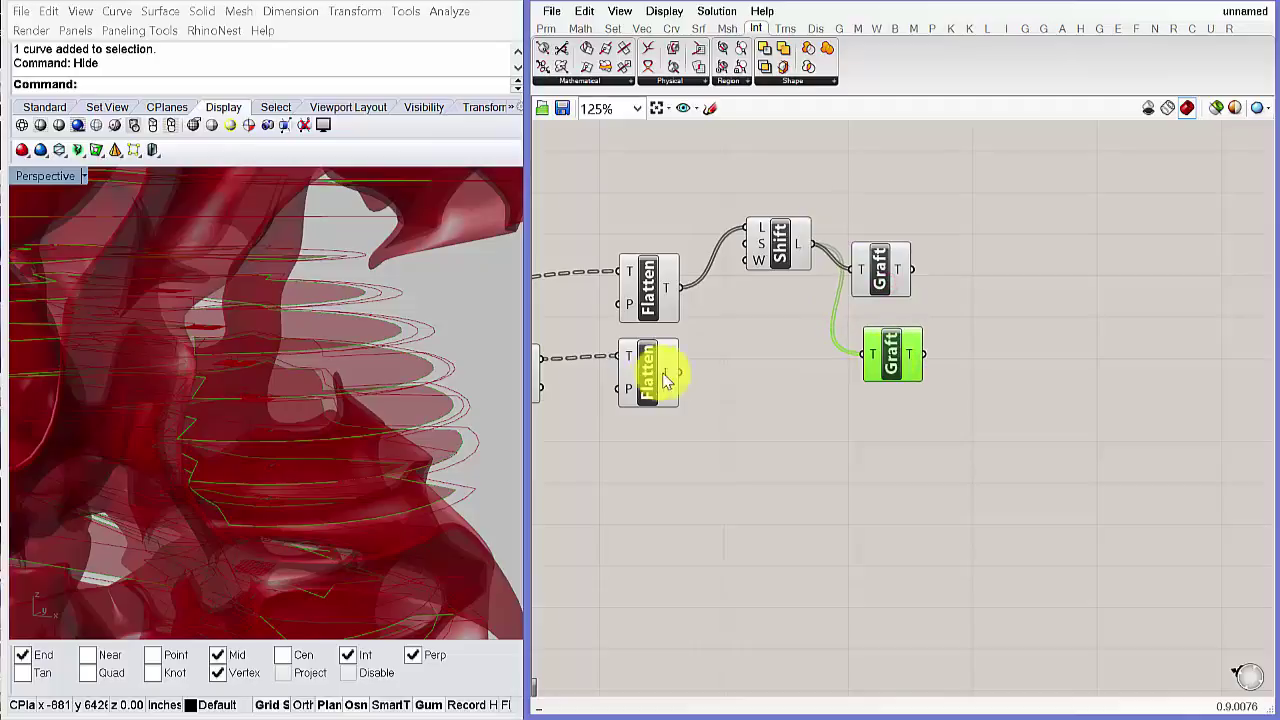
{"action": "left_click_drag", "start_coordinate": [679, 372], "coordinate": [862, 354]}
{"action": "left_click_drag", "start_coordinate": [872, 273], "coordinate": [884, 294]}
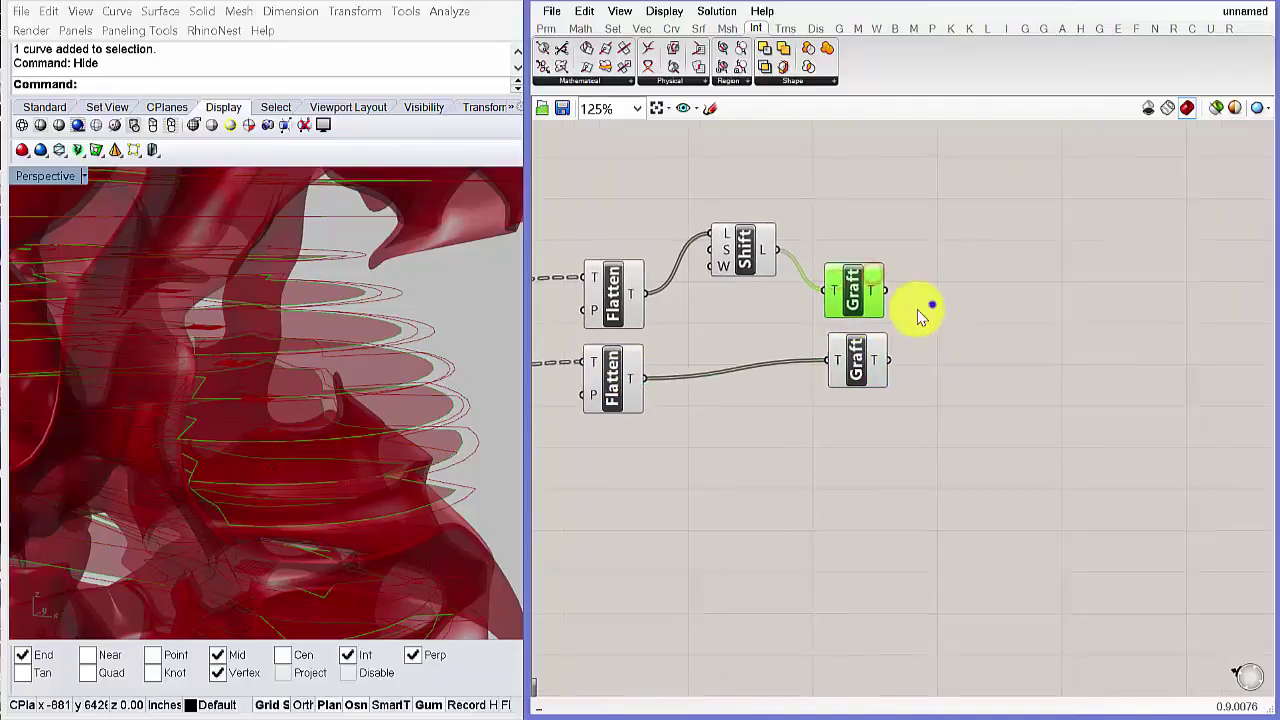
- Compare the branch structure of both Graft outputs in two temporary panels, and delete the panels
{"action": "double_click", "coordinate": [935, 315]}
{"action": "type", "text": "pane"}
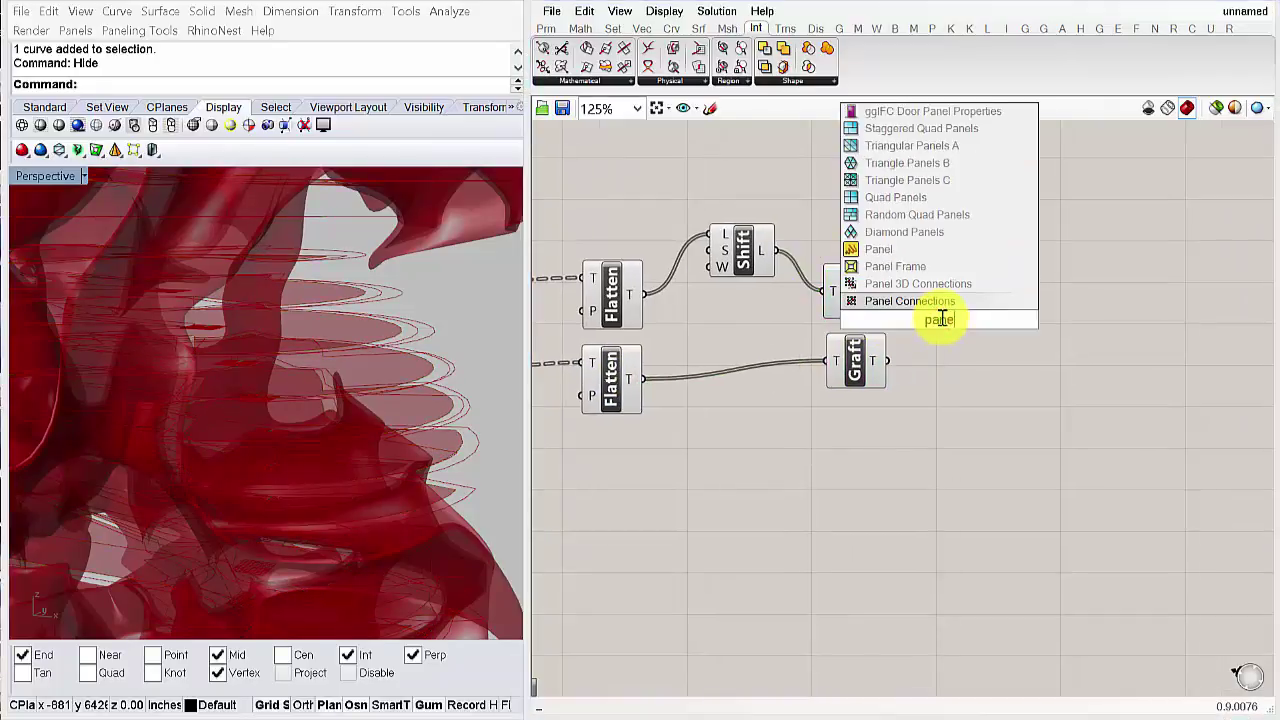
{"action": "left_click", "coordinate": [916, 250]}
{"action": "left_click_drag", "start_coordinate": [926, 313], "coordinate": [979, 277]}
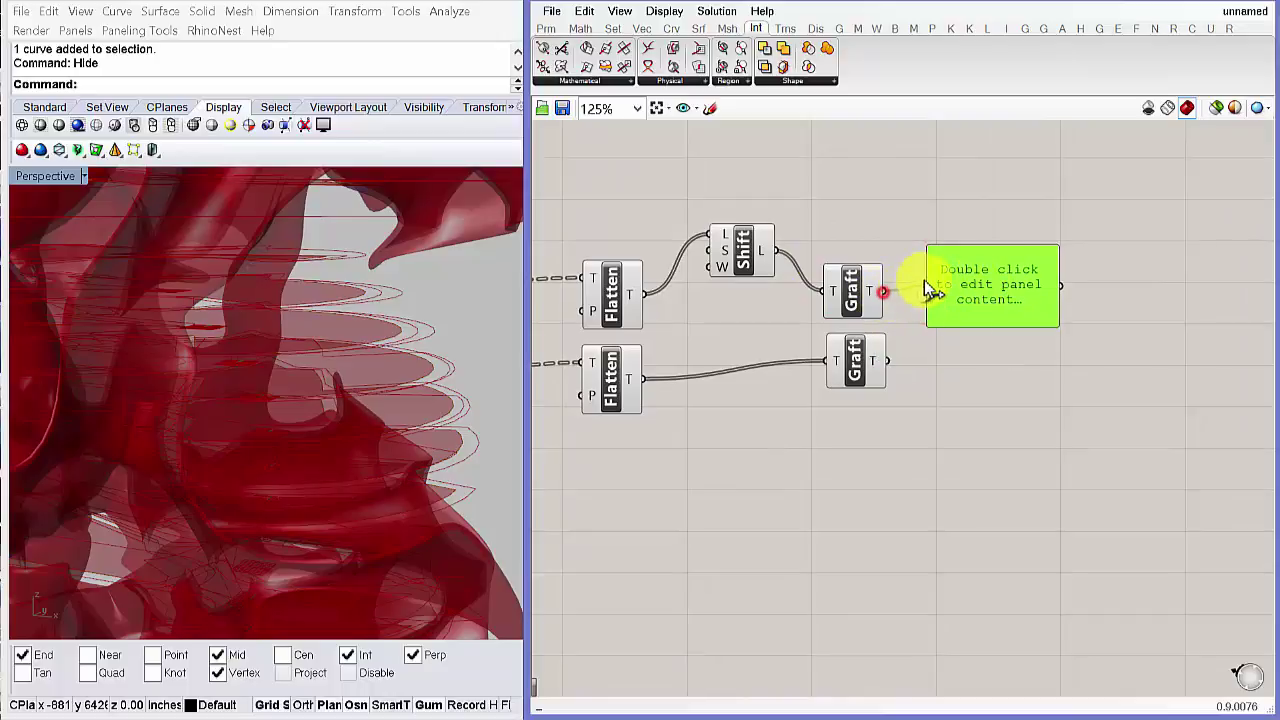
{"action": "left_click_drag", "start_coordinate": [883, 291], "coordinate": [930, 290]}
{"action": "left_click_drag", "start_coordinate": [1003, 264], "coordinate": [1059, 430]}
{"action": "key", "text": "ctrl+c"}
{"action": "key", "text": "ctrl+v"}
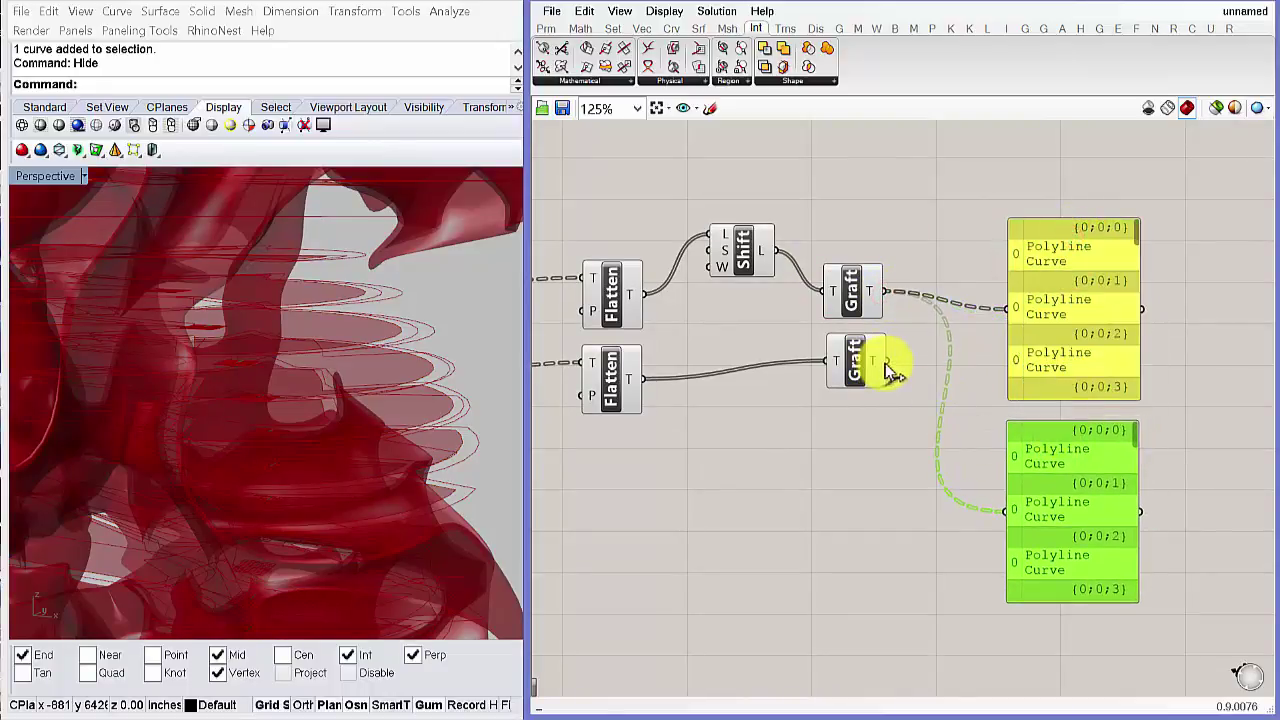
{"action": "left_click_drag", "start_coordinate": [886, 363], "coordinate": [1006, 511]}
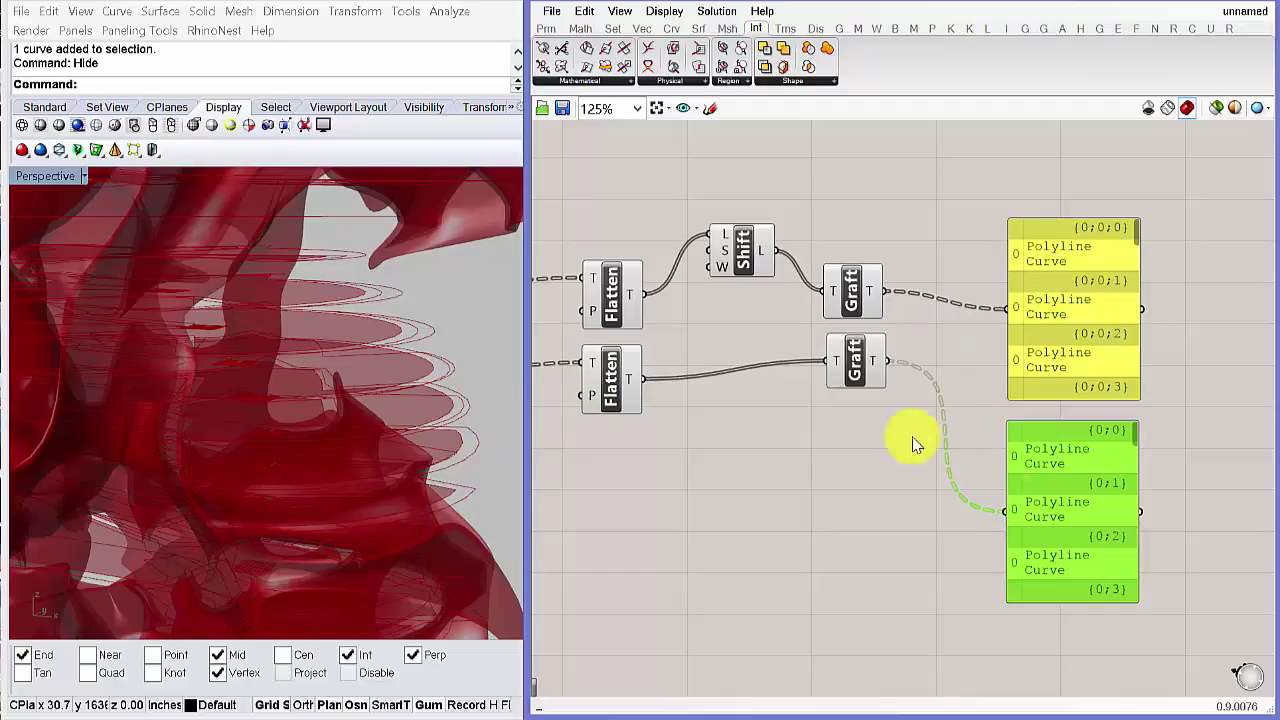
{"action": "left_click_drag", "start_coordinate": [1166, 466], "coordinate": [1067, 363]}
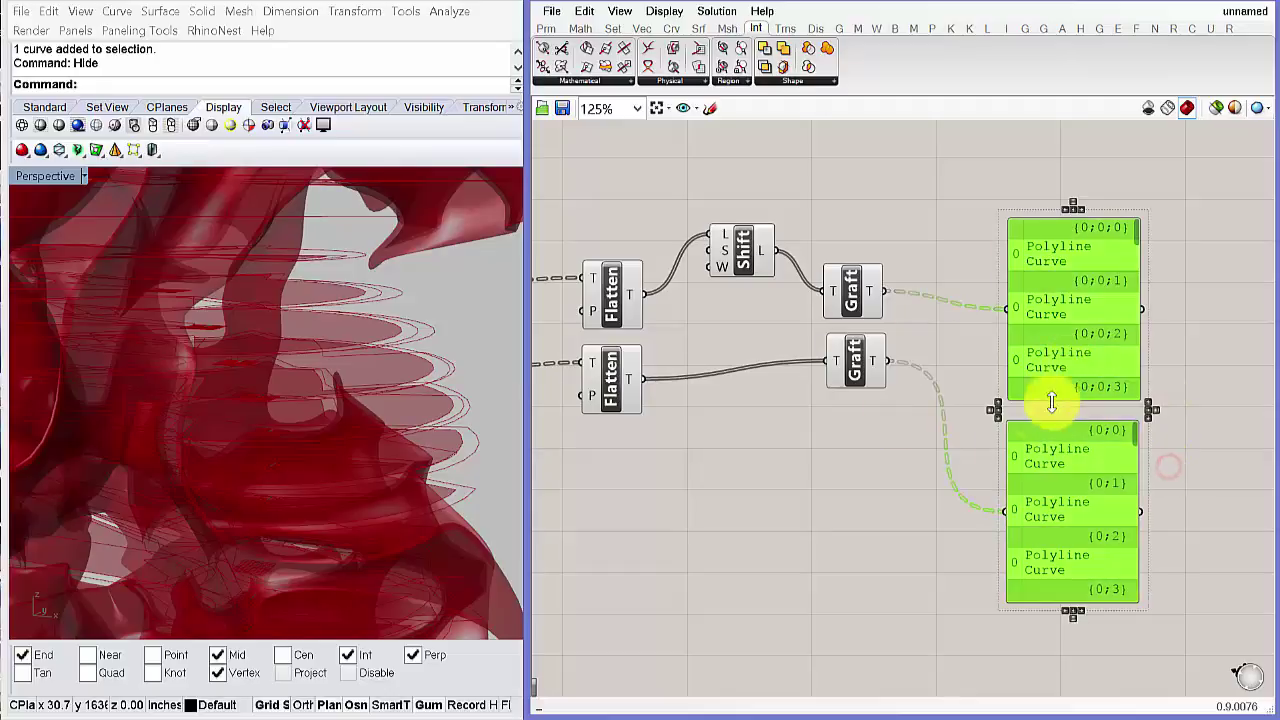
{"action": "key", "text": "Delete"}
- Add a Region Intersection component after the two Grafts and preview the lower Graft's outlines in the model
{"action": "right_click_drag", "start_coordinate": [1006, 420], "coordinate": [984, 389]}
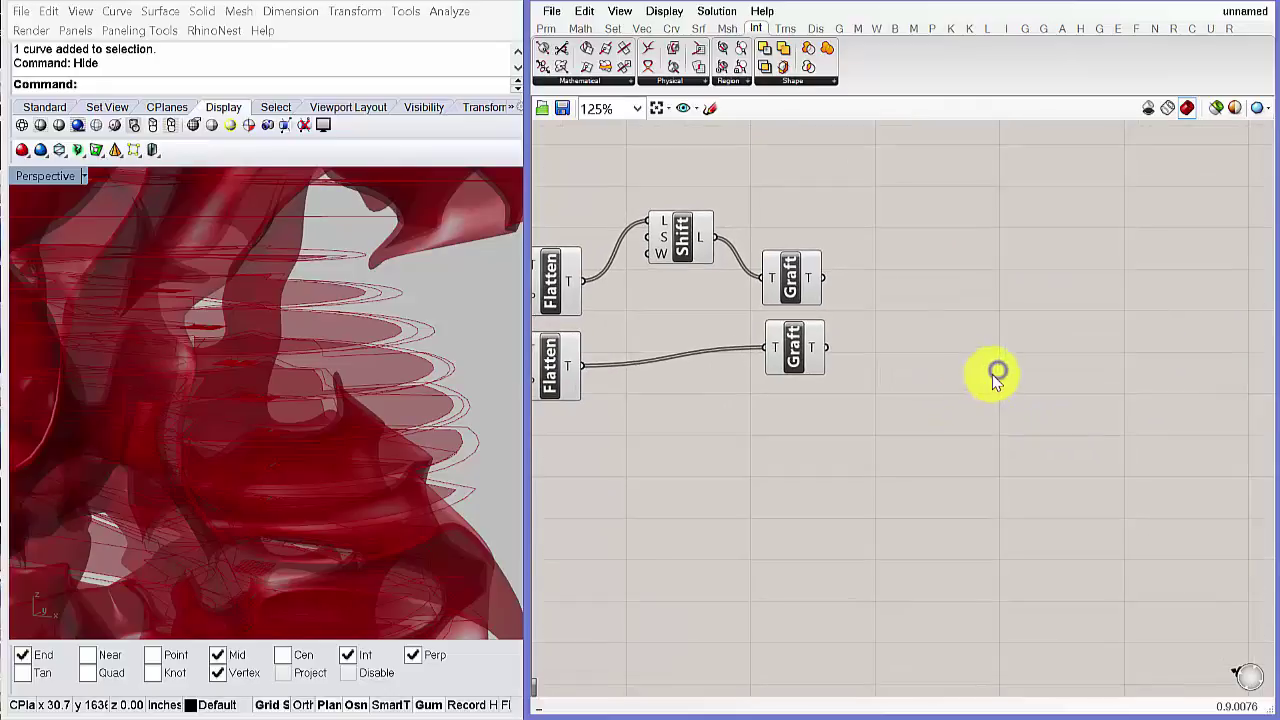
{"action": "double_click", "coordinate": [992, 376]}
{"action": "type", "text": "regi"}
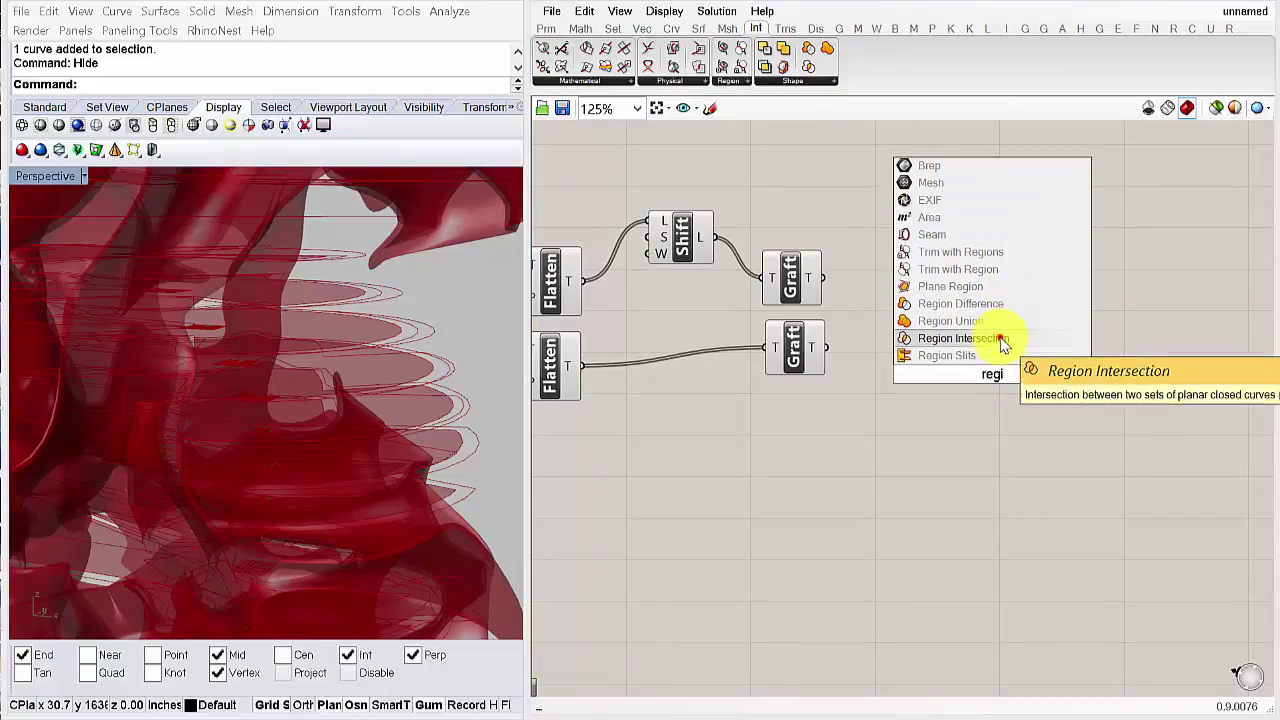
{"action": "left_click", "coordinate": [994, 338]}
{"action": "right_click_drag", "start_coordinate": [414, 449], "coordinate": [335, 282]}
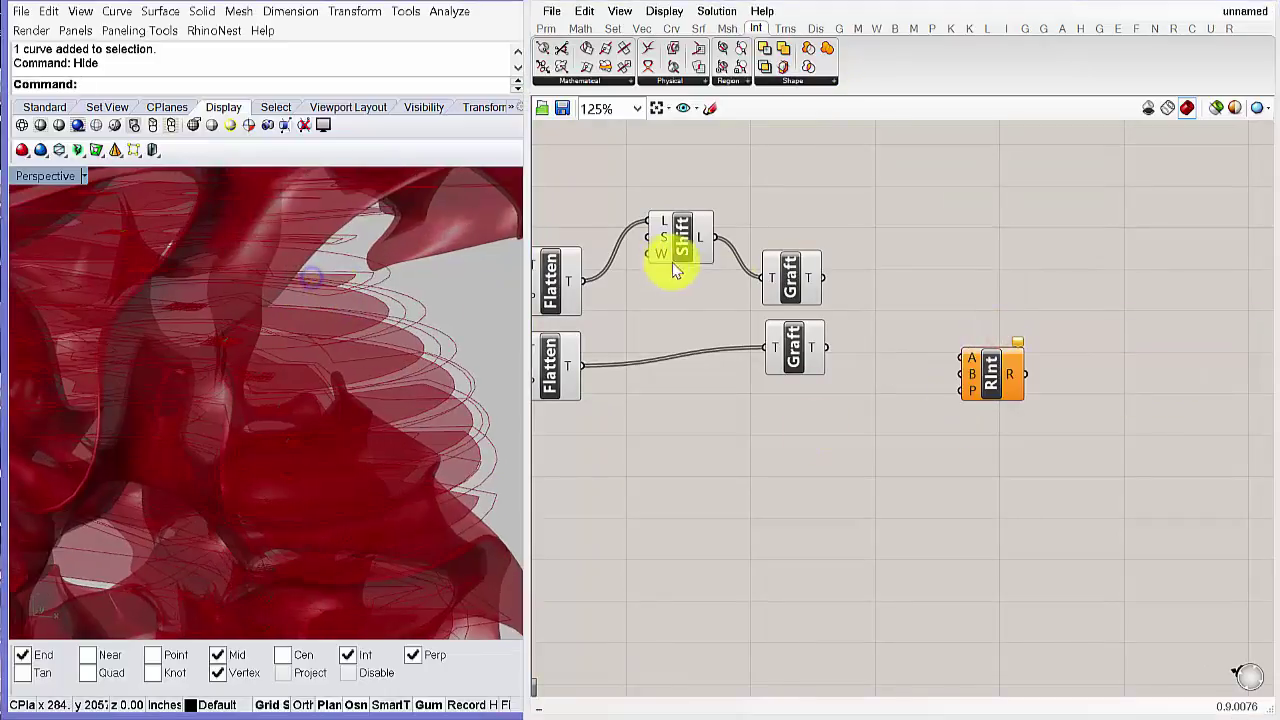
{"action": "left_click", "coordinate": [785, 274]}
{"action": "left_click", "coordinate": [815, 358]}
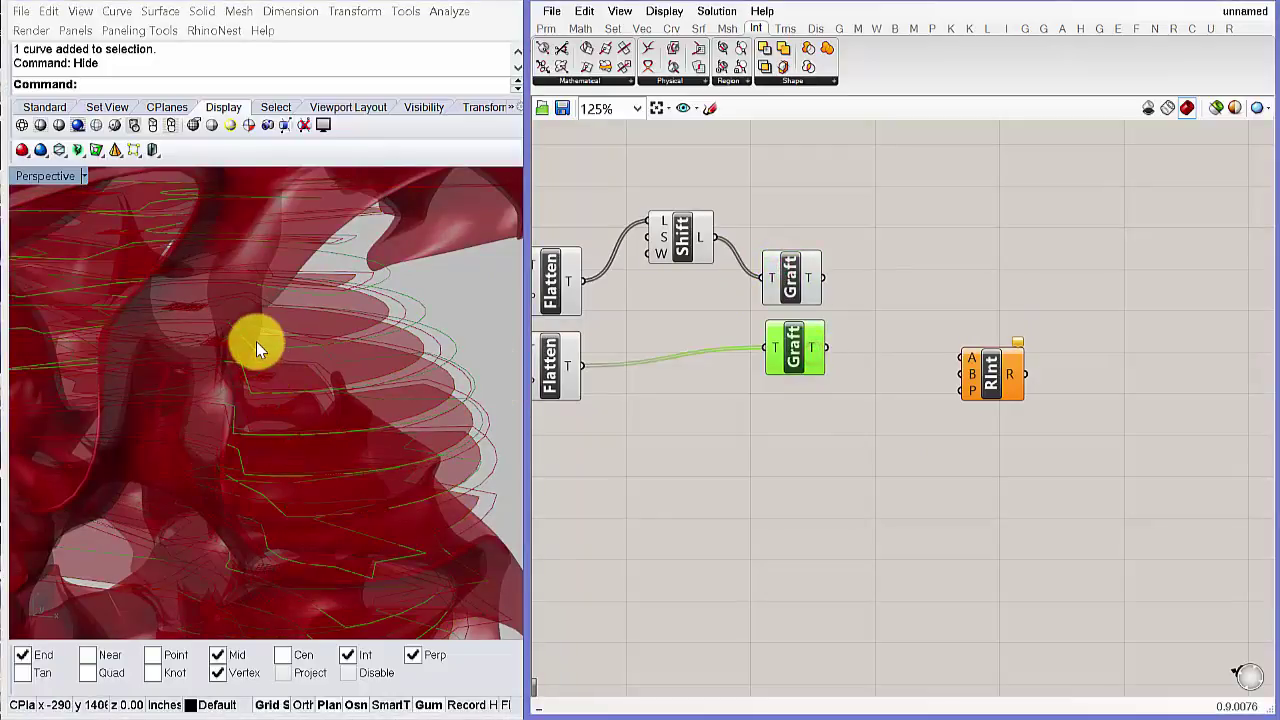
{"action": "right_click_drag", "start_coordinate": [80, 357], "coordinate": [371, 293]}
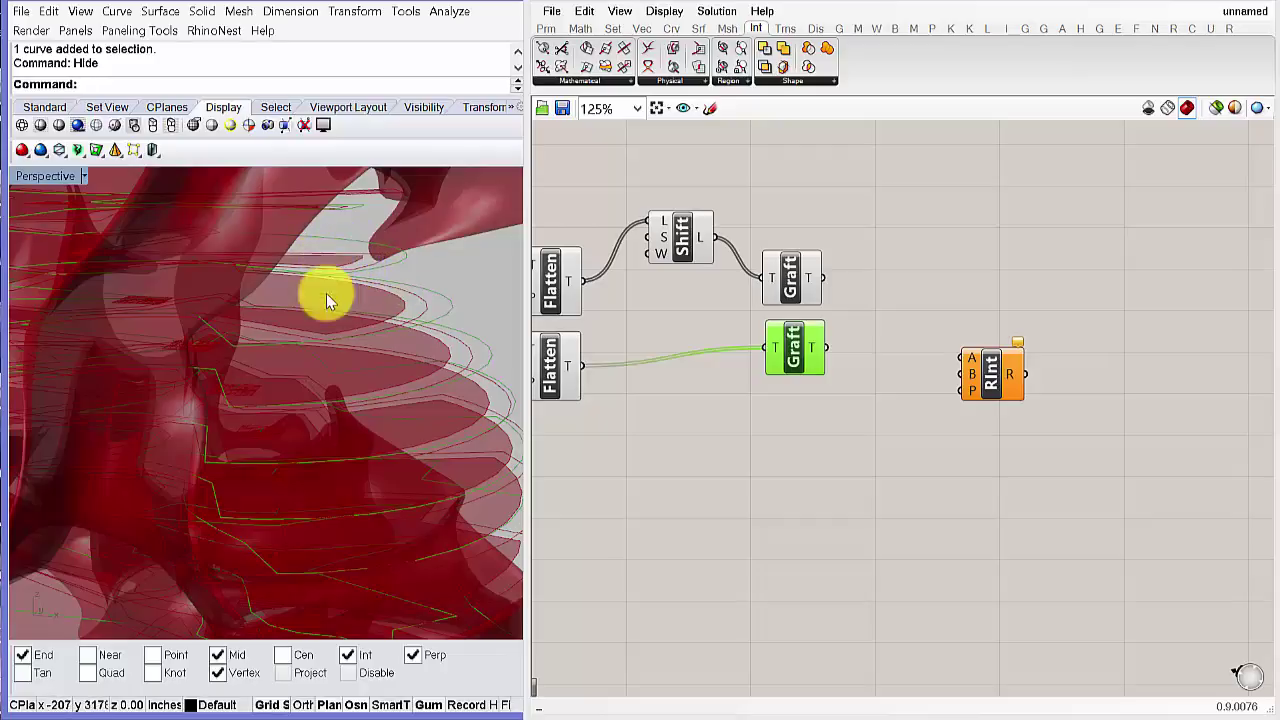
- Feed the upper Graft output into the Region Intersection's A input and the lower Graft output into B
{"action": "right_click_drag", "start_coordinate": [985, 389], "coordinate": [958, 406]}
{"action": "left_click_drag", "start_coordinate": [959, 401], "coordinate": [925, 355]}
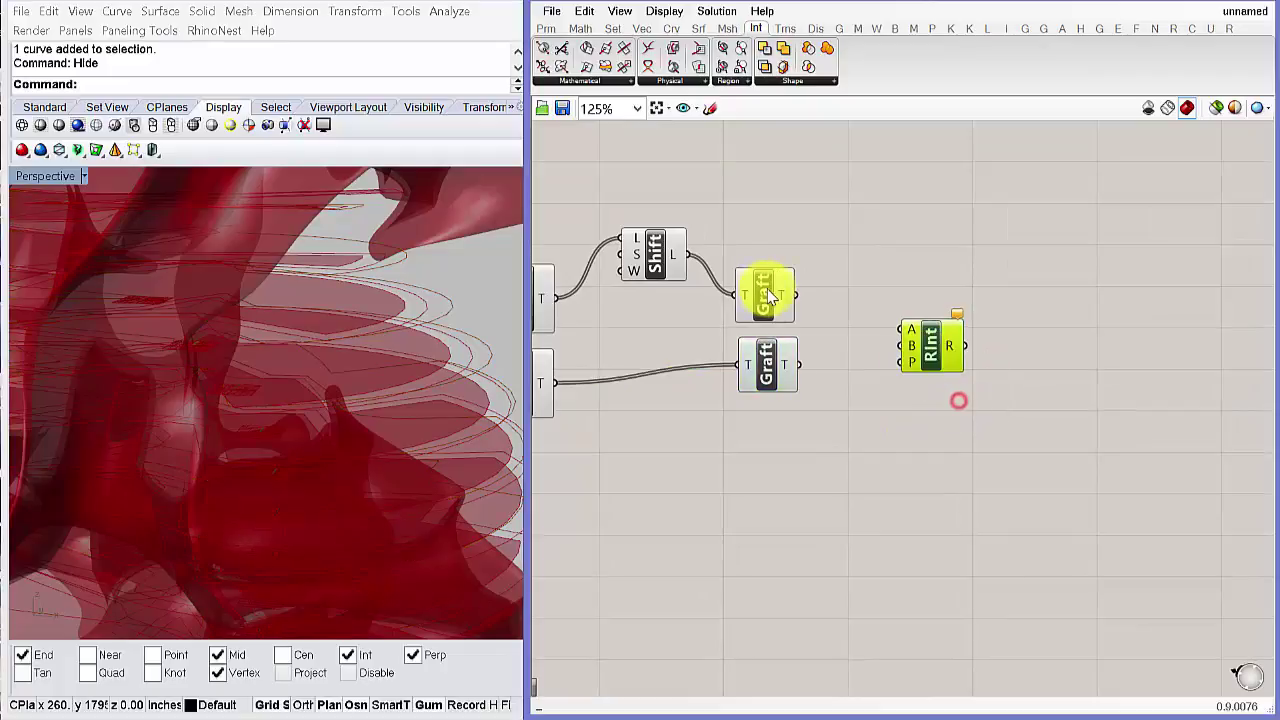
{"action": "left_click_drag", "start_coordinate": [795, 296], "coordinate": [906, 333]}
{"action": "left_click_drag", "start_coordinate": [799, 364], "coordinate": [896, 344]}
{"action": "right_click_drag", "start_coordinate": [246, 399], "coordinate": [420, 363]}
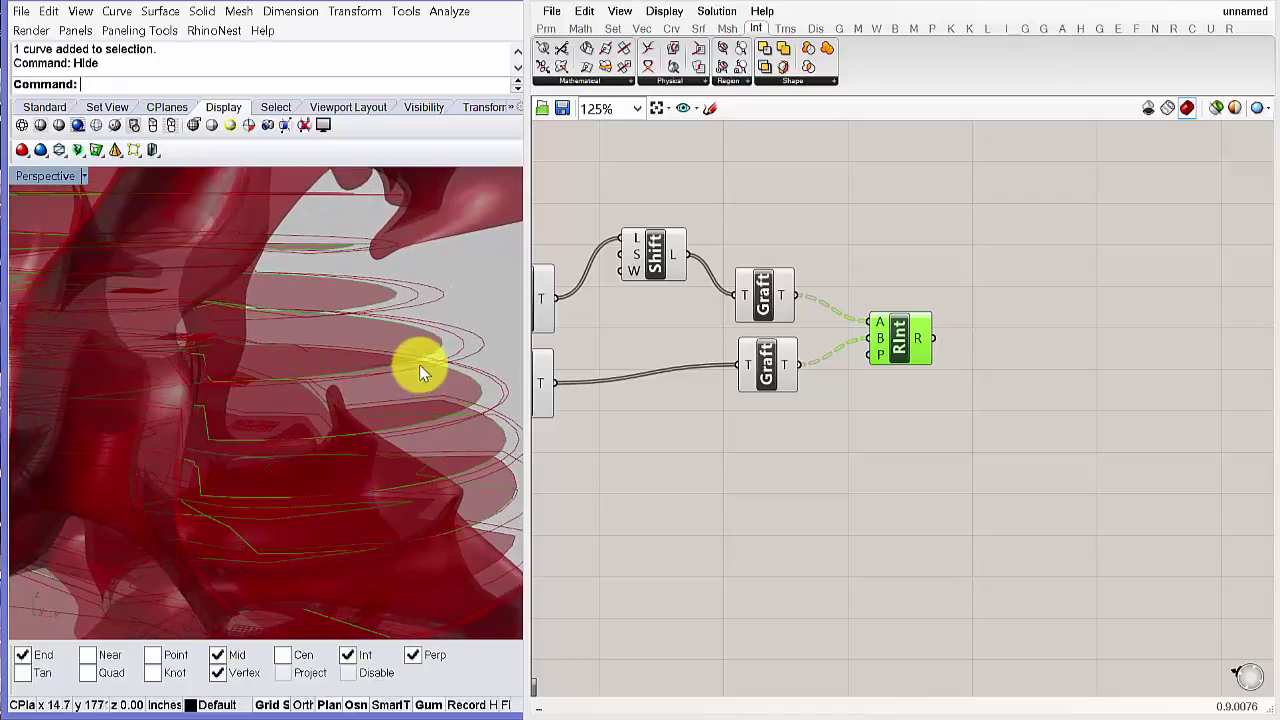
{"action": "mouse_move", "coordinate": [251, 423]}
{"action": "right_mouse_down"}
{"action": "mouse_move", "coordinate": [240, 423]}
{"action": "mouse_move", "coordinate": [258, 422]}
{"action": "right_mouse_up"}
- Add an Extrude component and connect the Region Intersection result to its base input
{"action": "right_click_drag", "start_coordinate": [818, 435], "coordinate": [736, 430]}
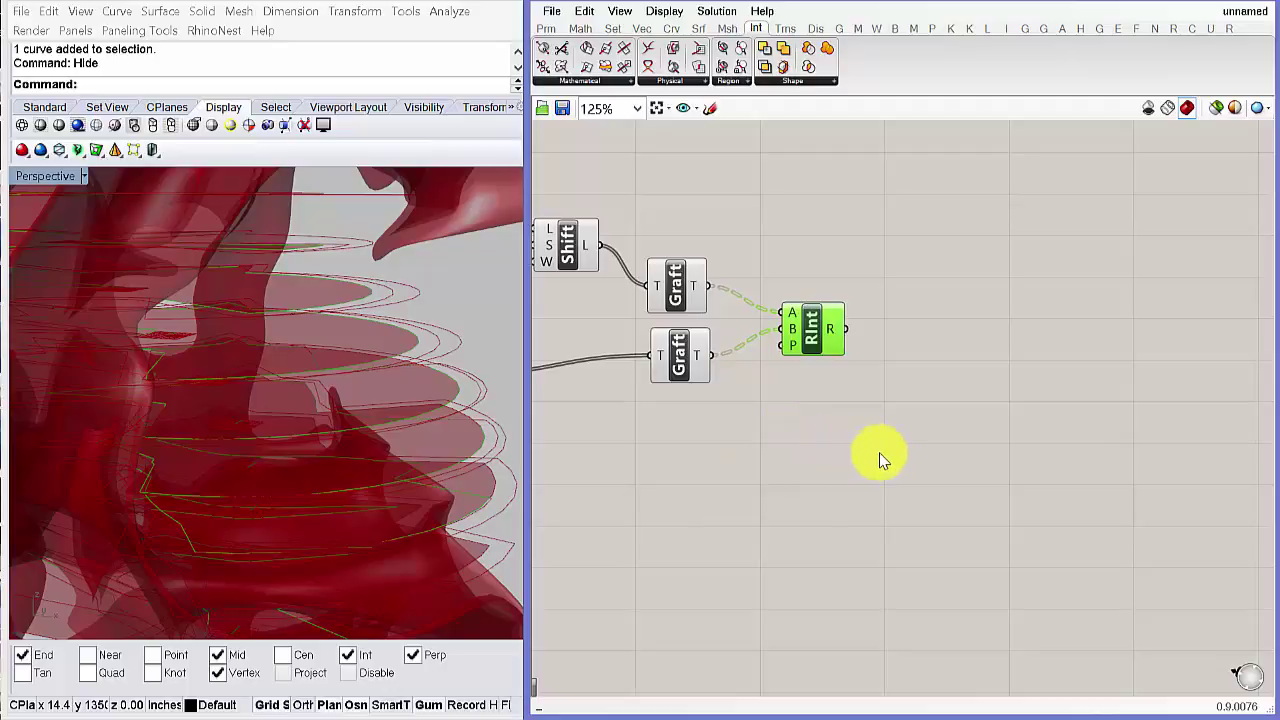
{"action": "double_click", "coordinate": [920, 440]}
{"action": "type", "text": "extrude"}
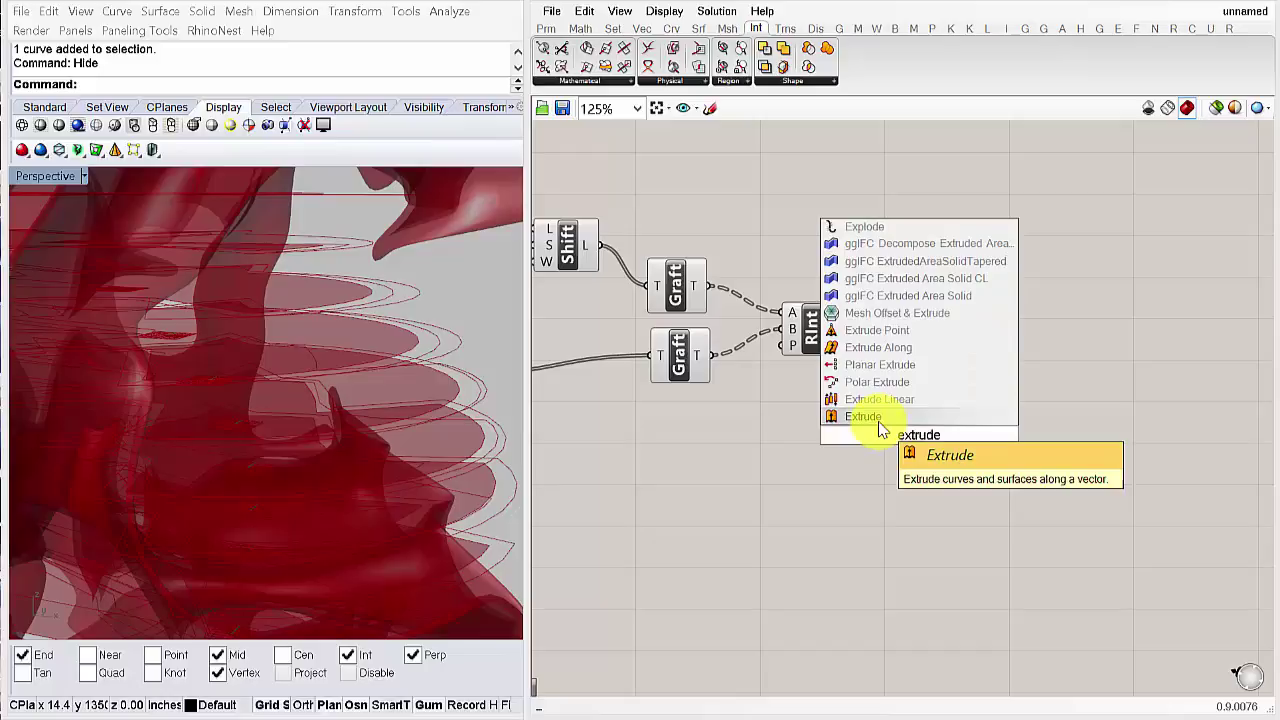
{"action": "left_click", "coordinate": [878, 417]}
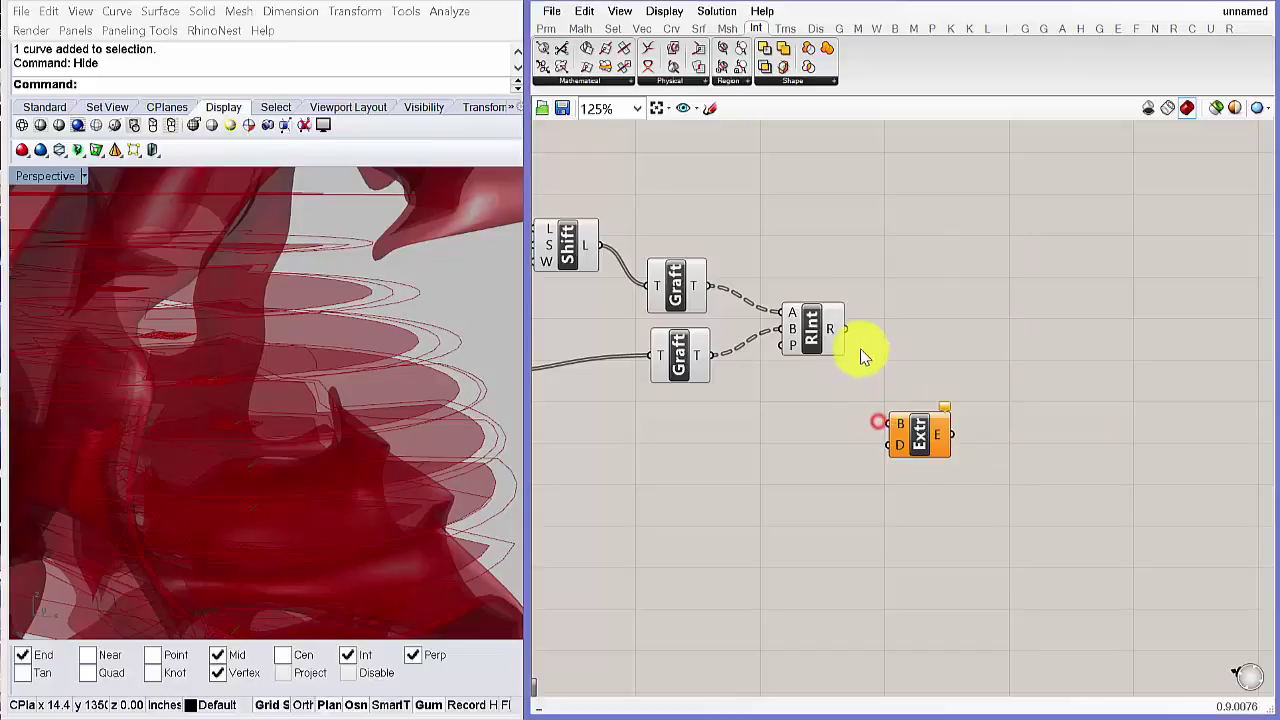
{"action": "left_click_drag", "start_coordinate": [850, 330], "coordinate": [898, 424]}
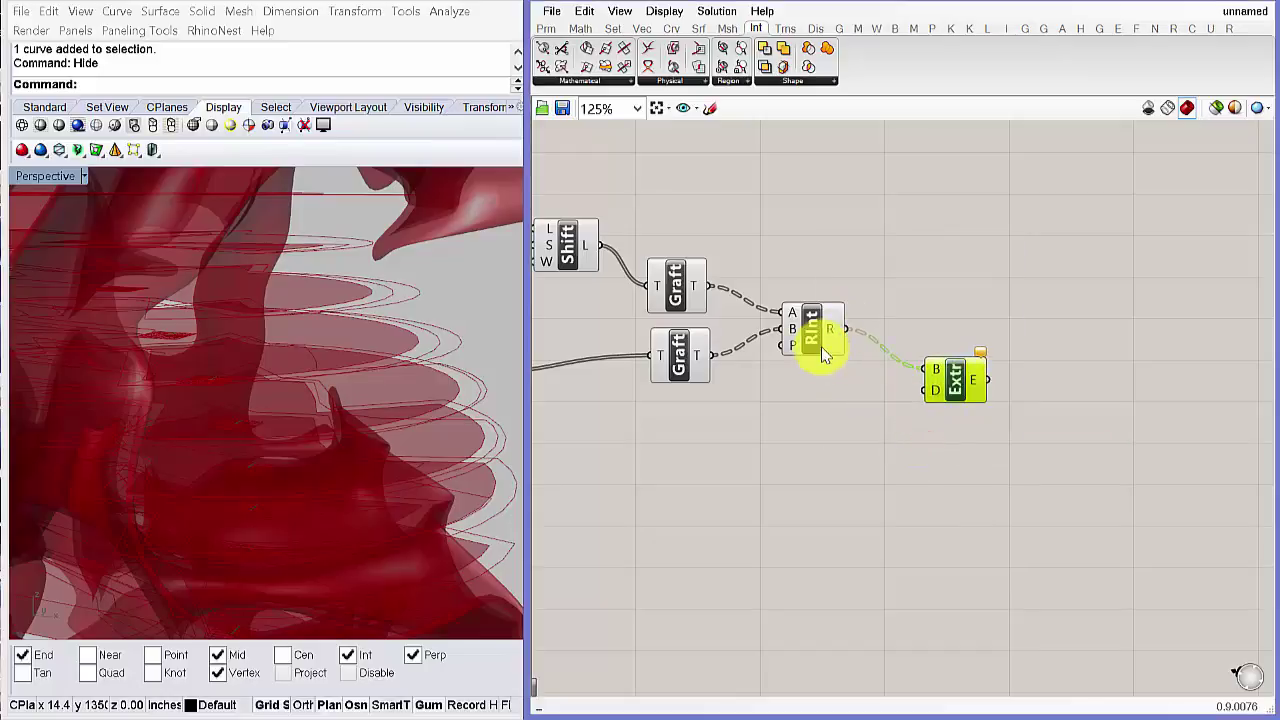
{"action": "right_click_drag", "start_coordinate": [865, 444], "coordinate": [883, 448]}
{"action": "double_click", "coordinate": [884, 461]}
{"action": "type", "text": "unit"}
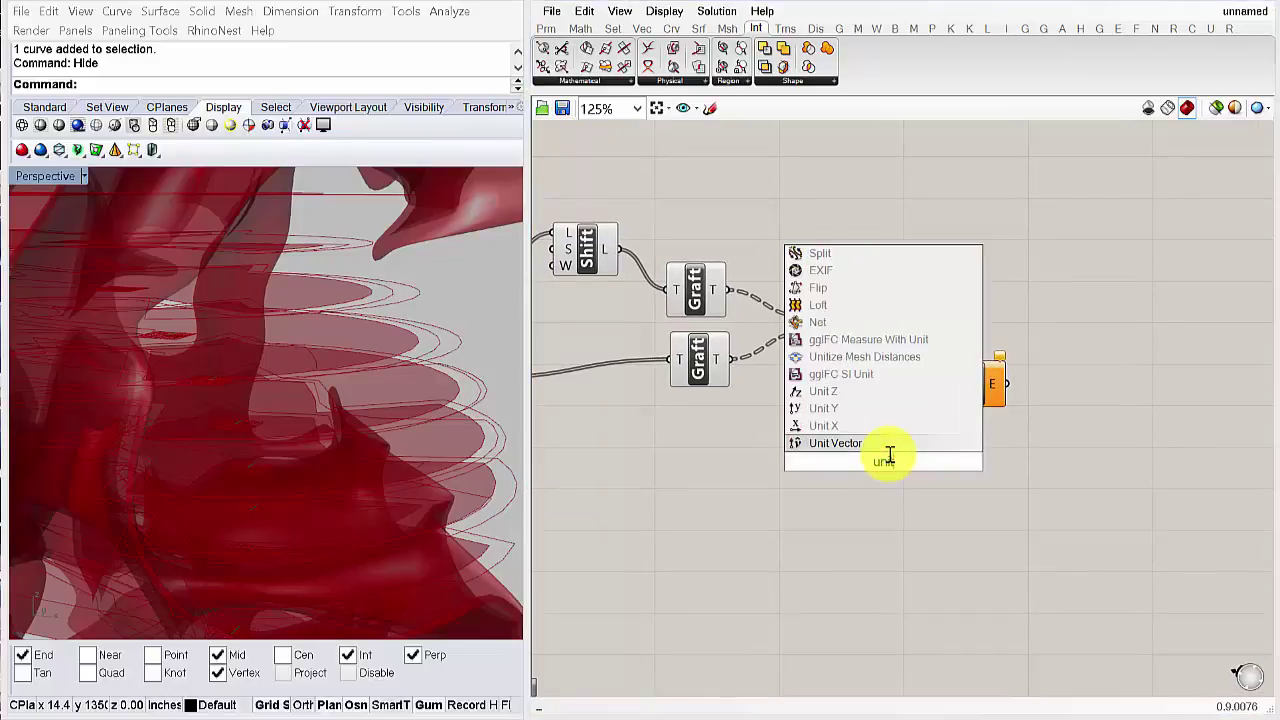
{"action": "left_click", "coordinate": [825, 443]}
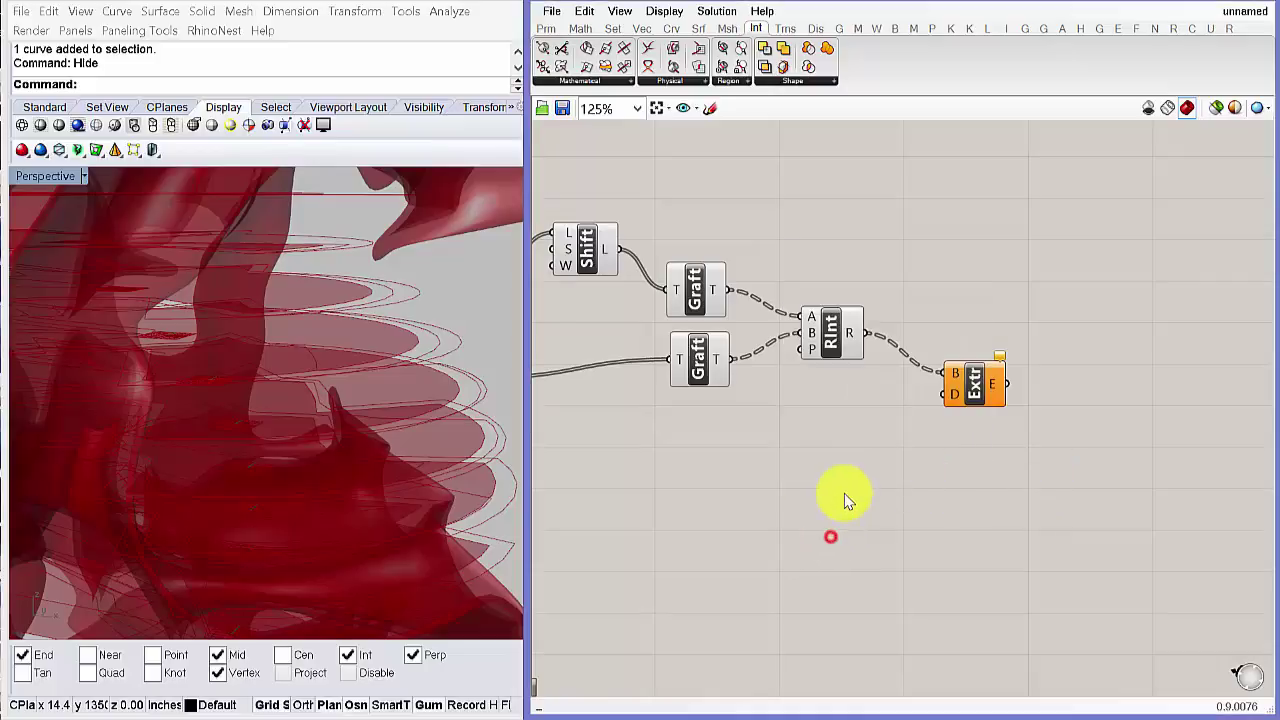
- Connect the existing Unit Z vector to the Extrude direction input and preview the extruded regions in the model
{"action": "scroll", "coordinate": [757, 443], "scroll_direction": "down", "scroll_amount": 3}
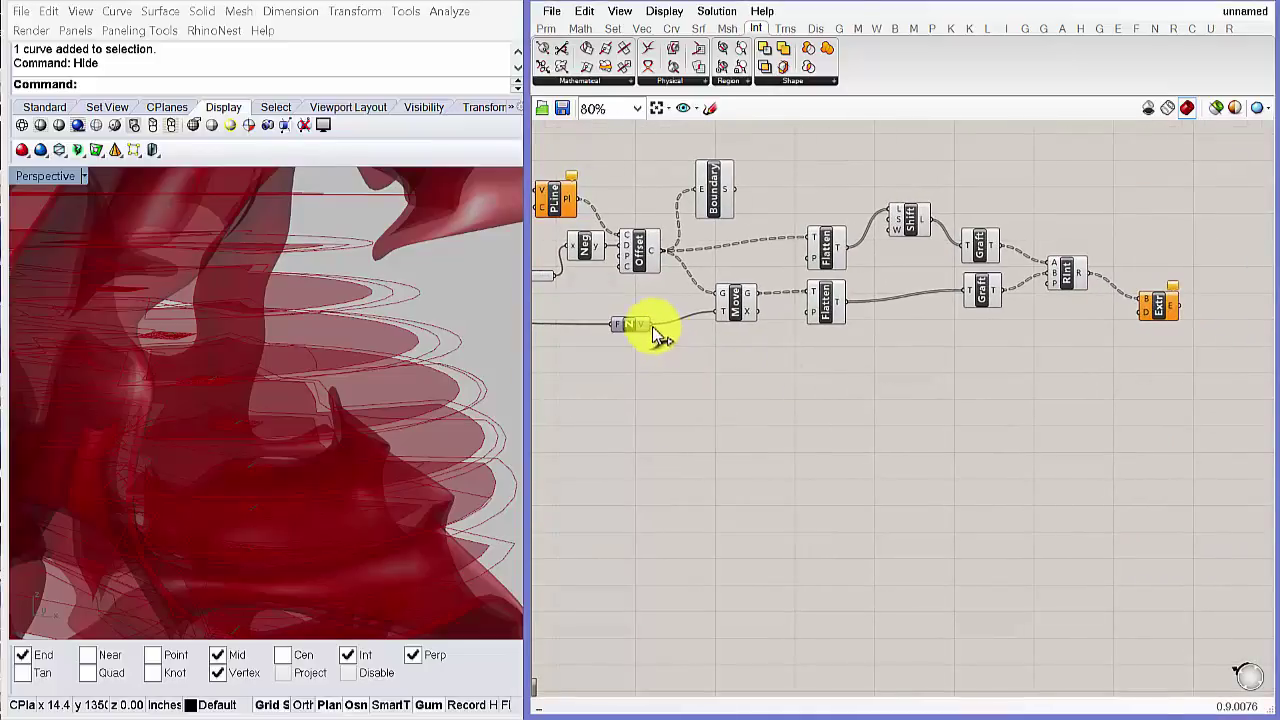
{"action": "left_click_drag", "start_coordinate": [1112, 352], "coordinate": [1143, 314]}
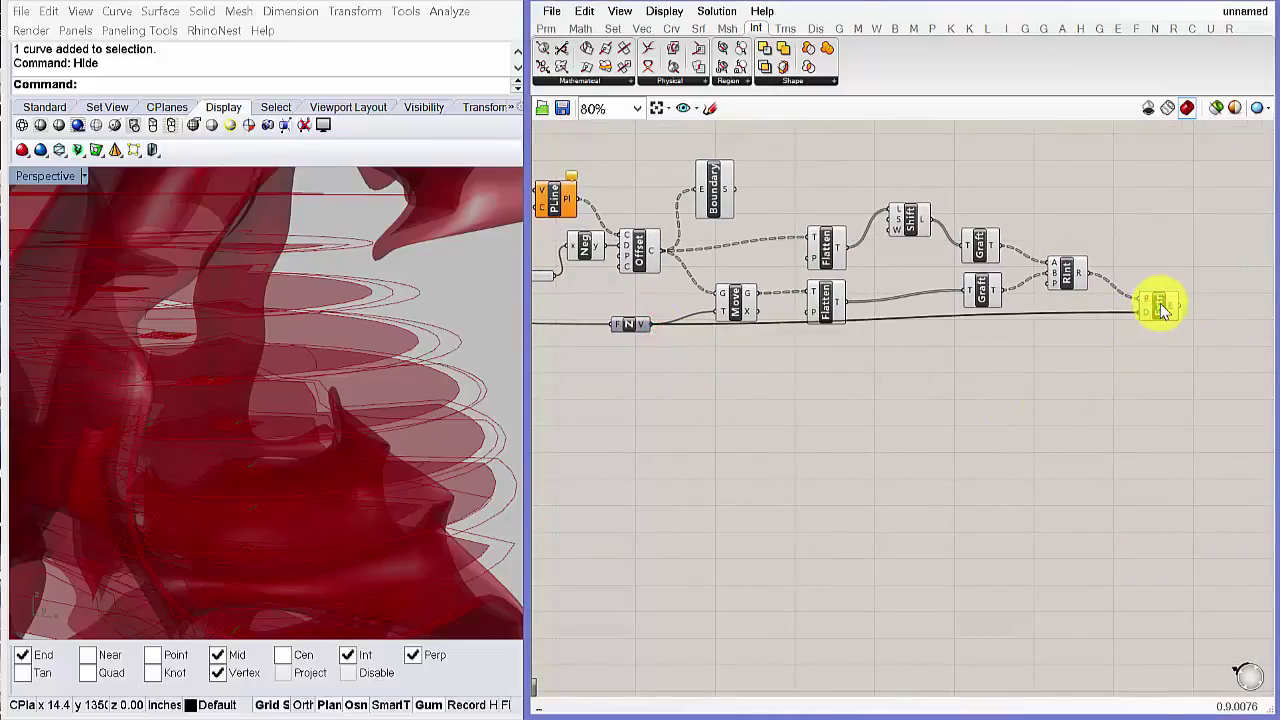
{"action": "left_click", "coordinate": [1160, 304]}
{"action": "right_click_drag", "start_coordinate": [368, 378], "coordinate": [391, 420]}
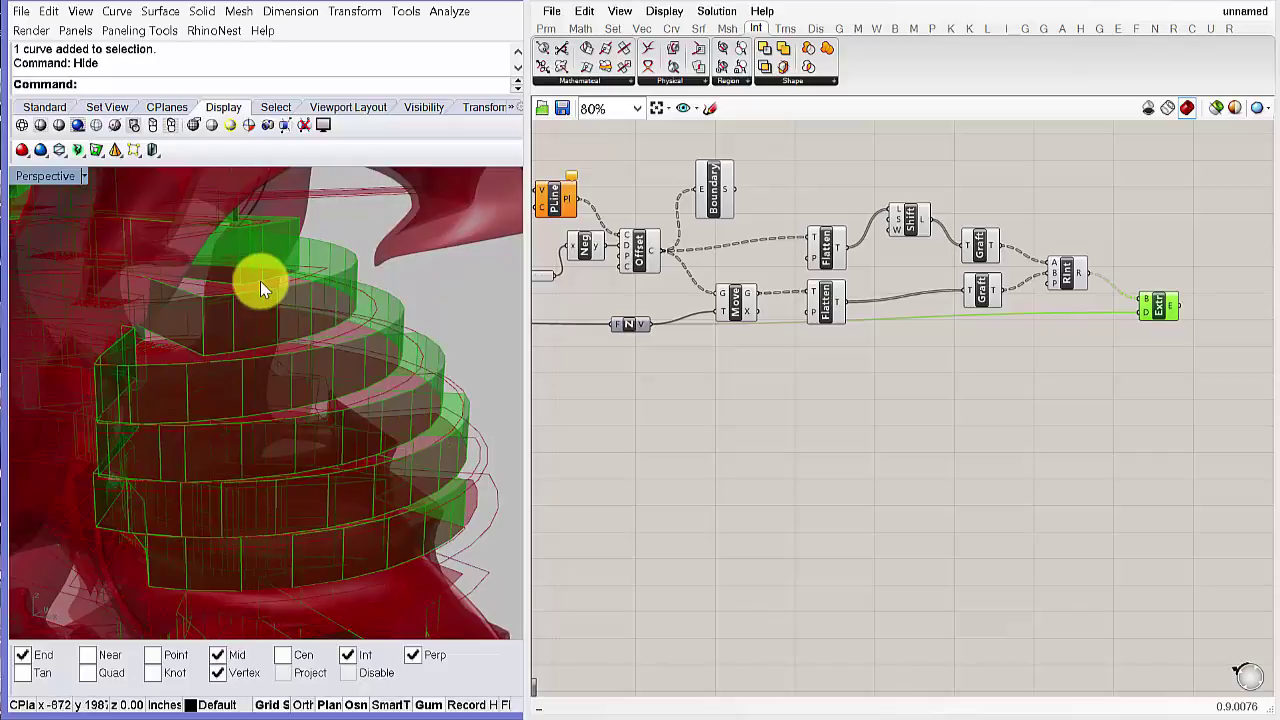
{"action": "scroll", "coordinate": [262, 281], "scroll_direction": "up", "scroll_amount": 3}
{"action": "right_click_drag", "start_coordinate": [269, 275], "coordinate": [330, 318]}
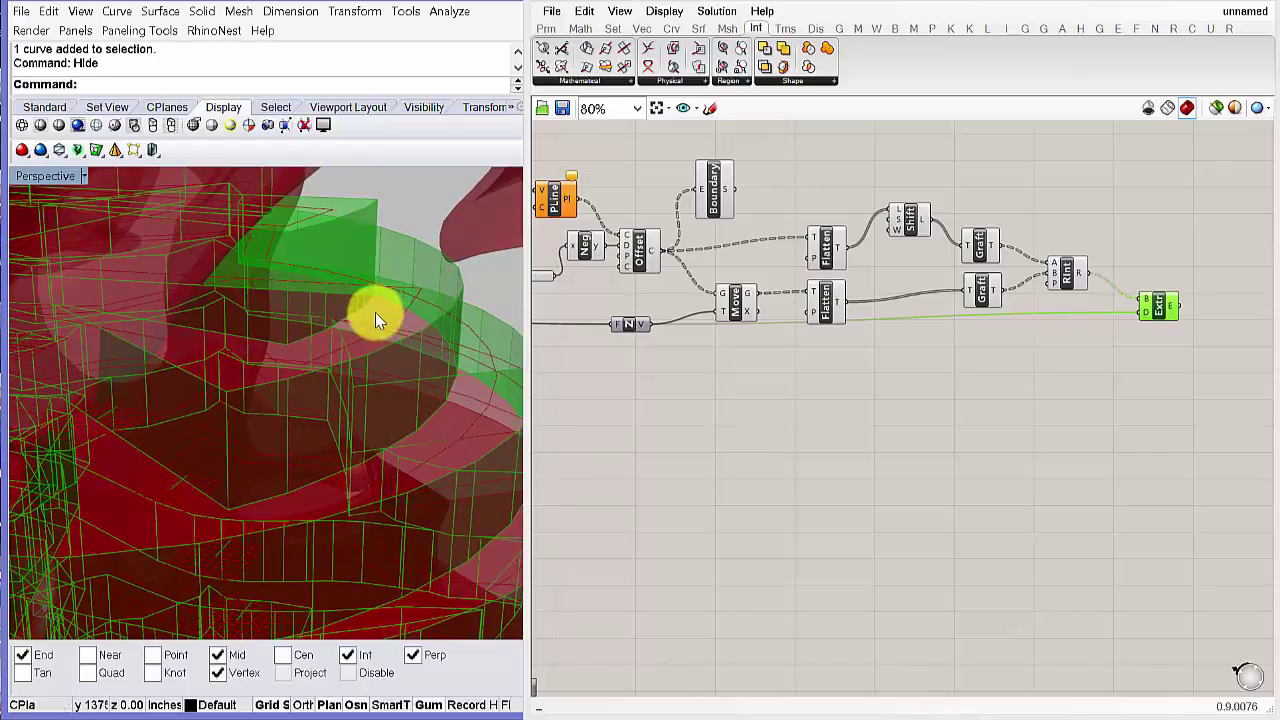
{"action": "scroll", "coordinate": [374, 314], "scroll_direction": "down", "scroll_amount": 5}
- Add a Negative component fed by the Unit Z vector and connect its output to the Extrude direction input
{"action": "right_click_drag", "start_coordinate": [1077, 370], "coordinate": [1037, 366]}
{"action": "double_click", "coordinate": [1023, 374]}
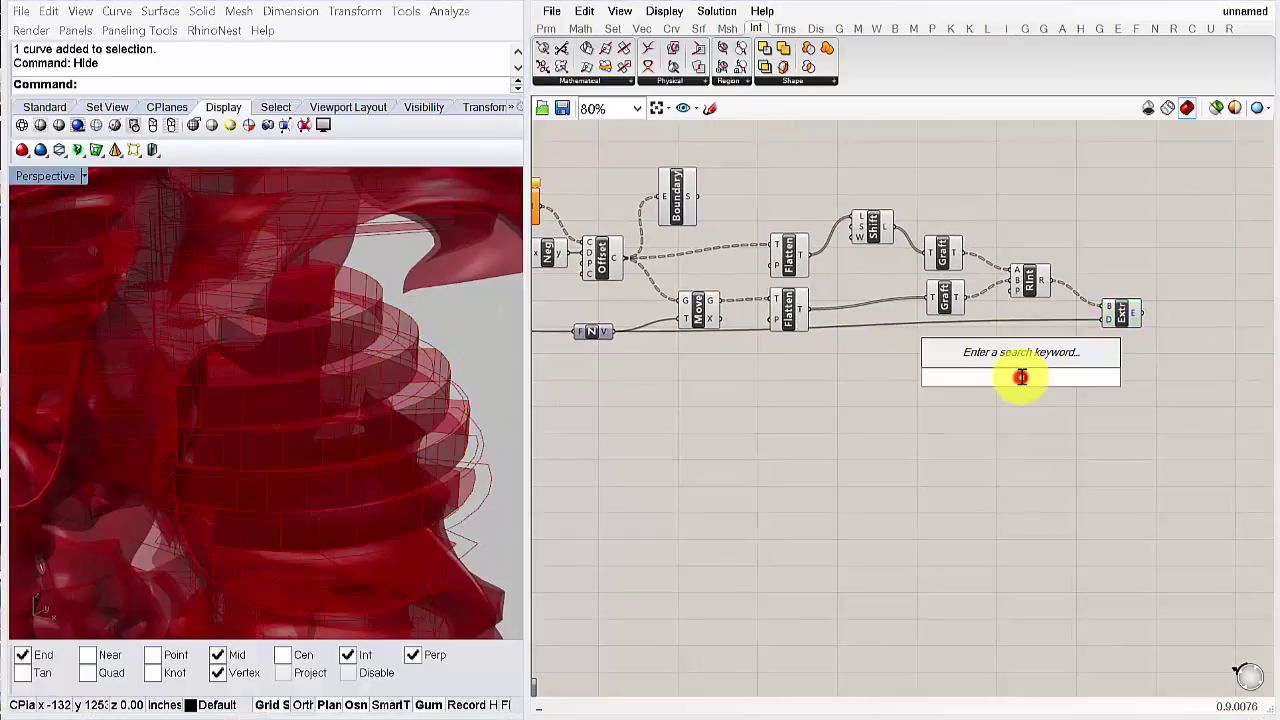
{"action": "type", "text": "neg"}
{"action": "left_click", "coordinate": [967, 362]}
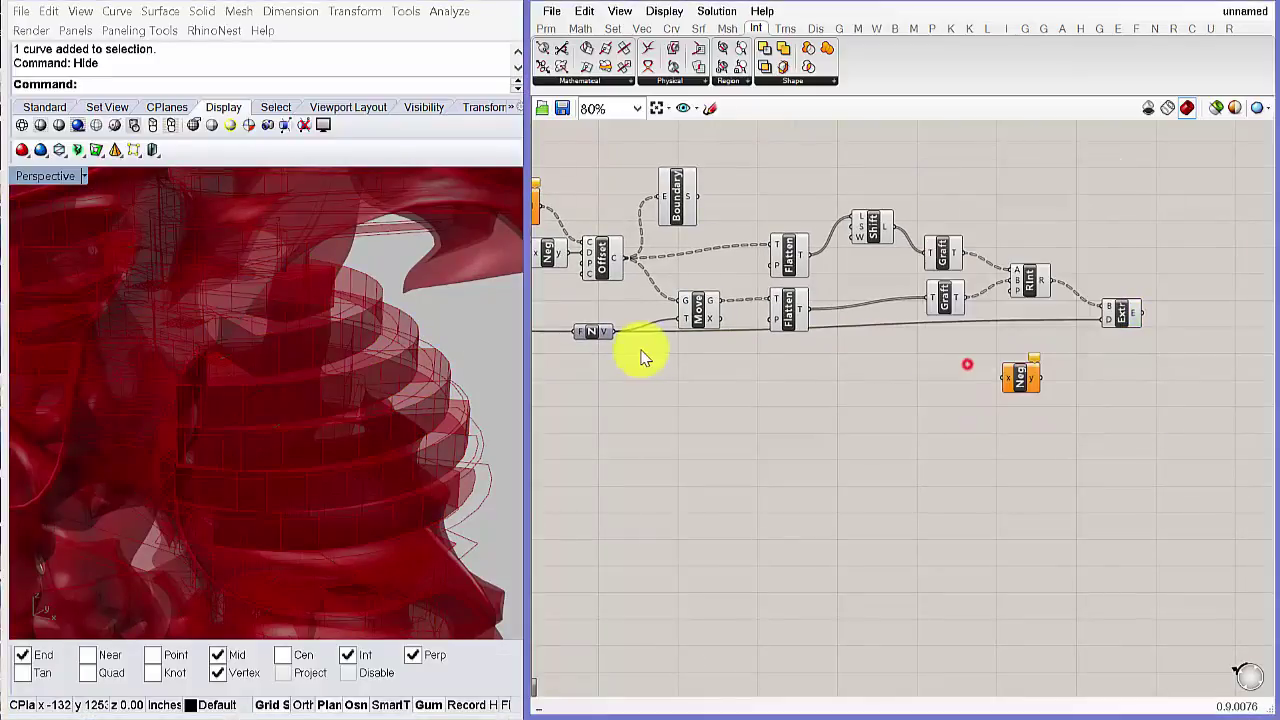
{"action": "left_click_drag", "start_coordinate": [615, 331], "coordinate": [1095, 336]}
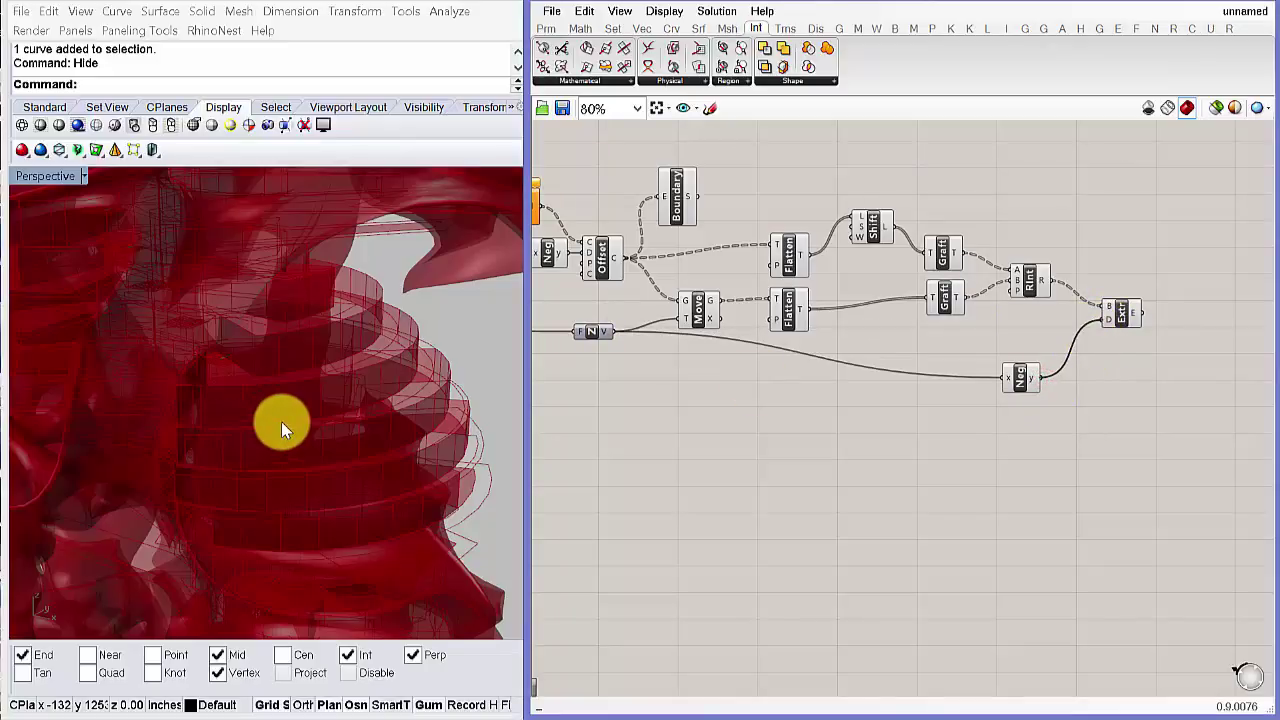
- Examine the downward extrusions within the whole model from several angles
{"action": "right_click_drag", "start_coordinate": [285, 412], "coordinate": [300, 368]}
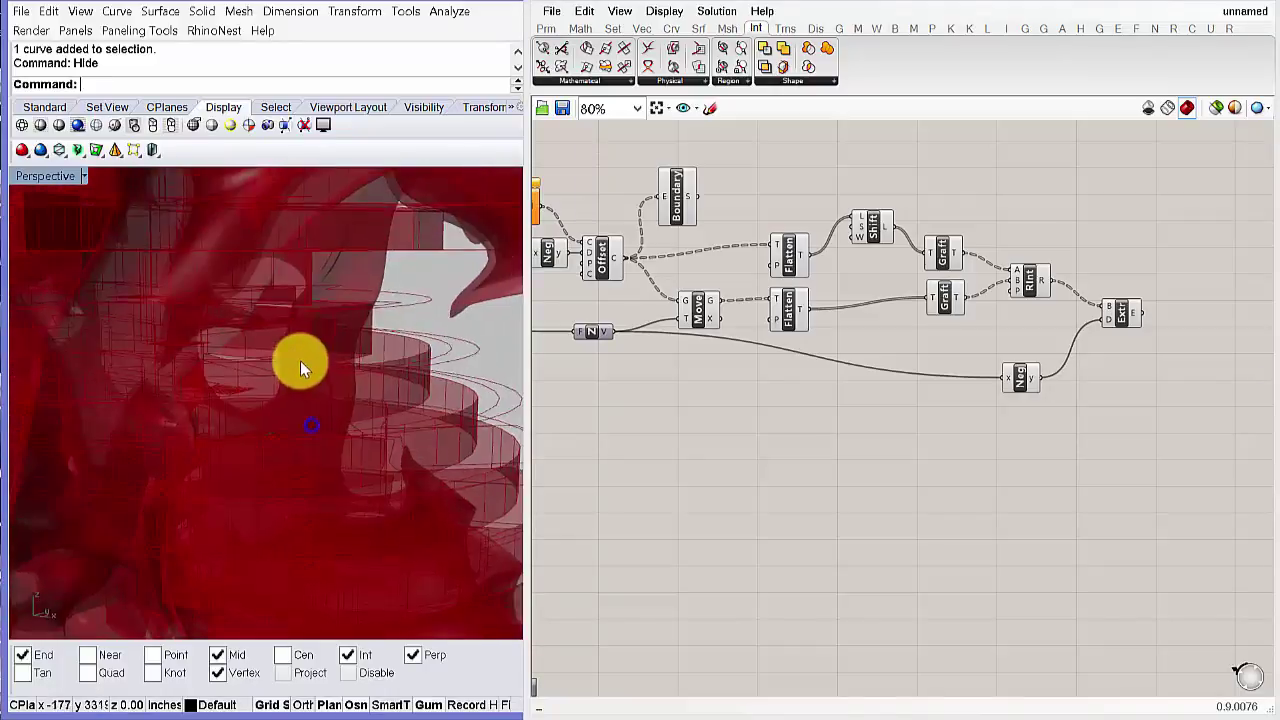
{"action": "scroll", "coordinate": [303, 392], "scroll_direction": "down", "scroll_amount": 5}
{"action": "left_click", "coordinate": [1121, 315]}
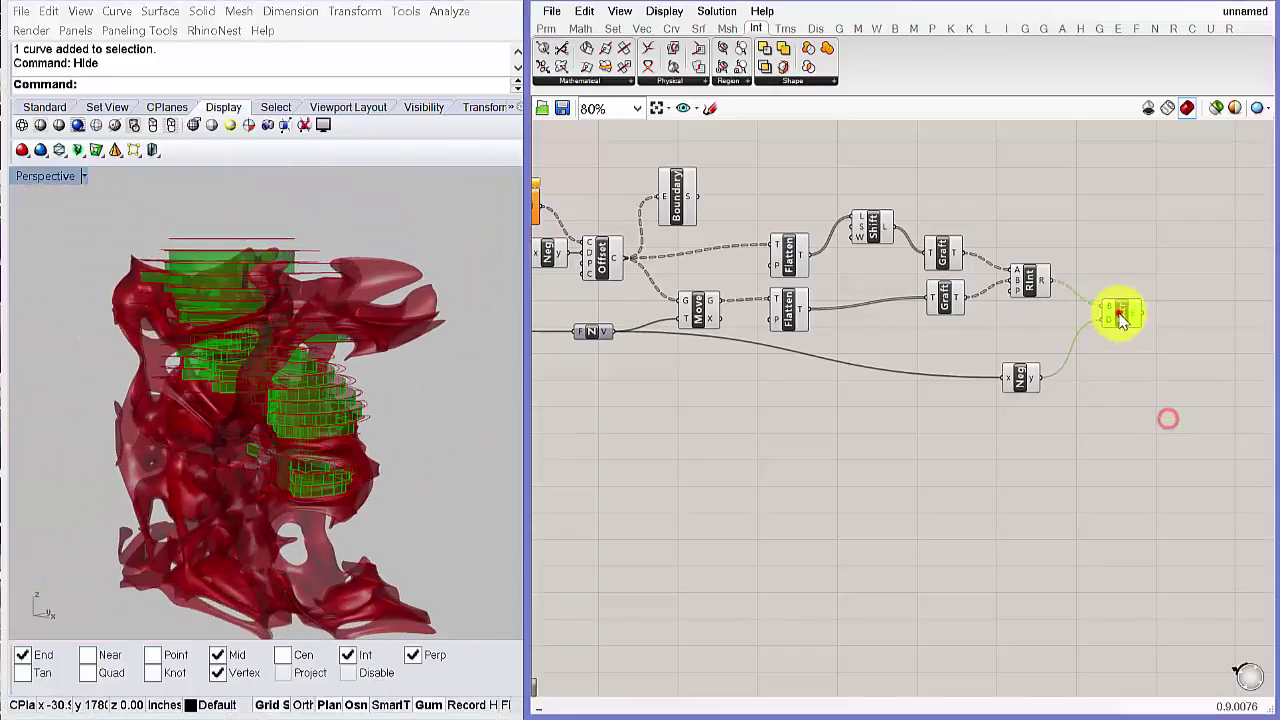
{"action": "right_click_drag", "start_coordinate": [300, 423], "coordinate": [363, 268]}
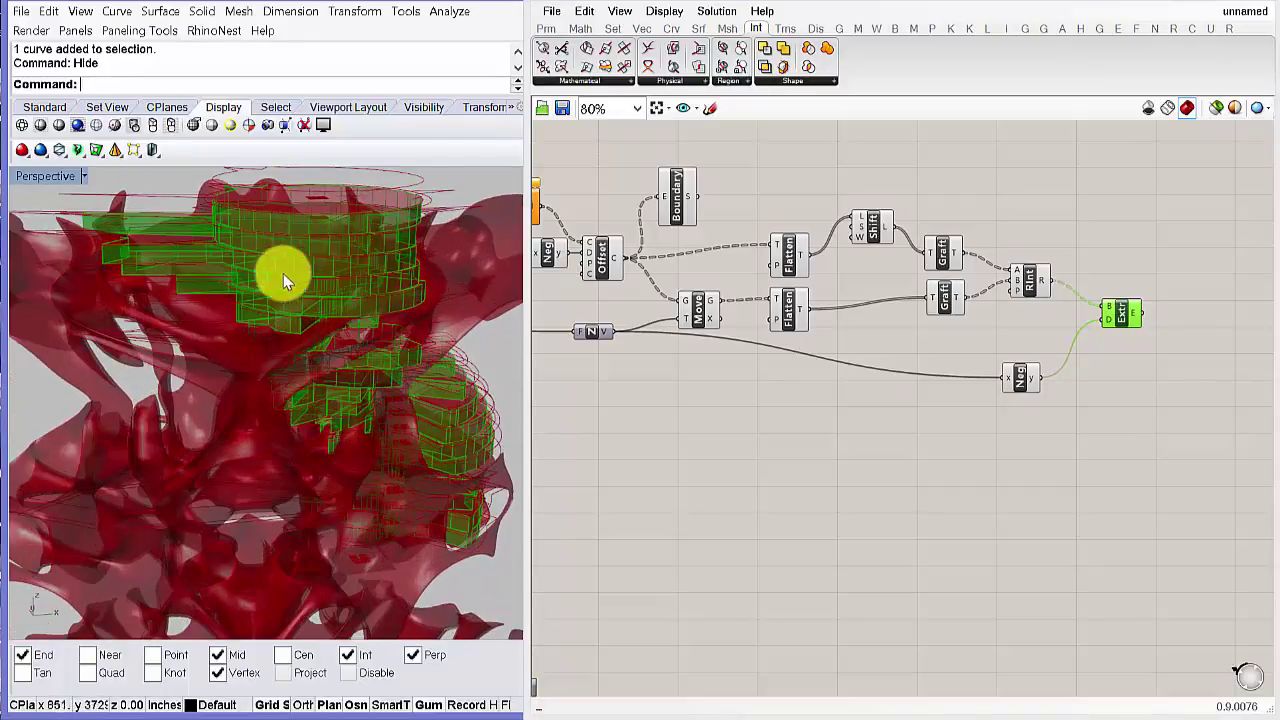
{"action": "right_click_drag", "start_coordinate": [283, 273], "coordinate": [350, 350]}
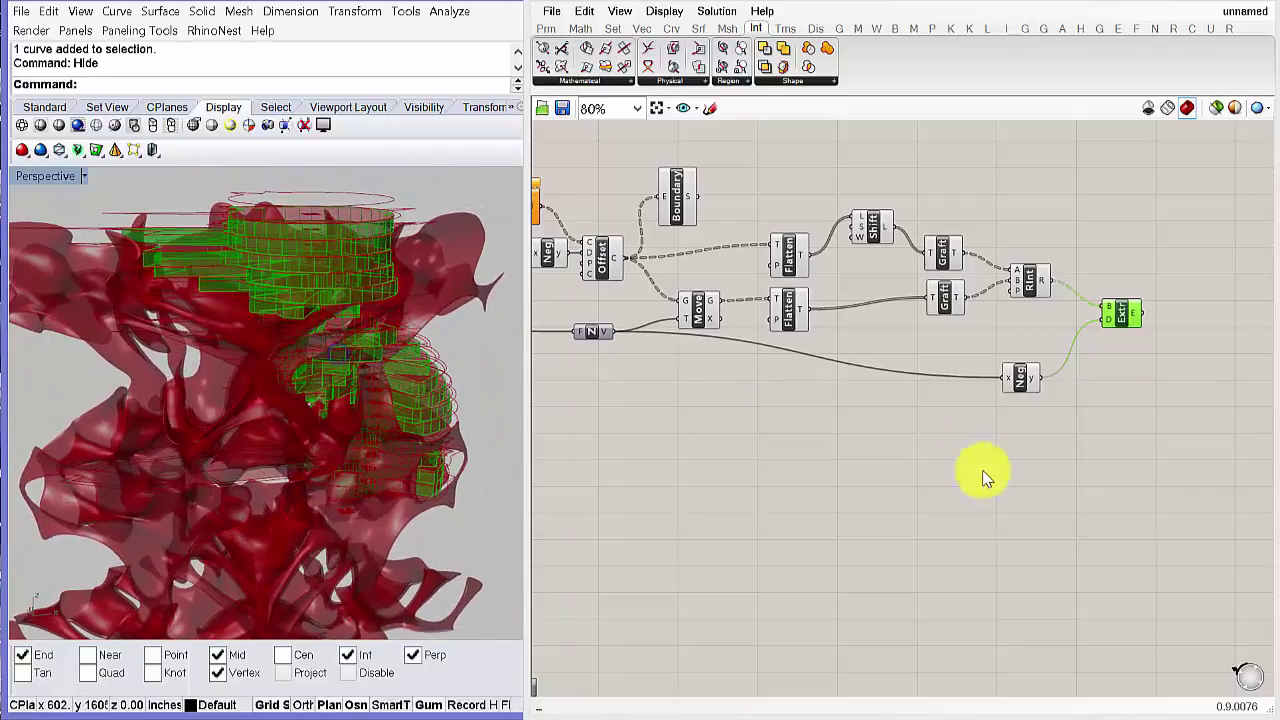
{"action": "left_click", "coordinate": [1000, 505]}
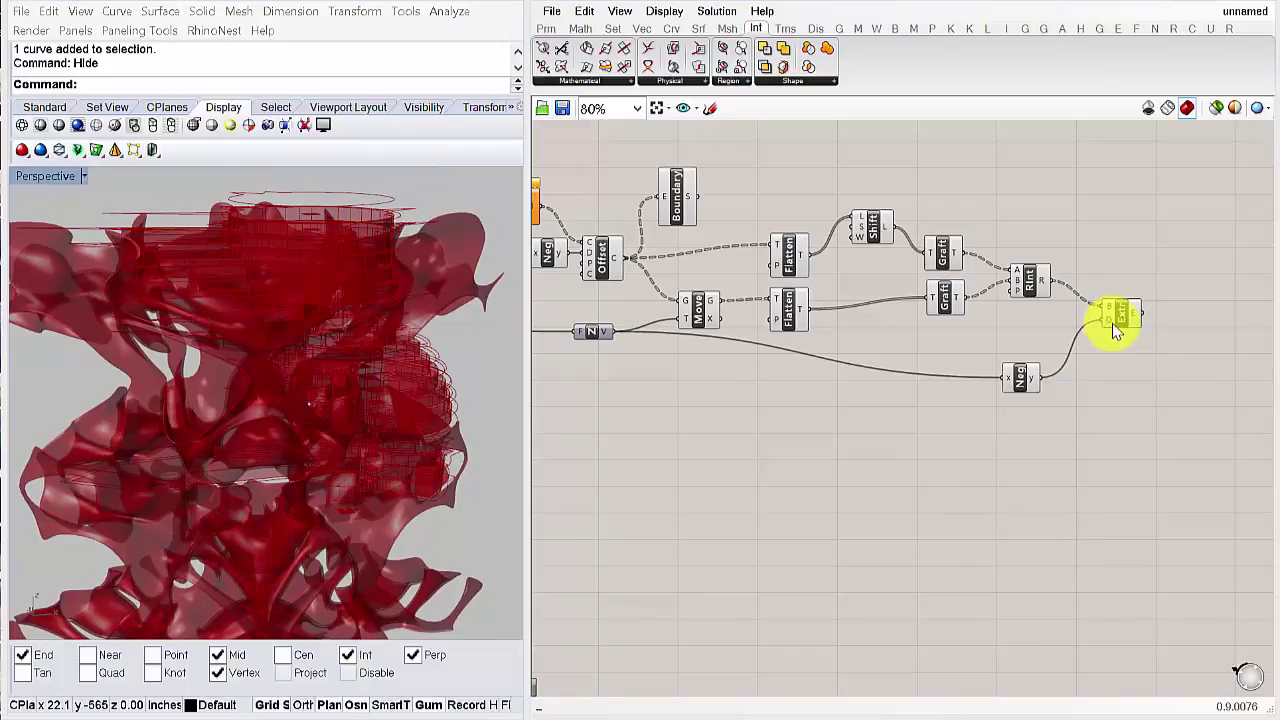
- Examine the Region Intersection curves against the surrounding model from different viewpoints
{"action": "right_click_drag", "start_coordinate": [1091, 386], "coordinate": [1077, 385]}
{"action": "right_click_drag", "start_coordinate": [356, 368], "coordinate": [340, 243]}
{"action": "scroll", "coordinate": [330, 280], "scroll_direction": "up", "scroll_amount": 4}
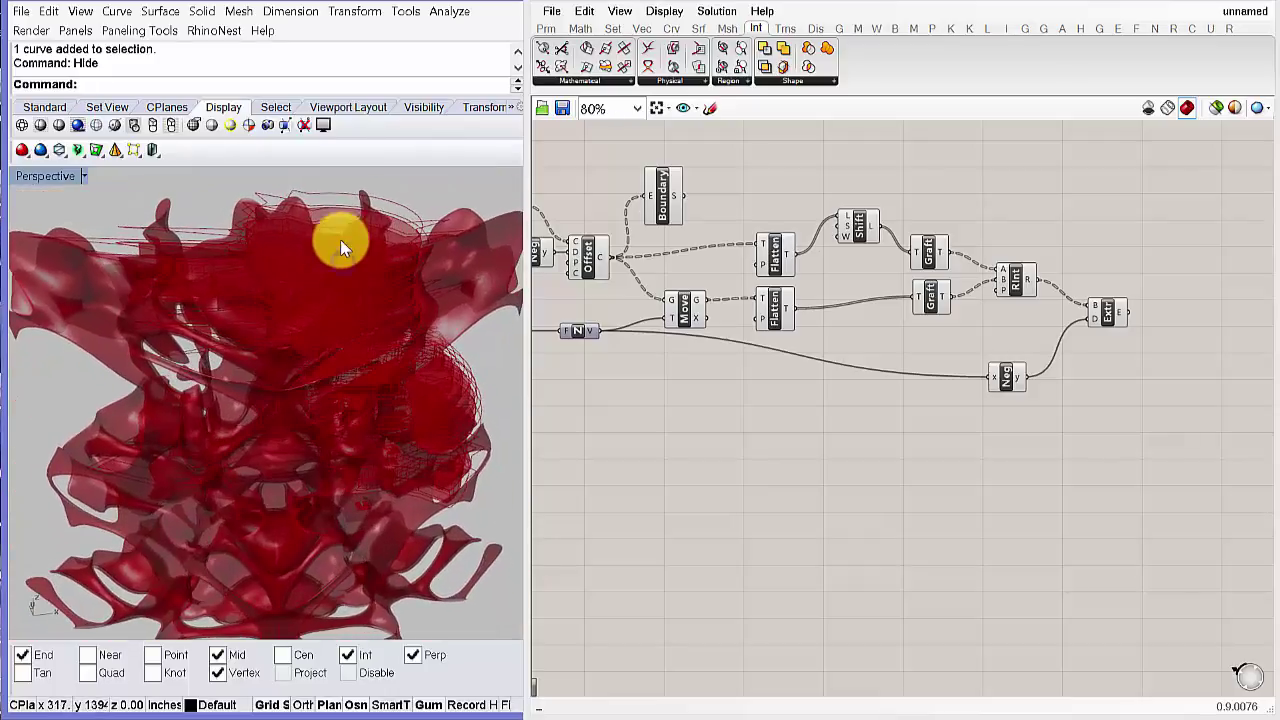
{"action": "left_click", "coordinate": [1016, 280]}
{"action": "right_click_drag", "start_coordinate": [157, 457], "coordinate": [340, 291]}
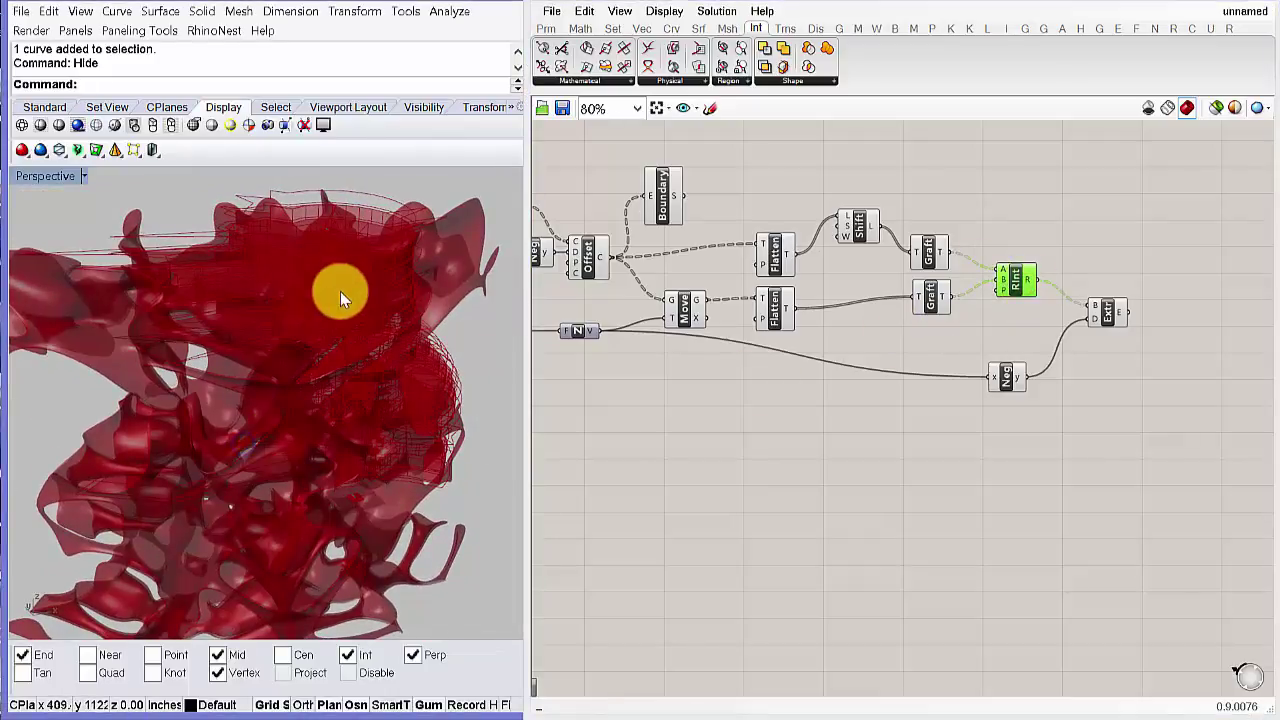
{"action": "left_click", "coordinate": [1012, 245]}
{"action": "left_click", "coordinate": [1020, 277]}
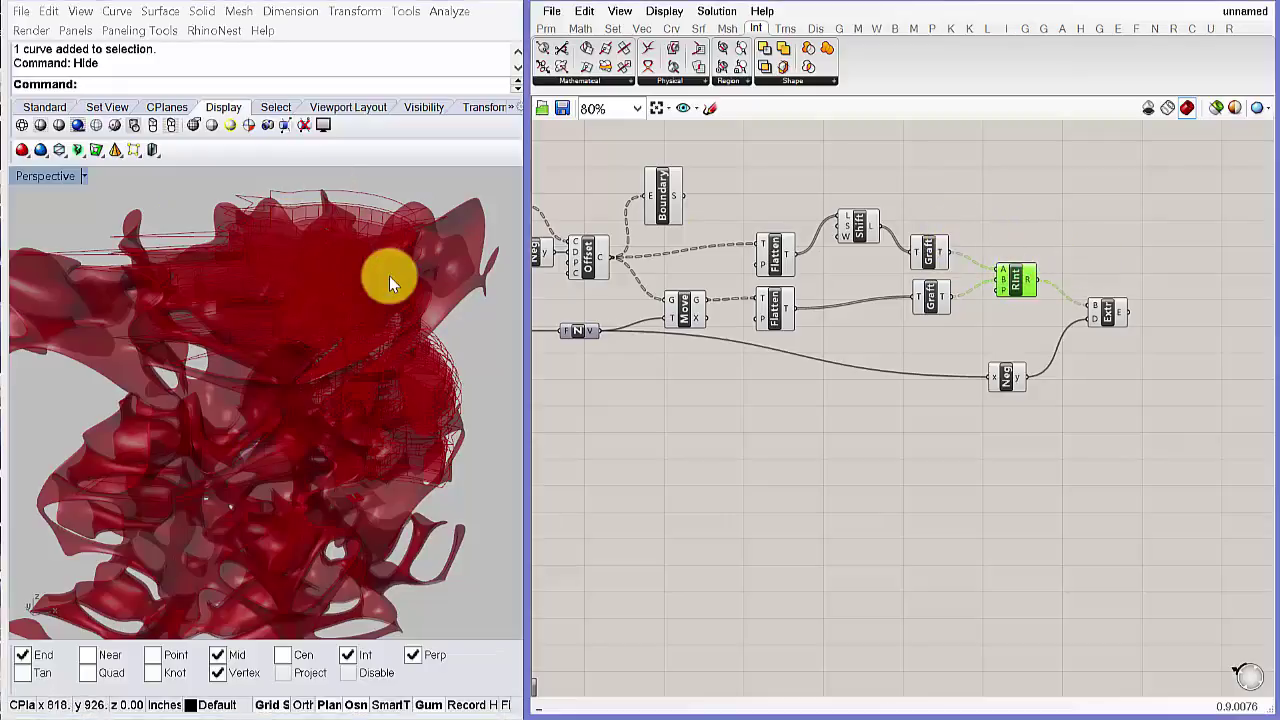
- Bake the Extrude output into Rhino with the default attributes
{"action": "scroll", "coordinate": [1095, 318], "scroll_direction": "up", "scroll_amount": 2}
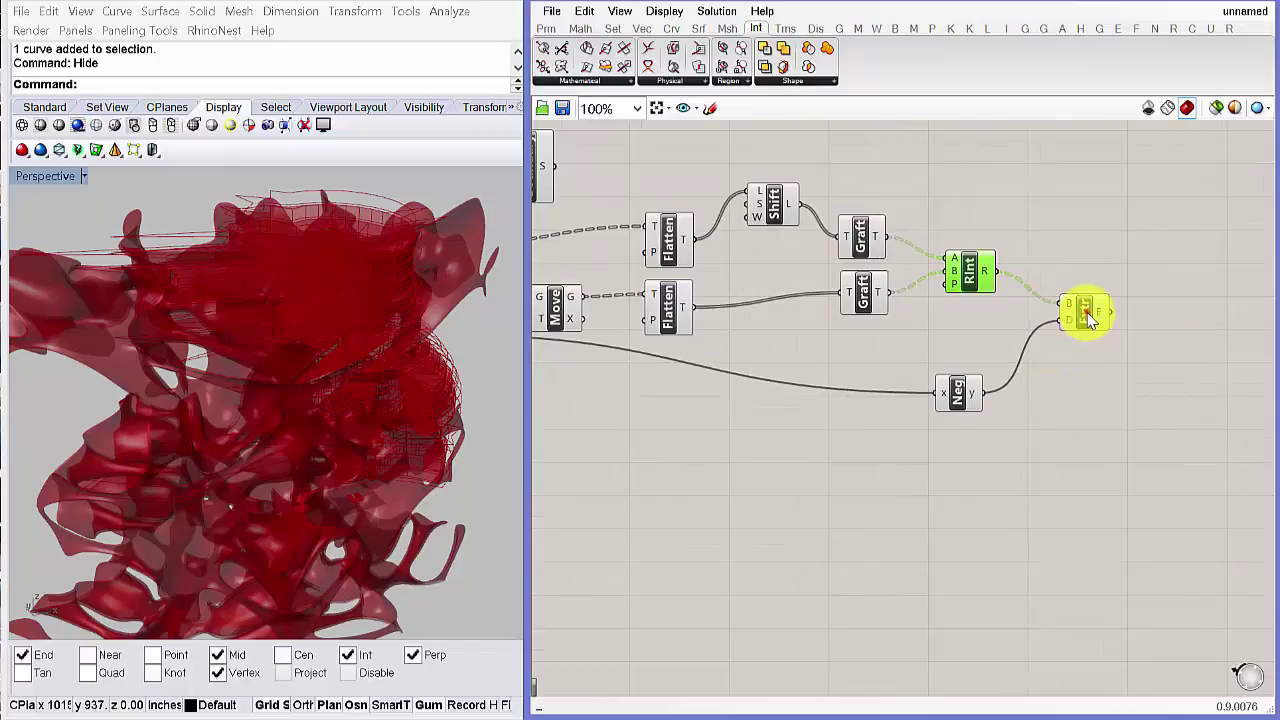
{"action": "left_click", "coordinate": [1086, 314]}
{"action": "right_click", "coordinate": [1086, 314]}
{"action": "left_click", "coordinate": [1123, 383]}
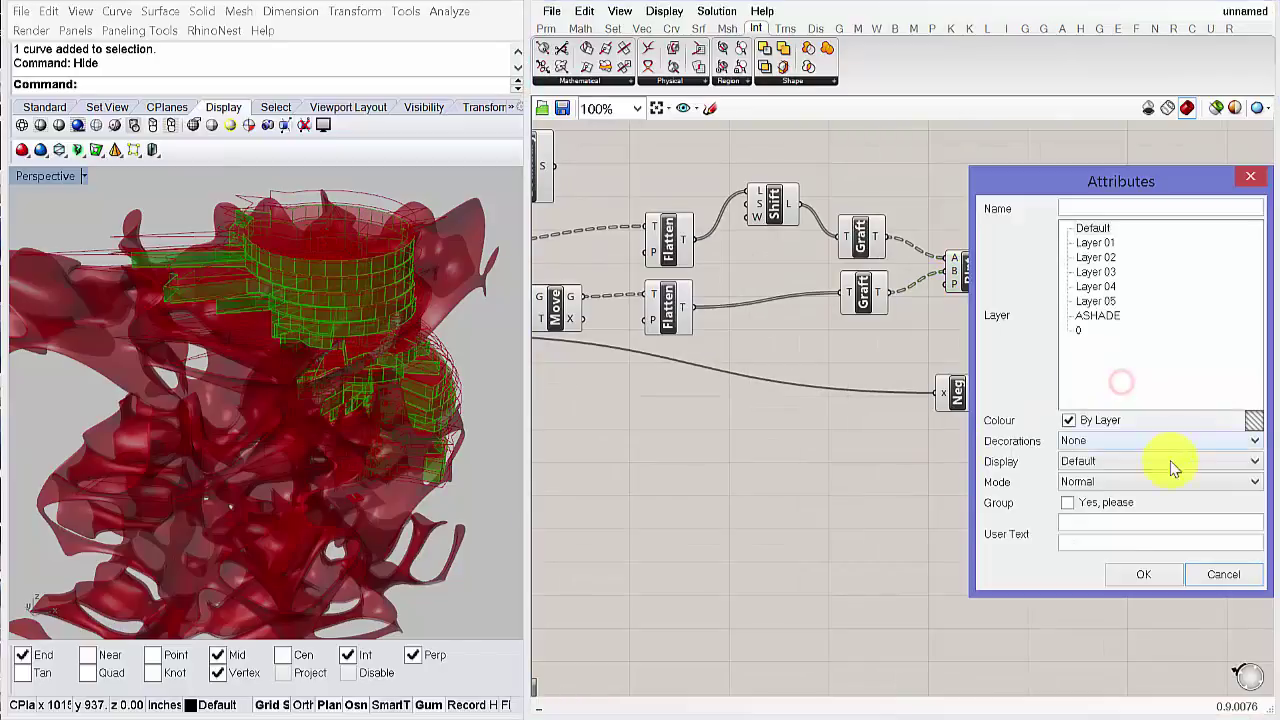
{"action": "left_click", "coordinate": [1145, 574]}
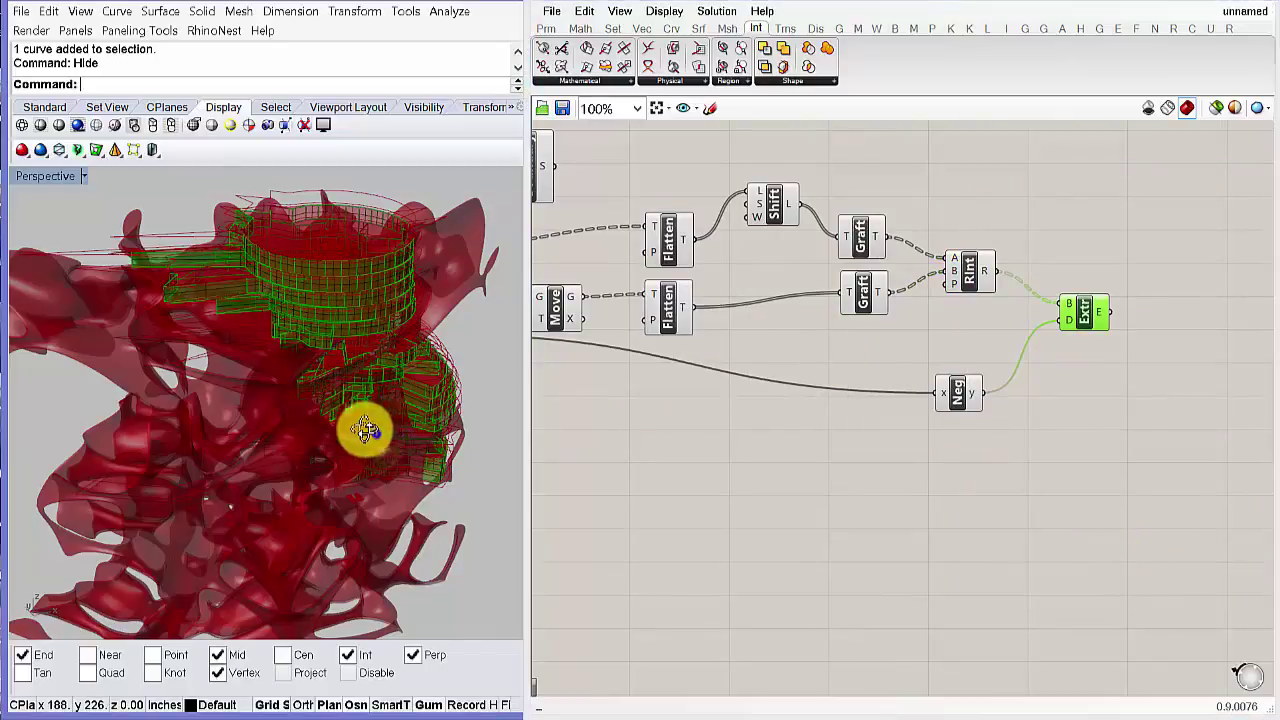
- Select the baked extrusions and export them to the Desktop as an OBJ polygon mesh named plates, keeping the preset export and meshing options
{"action": "scroll", "coordinate": [365, 428], "scroll_direction": "down", "scroll_amount": 3}
{"action": "left_click", "coordinate": [308, 333]}
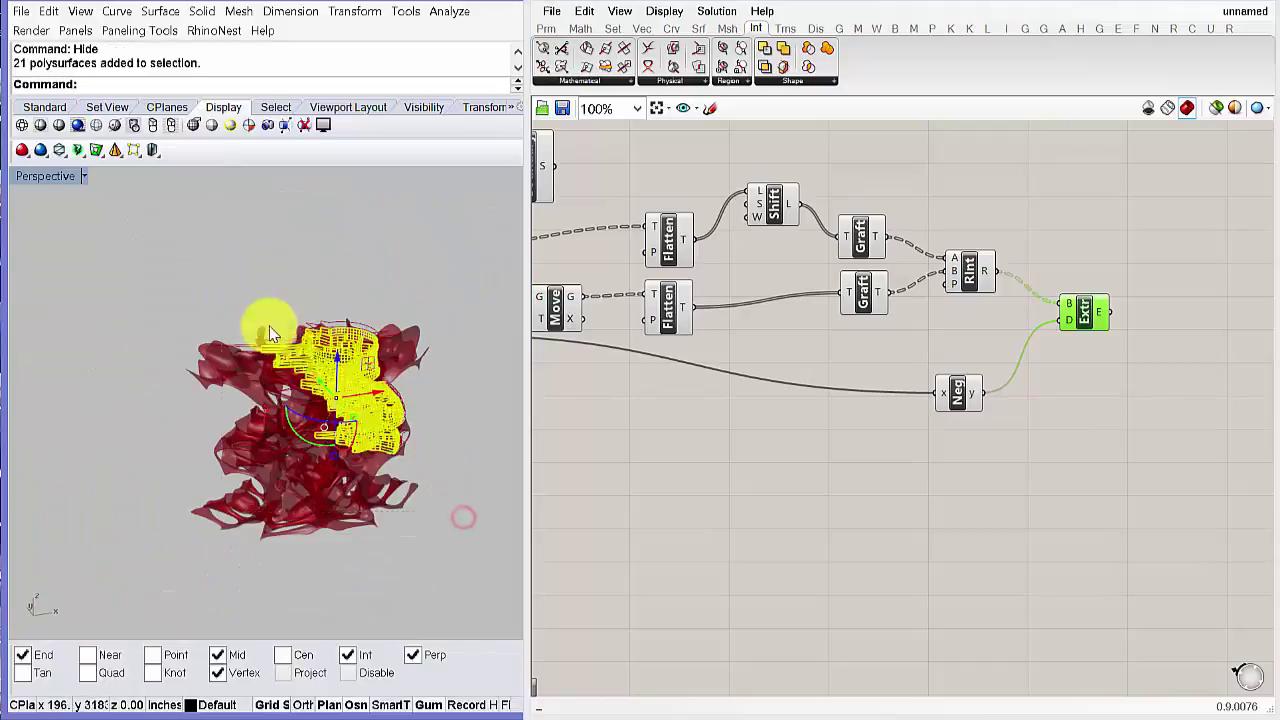
{"action": "right_click_drag", "start_coordinate": [365, 374], "coordinate": [360, 420]}
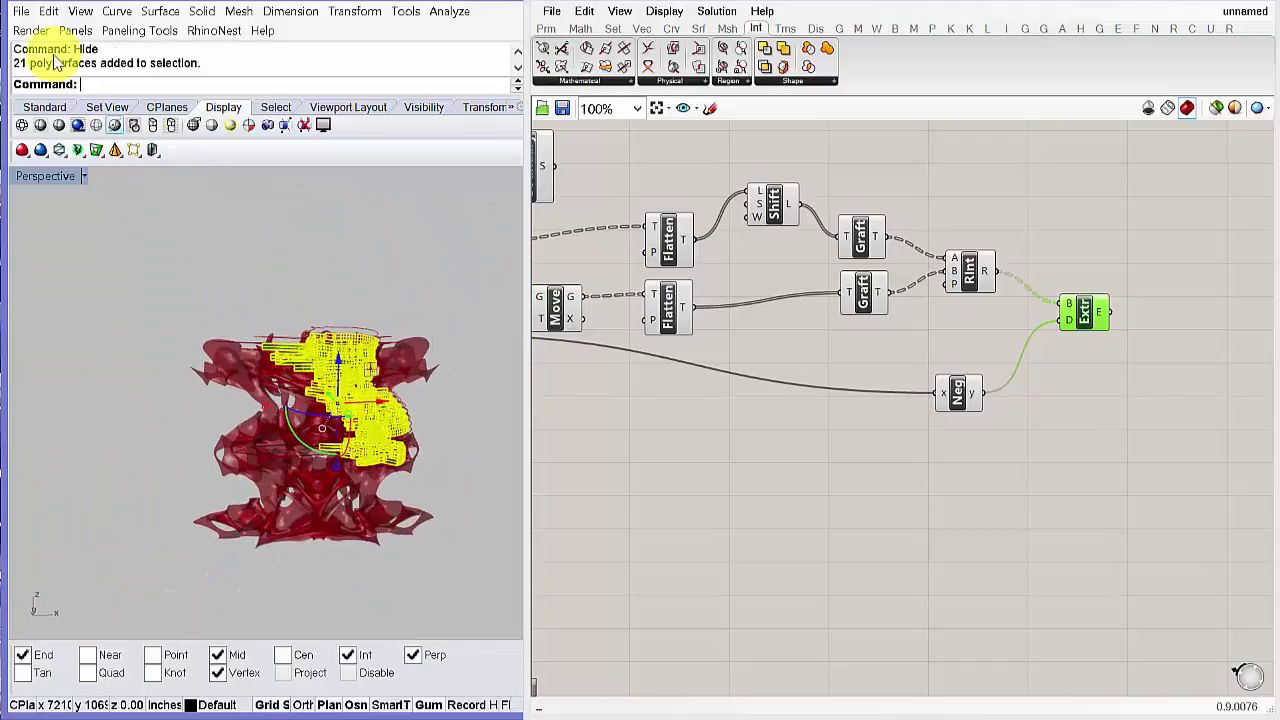
{"action": "left_click", "coordinate": [22, 18]}
{"action": "left_click", "coordinate": [14, 251]}
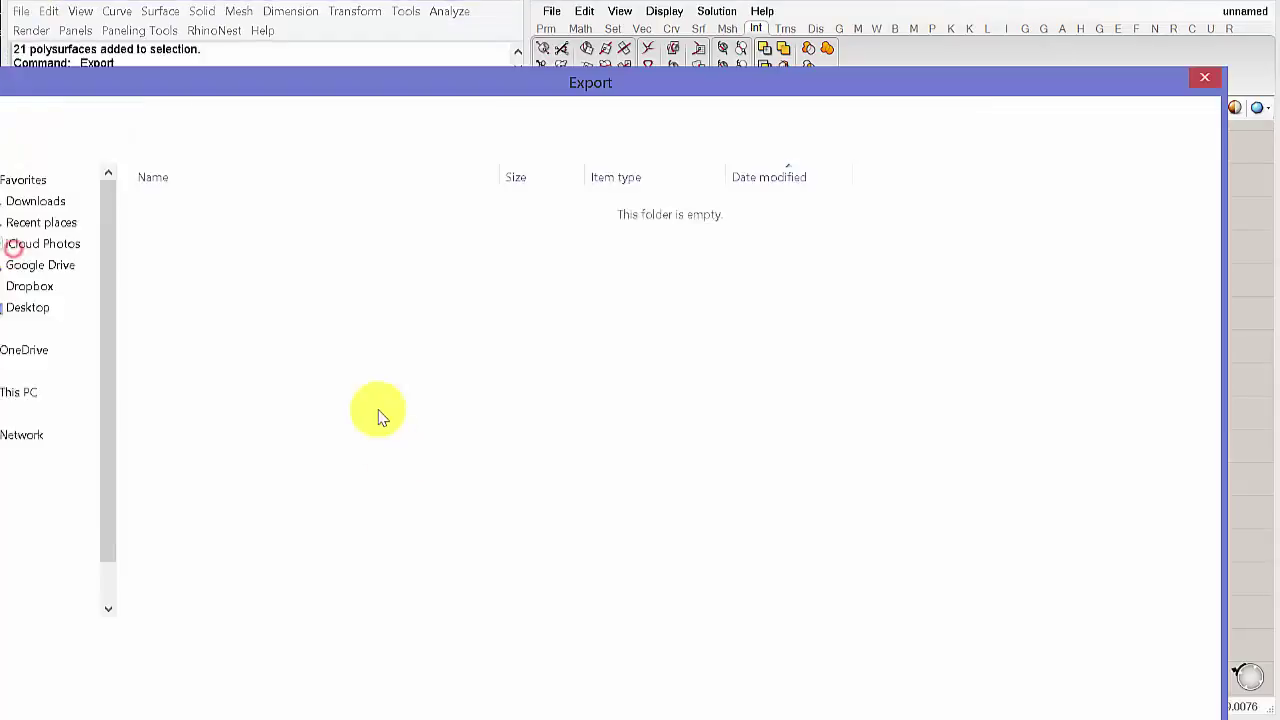
{"action": "left_click", "coordinate": [317, 663]}
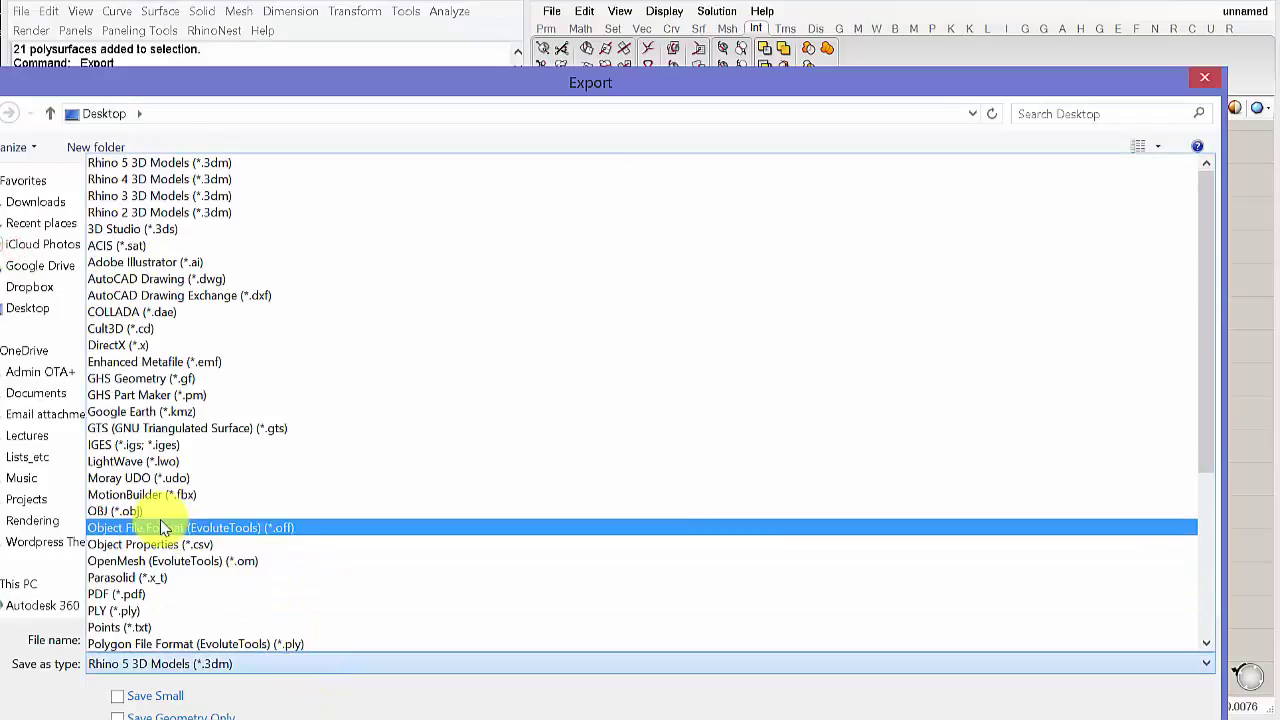
{"action": "left_click", "coordinate": [158, 512]}
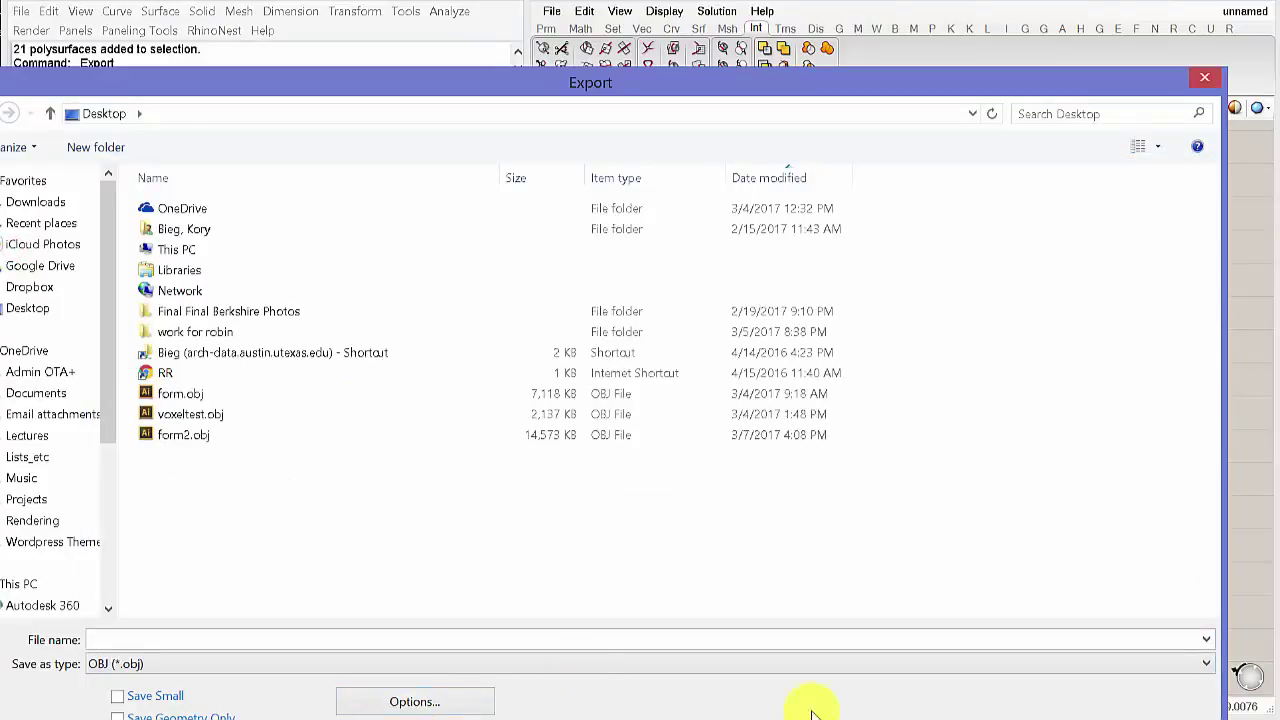
{"action": "left_click", "coordinate": [536, 644]}
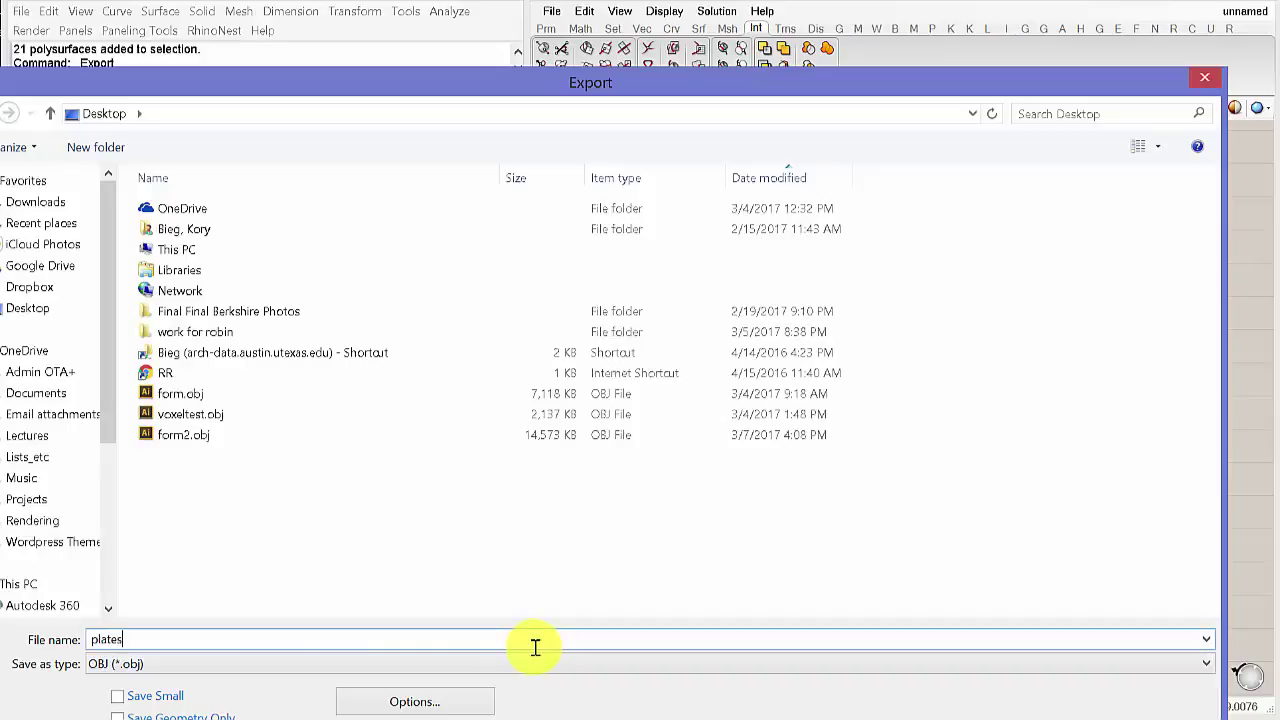
{"action": "left_click", "coordinate": [986, 691]}
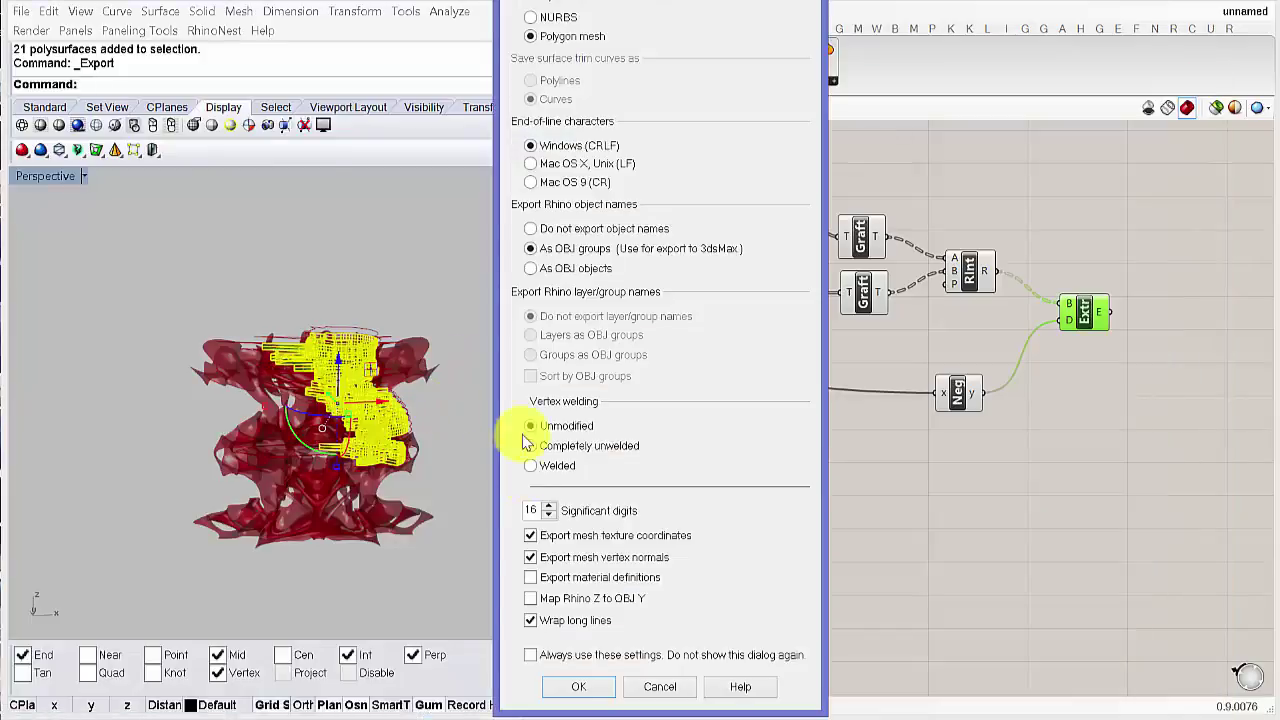
{"action": "left_click", "coordinate": [581, 688]}
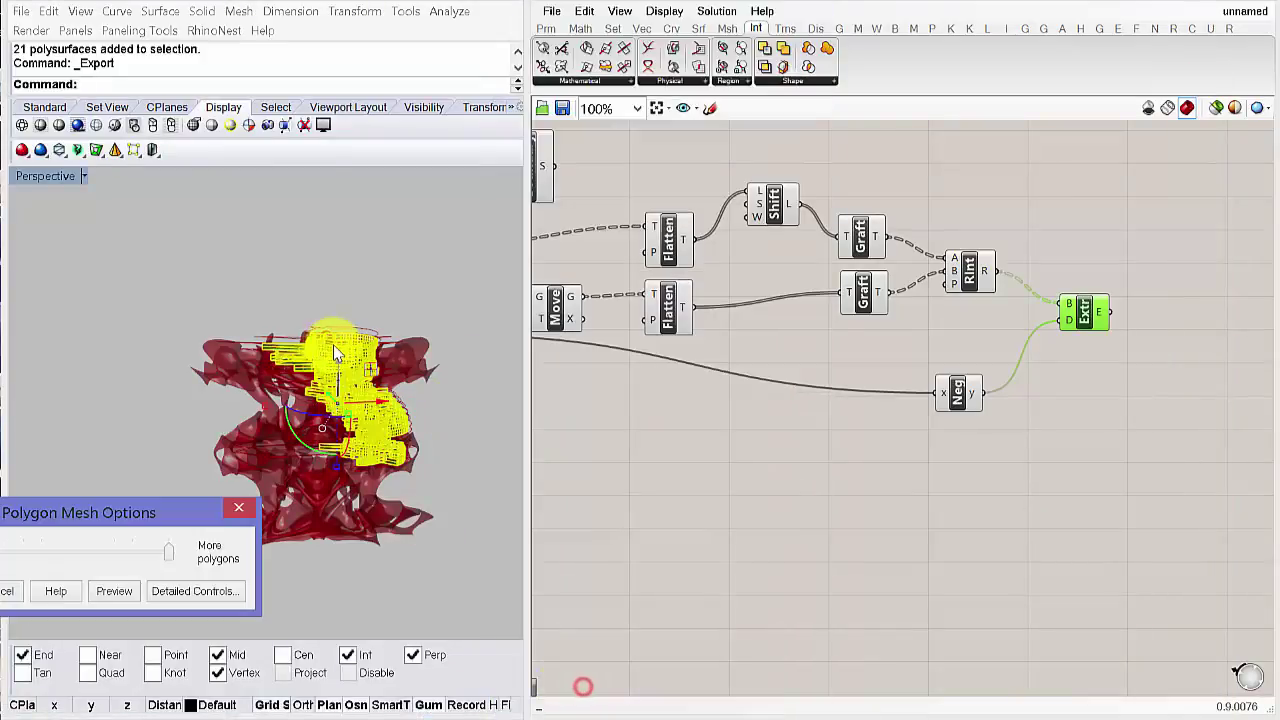
{"action": "key", "text": "Return"}
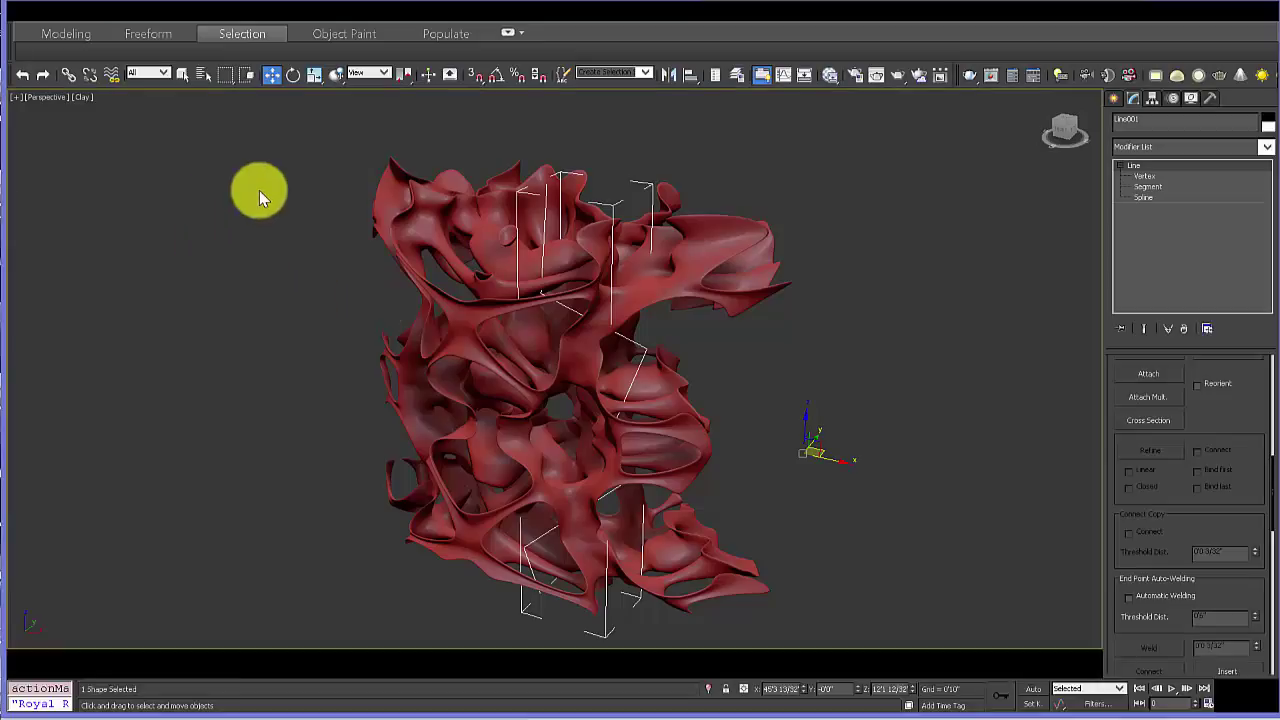
- Switch to 3ds Max and open plates.obj from the Desktop for import
{"action": "left_click", "coordinate": [30, 8]}
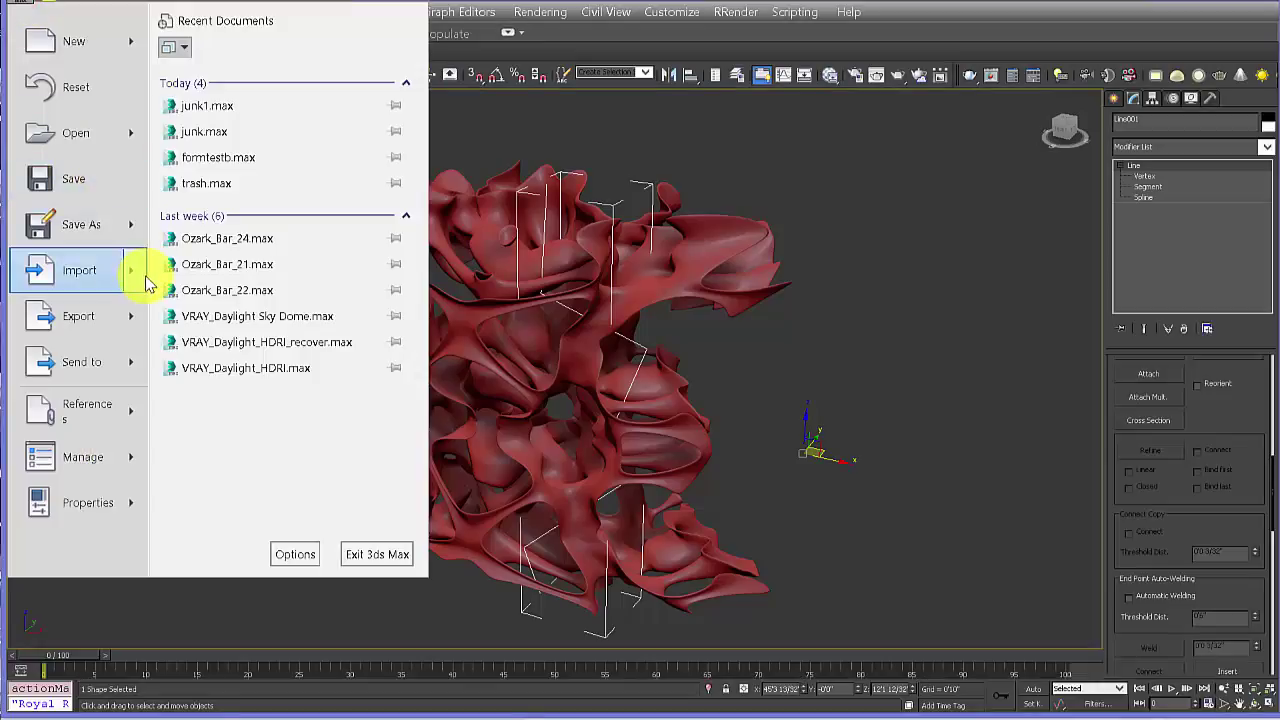
{"action": "mouse_move", "coordinate": [137, 283]}
{"action": "left_click", "coordinate": [222, 80]}
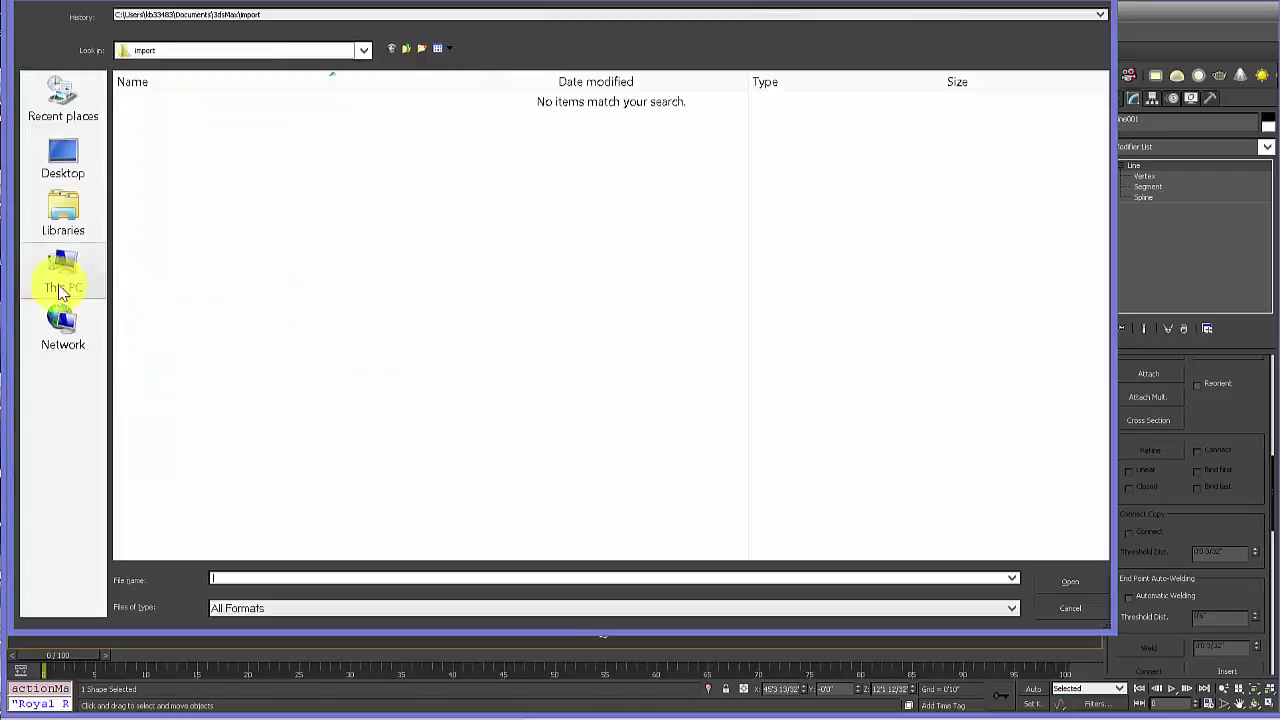
{"action": "left_click", "coordinate": [60, 165]}
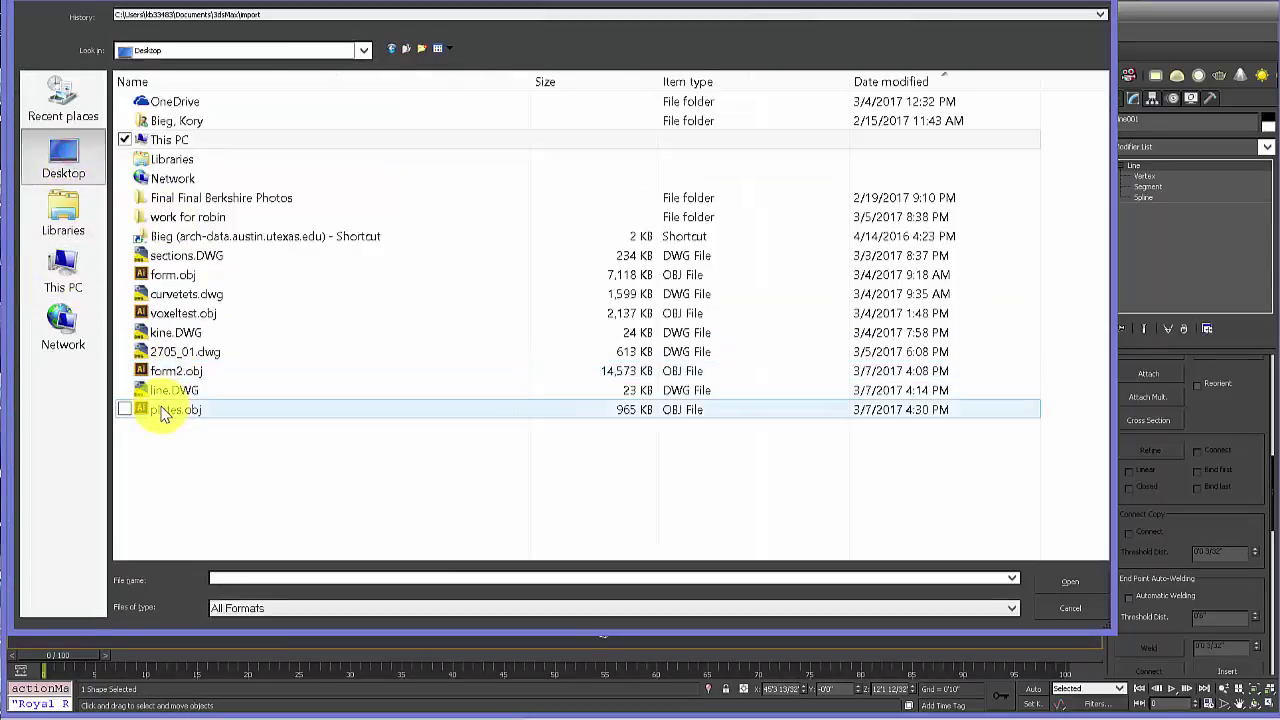
{"action": "left_click", "coordinate": [203, 414]}
{"action": "left_click", "coordinate": [1066, 580]}
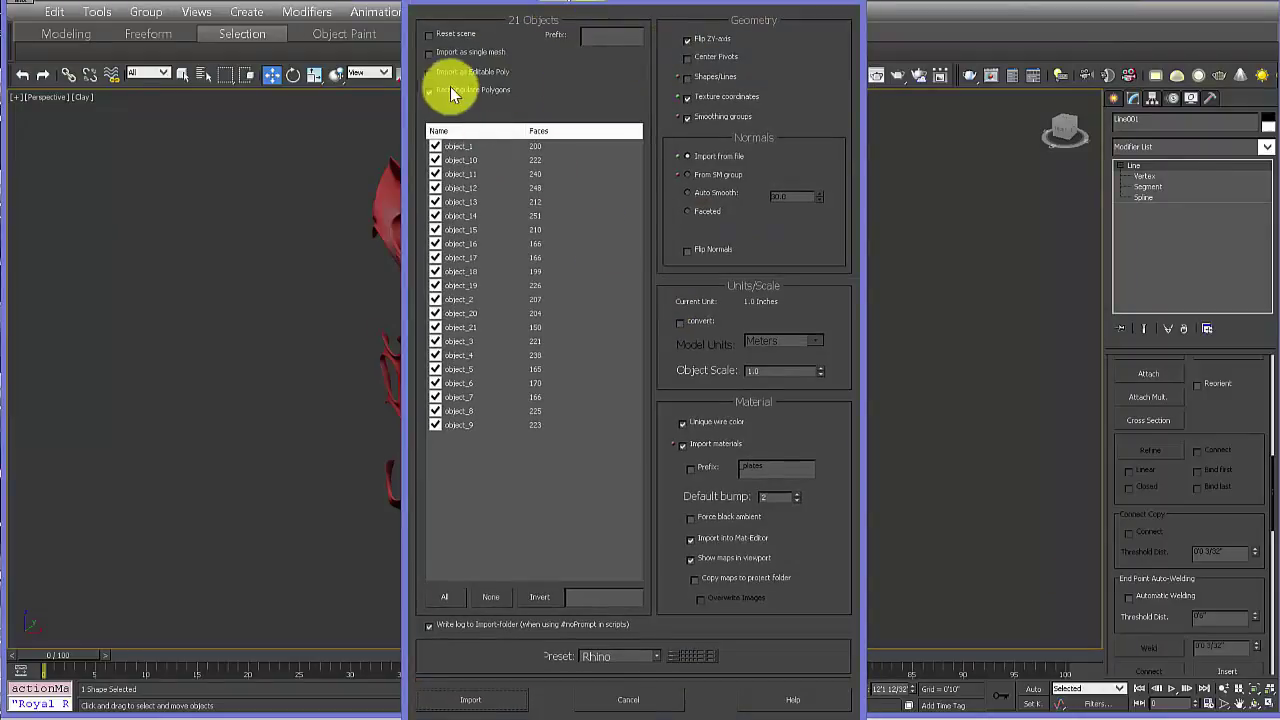
- Import the OBJ as a single mesh and as Editable Poly, with Flip ZY-axis turned off
{"action": "left_click", "coordinate": [686, 40]}
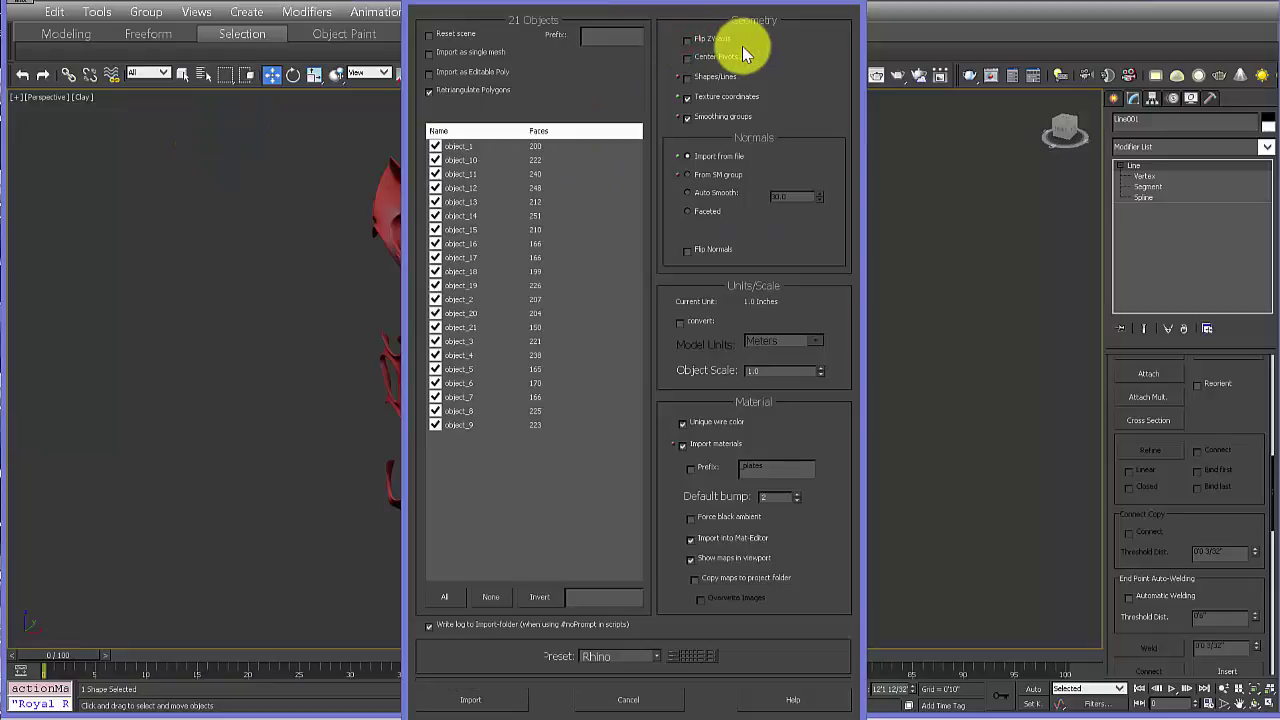
{"action": "left_click", "coordinate": [430, 74]}
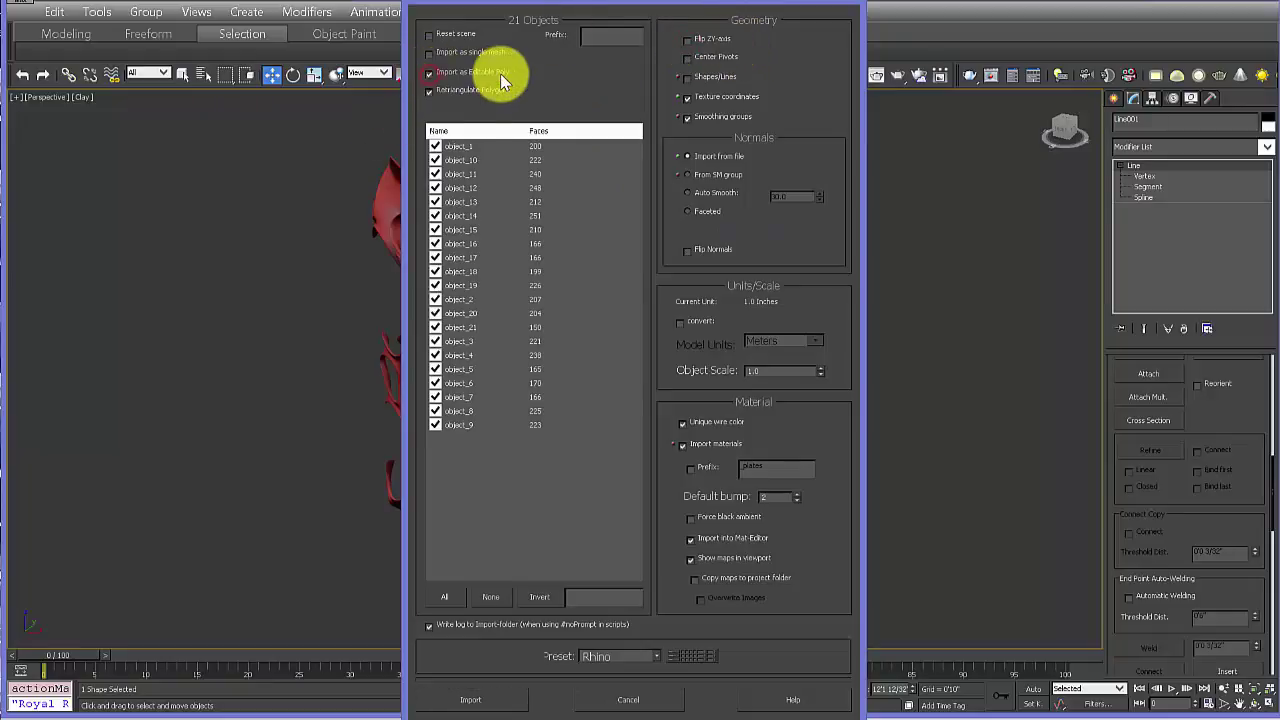
{"action": "left_click", "coordinate": [430, 53]}
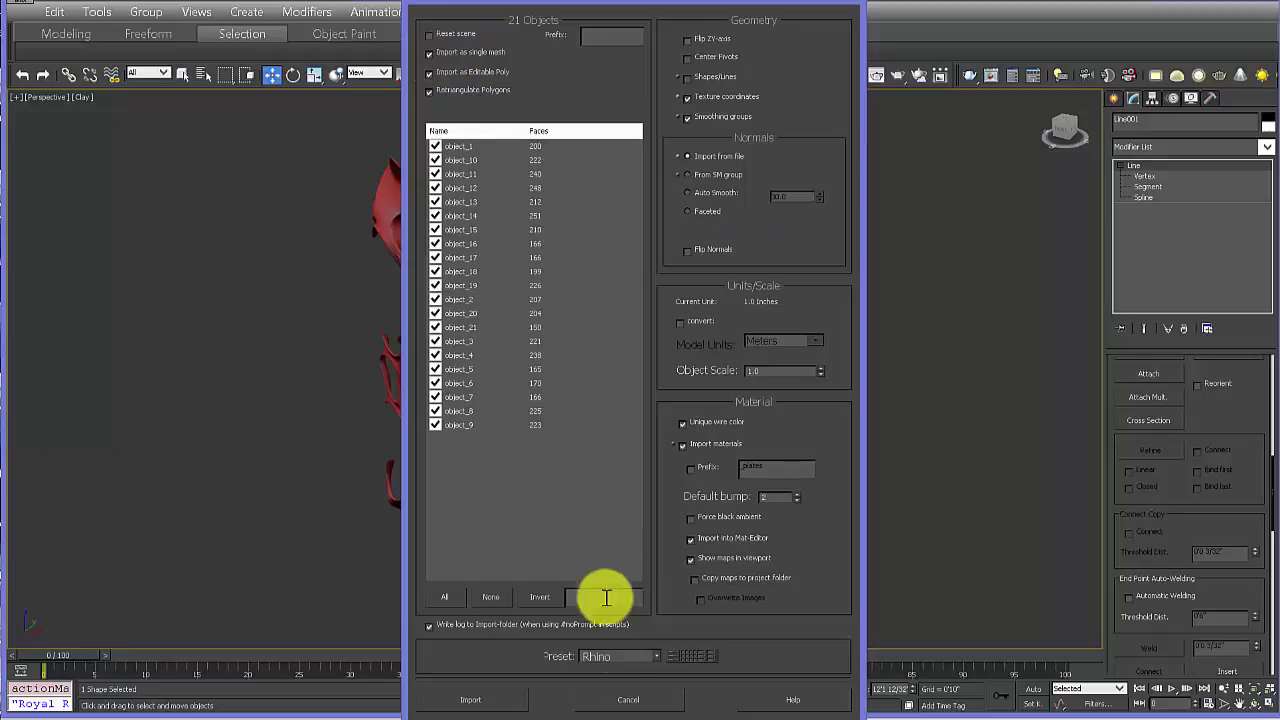
{"action": "left_click", "coordinate": [493, 699]}
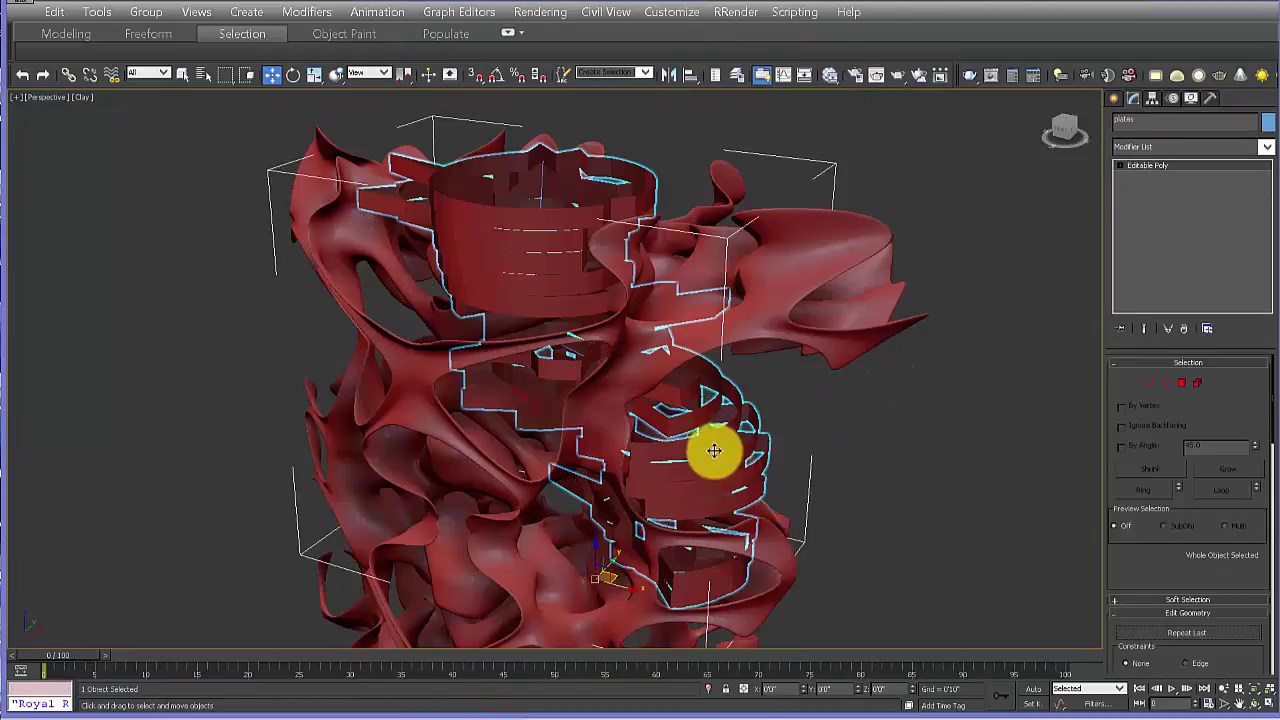
- Deselect the imported plates and examine how they sit within the surrounding form from several angles
{"action": "middle_click_drag", "start_coordinate": [711, 449], "coordinate": [929, 437], "text": "alt"}
{"action": "left_click", "coordinate": [905, 452]}
{"action": "middle_click_drag", "start_coordinate": [839, 450], "coordinate": [629, 145], "text": "alt"}
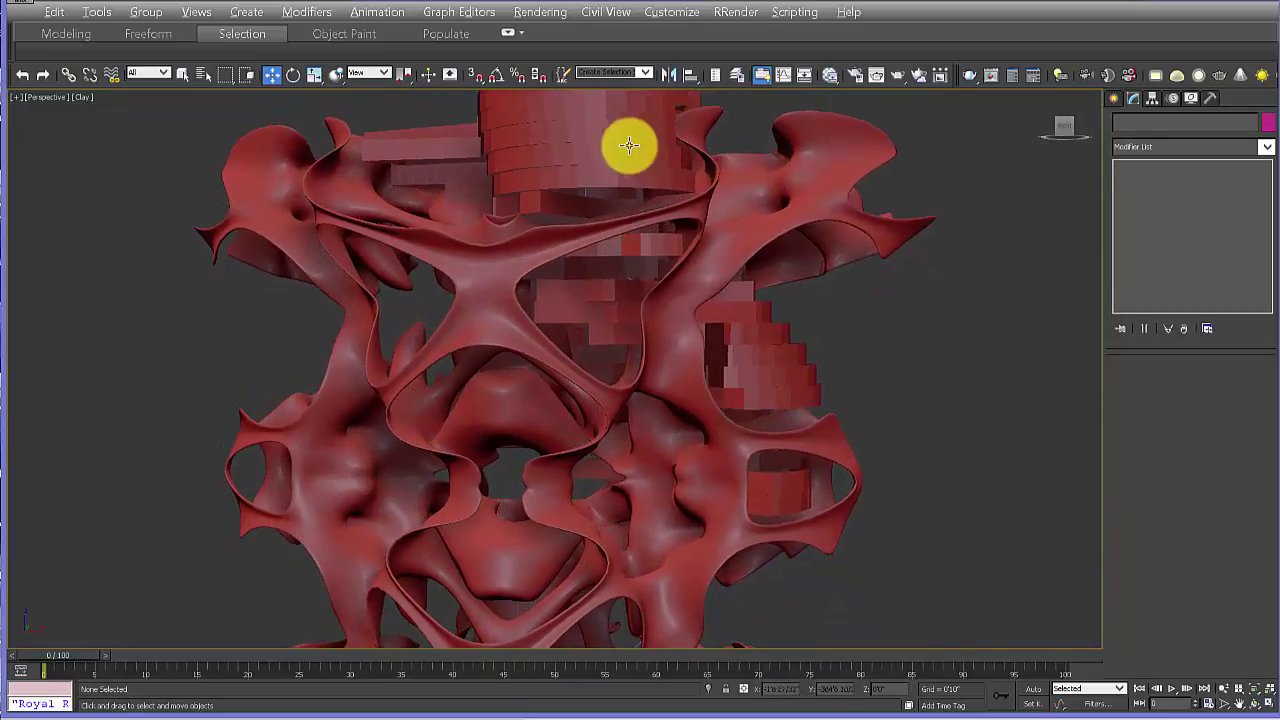
{"action": "middle_click_drag", "start_coordinate": [613, 218], "coordinate": [783, 443], "text": "alt"}
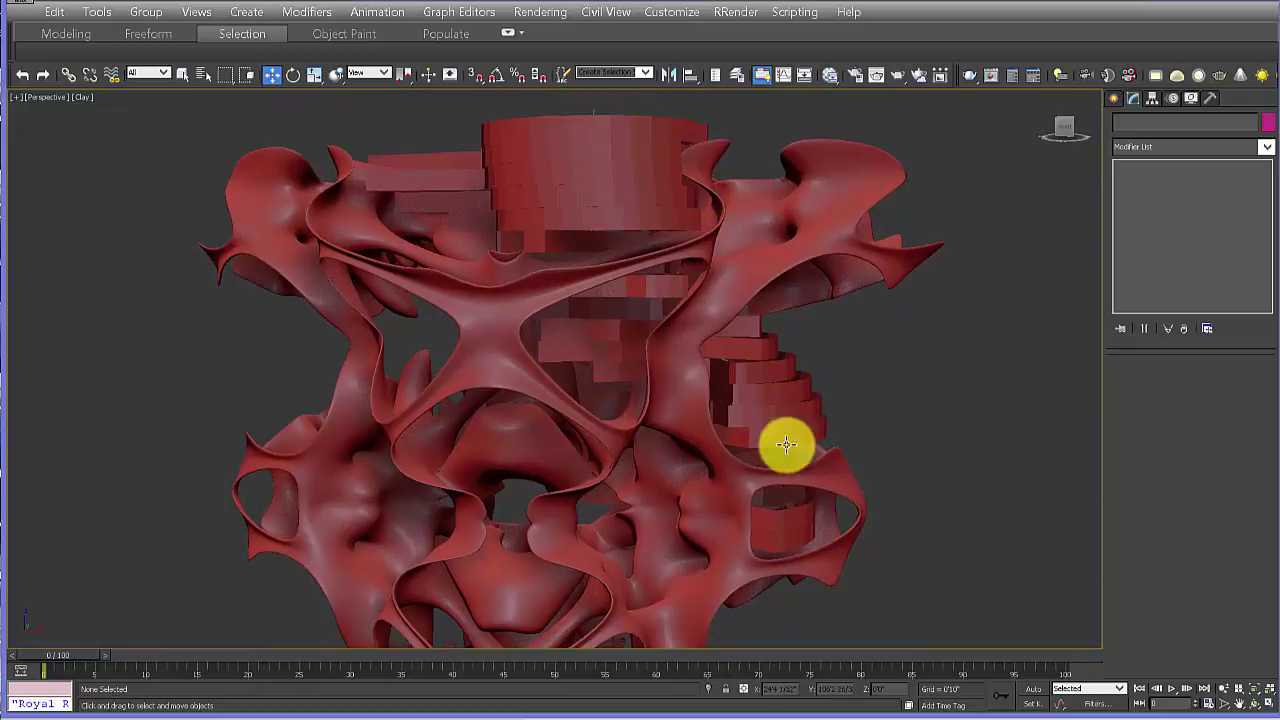